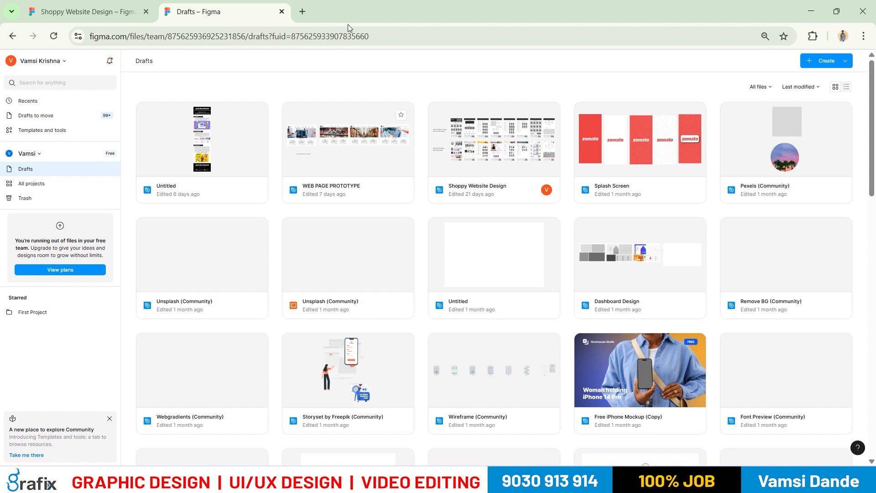
click(138, 2)
click(178, 2)
click(96, 4)
click(187, 5)
Switch to File Explorer and open the Students-Story Board folder inside STORY BOARDS-2024.
key(alt+Tab)
key(alt+Tab)
click(594, 256)
key(alt+Up)
double_click(458, 110)
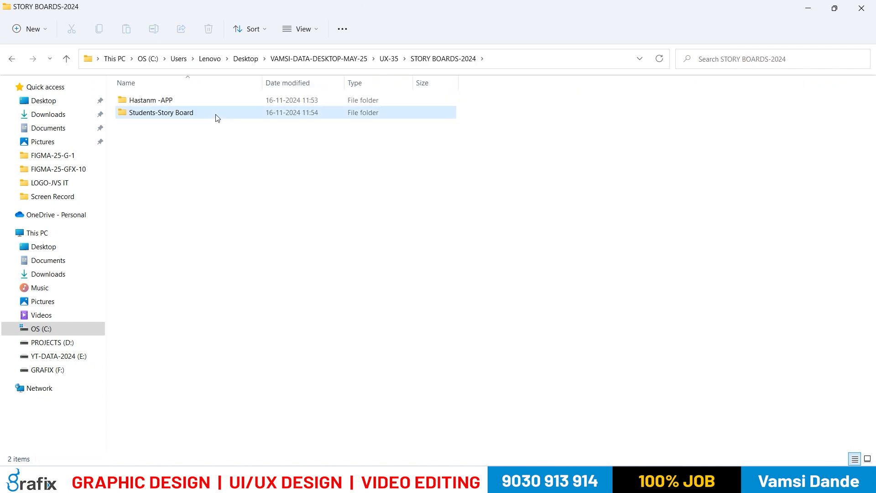
double_click(215, 114)
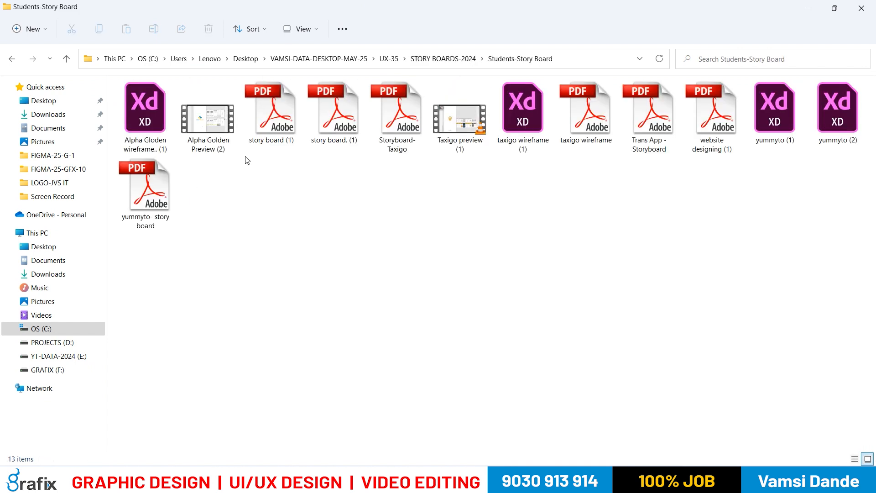
Open the story board (1) PDF and examine the splash, sign-in, login, OTP and location sketches on page 1.
double_click(279, 129)
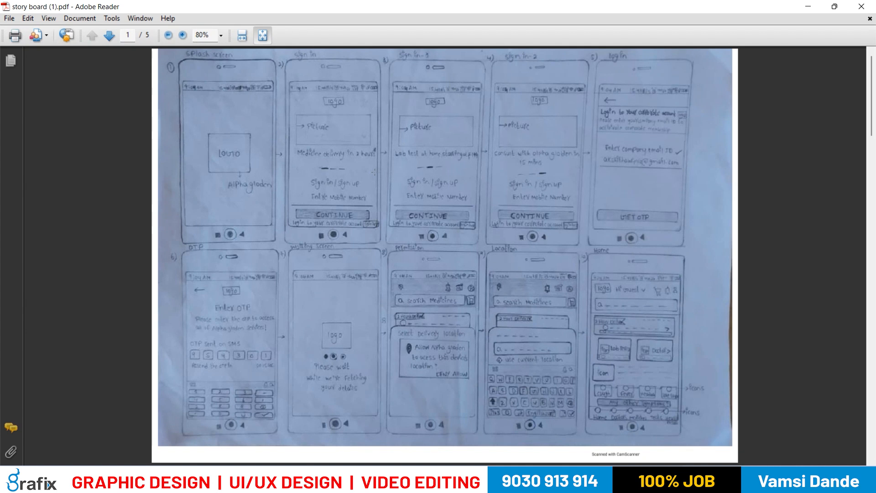
key(ctrl+2)
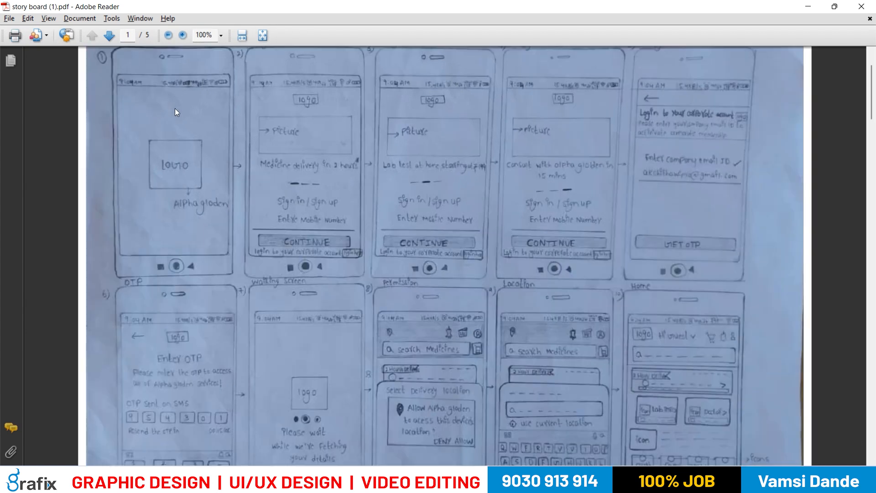
scroll(203, 125, up, 1)
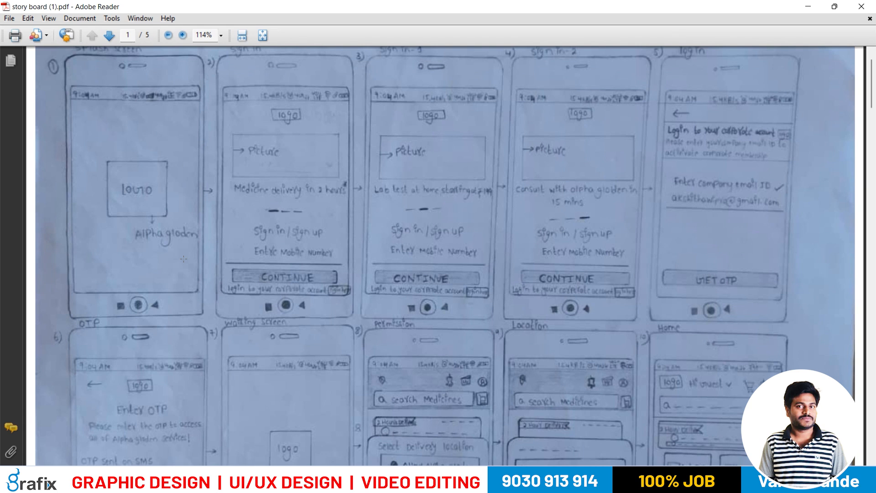
scroll(167, 242, up, 1)
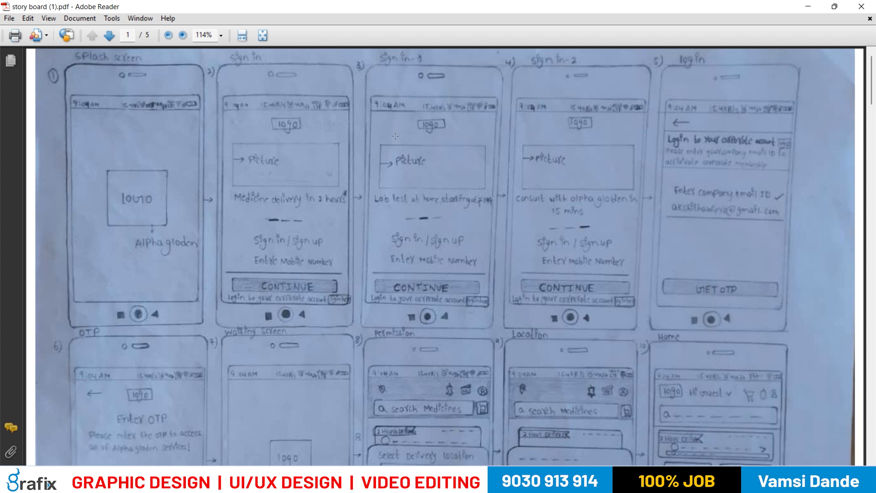
scroll(196, 245, down, 4)
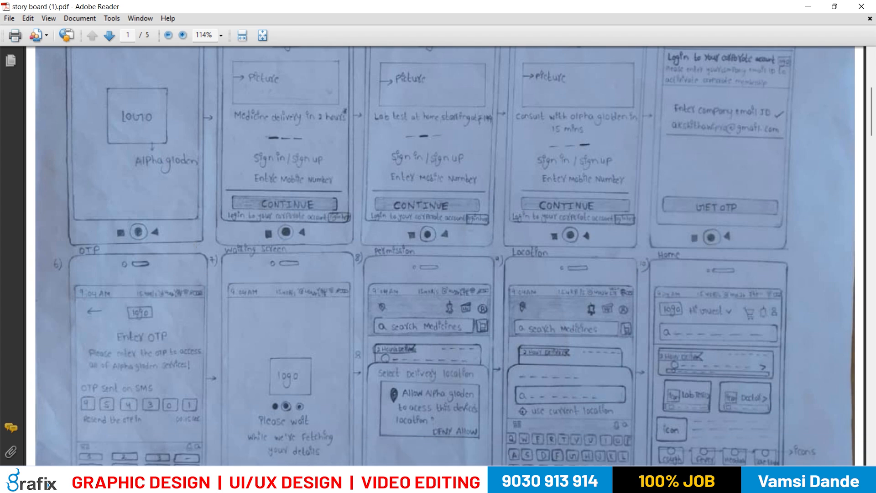
scroll(276, 259, down, 2)
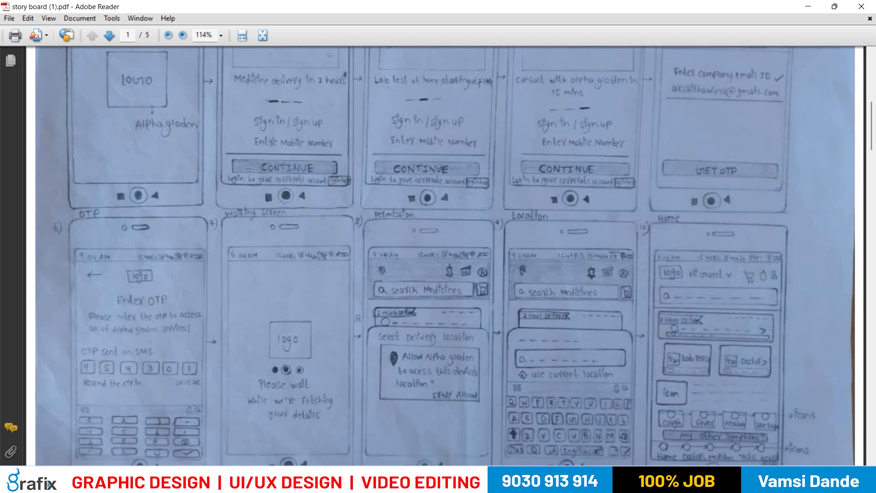
Examine the Home and Doctors screen sketches on pages 2 and 3 of the storyboard.
scroll(721, 228, down, 10)
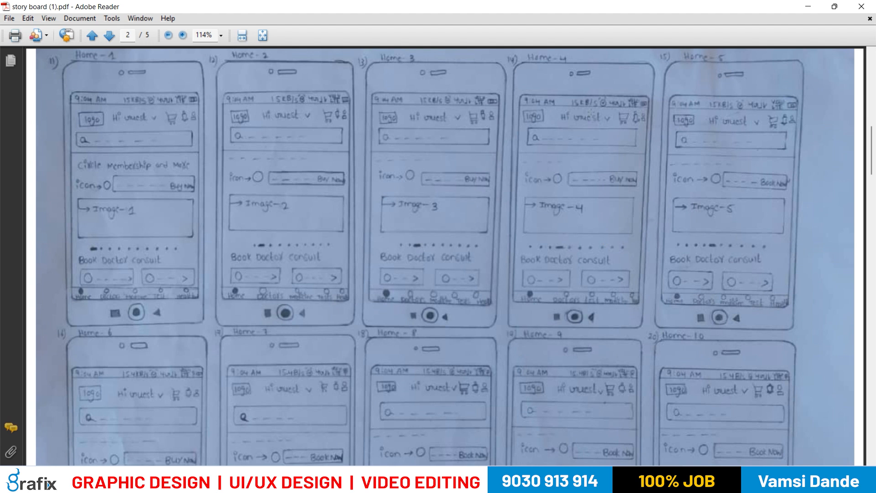
scroll(289, 288, down, 6)
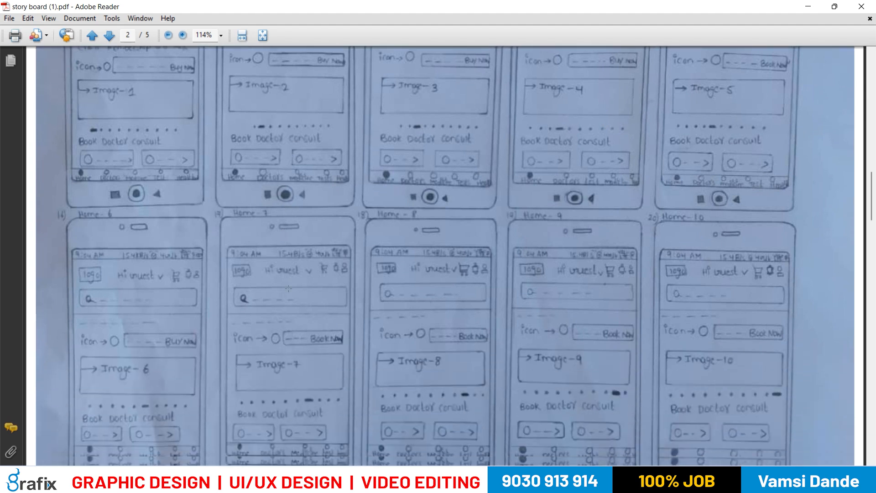
scroll(289, 288, down, 10)
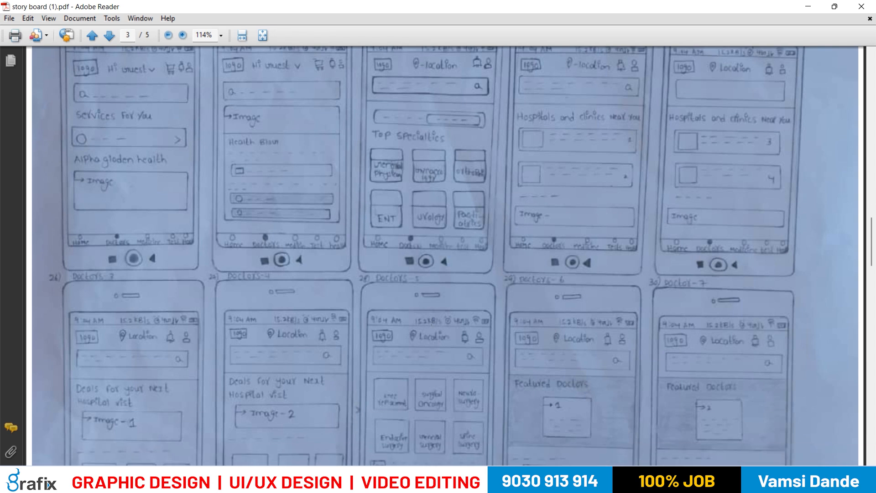
scroll(370, 220, down, 3)
scroll(370, 220, up, 2)
scroll(303, 191, up, 2)
scroll(302, 191, up, 5)
scroll(302, 191, down, 2)
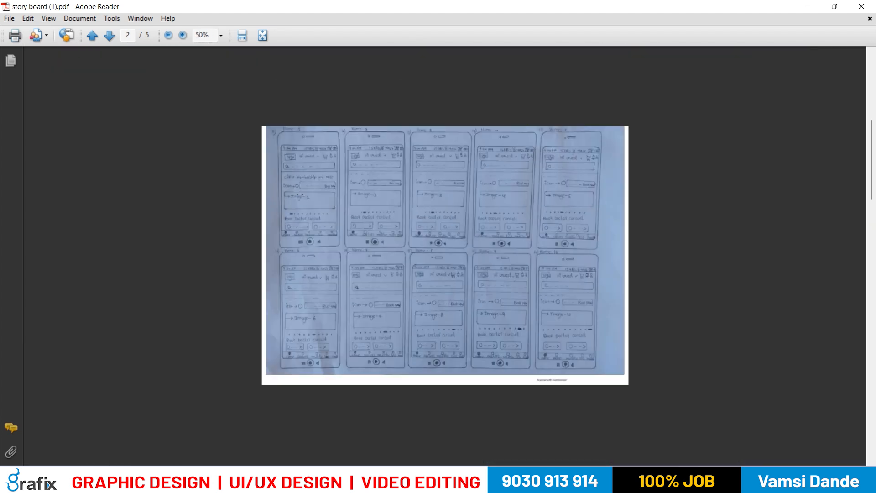
Return to page 1 of the storyboard and re-examine the sign-in screen sketches.
scroll(303, 191, up, 1)
scroll(307, 234, up, 3)
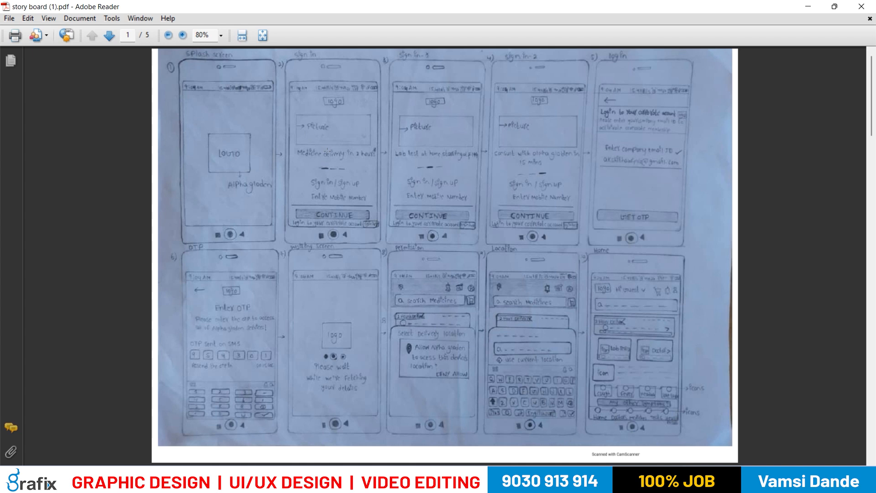
scroll(328, 152, up, 1)
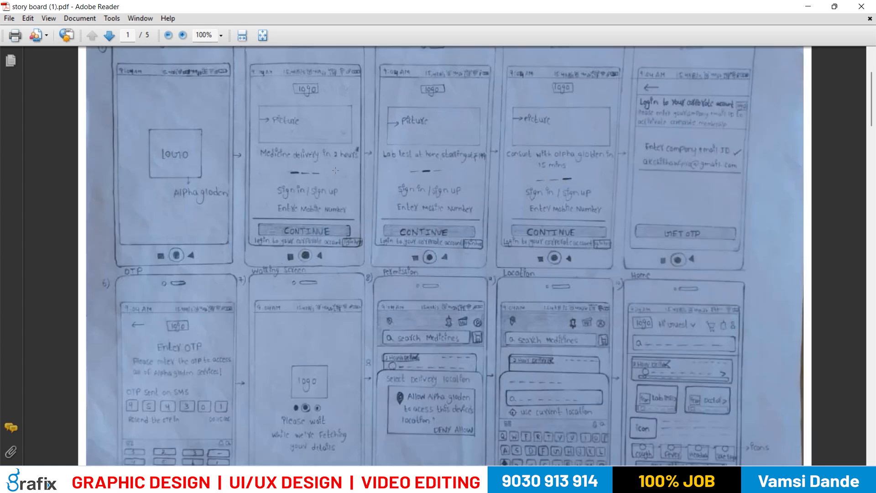
scroll(341, 170, down, 1)
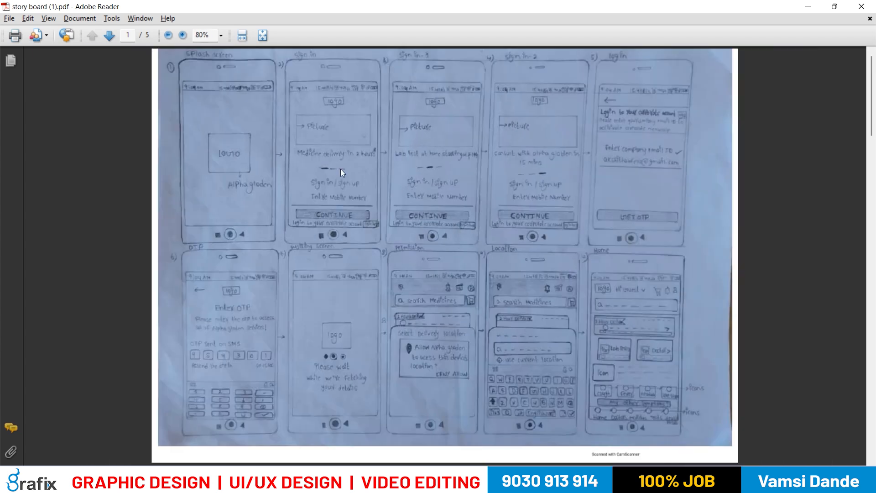
scroll(297, 237, up, 1)
Review the storyboard through to the cart and payment sketches on page 5 and close the document.
scroll(236, 245, down, 10)
scroll(237, 245, down, 3)
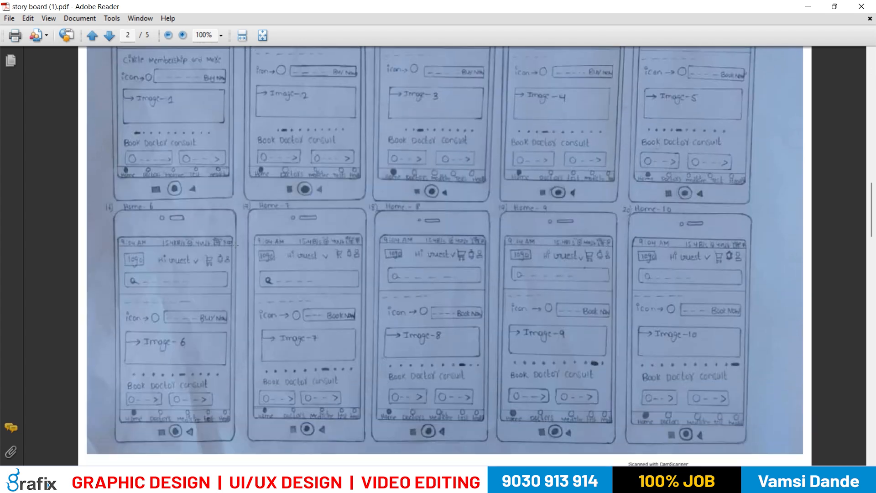
drag(871, 210, 872, 427)
scroll(546, 230, down, 4)
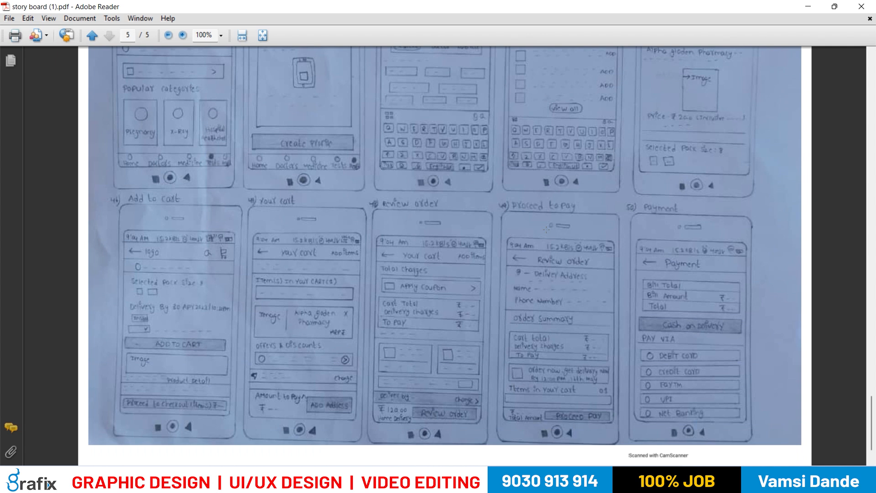
click(862, 6)
Open the story board. (1) PDF, view the sketches on pages 1 and 2, and close it.
double_click(335, 142)
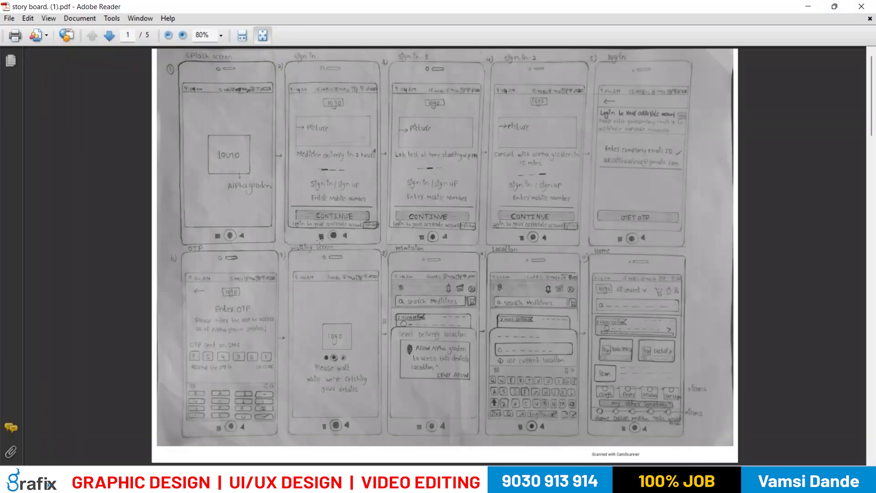
scroll(240, 151, down, 5)
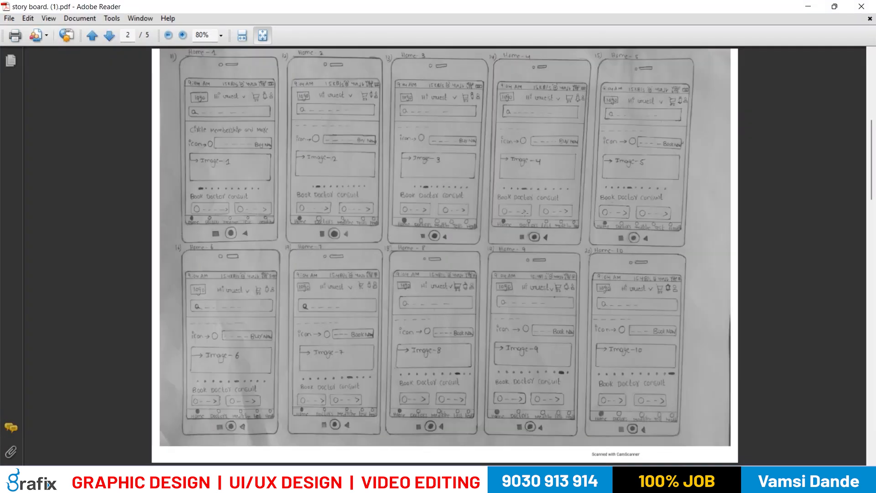
click(862, 6)
Open the Storyboard-Taxigo PDF and examine the screen sketches on its first page at 100% zoom.
double_click(398, 145)
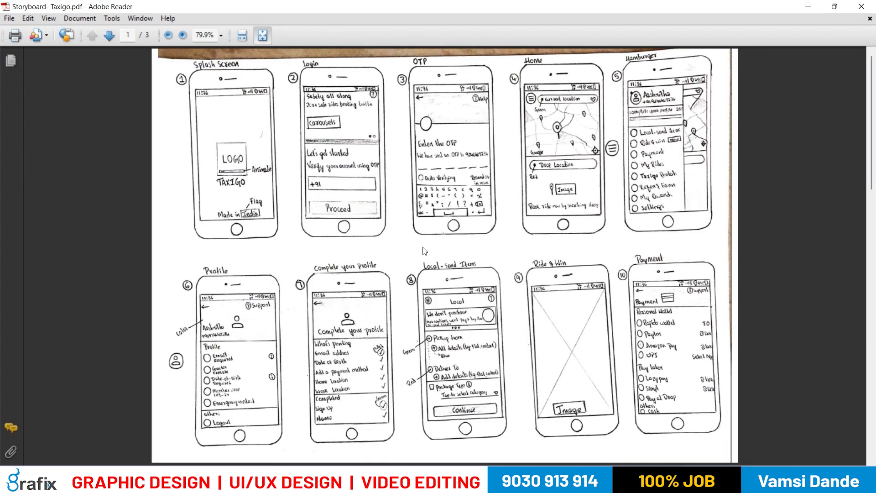
ctrl+scroll(424, 250, up, 1)
scroll(424, 251, up, 2)
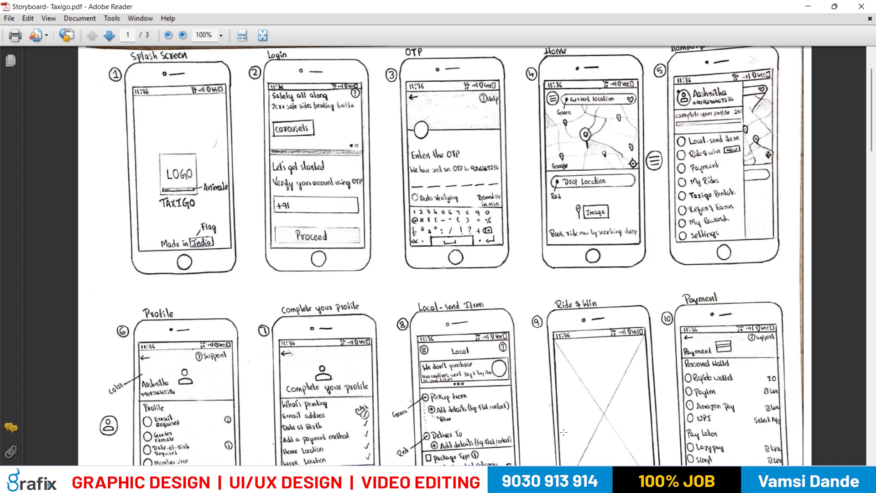
scroll(577, 350, up, 1)
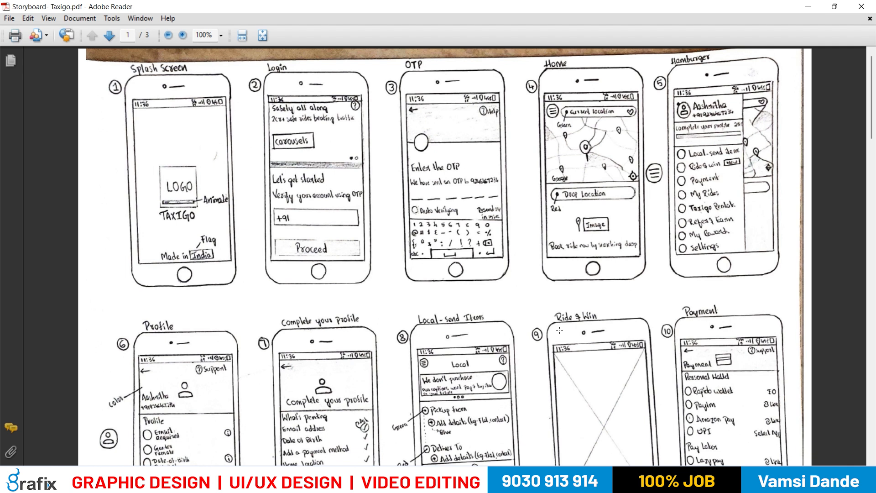
Return to the Students-Story Board folder and briefly view the taxigo wireframe PDF, closing it again.
key(super+d)
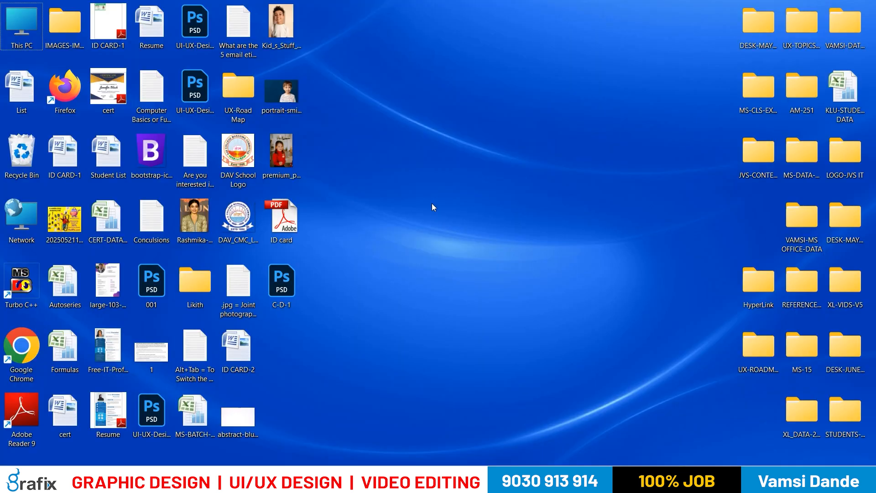
mouse_move(439, 479)
click(466, 437)
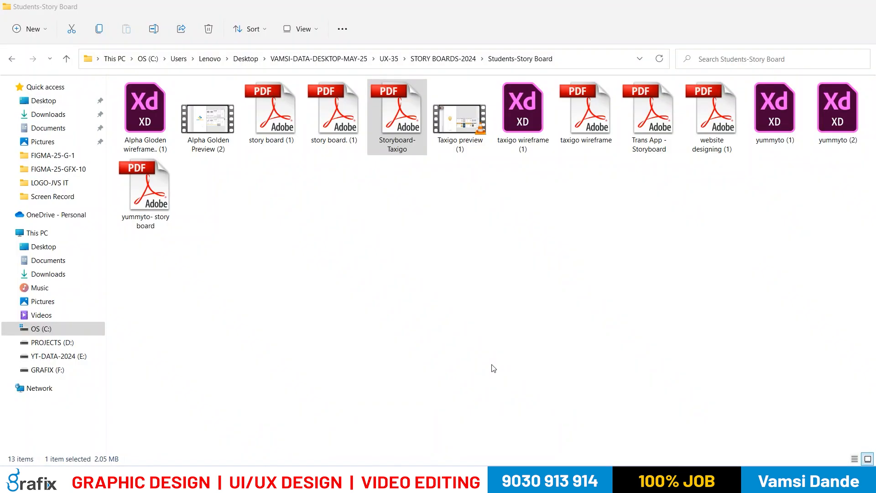
double_click(588, 121)
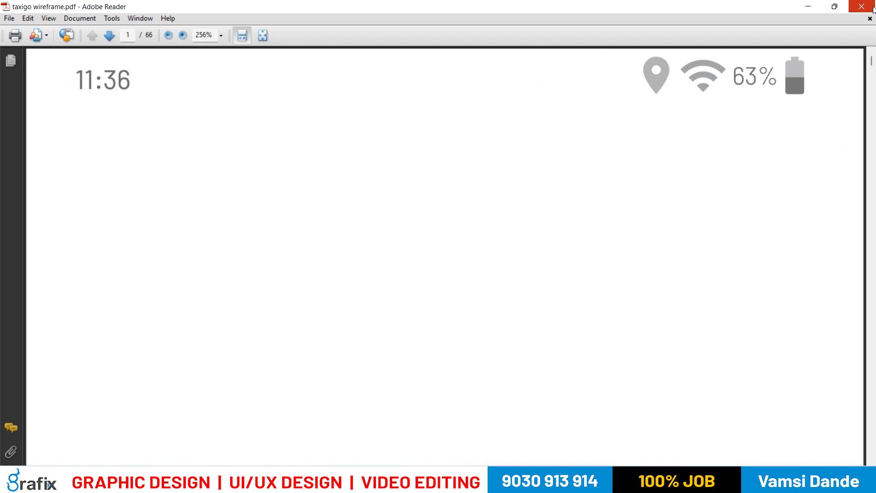
click(862, 7)
Open the Trans App - Storyboard PDF and examine the ten screen sketches on page 1, from Splash screen to Committee.
double_click(669, 130)
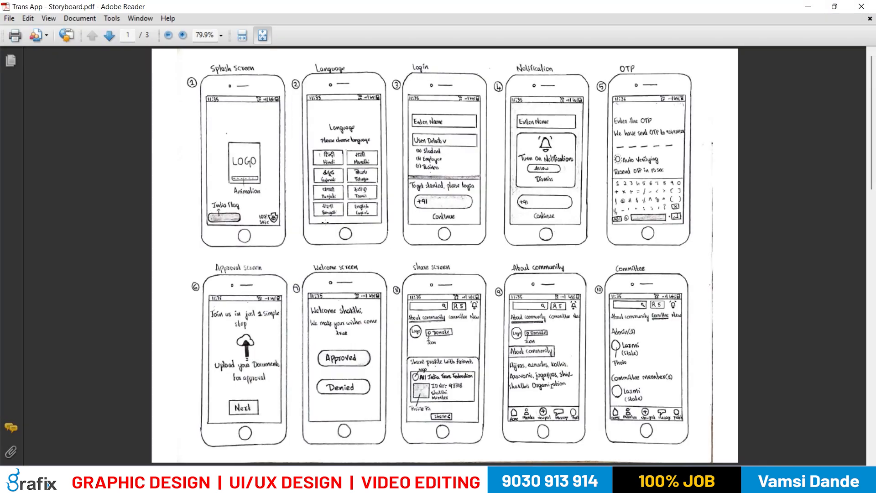
scroll(319, 217, up, 3)
scroll(325, 222, up, 2)
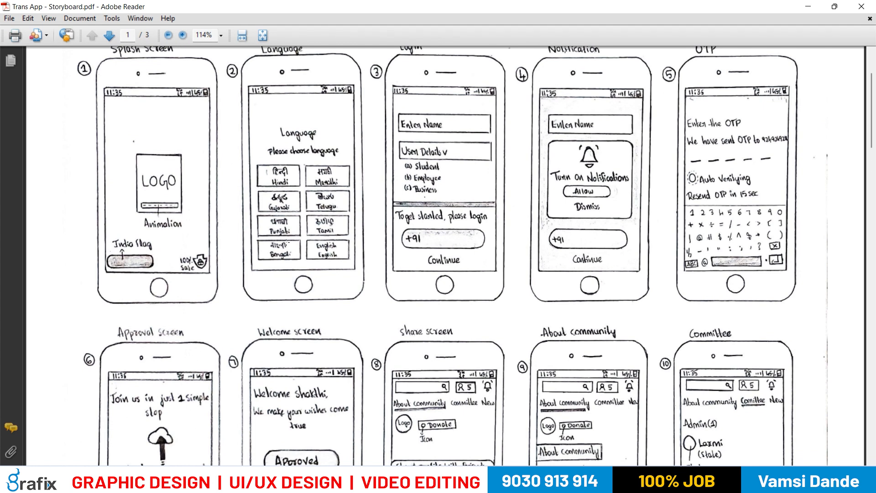
scroll(287, 246, up, 1)
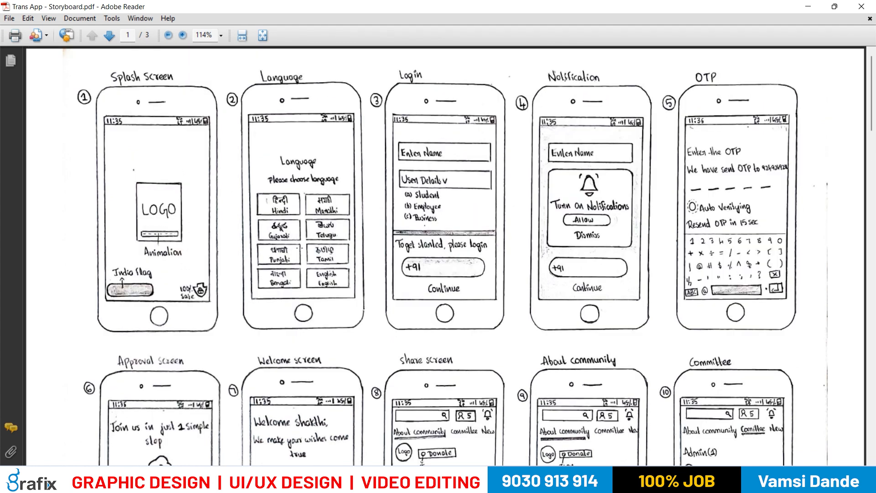
scroll(523, 229, down, 6)
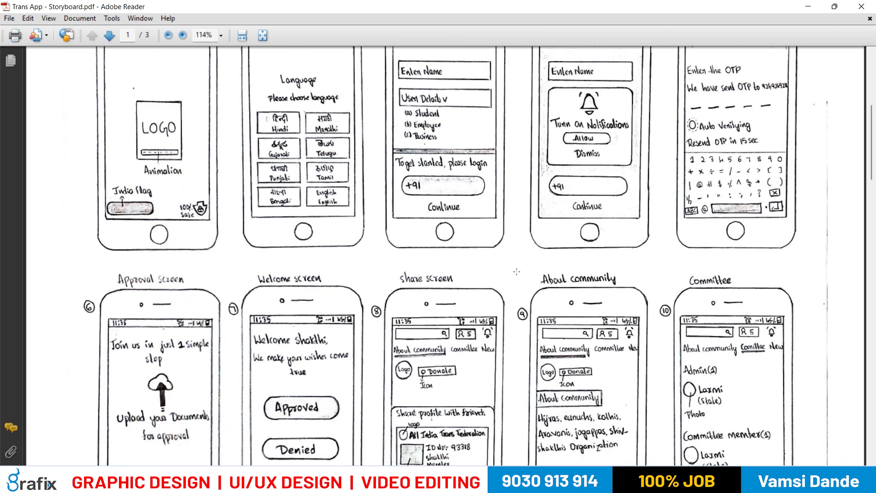
scroll(516, 274, down, 1)
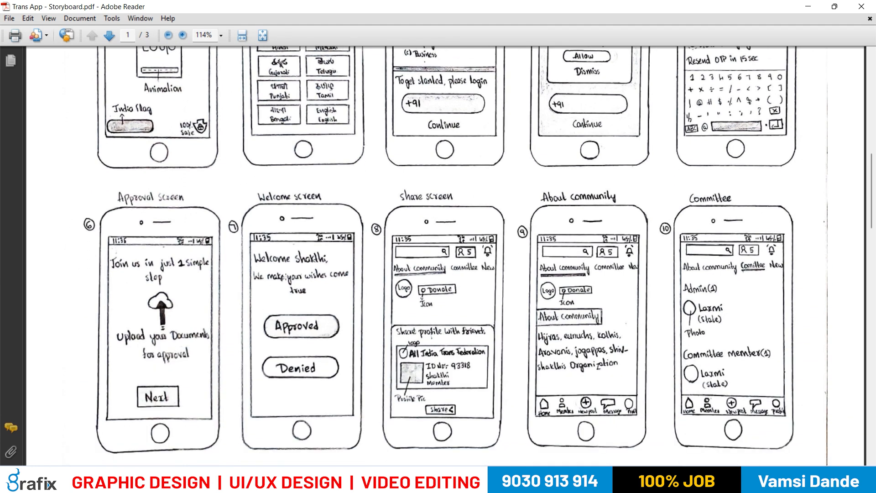
Fit each page to the window and examine the Trans App screen sketches on pages 2 and 3.
scroll(474, 306, down, 12)
scroll(421, 286, down, 3)
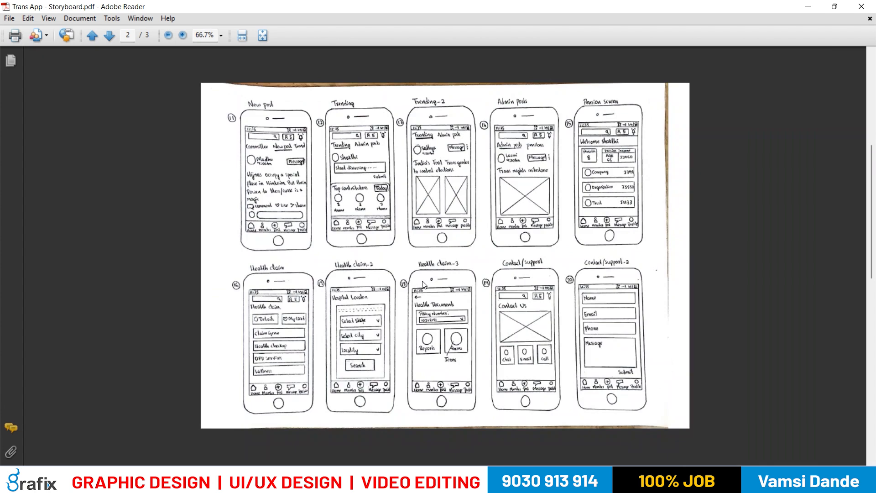
scroll(423, 286, up, 2)
key(ctrl+0)
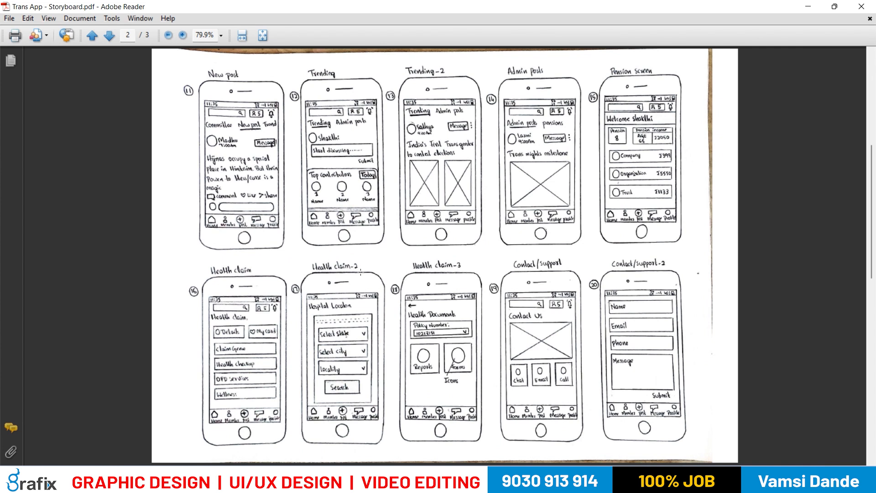
scroll(361, 273, down, 2)
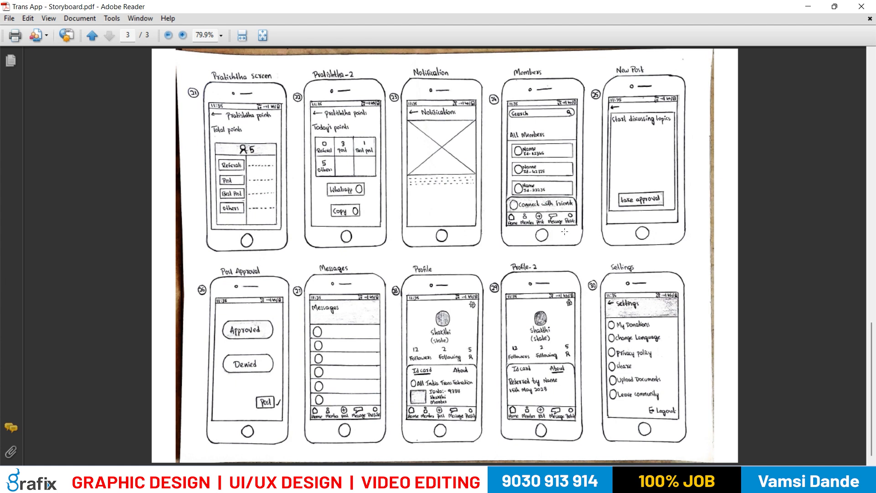
Go back to page 1 of the Trans App storyboard and minimize the document to show the folder.
key(Home)
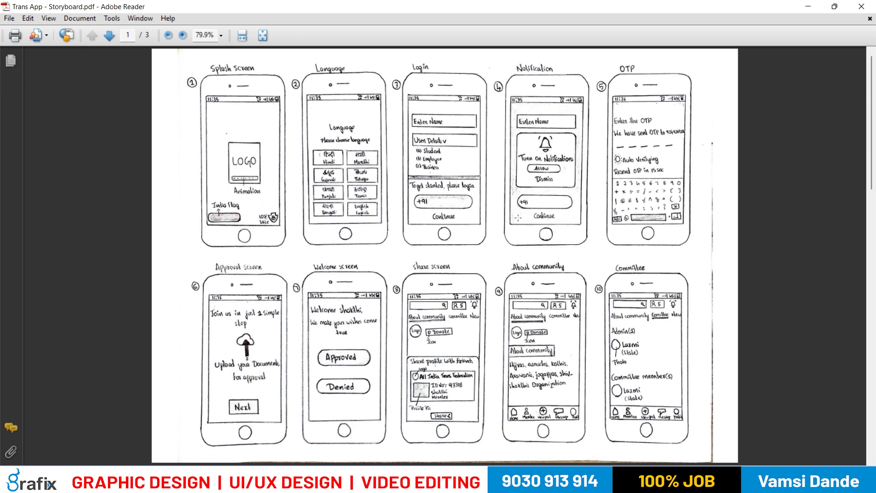
key(alt+space)
key(n)
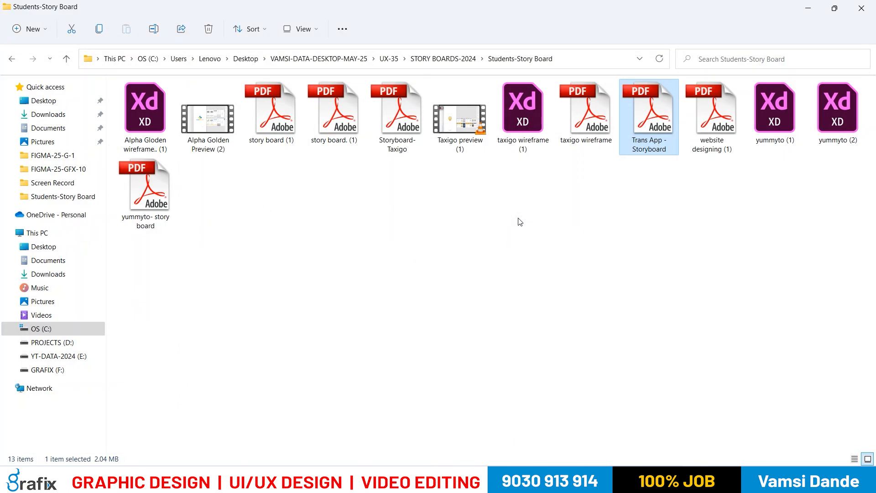
Open the website designing (1) PDF, look over its first wireframe pages, and minimize it to show the folder.
double_click(726, 105)
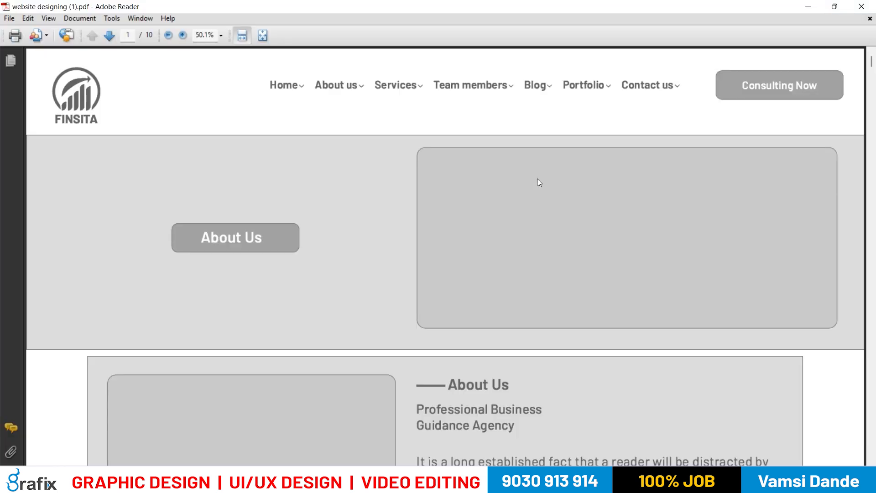
scroll(529, 178, down, 10)
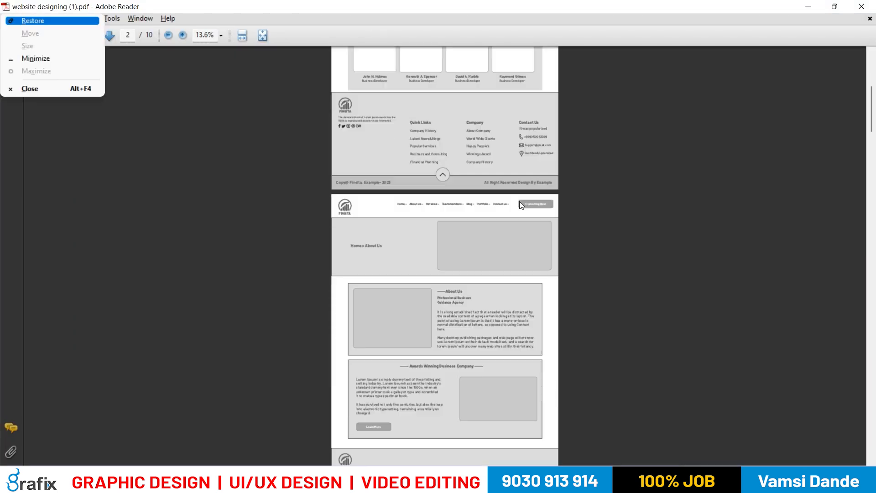
key(alt+space)
key(n)
click(540, 225)
Open the yummyto- story board PDF and examine the numbered screen sketches on page 1, from Splash screen through the menu and ordering screens.
double_click(162, 203)
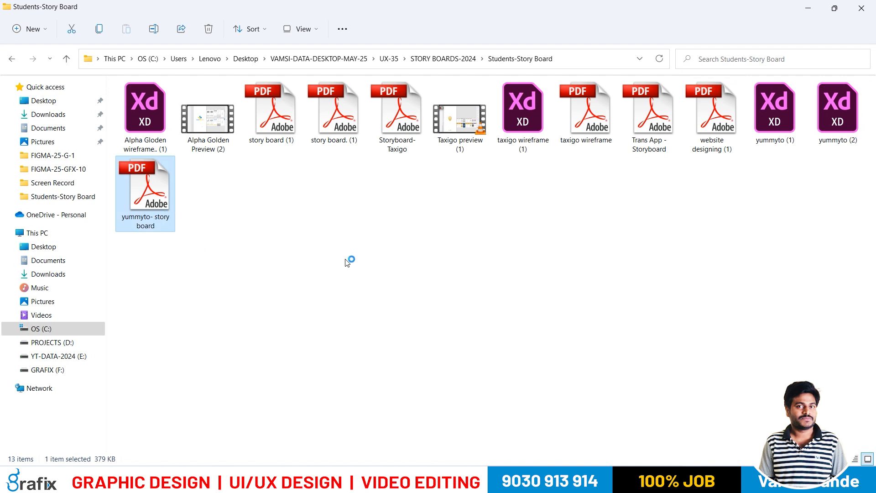
ctrl+scroll(344, 234, up, 4)
scroll(292, 264, up, 2)
ctrl+scroll(293, 263, down, 3)
ctrl+scroll(114, 132, up, 4)
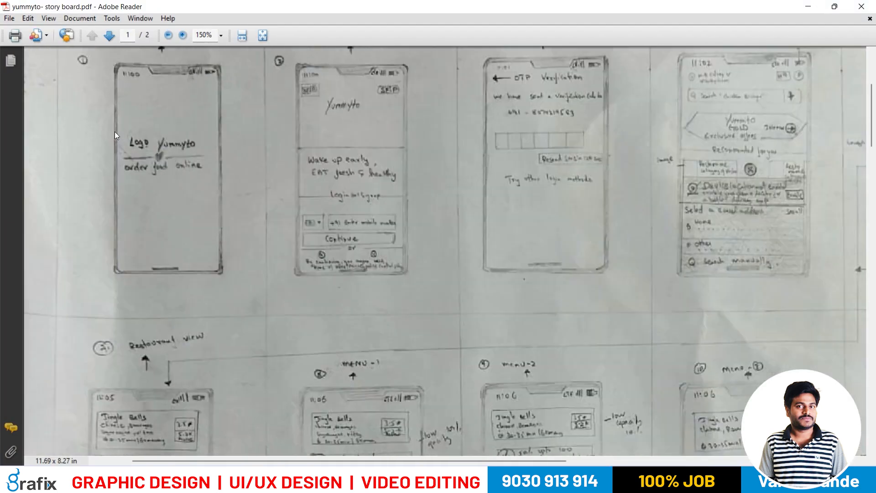
ctrl+scroll(219, 211, down, 1)
scroll(217, 211, down, 1)
ctrl+scroll(346, 185, down, 1)
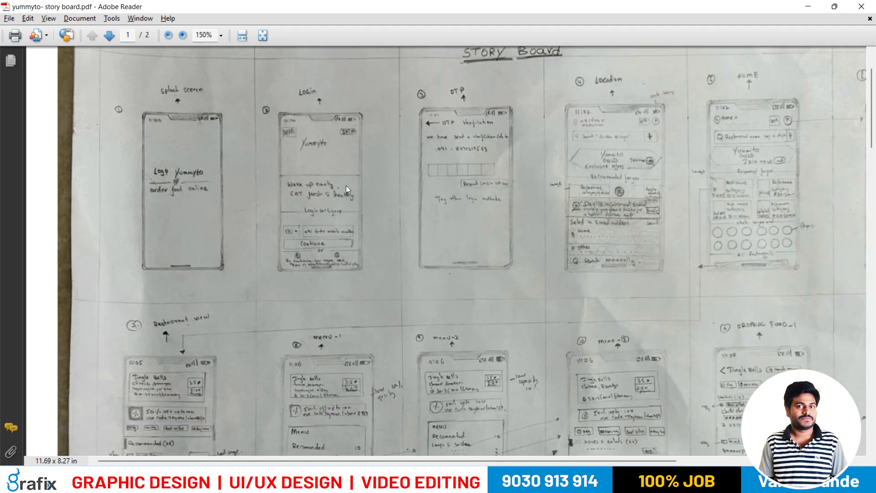
ctrl+scroll(607, 196, up, 2)
ctrl+scroll(639, 196, down, 2)
scroll(493, 182, down, 3)
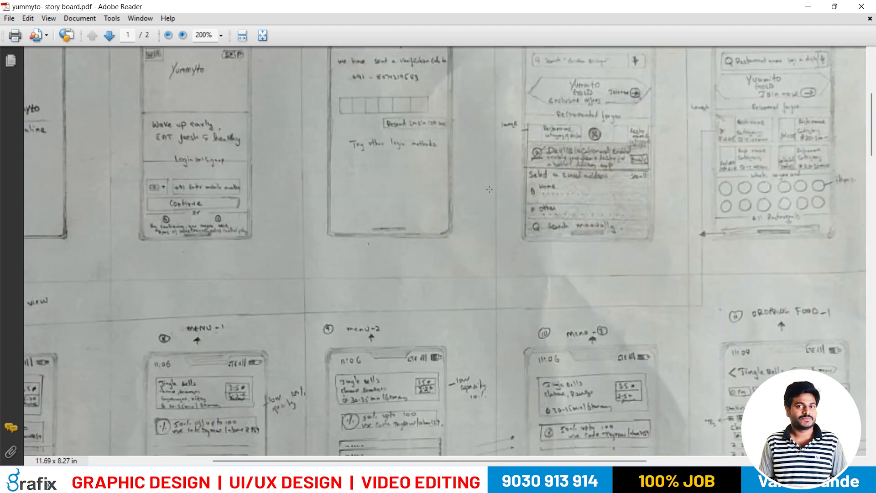
ctrl+scroll(468, 256, down, 2)
scroll(468, 255, down, 5)
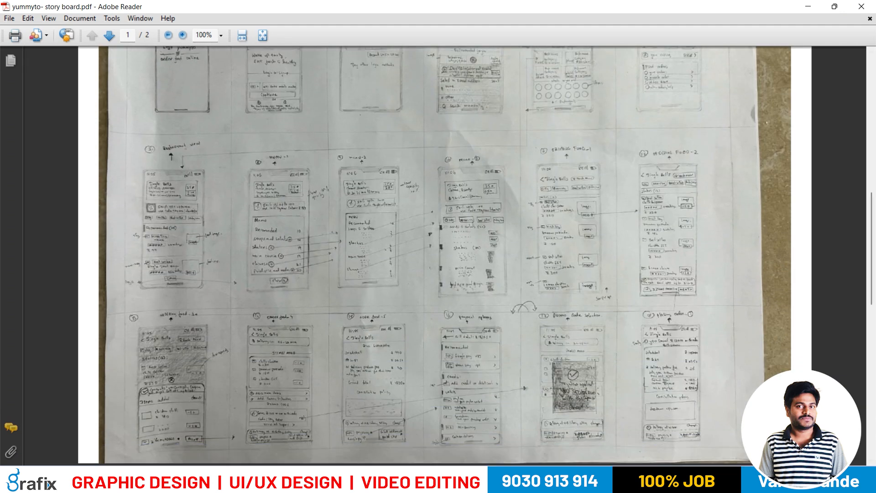
Examine the payment, order tracking and rating sketches on page 2 of the yummyto storyboard, and close the document.
scroll(524, 338, down, 5)
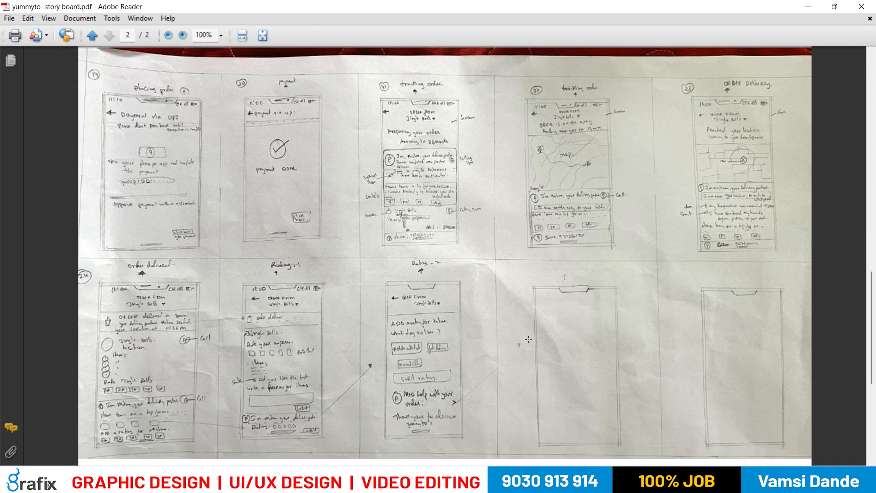
ctrl+scroll(329, 272, up, 1)
ctrl+scroll(329, 272, down, 2)
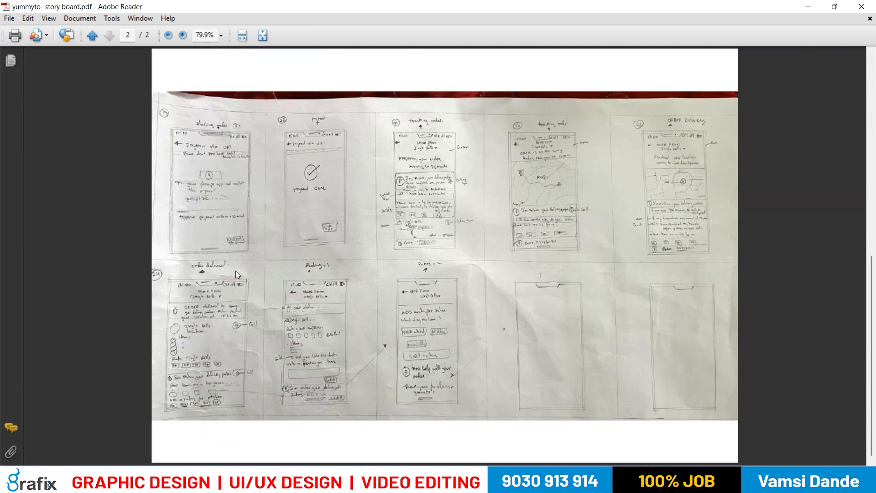
click(862, 6)
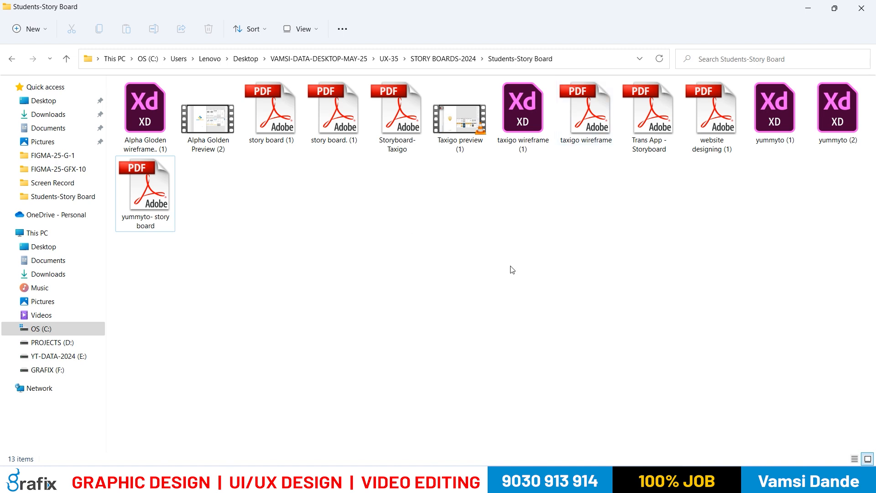
Switch to Figma in Chrome and look closely at the header of the Web-Home-VD frame in Shoppy Website Design.
key(super+d)
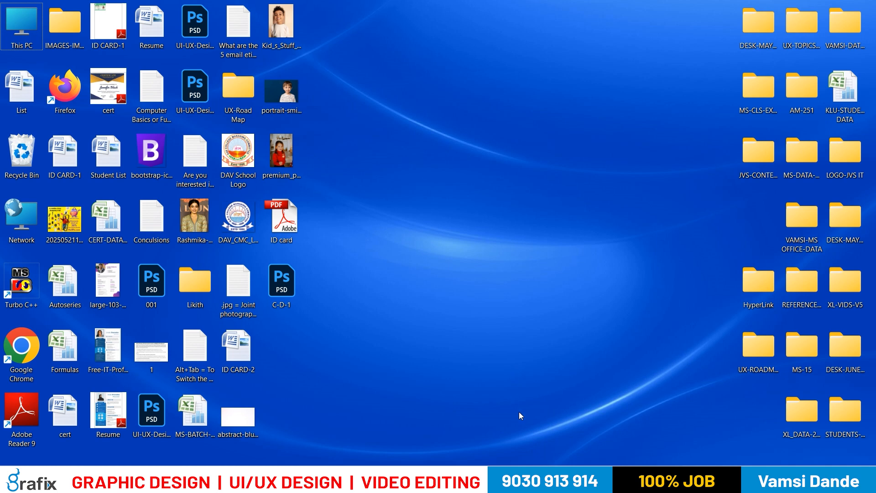
click(540, 480)
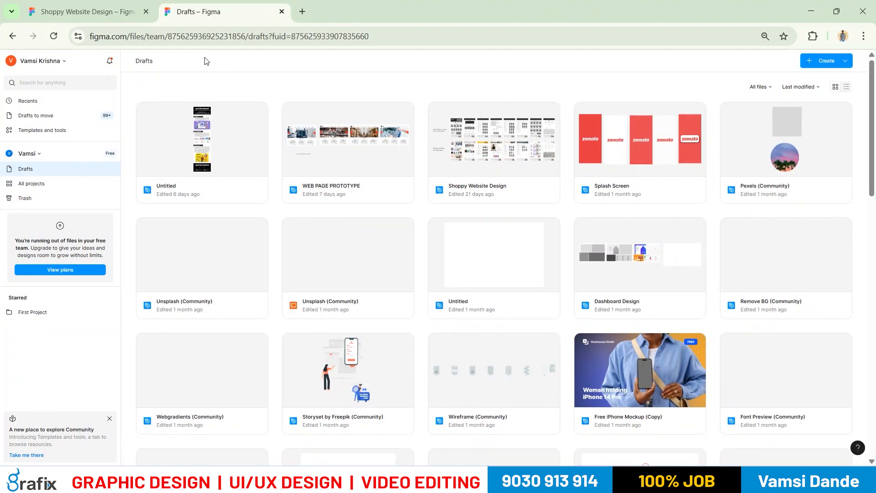
click(132, 4)
scroll(333, 176, up, 5)
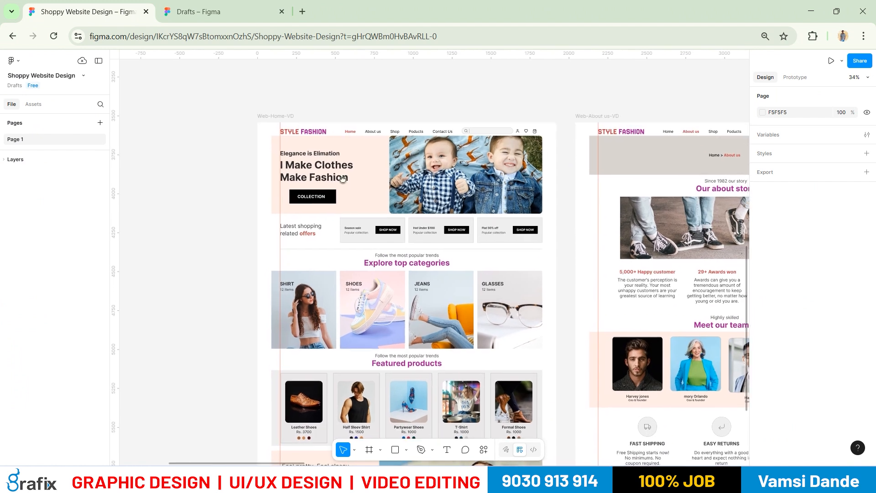
scroll(278, 117, up, 4)
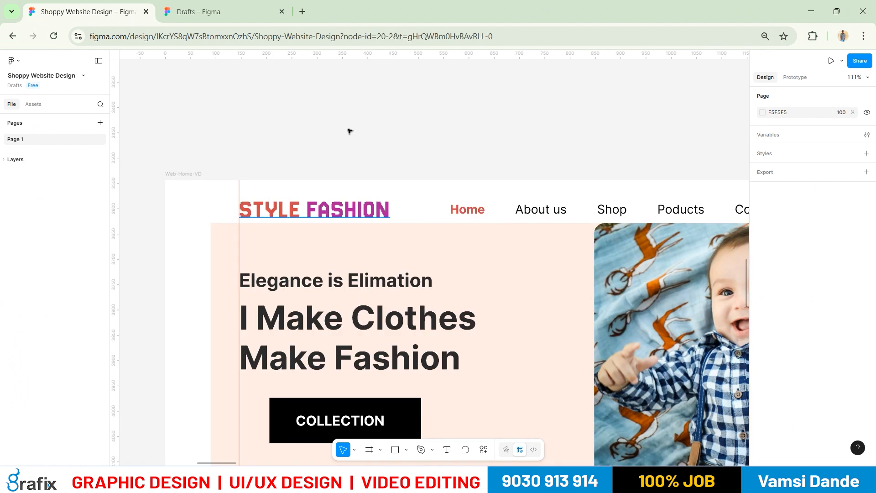
Return to the Figma drafts and create a new blank Design file.
click(199, 11)
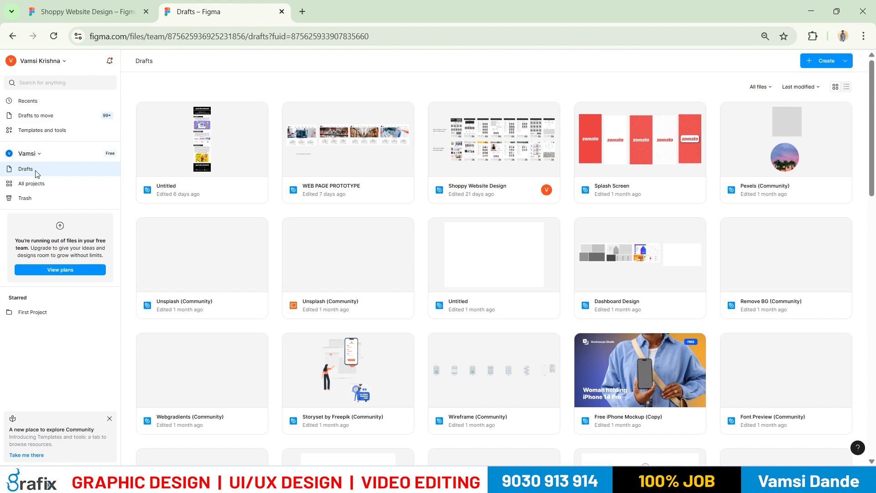
scroll(426, 177, down, 2)
scroll(793, 59, up, 2)
click(814, 63)
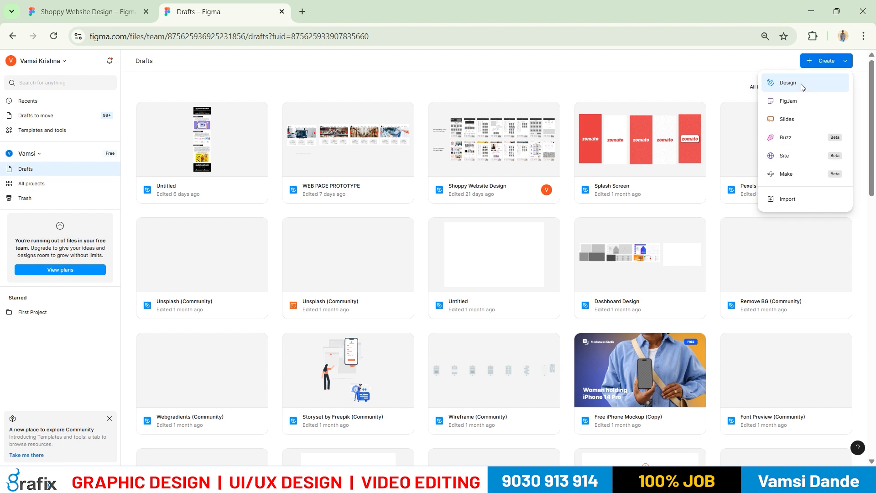
click(799, 83)
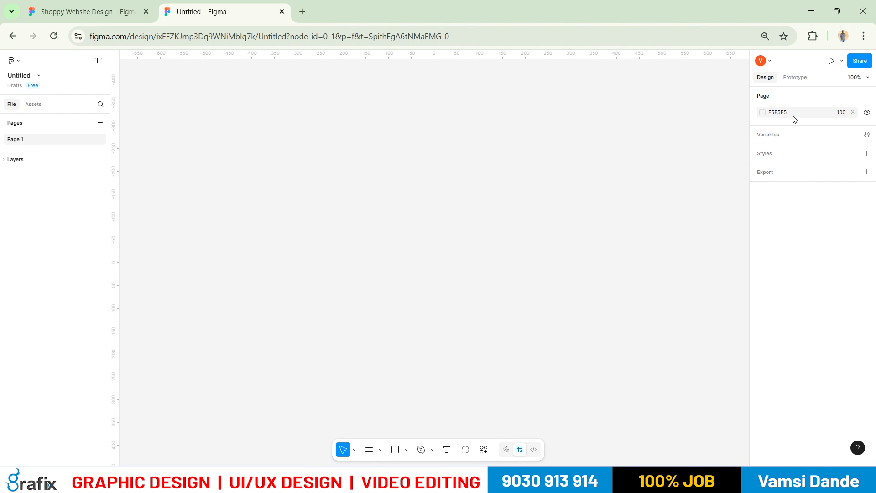
Add a phone frame to the canvas using the iPhone 13 mini preset, 375 × 812.
click(369, 450)
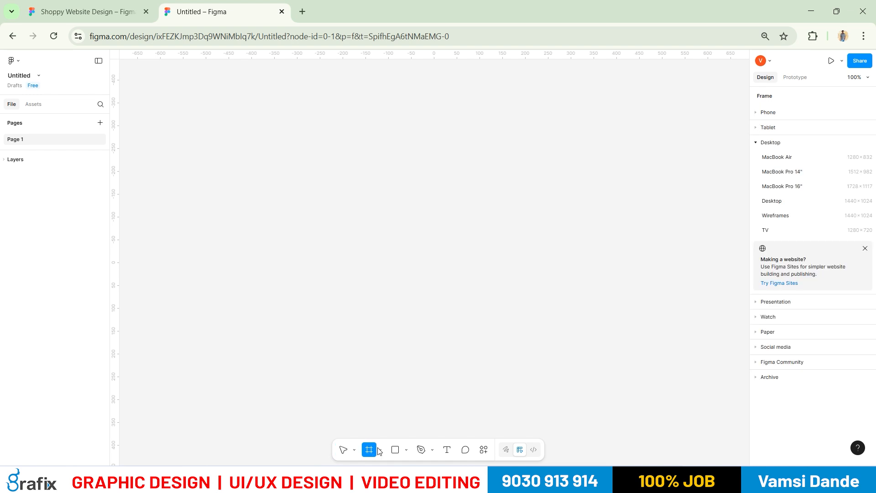
click(776, 113)
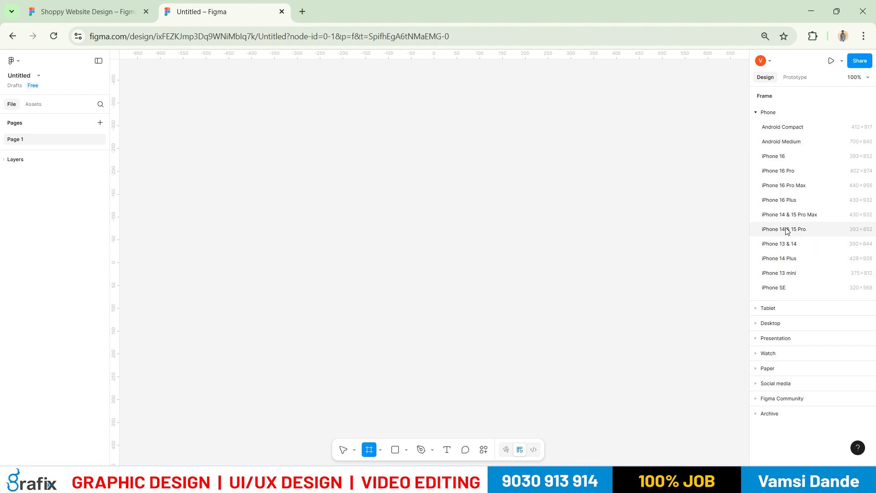
click(783, 275)
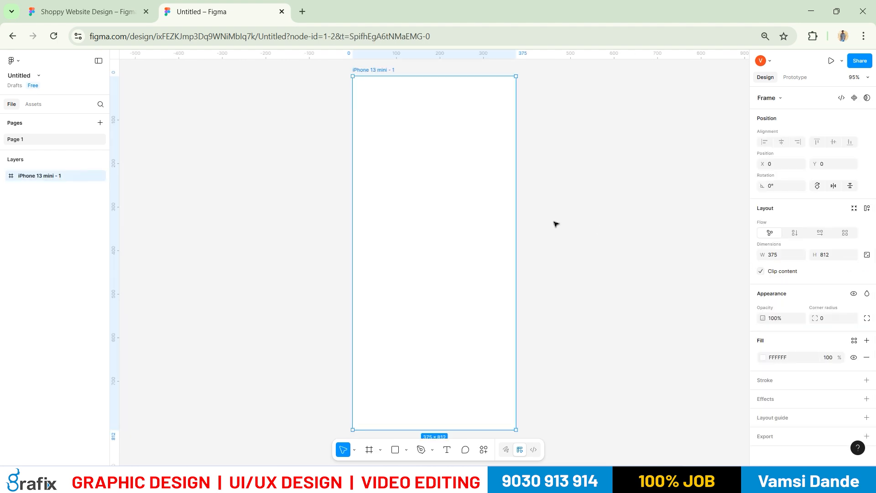
scroll(552, 234, down, 1)
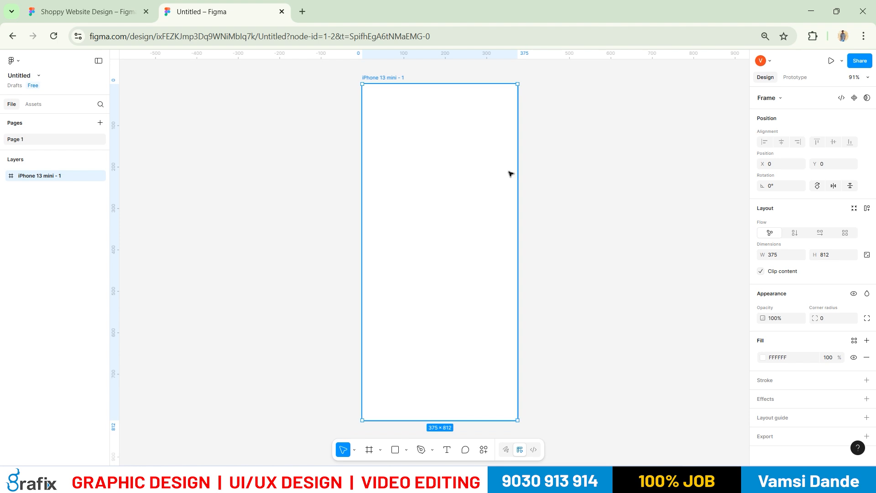
Rename the iPhone 13 mini frame as Splash Screen.
double_click(398, 78)
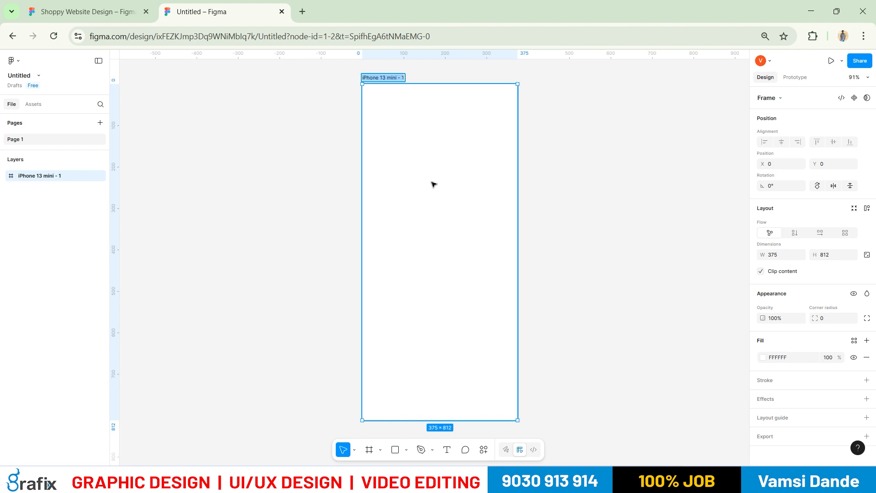
text(Splash Screen)
key(Return)
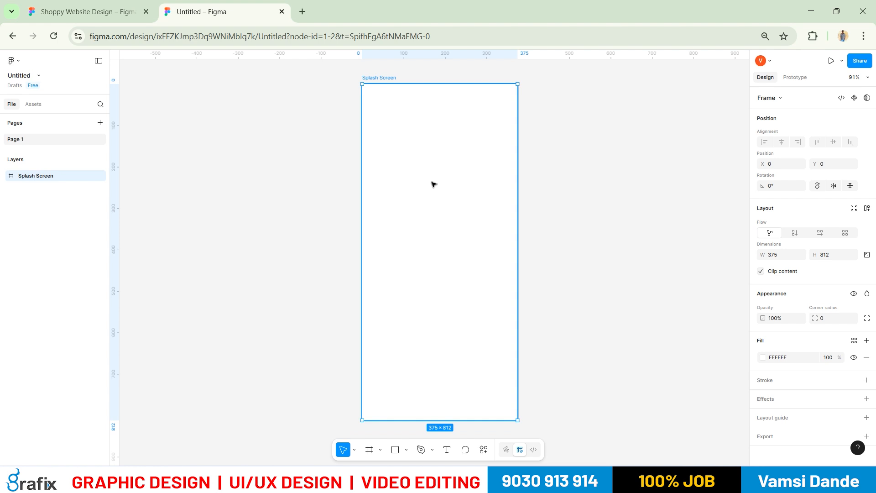
scroll(388, 203, down, 2)
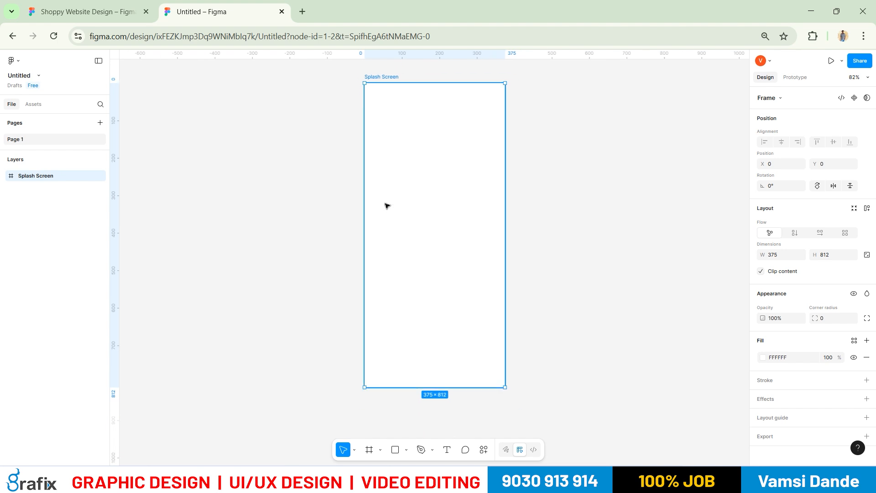
scroll(502, 183, up, 1)
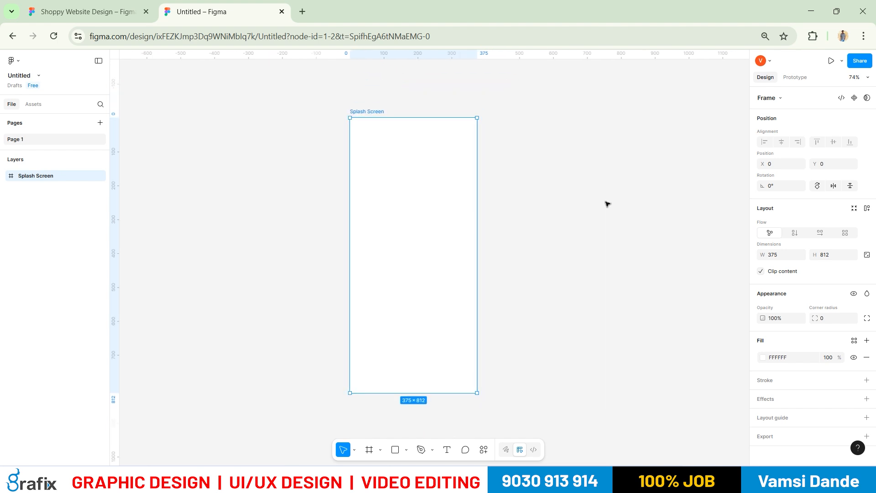
Copy the STYLE FASHION logo from Shoppy Website Design into the Splash Screen frame and place it horizontally centred at X 38, Y 333.
click(506, 197)
click(123, 12)
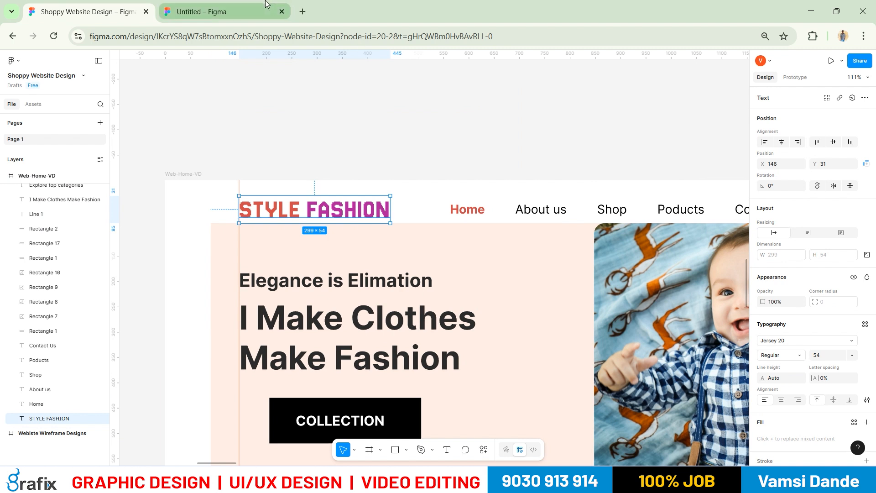
click(277, 5)
click(400, 183)
drag(473, 219, 413, 178)
key(ctrl+v)
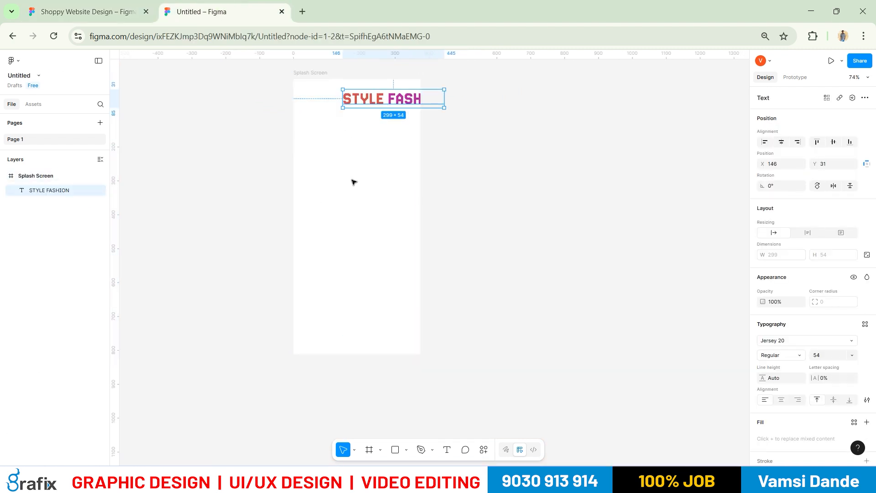
drag(393, 101, 356, 203)
Recolor the logo in wireframe greys, with STYLE in 545454 and FASHION in 909090.
scroll(815, 273, down, 3)
click(763, 397)
key(Escape)
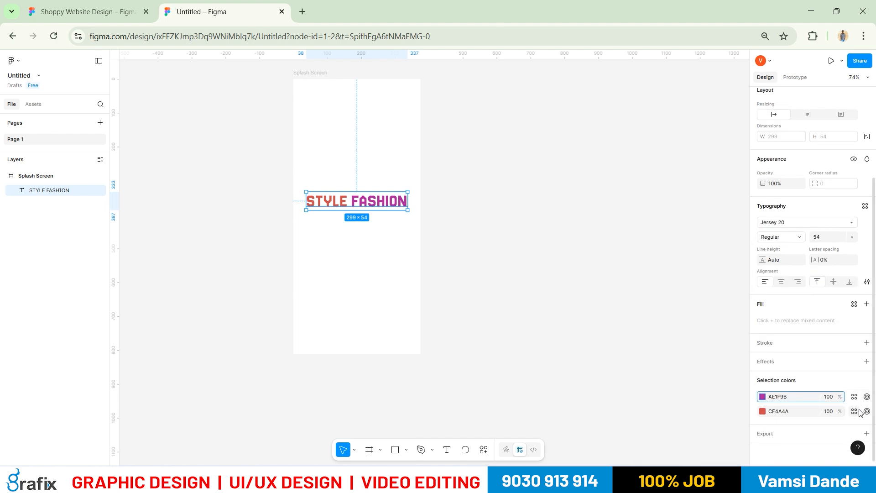
click(763, 396)
drag(665, 314, 631, 325)
key(Escape)
click(762, 411)
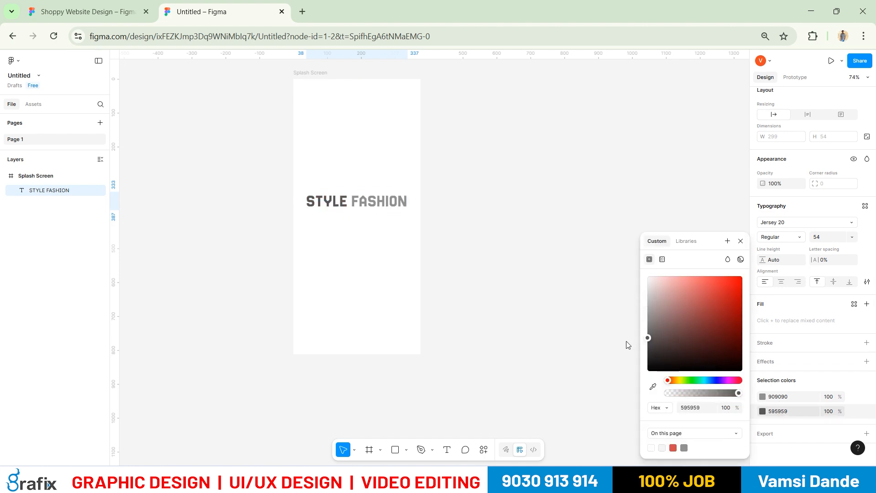
click(231, 205)
Rename the Splash Screen frame as Splash Screen-MF-Wireframe.
scroll(312, 203, down, 1)
click(320, 201)
drag(511, 227, 504, 267)
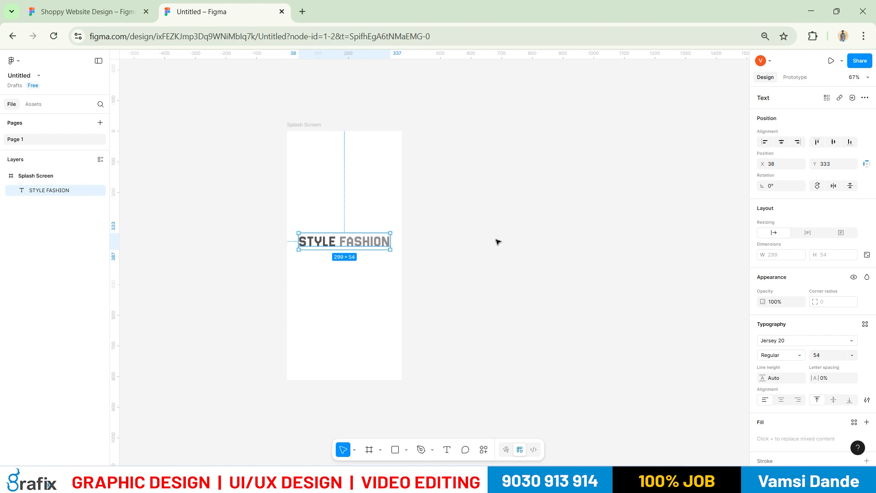
drag(344, 206, 323, 180)
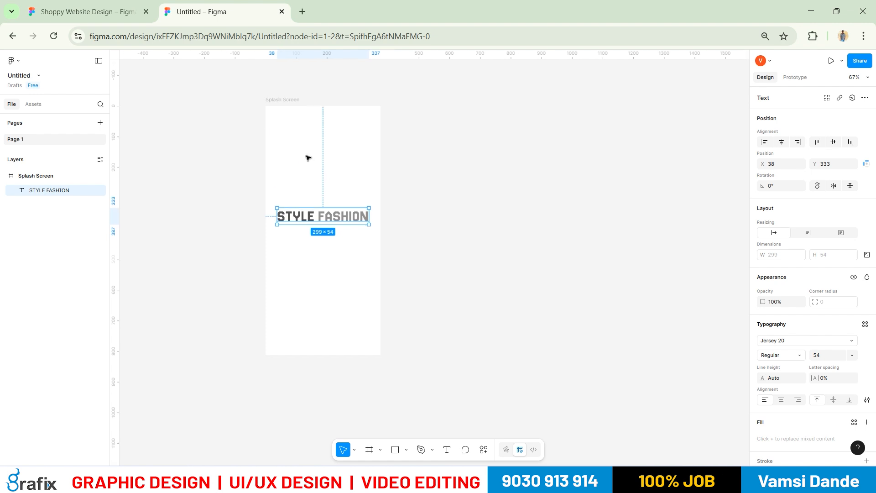
double_click(285, 100)
click(286, 99)
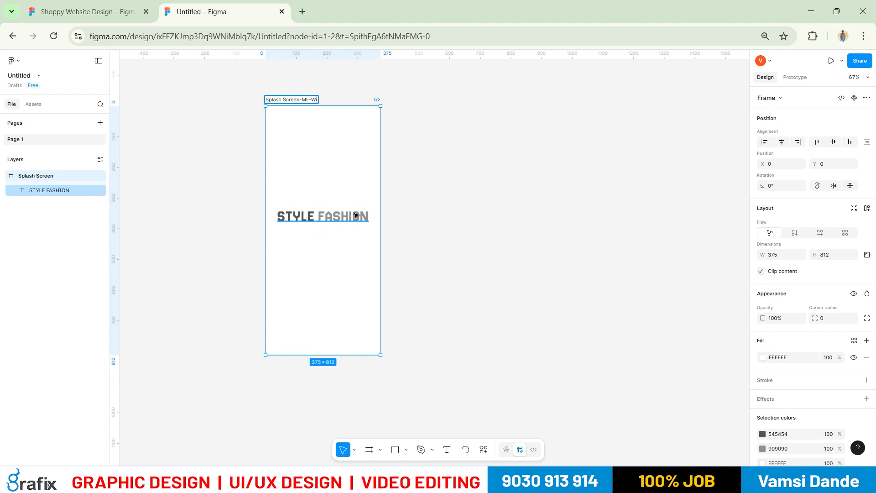
key(Return)
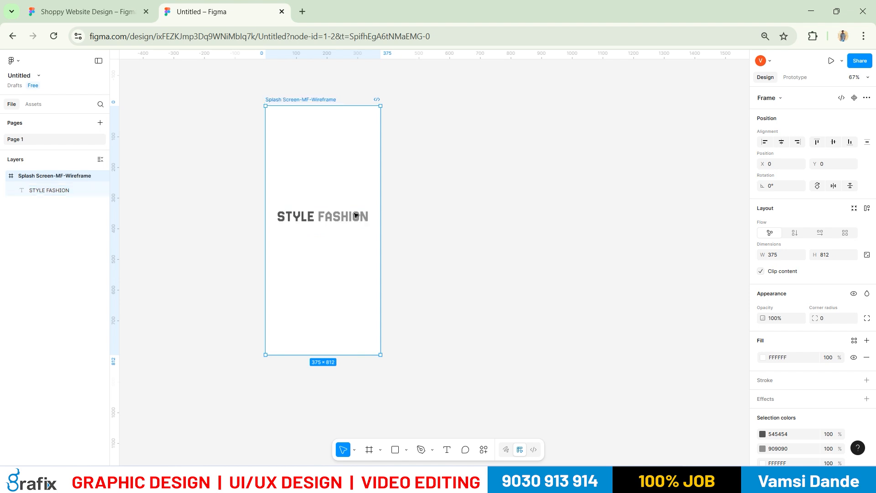
scroll(419, 207, down, 1)
scroll(421, 195, down, 1)
click(413, 187)
click(375, 178)
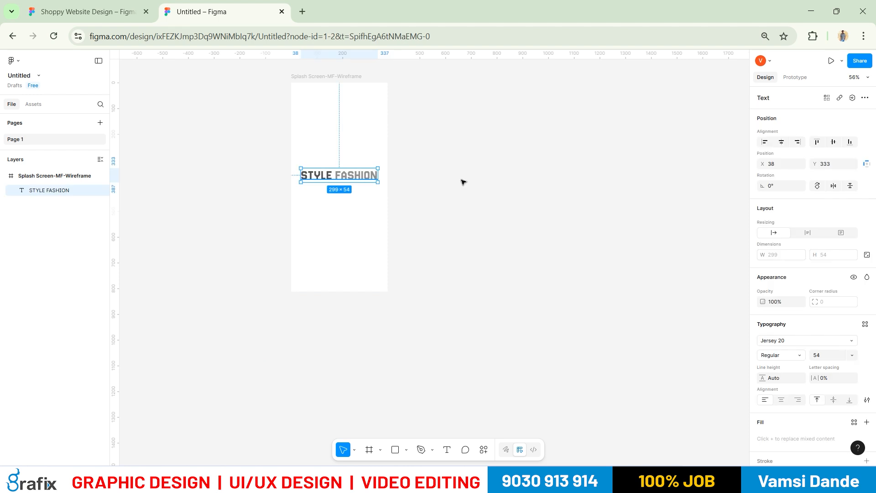
click(520, 277)
Set the STYLE FASHION logo's font size to 35 and centre it horizontally in the splash screen frame.
scroll(373, 185, up, 2)
click(368, 176)
click(792, 344)
click(792, 344)
click(792, 343)
click(827, 356)
key(BackSpace)
key(BackSpace)
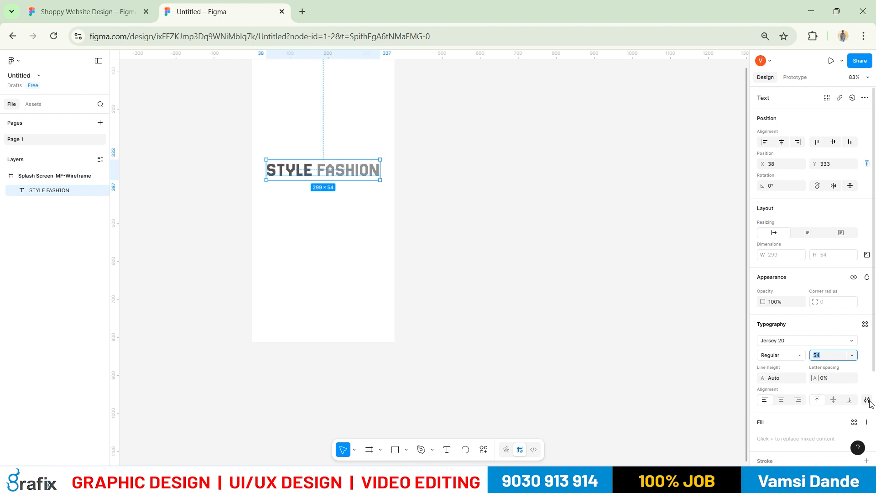
text(35)
key(Return)
click(782, 142)
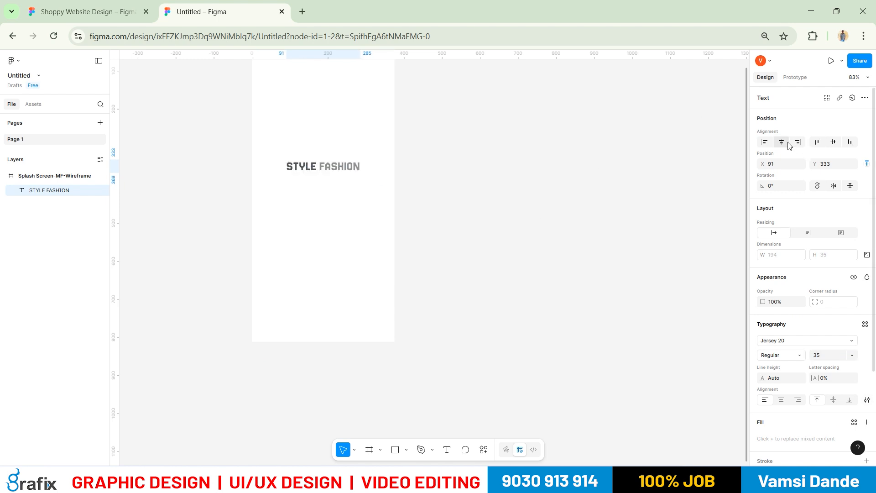
click(530, 196)
scroll(470, 221, up, 3)
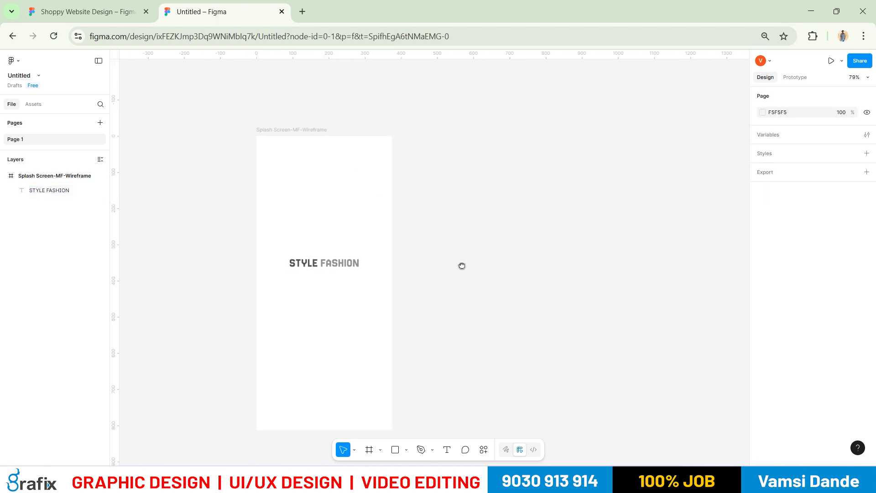
scroll(477, 213, down, 3)
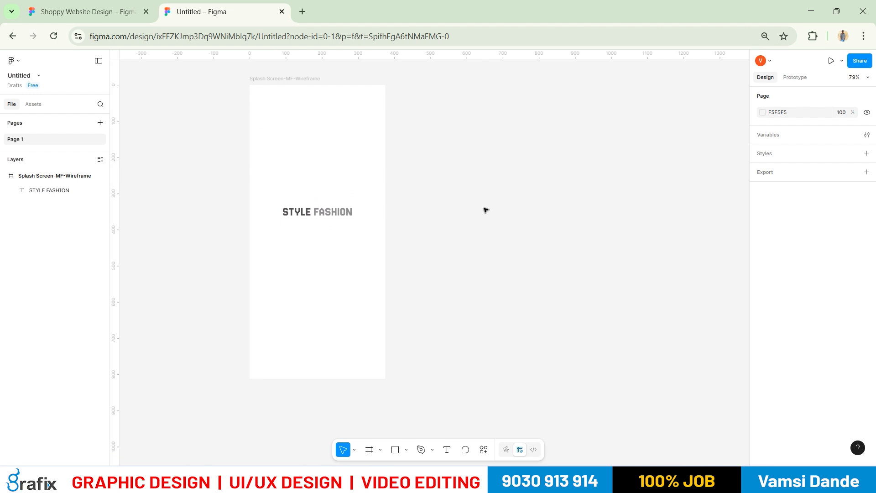
Search Google Images for "shopping login screens" in a new browser tab.
click(301, 11)
click(322, 273)
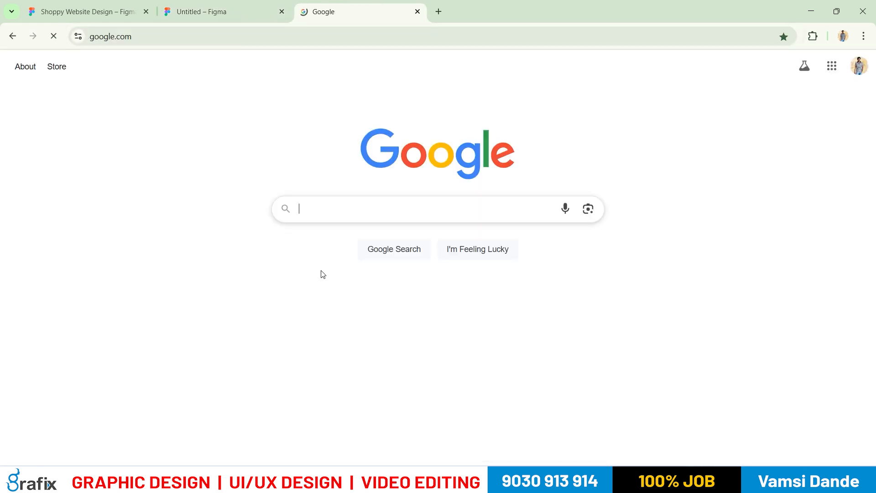
text(login scree)
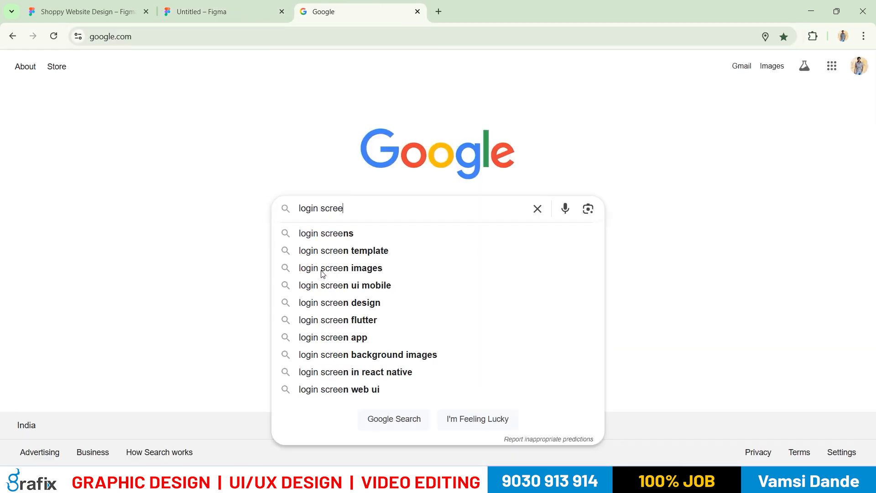
key(ctrl+a)
text(sho)
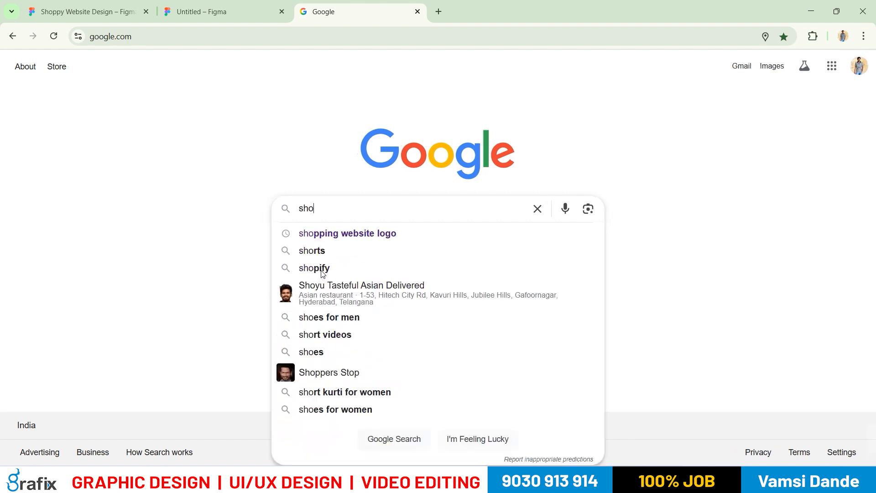
text(pping )
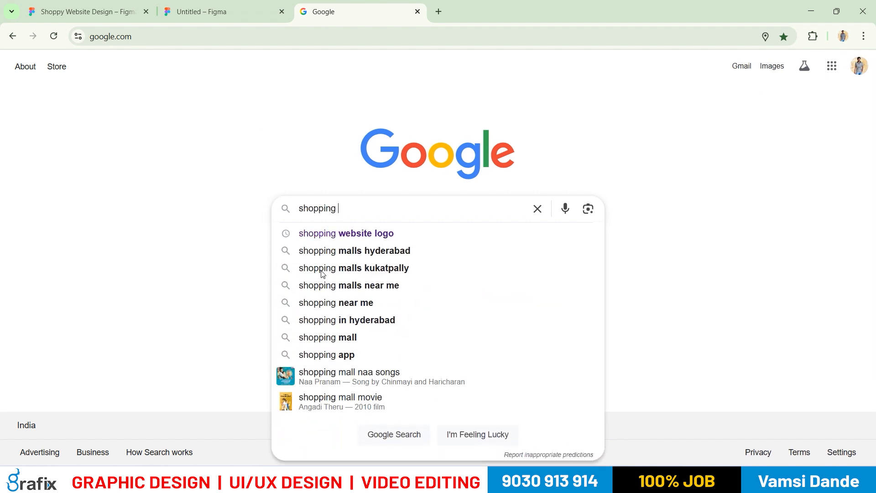
text(login screens)
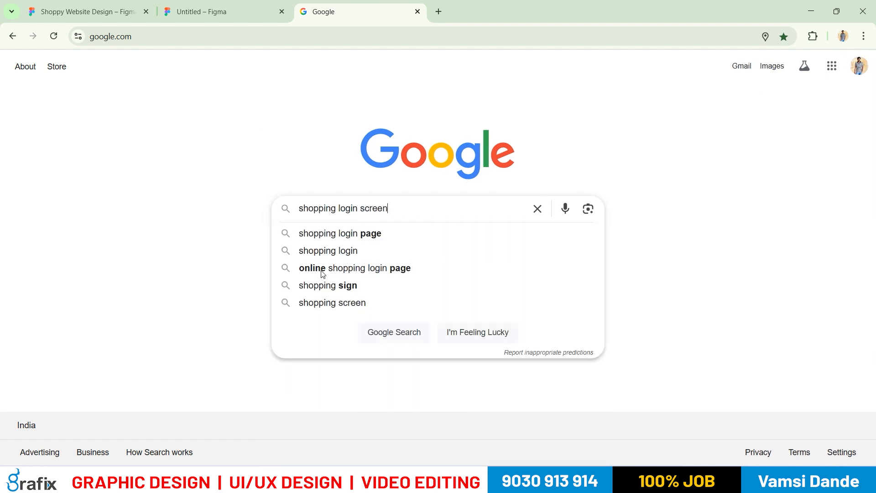
key(Return)
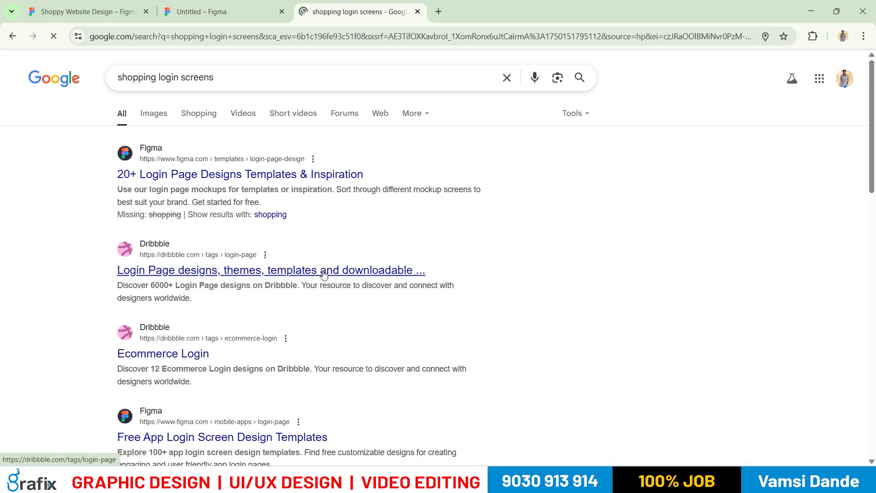
click(171, 113)
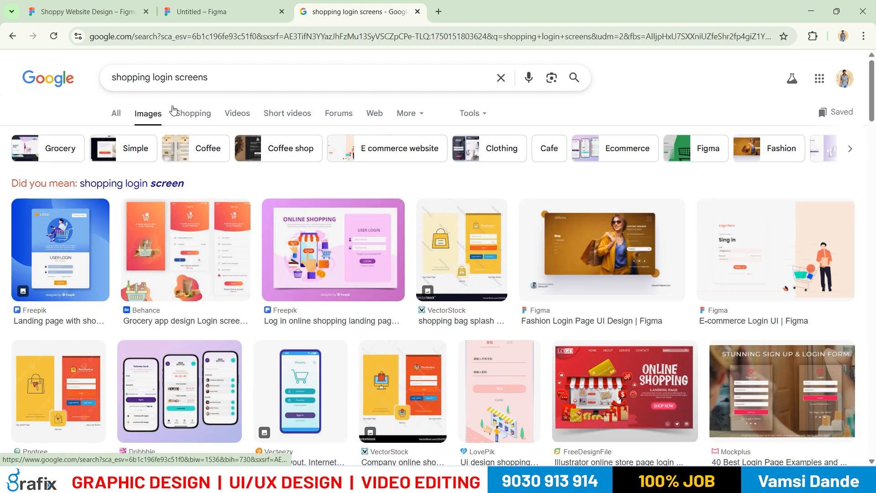
Refine the image search to "shopping login mobile app screens".
click(175, 77)
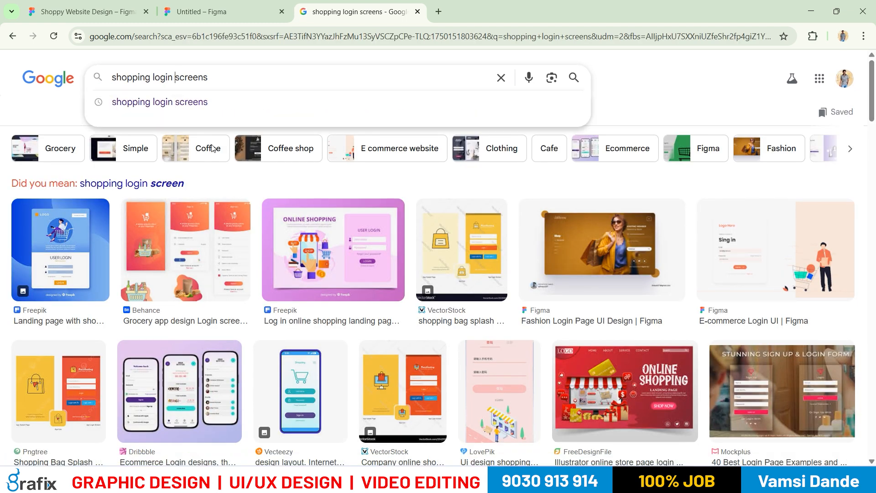
text(mobile)
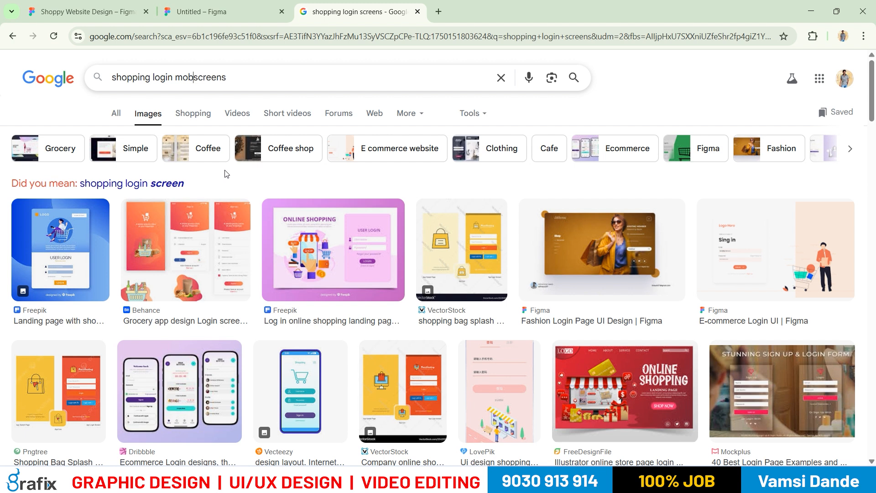
text( app)
key(Return)
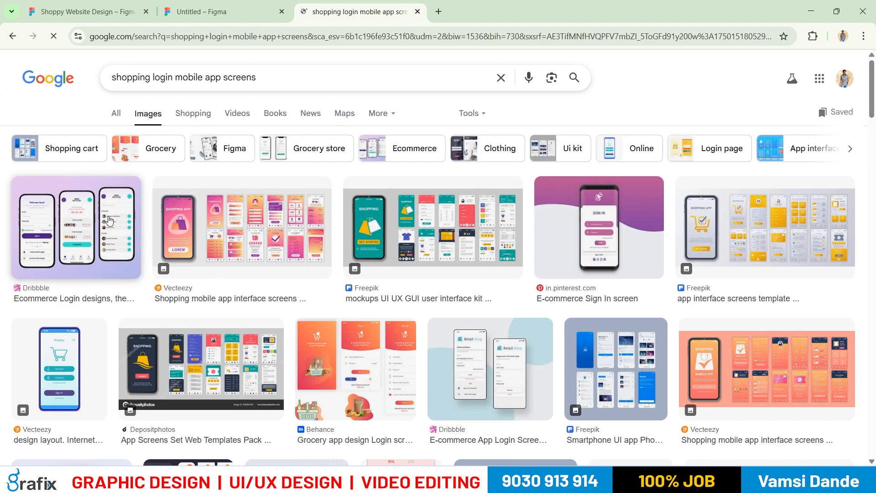
Open several shopping app login image results from Dribbble, Freepik and Vecteezy in separate background tabs.
middle_click(422, 268)
middle_click(427, 258)
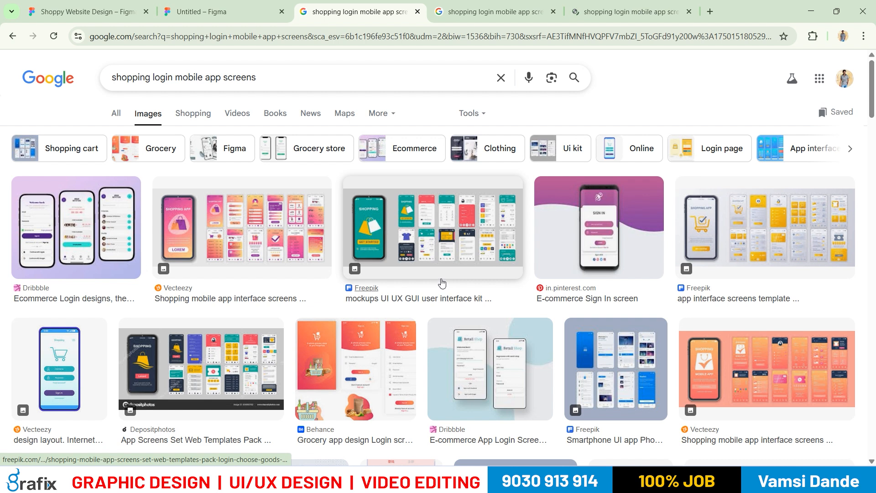
scroll(721, 288, down, 1)
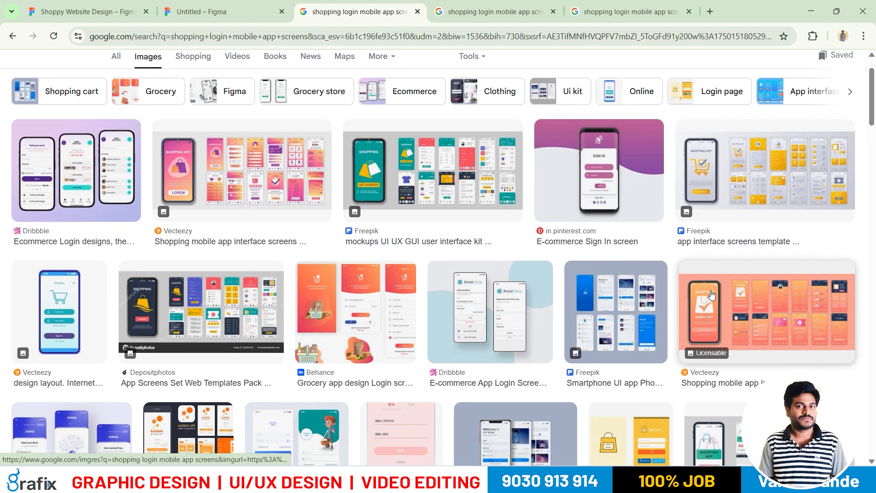
middle_click(522, 300)
scroll(456, 301, down, 2)
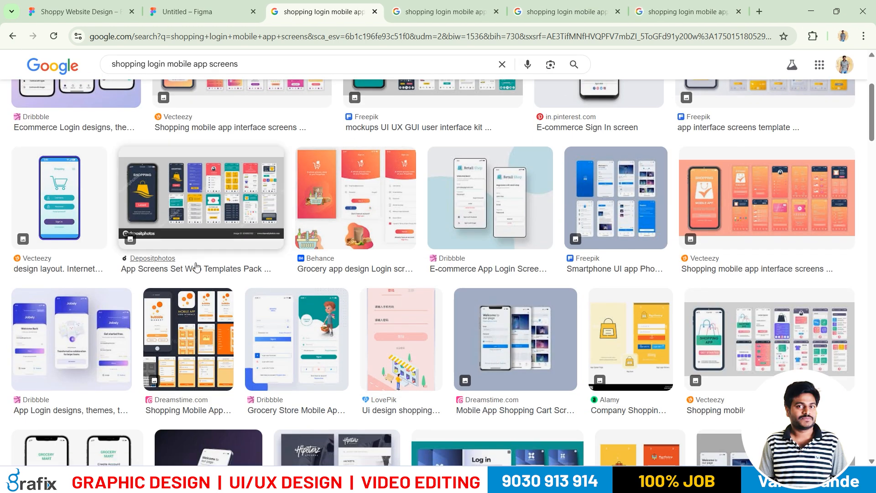
middle_click(77, 208)
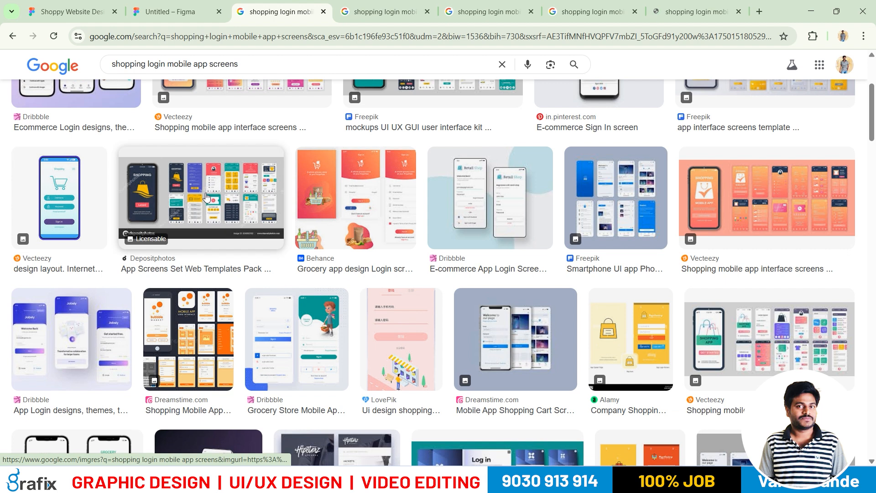
middle_click(282, 341)
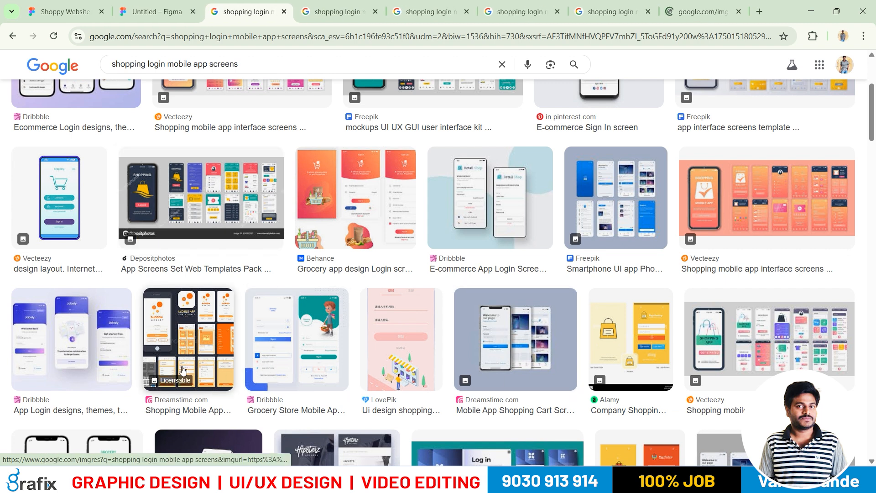
middle_click(67, 349)
View the Dribbble Ecommerce Login image at full size, then close the image and its result.
click(299, 11)
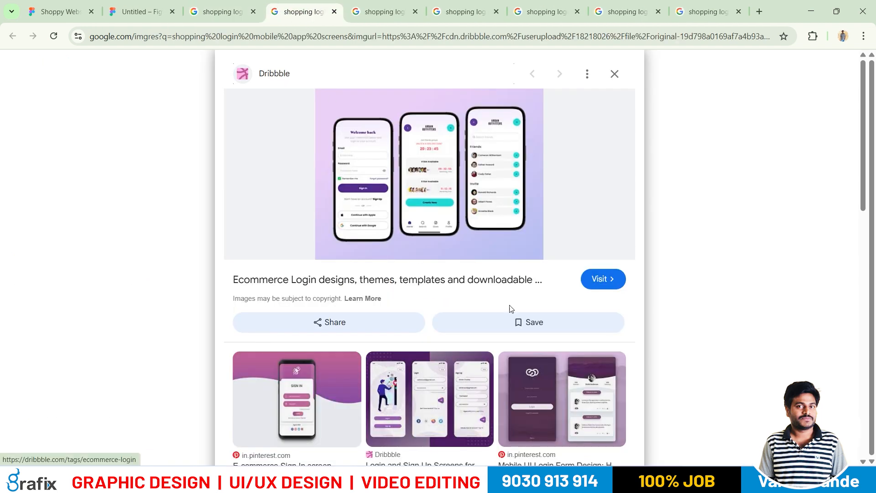
right_click(461, 221)
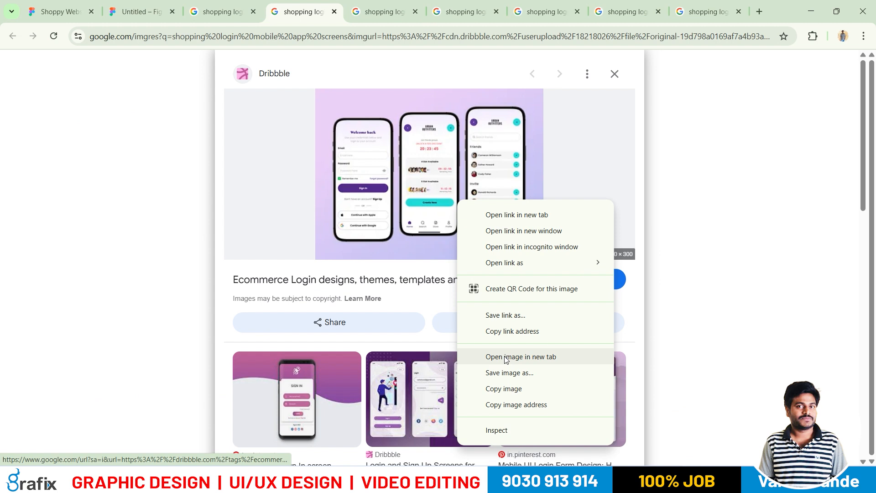
click(506, 358)
key(ctrl+Tab)
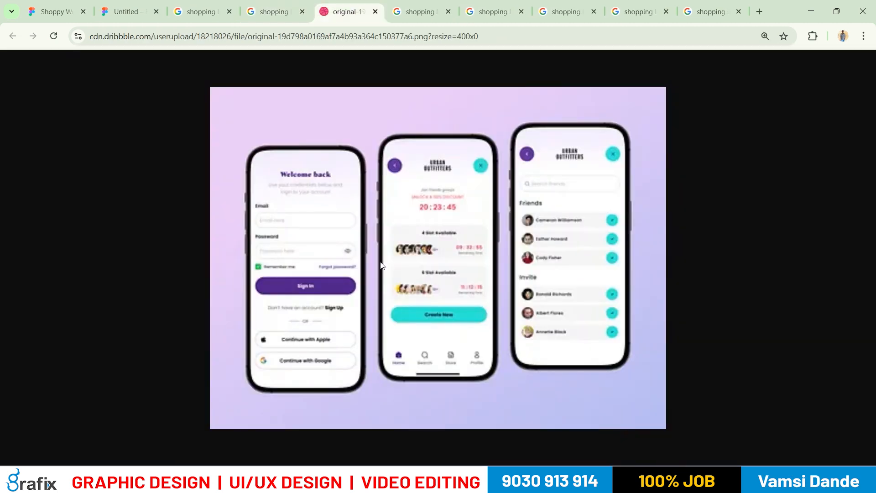
key(ctrl+w)
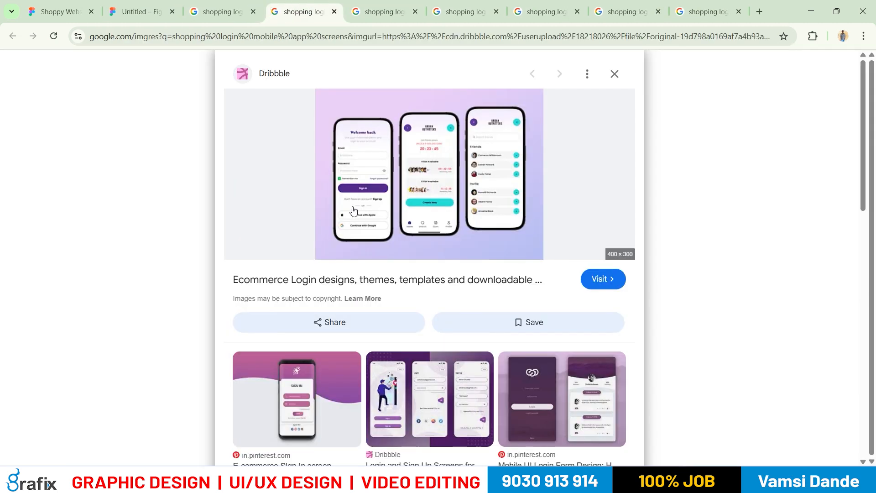
key(ctrl+w)
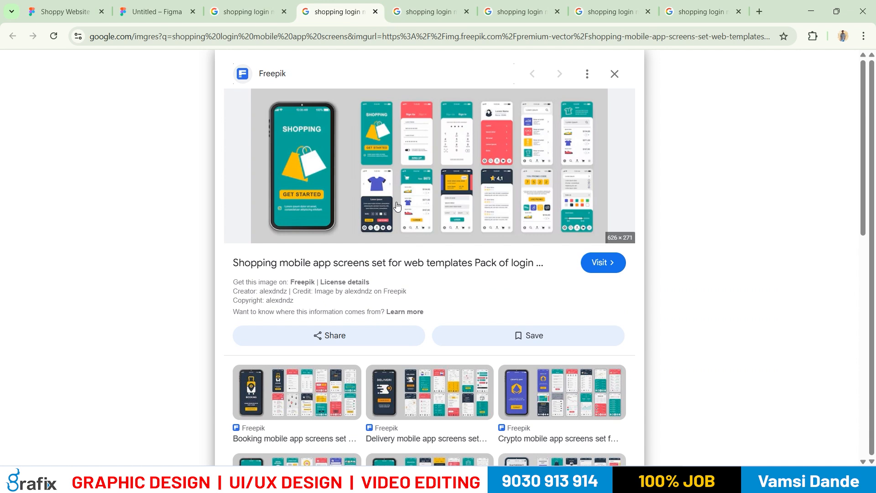
View the Freepik shopping app screens image enlarged on its own, then close it.
right_click(398, 155)
click(440, 311)
key(ctrl+Tab)
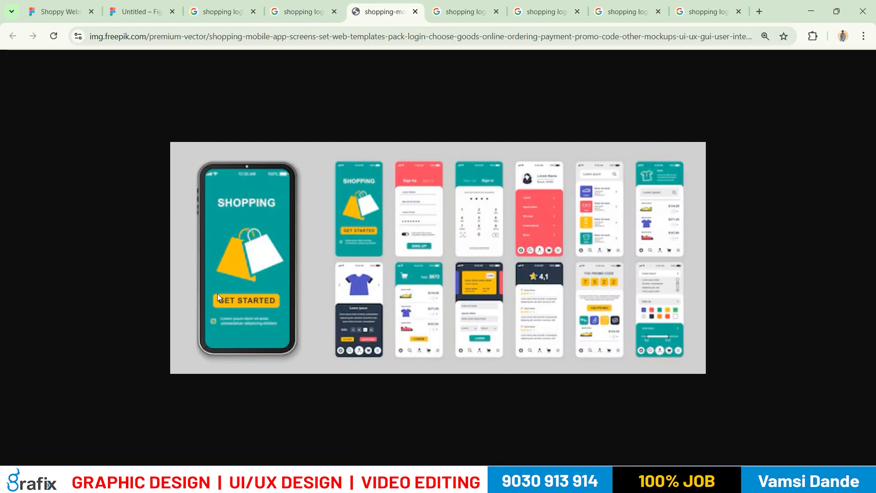
key(ctrl+plus)
key(ctrl+plus)
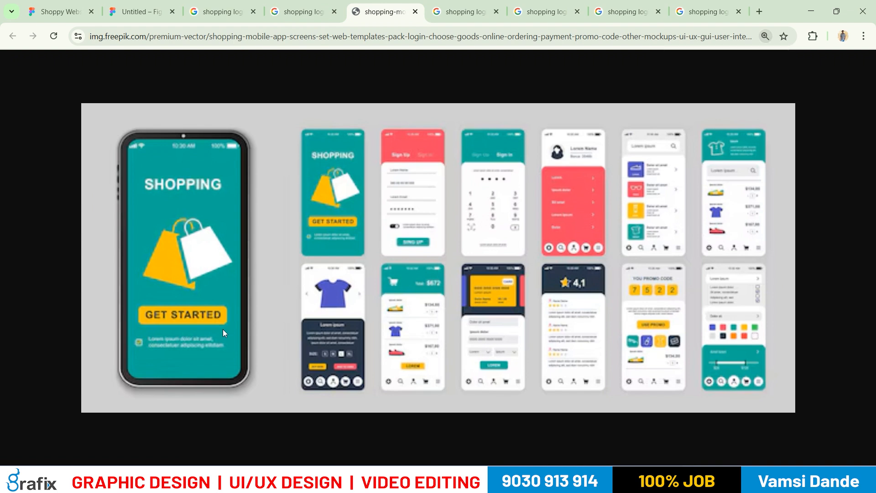
key(ctrl+w)
Visit the Freepik page of the shopping app screens set, examine its screens and similar vectors, then close the page.
click(603, 263)
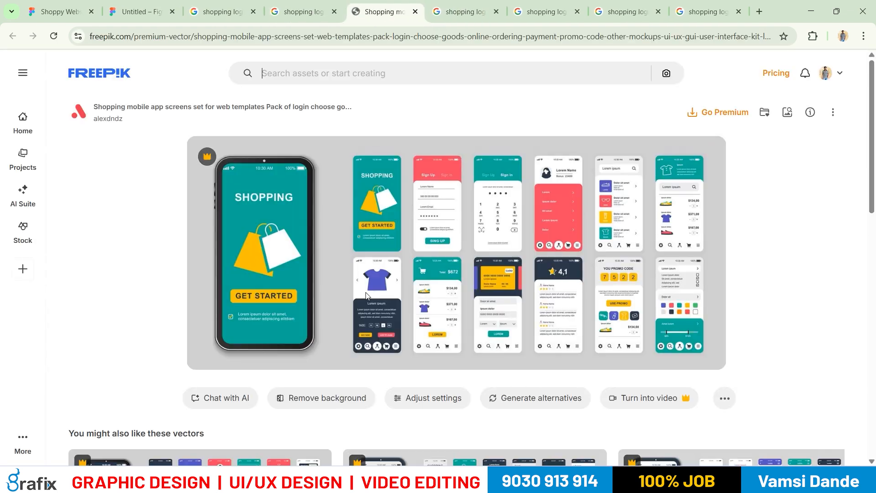
right_click(377, 261)
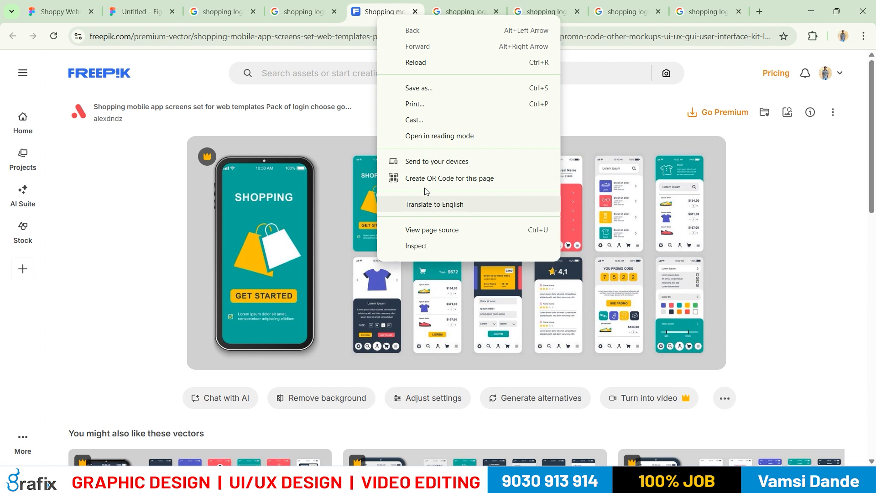
click(499, 278)
scroll(401, 250, up, 7)
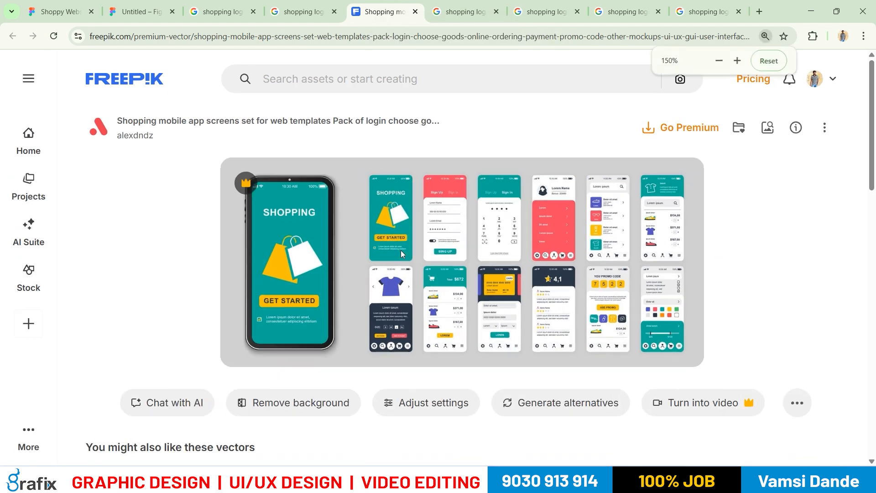
scroll(407, 255, down, 7)
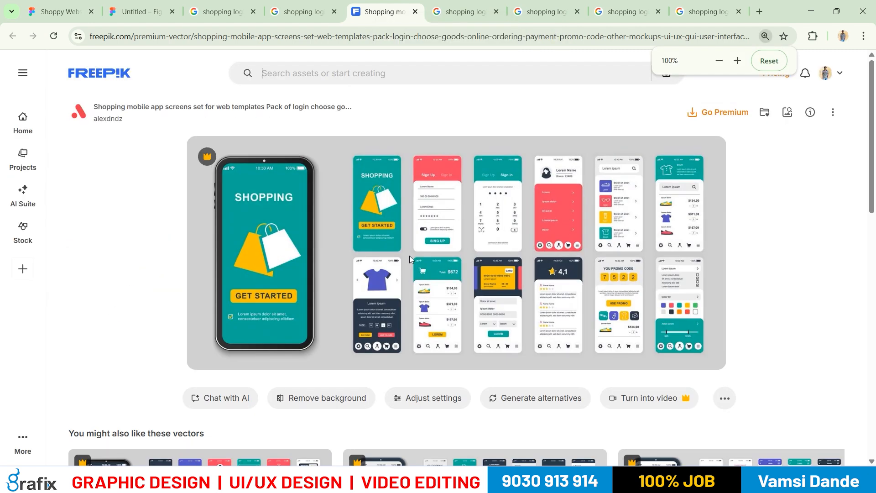
right_click(407, 265)
click(404, 229)
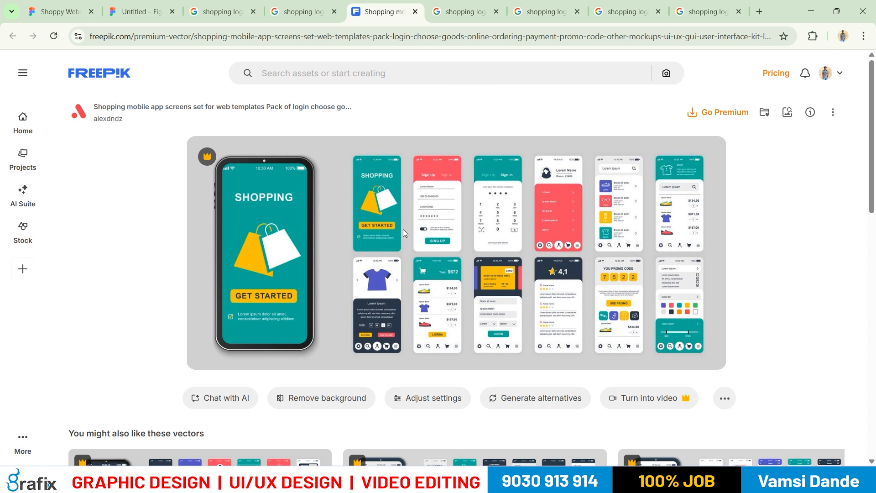
right_click(603, 203)
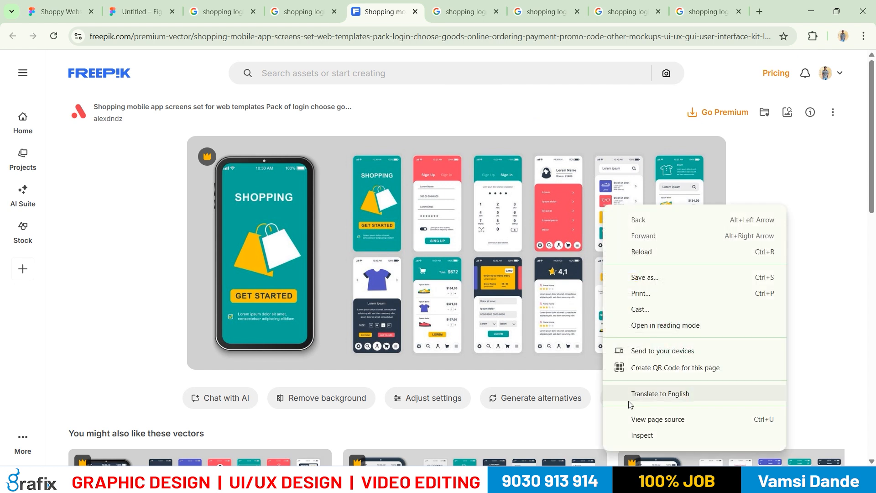
click(209, 235)
scroll(407, 265, down, 5)
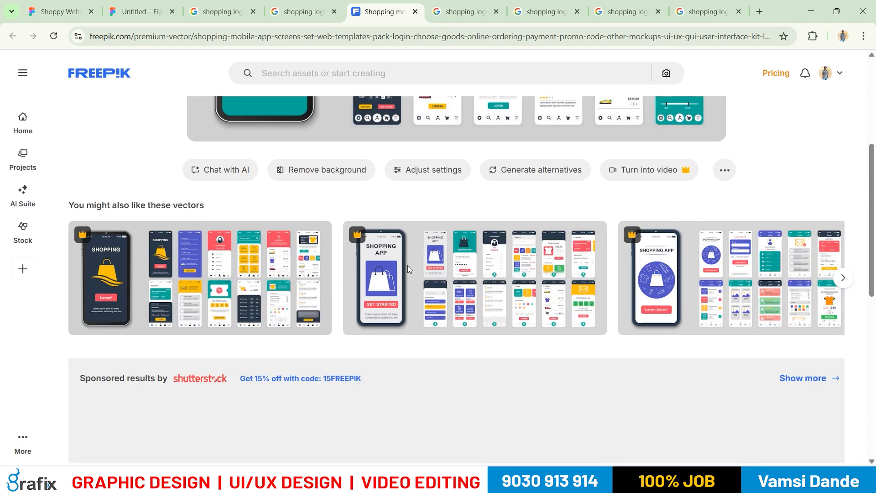
key(ctrl+w)
Leave the Freepik vectors page and open the Dribbble Retail Shop login image on its own in a new tab.
scroll(548, 283, down, 5)
click(548, 283)
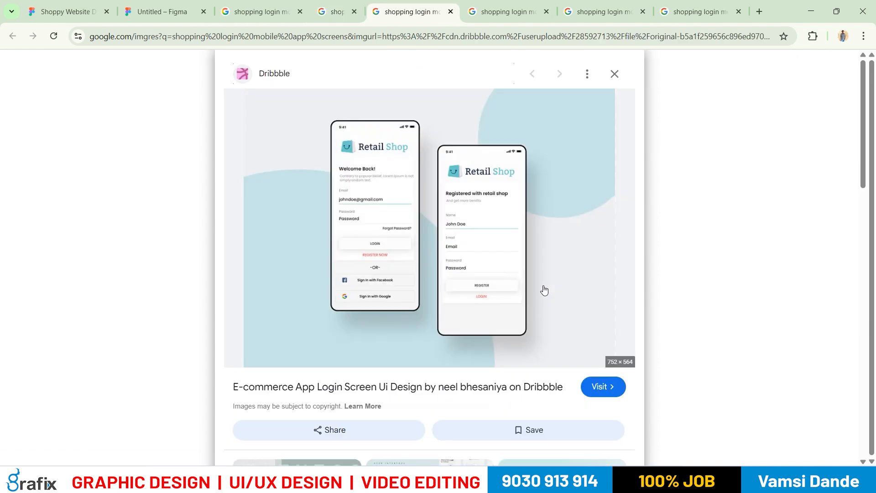
right_click(437, 187)
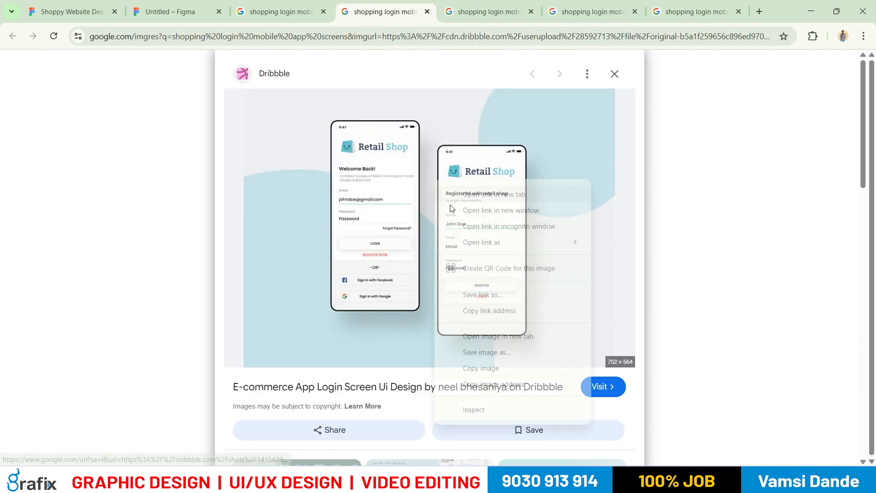
click(497, 336)
click(401, 15)
Examine the fields, login button and social sign-in options on the enlarged Retail Shop login and register screens.
scroll(370, 230, down, 1)
scroll(370, 230, down, 3)
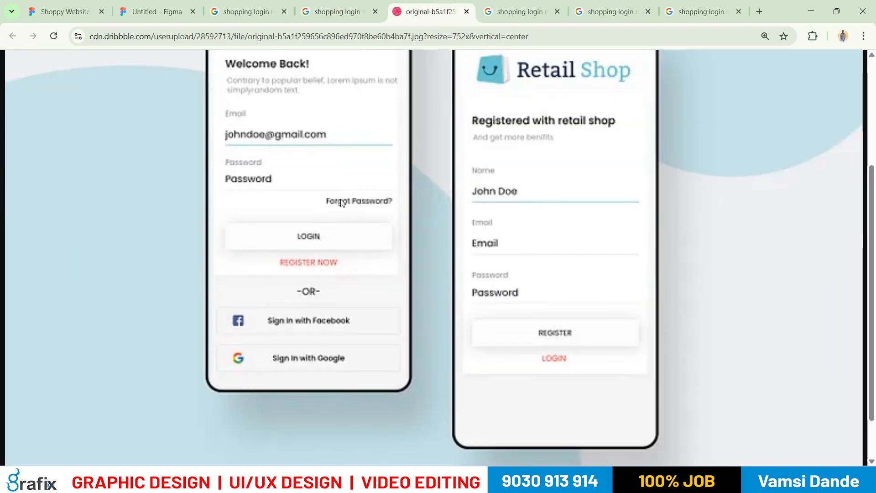
ctrl+scroll(340, 199, down, 2)
ctrl+scroll(359, 187, up, 2)
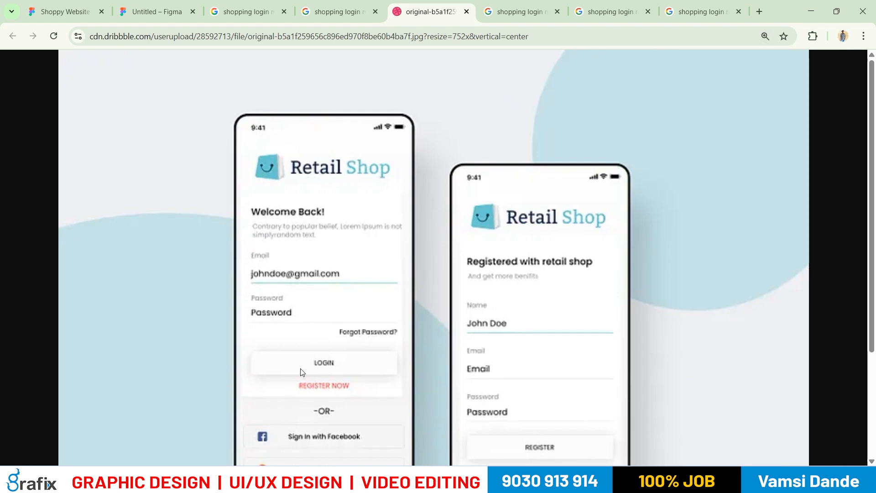
scroll(299, 376, down, 1)
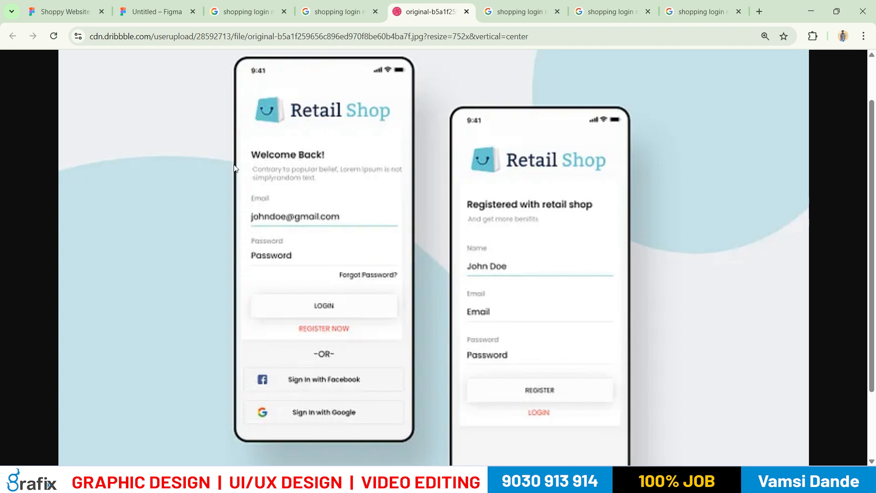
key(ctrl+minus)
key(ctrl+minus)
key(ctrl+minus)
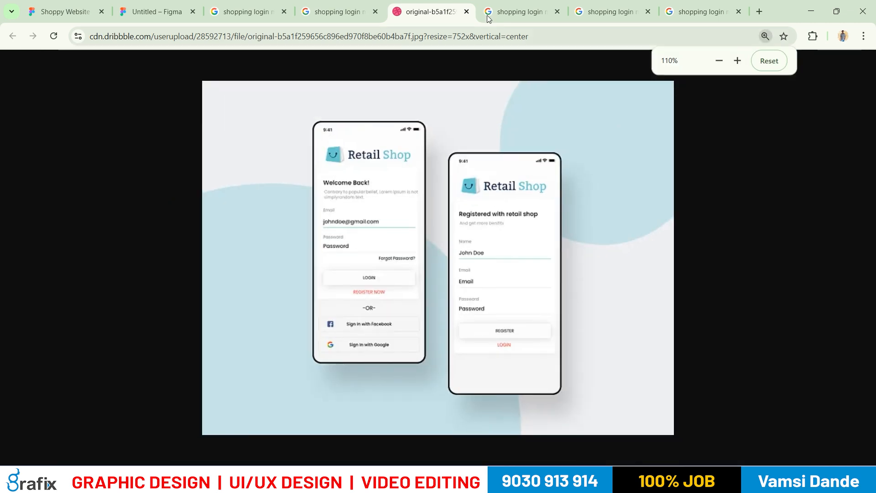
Check the Vecteezy shopping login result, then open the Dribbble Grocery Store login image on its own in a new tab.
click(520, 11)
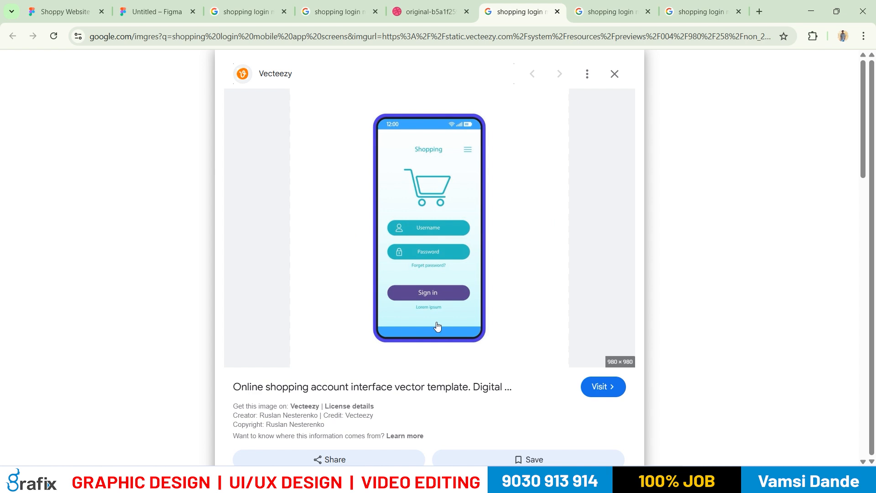
click(632, 6)
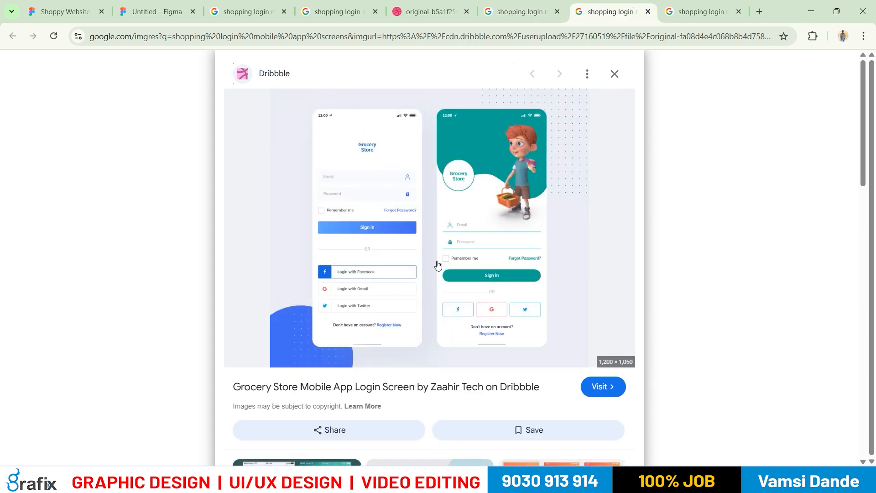
right_click(381, 203)
click(485, 358)
click(615, 5)
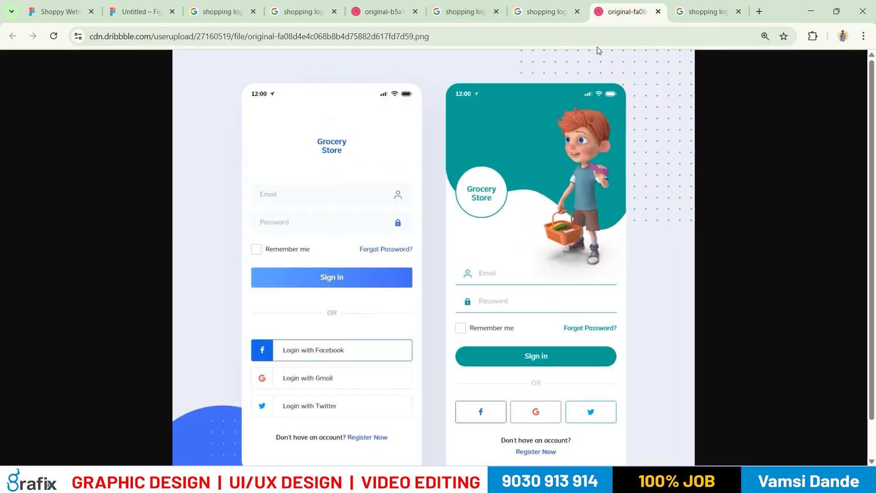
Examine the Grocery Store login screens from the logo and input fields down to the social login and registration options.
click(392, 279)
click(390, 281)
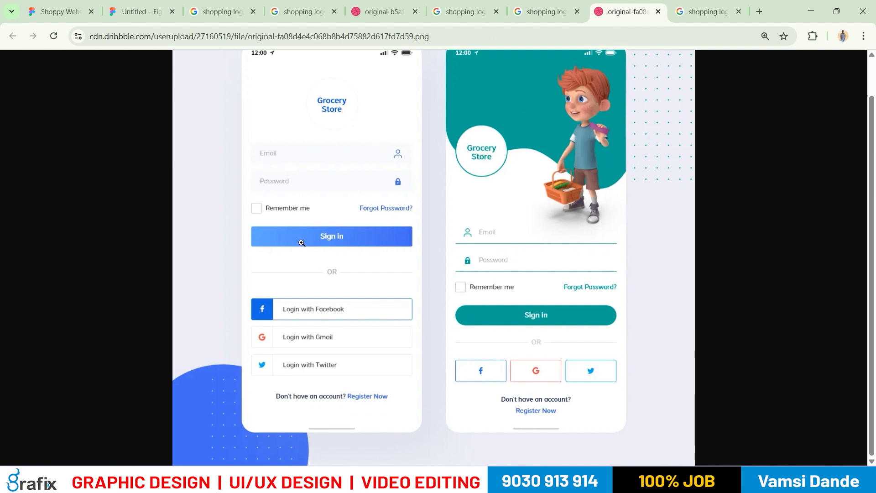
scroll(333, 209, up, 1)
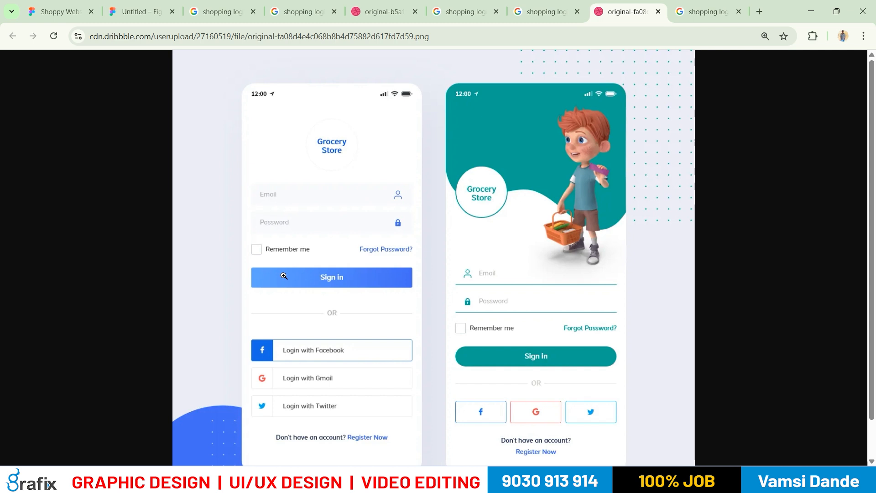
click(320, 316)
click(320, 309)
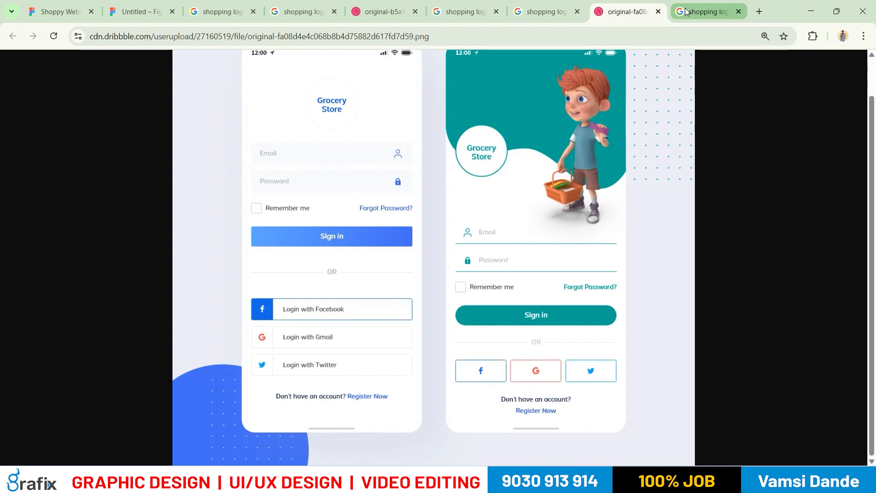
Open the Dribbble app login page from the last image result and search the web for Behance in another tab.
click(709, 11)
click(599, 278)
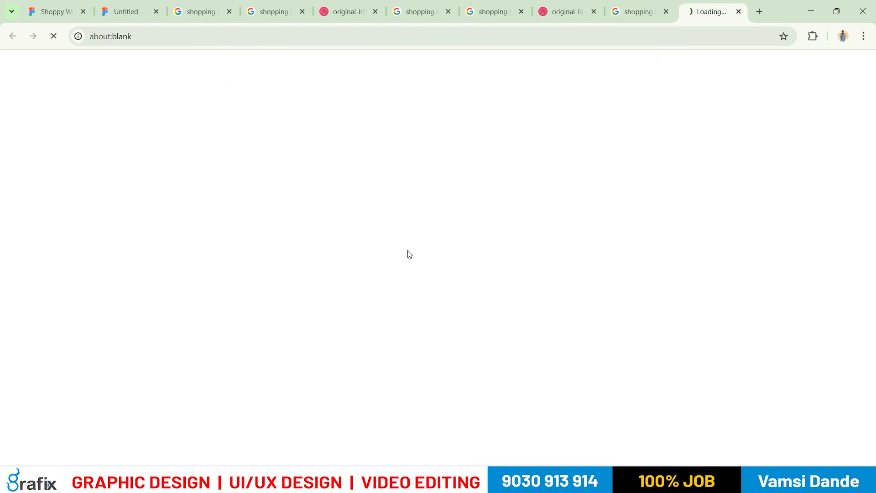
click(760, 11)
text(behacne)
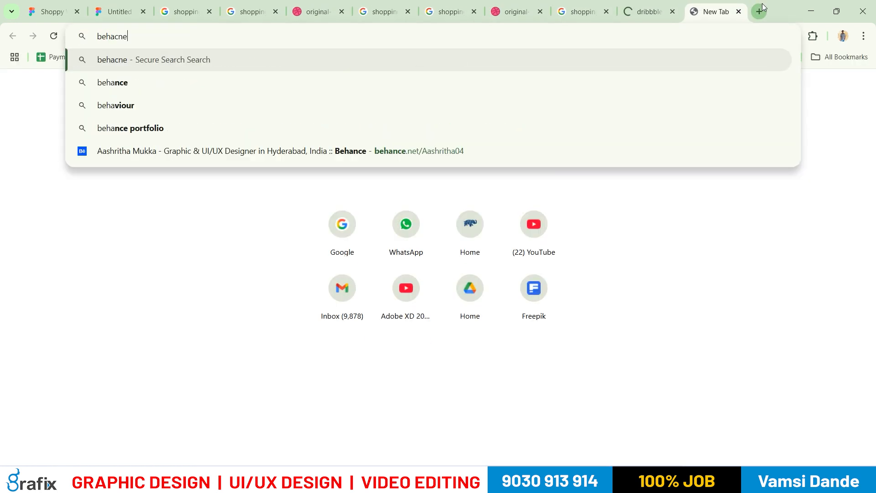
key(Return)
Go to the Behance site at behance.net, without the suggested profile path.
key(ctrl+l)
text(behance.net/Aashritha04)
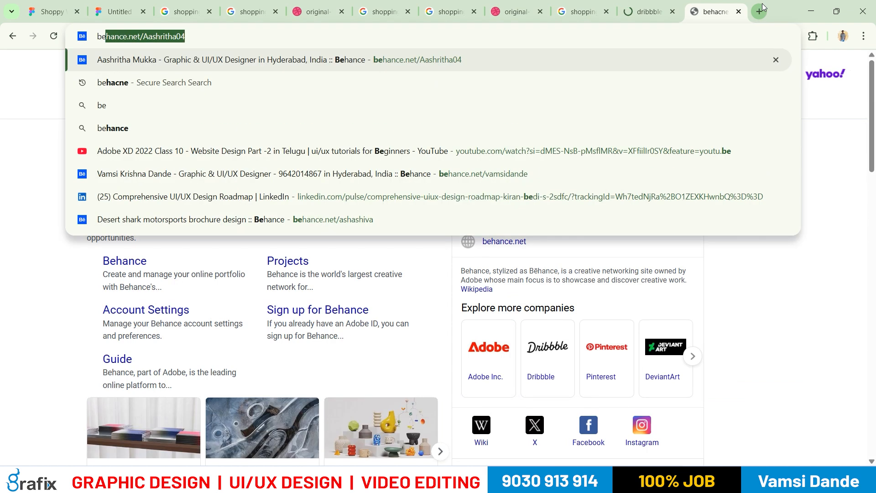
key(Right)
key(BackSpace)
key(BackSpace)
key(BackSpace)
key(BackSpace)
key(BackSpace)
key(BackSpace)
key(BackSpace)
key(BackSpace)
key(BackSpace)
key(BackSpace)
key(BackSpace)
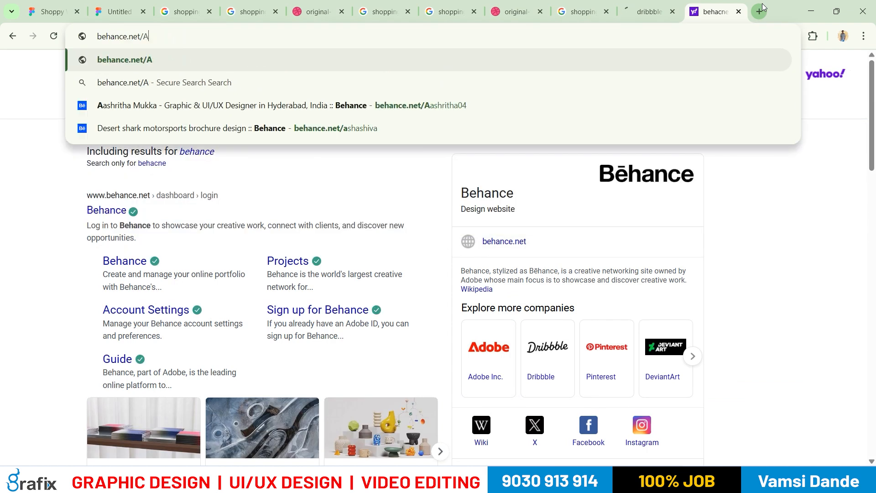
key(Return)
Return to the Dribbble App Login page and browse its designs.
click(651, 12)
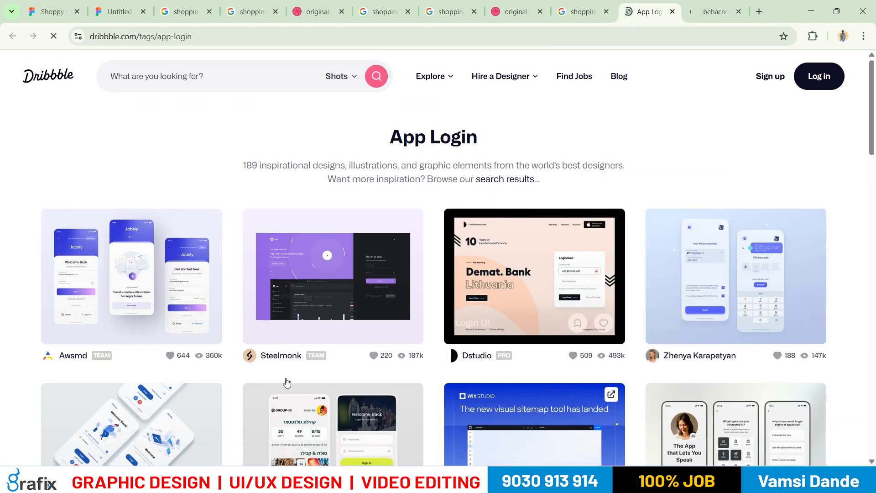
scroll(547, 213, down, 10)
scroll(548, 213, up, 10)
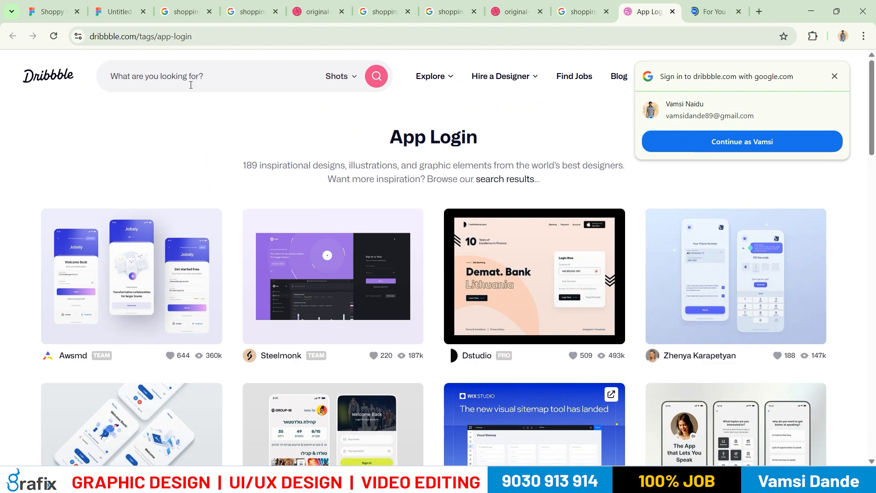
Search Dribbble for "signup mobile app" in place of "login screen".
click(213, 82)
text(login )
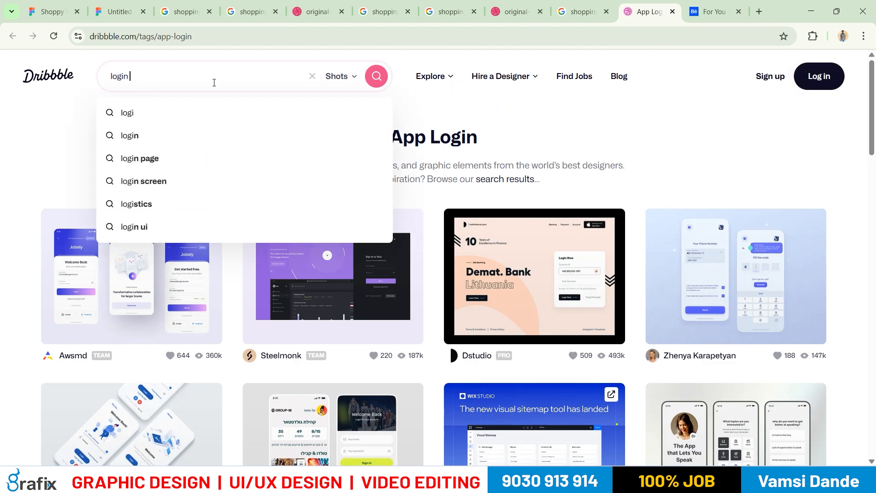
text(screen)
key(ctrl+a)
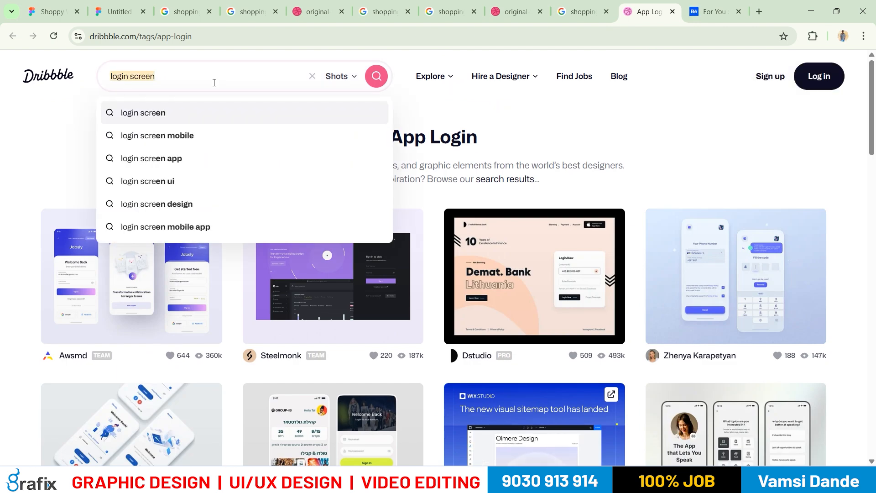
text(signup)
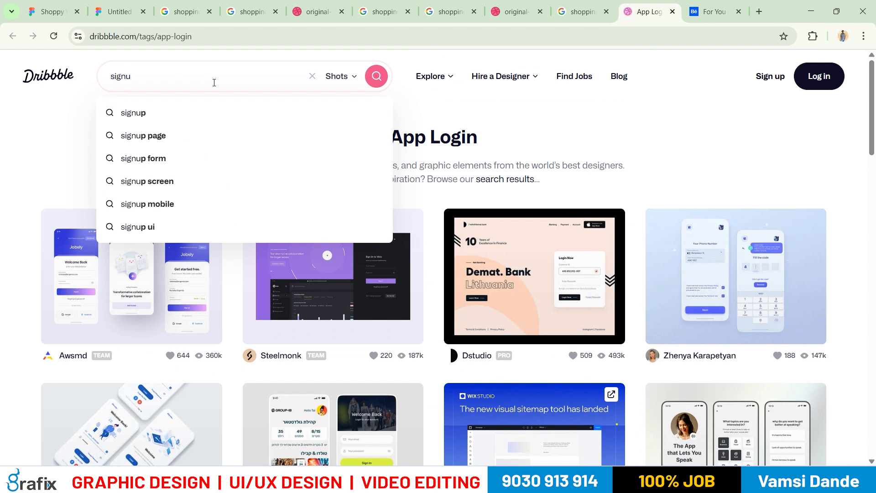
key(Down)
key(Down)
key(Up)
key(Up)
text(mobi)
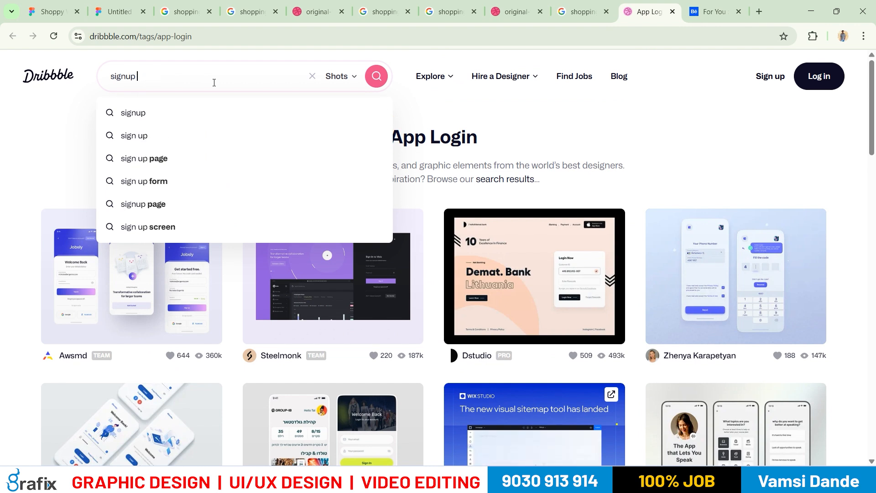
text(l)
key(BackSpace)
key(BackSpace)
text(bile app)
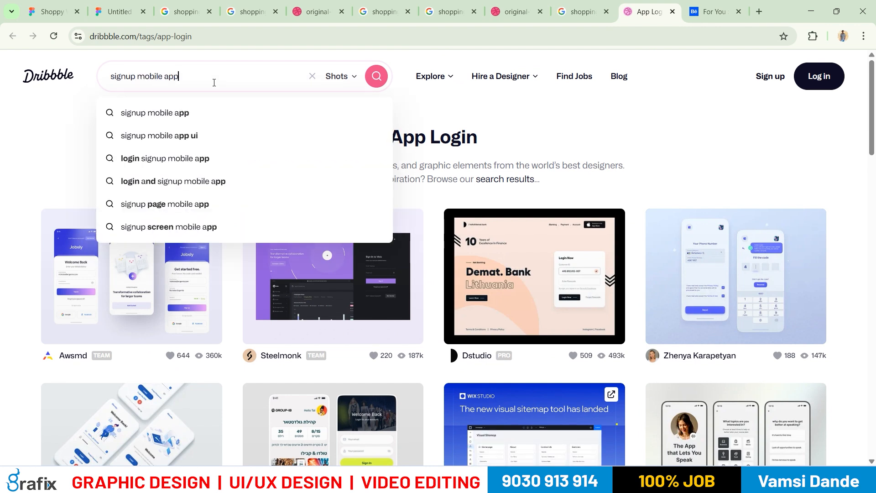
key(Return)
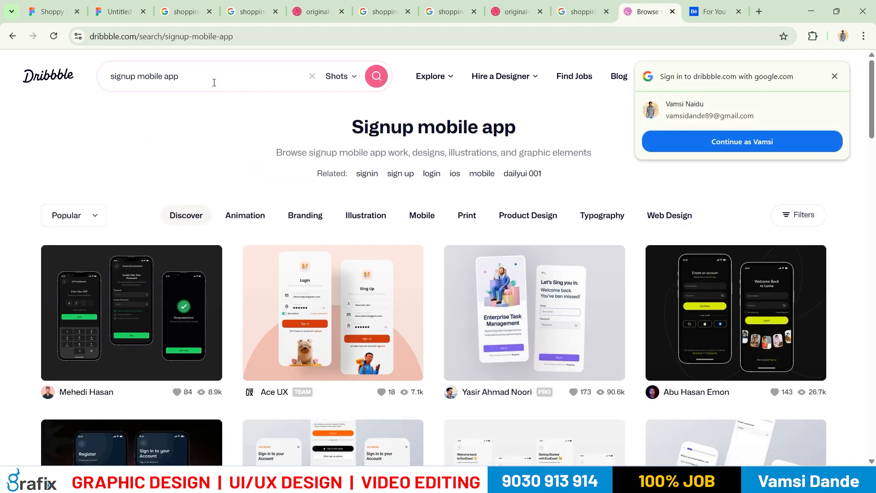
Open four signup results in background tabs, including the Pet Adoption App, Enterprise Task Management and EcoEase designs.
scroll(319, 315, down, 1)
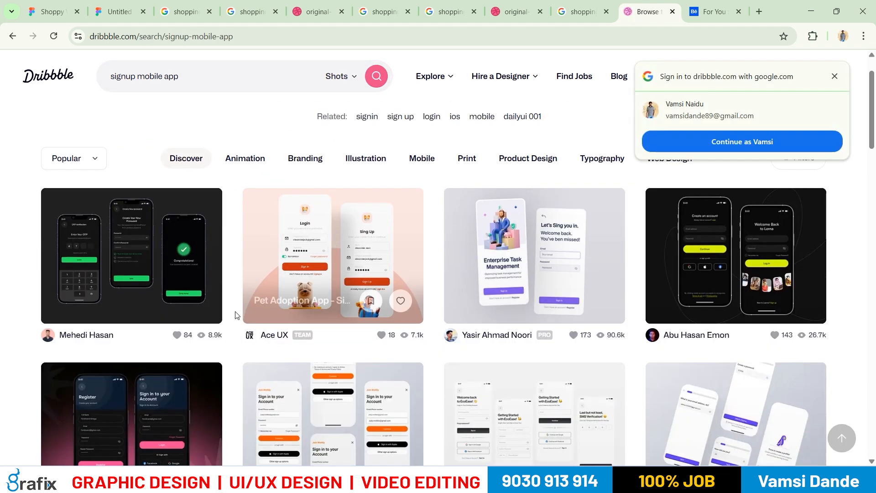
middle_click(354, 255)
middle_click(572, 254)
scroll(293, 260, down, 5)
middle_click(333, 240)
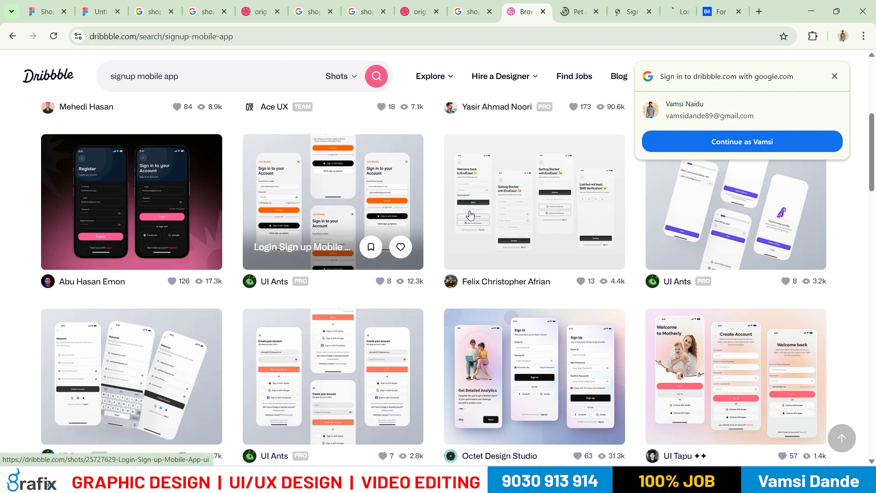
middle_click(477, 213)
View the Pet Adoption App sign-in and signup shot and open its image on its own in a new tab.
key(ctrl+Tab)
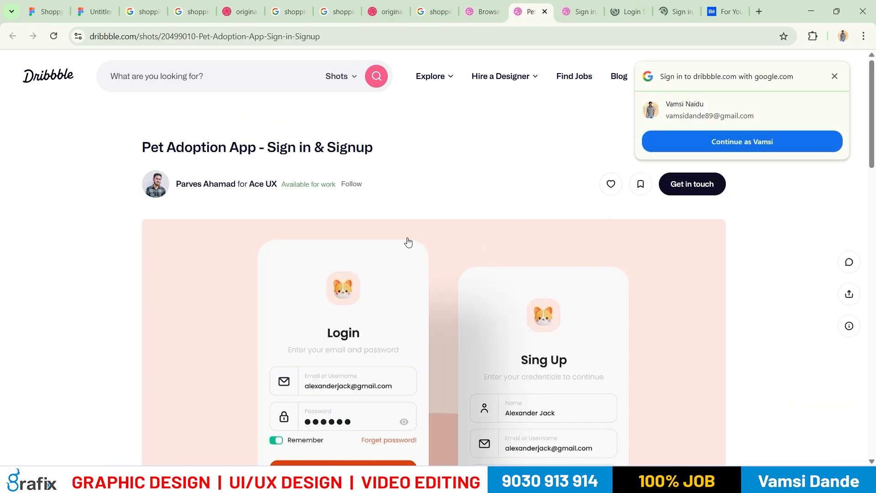
scroll(388, 256, down, 5)
scroll(249, 197, up, 3)
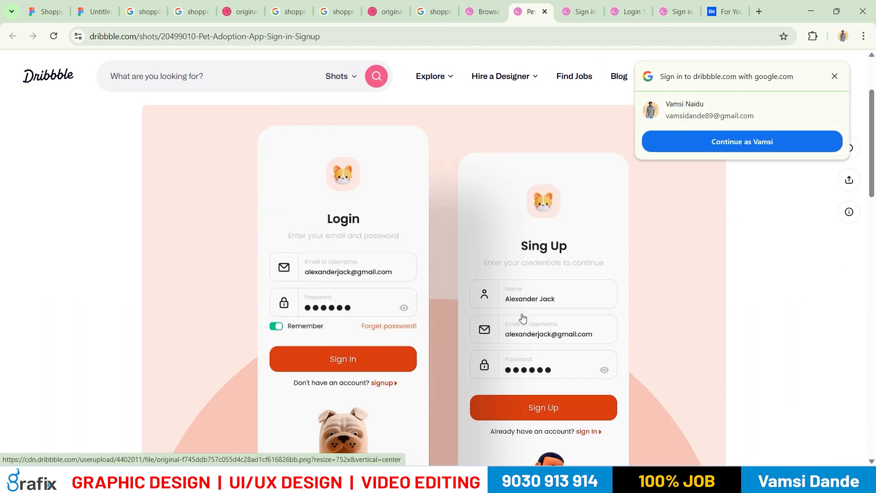
scroll(539, 282, down, 1)
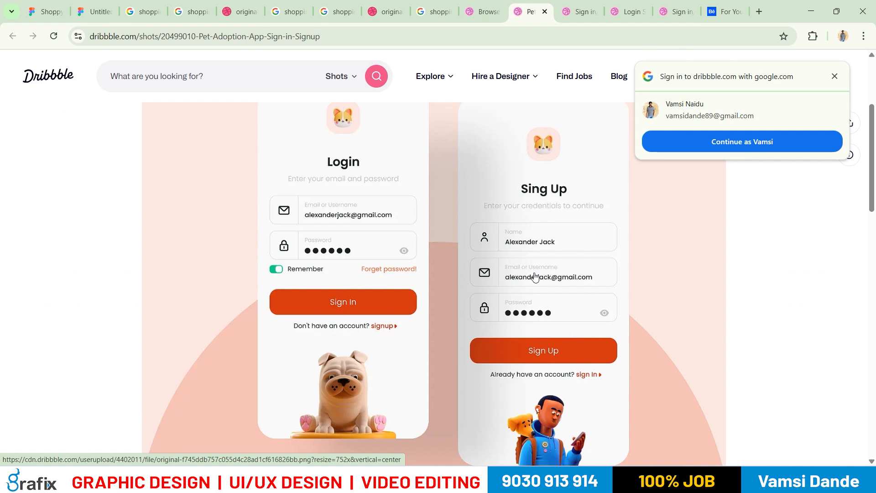
right_click(573, 225)
click(599, 377)
key(ctrl+Tab)
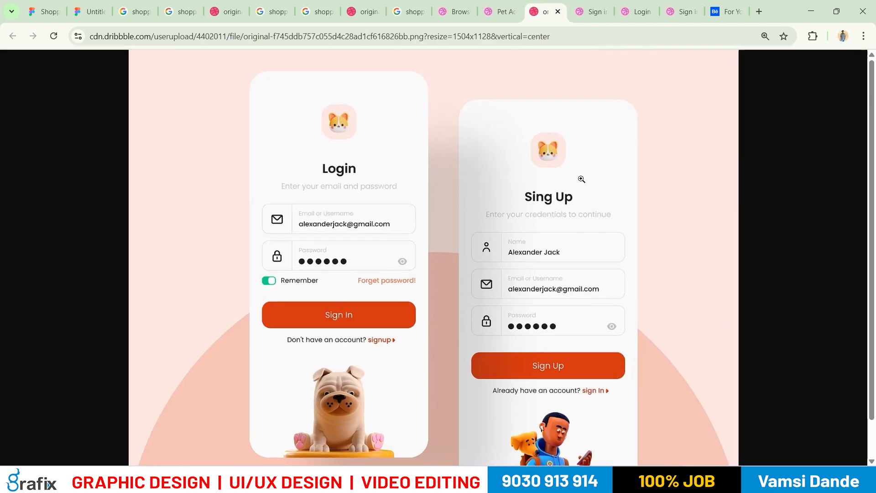
Enlarge the Pet Adoption App image to examine its login and signup fields, then return it to fitted size.
click(581, 179)
scroll(667, 328, down, 5)
scroll(553, 220, up, 3)
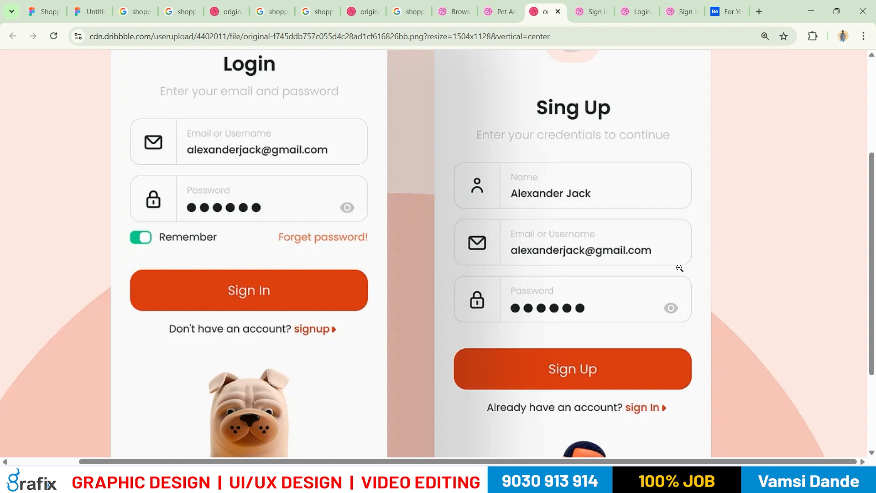
scroll(678, 268, up, 3)
scroll(637, 264, down, 2)
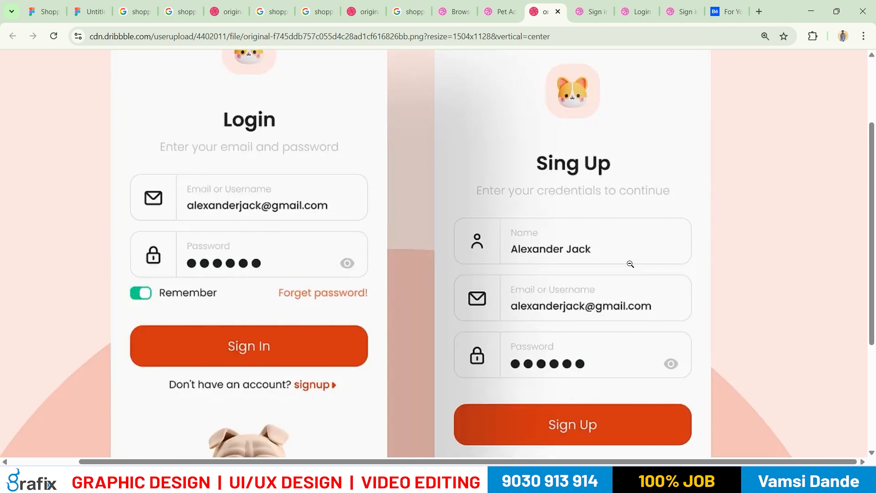
click(631, 263)
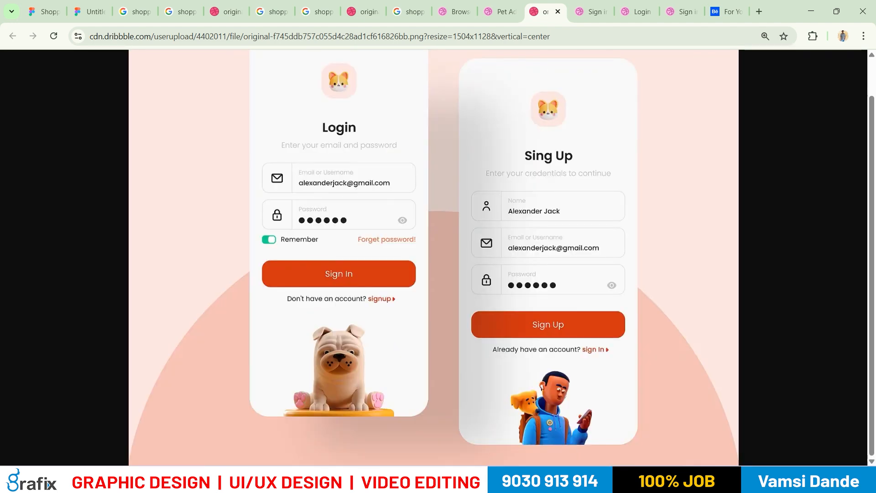
Switch to the Untitled Figma file and detach it into a separate browser window.
click(100, 4)
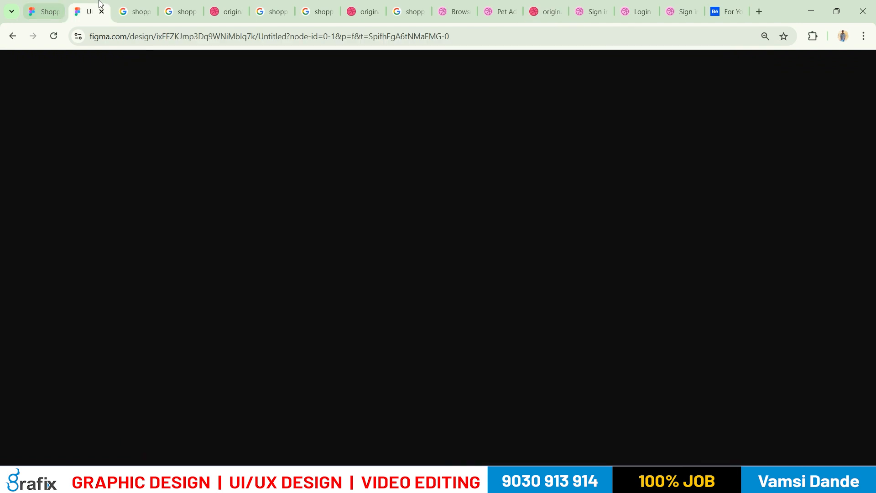
drag(97, 7, 239, 83)
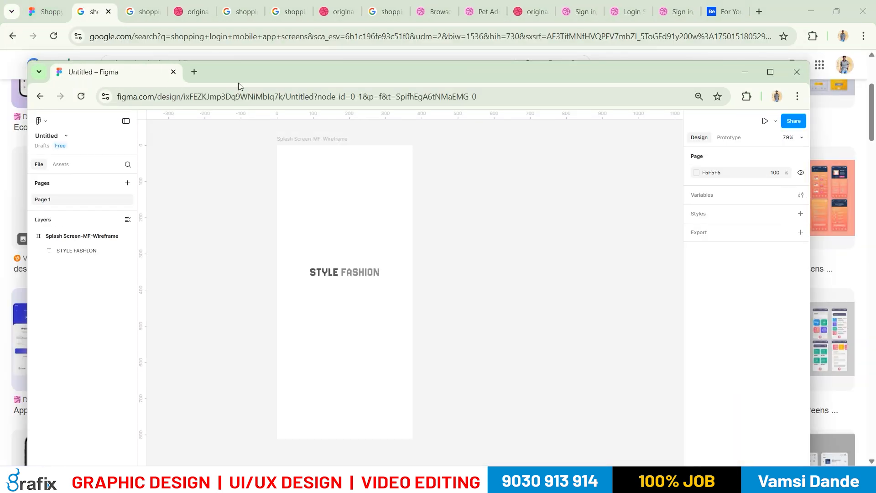
Maximize the detached file window and duplicate the Splash Screen-MF-Wireframe frame directly to the right of the original.
double_click(245, 74)
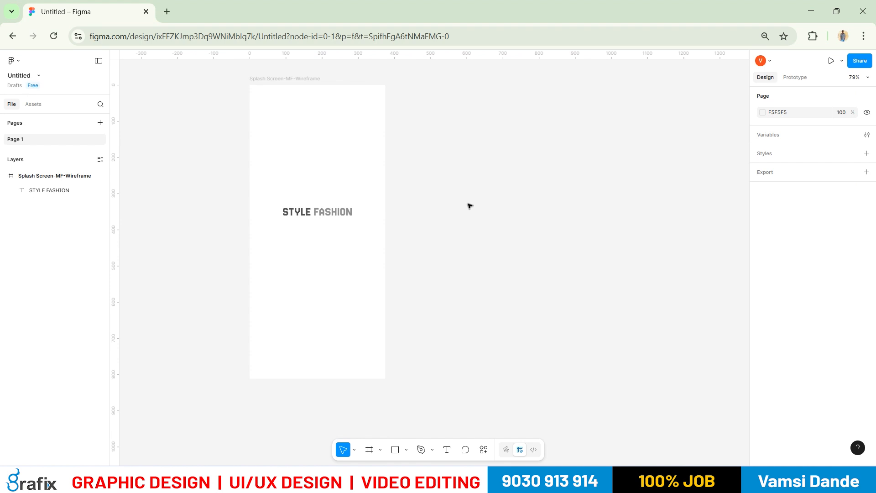
scroll(364, 153, up, 2)
click(287, 66)
drag(287, 66, 458, 80)
click(626, 214)
scroll(475, 131, right, 2)
Rename the duplicated splash frame as Signup.
click(431, 71)
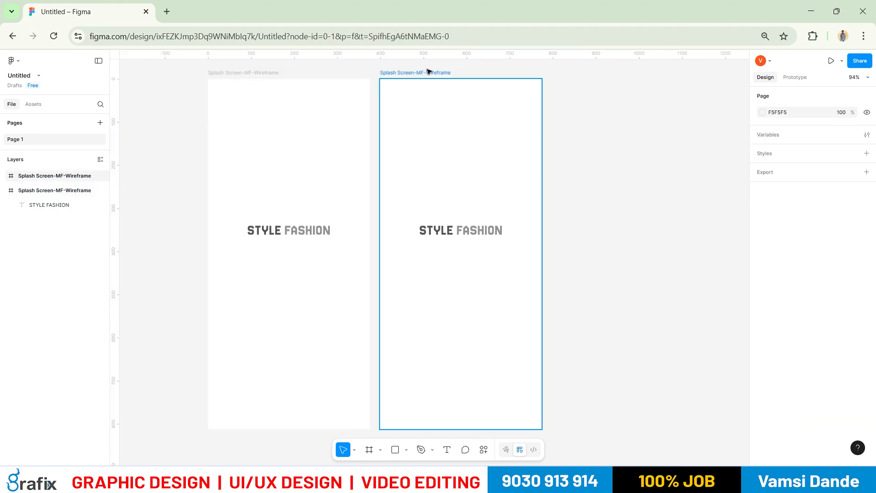
double_click(430, 72)
text(Login)
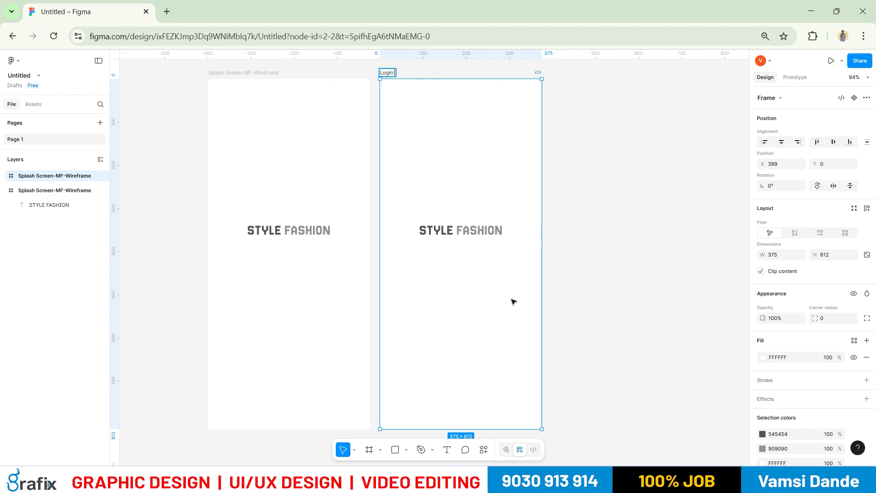
key(ctrl+a)
text(Si)
key(Return)
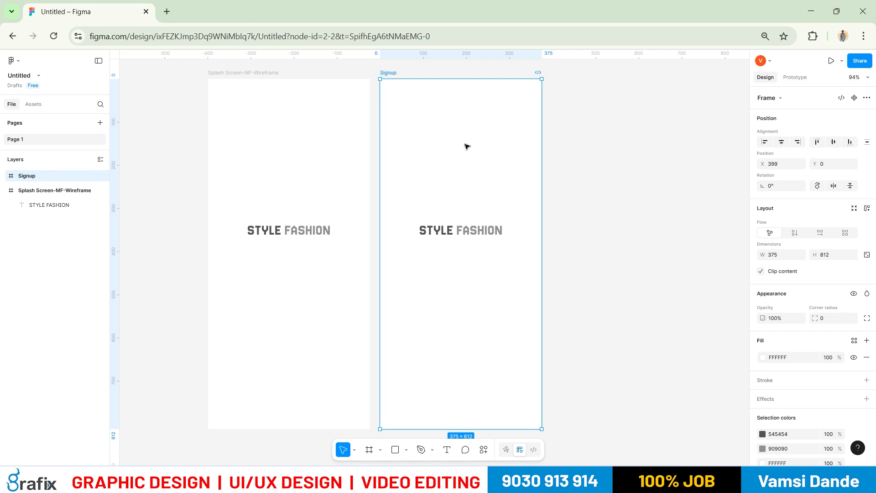
Delete the STYLE FASHION text from the Signup frame.
scroll(491, 185, up, 2)
drag(596, 258, 593, 288)
scroll(476, 264, down, 1)
click(470, 273)
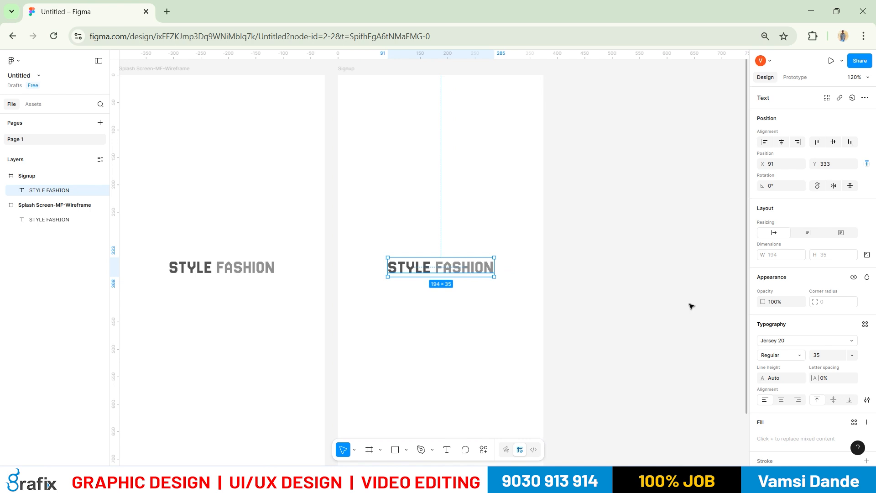
key(Delete)
scroll(657, 301, down, 1)
drag(612, 289, 605, 288)
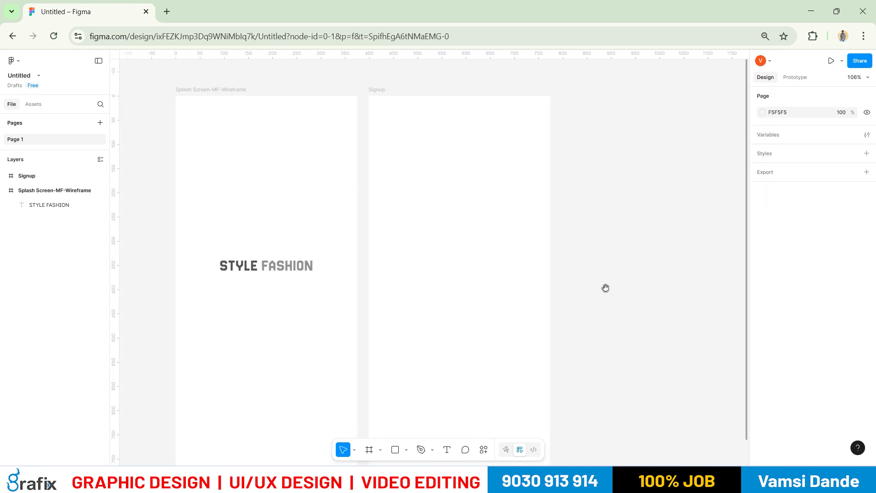
Extend the Signup frame's name to "Signup -Wire frame".
click(378, 90)
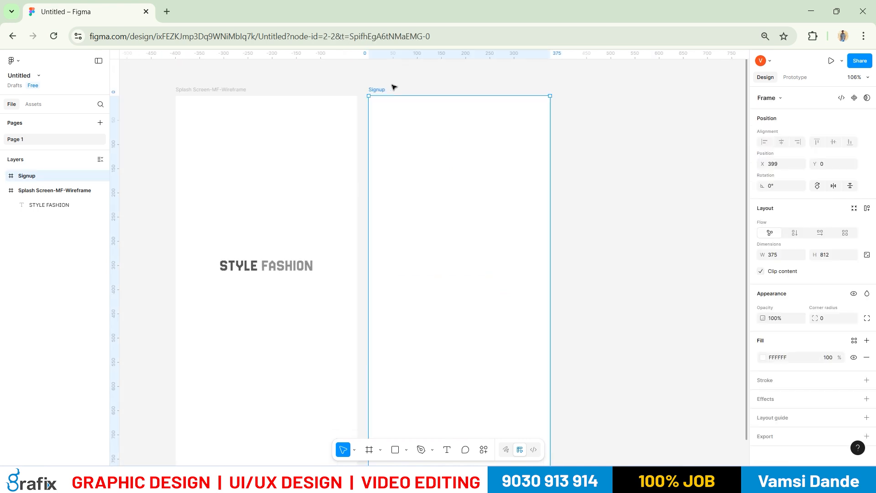
double_click(378, 90)
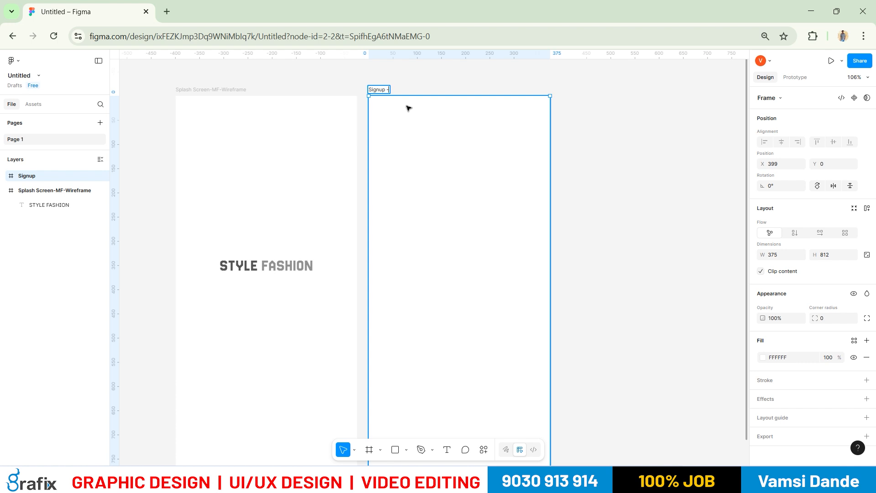
key(Return)
click(617, 187)
click(429, 134)
key(Escape)
Draw a circle about 130 px wide in the signup frame, centered horizontally and placed about 50 px below the frame's top edge.
click(406, 450)
click(407, 395)
drag(423, 138, 486, 201)
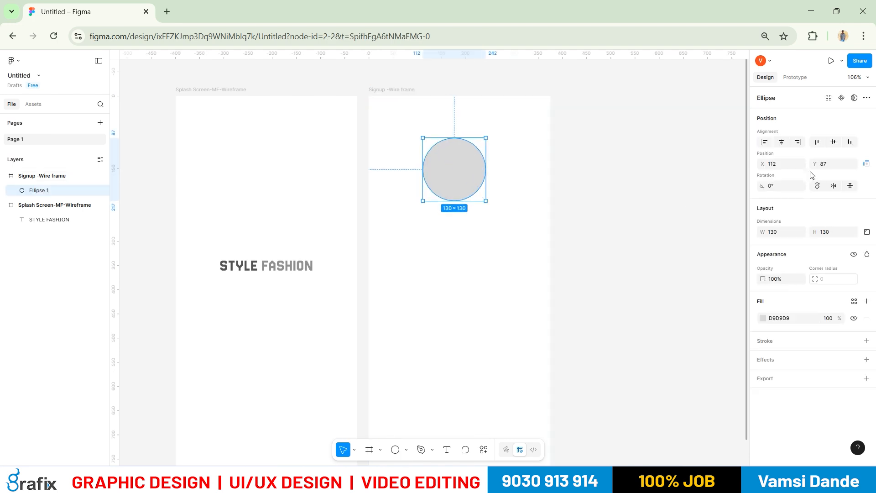
click(782, 142)
click(834, 141)
click(626, 303)
click(456, 299)
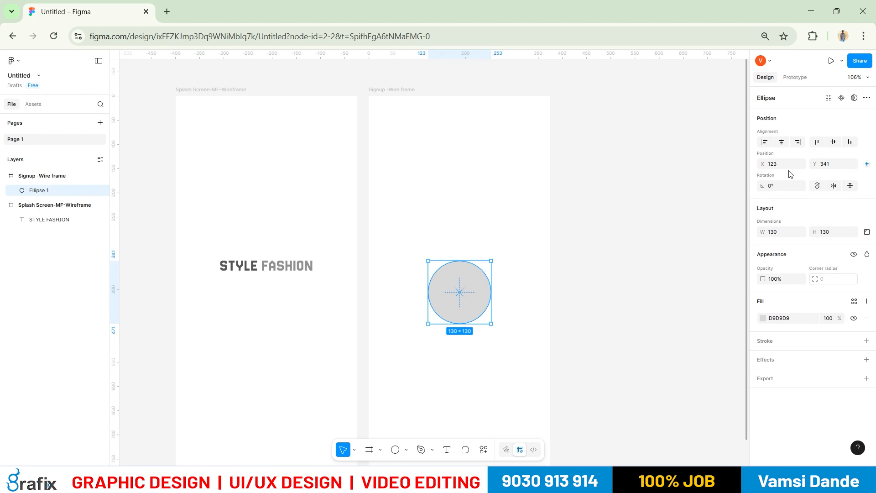
click(765, 141)
click(781, 141)
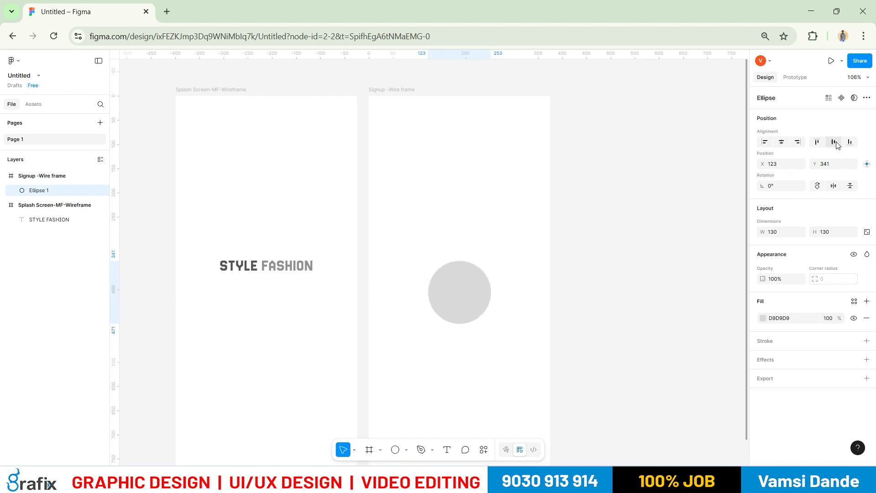
click(817, 142)
drag(469, 121, 470, 145)
Lock the circle's aspect ratio and set its width to 100.
click(782, 232)
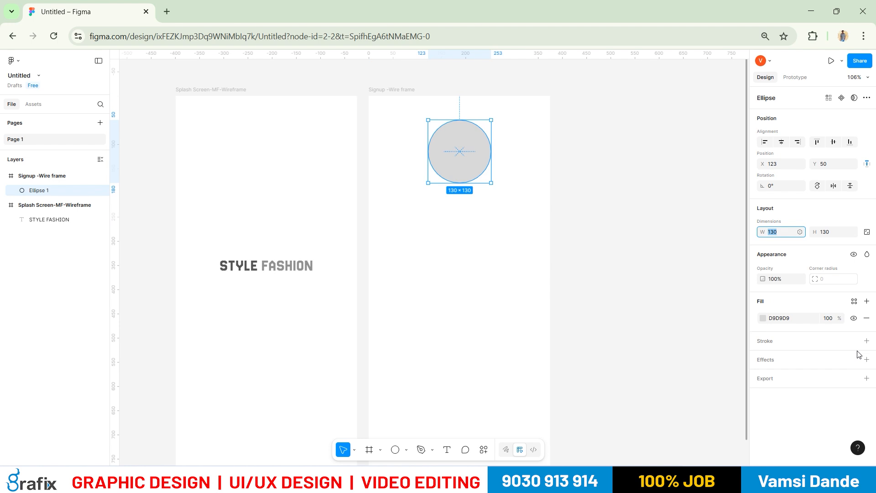
click(869, 233)
click(790, 234)
text(100)
key(Return)
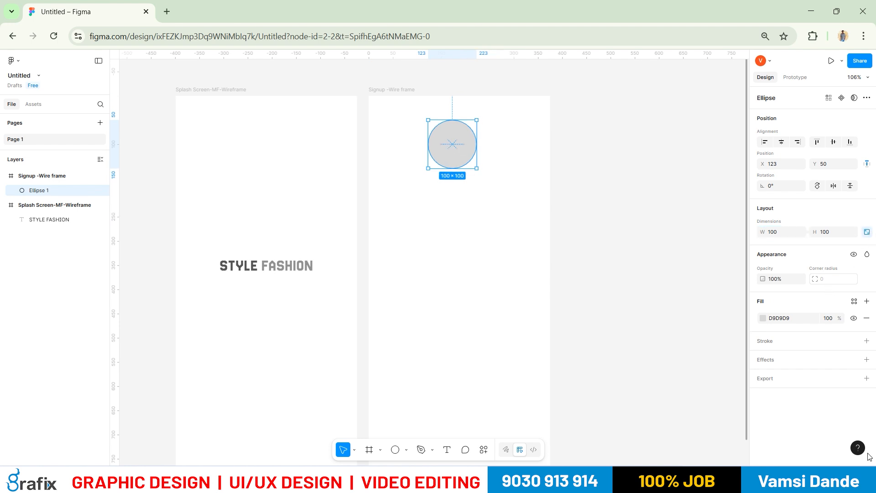
drag(574, 313, 520, 274)
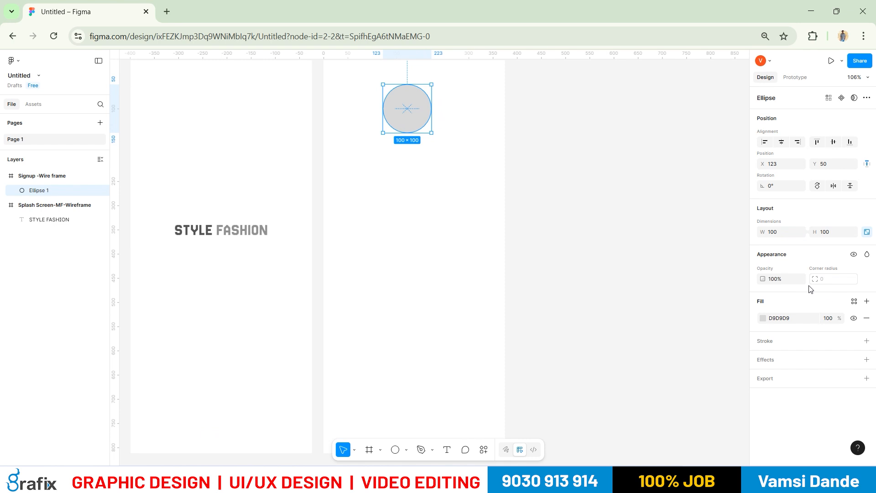
Lighten the circle's fill to a near-white gray.
click(625, 208)
click(406, 111)
scroll(524, 301, down, 1)
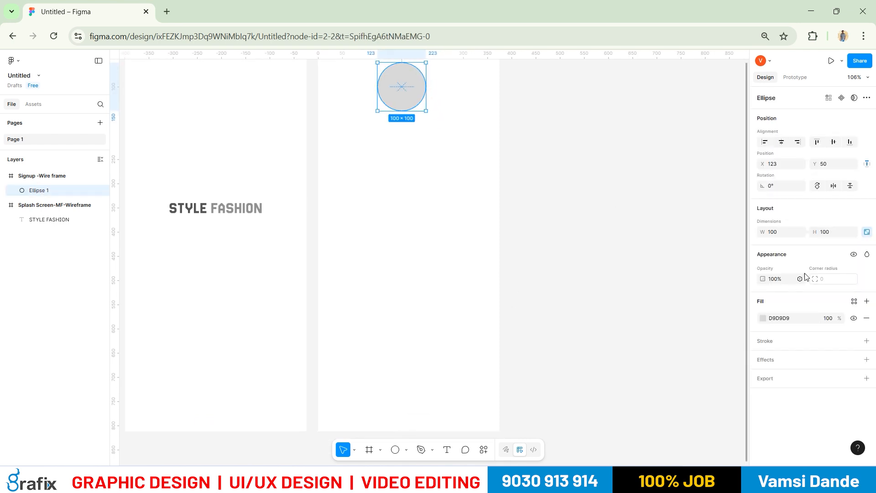
click(765, 319)
drag(649, 282, 647, 281)
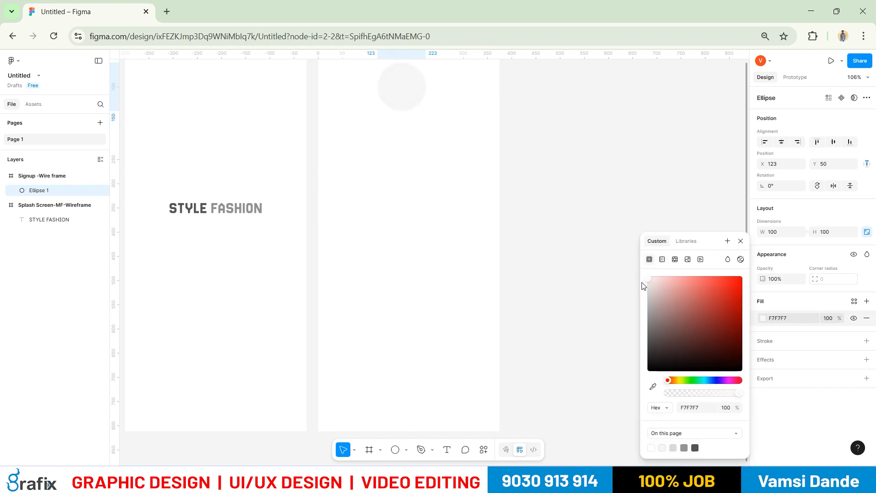
Add a stroke to the circle, remove its fill and make the stroke gray.
click(867, 341)
click(763, 319)
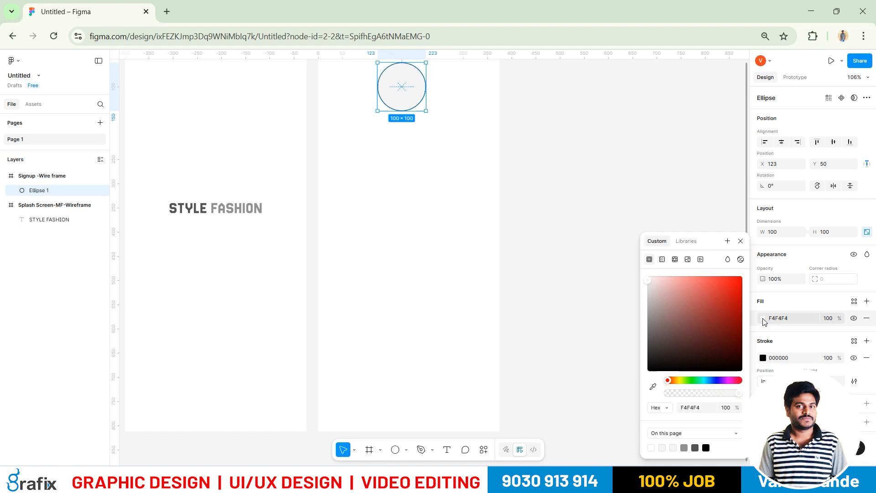
click(866, 318)
click(764, 337)
click(657, 320)
drag(648, 314, 646, 311)
click(527, 343)
scroll(520, 326, down, 1)
drag(574, 312, 571, 308)
scroll(543, 293, up, 1)
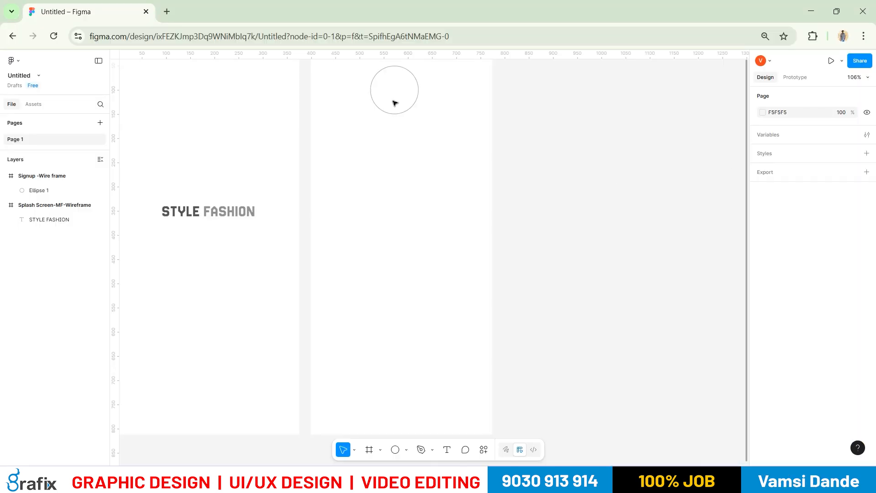
Switch to the browser window with the references and enlarge the Pet Adoption App shot to study its login and signup layout.
key(alt+Tab)
key(alt+Tab)
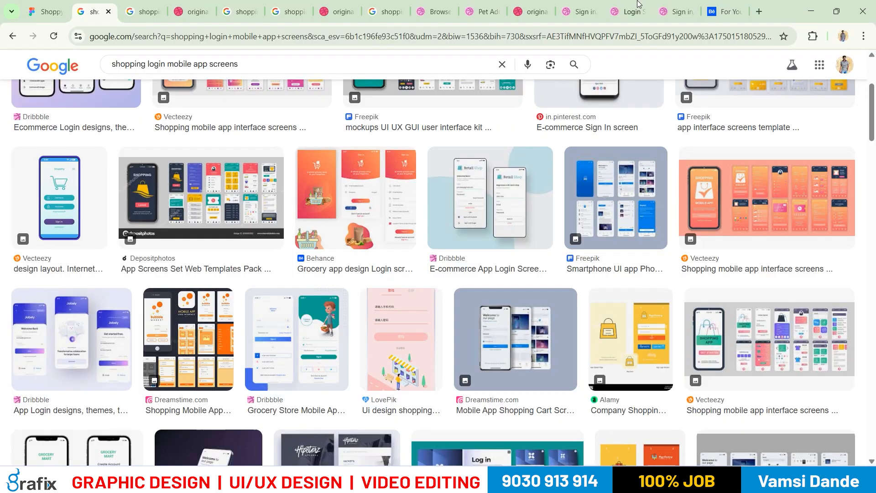
click(725, 12)
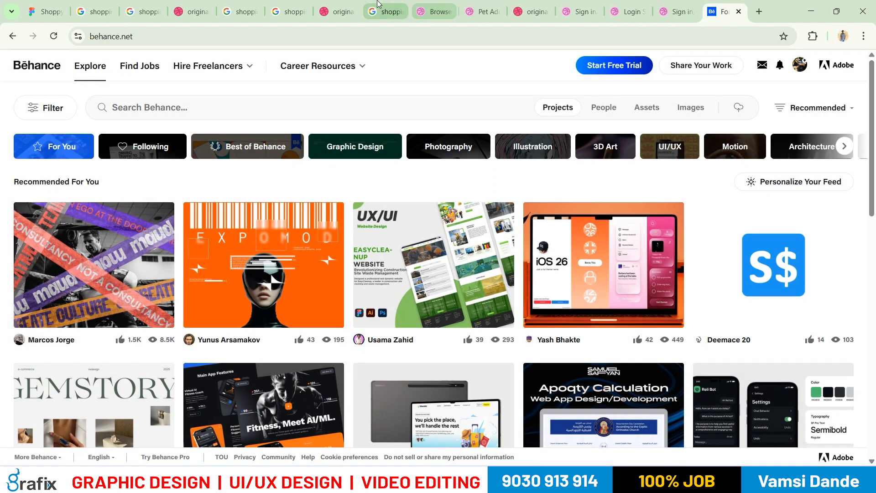
click(388, 11)
click(337, 11)
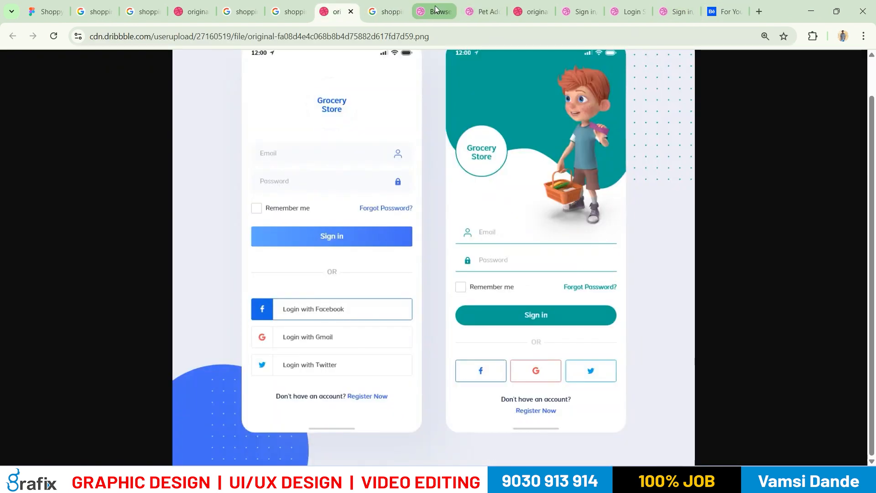
click(445, 5)
click(484, 12)
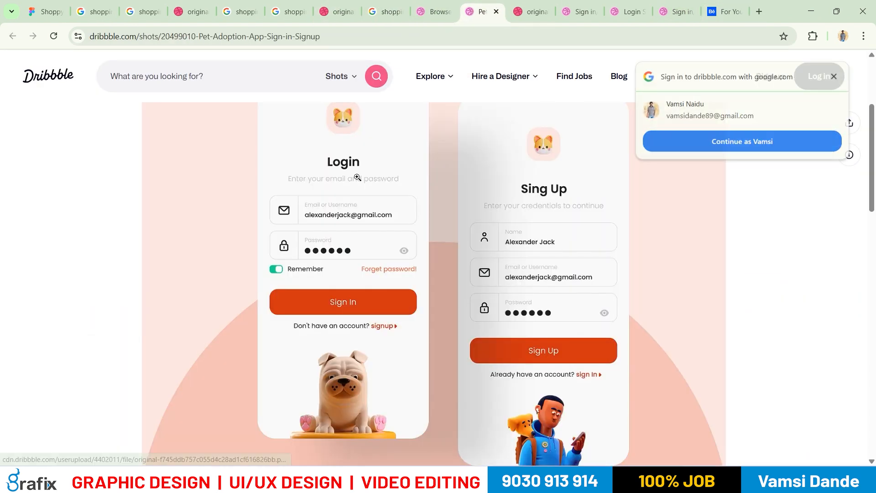
click(589, 271)
click(588, 271)
click(650, 307)
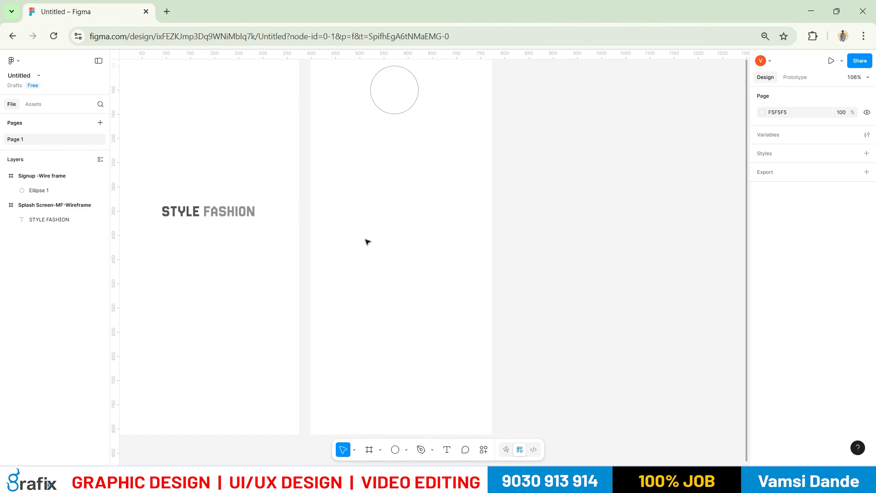
Draw a rectangle about 283 px wide below the circle in the signup frame and set its height to 50.
click(406, 449)
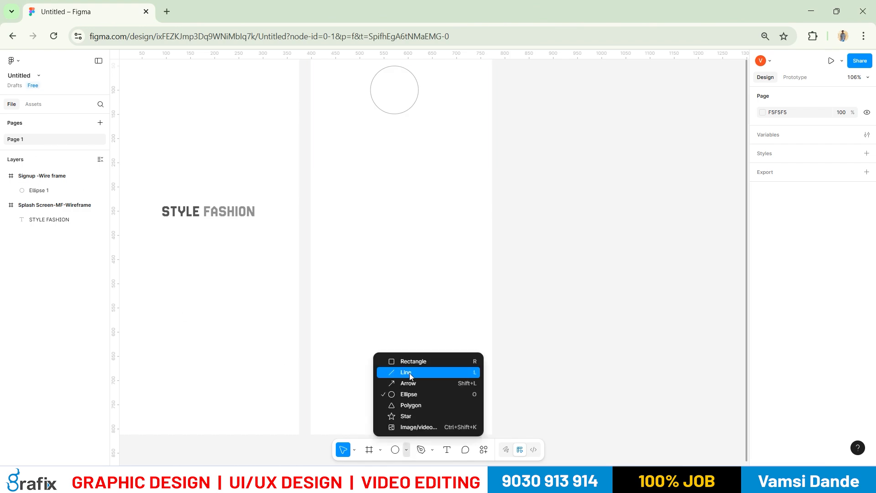
click(410, 361)
drag(330, 130, 468, 160)
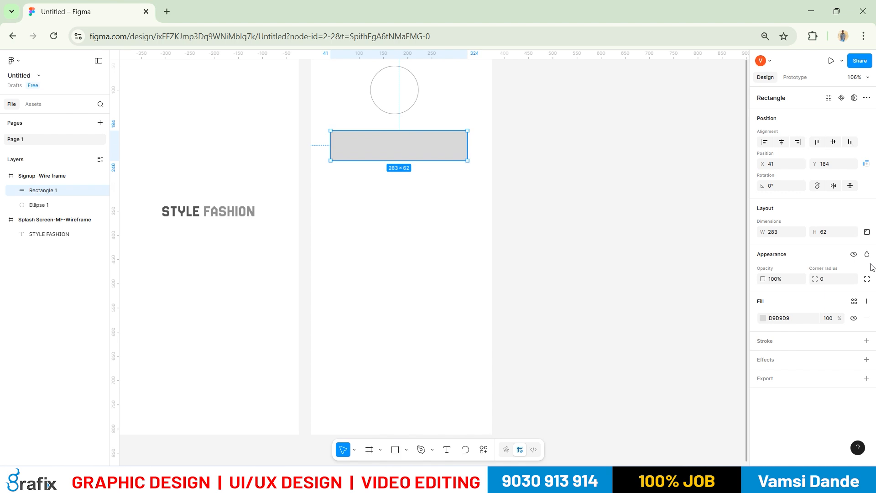
click(836, 235)
text(30)
key(Return)
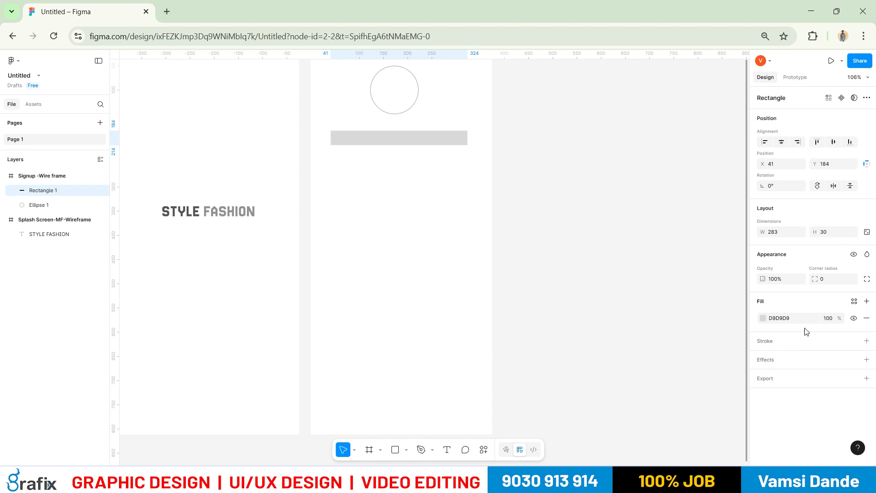
click(836, 231)
text(50)
key(Return)
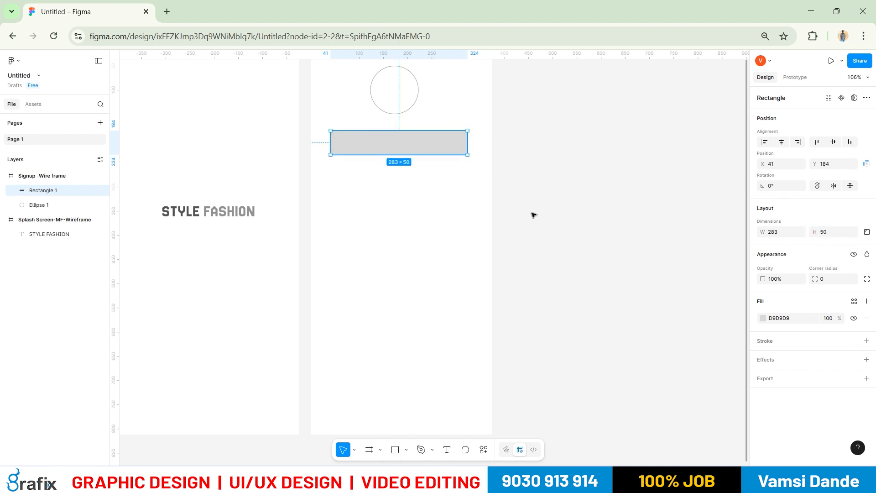
Center the rectangle horizontally in the signup frame and set its corner radius to 100.
click(781, 142)
click(535, 169)
click(412, 145)
click(781, 187)
click(824, 278)
text(100)
key(Return)
scroll(364, 129, up, 5)
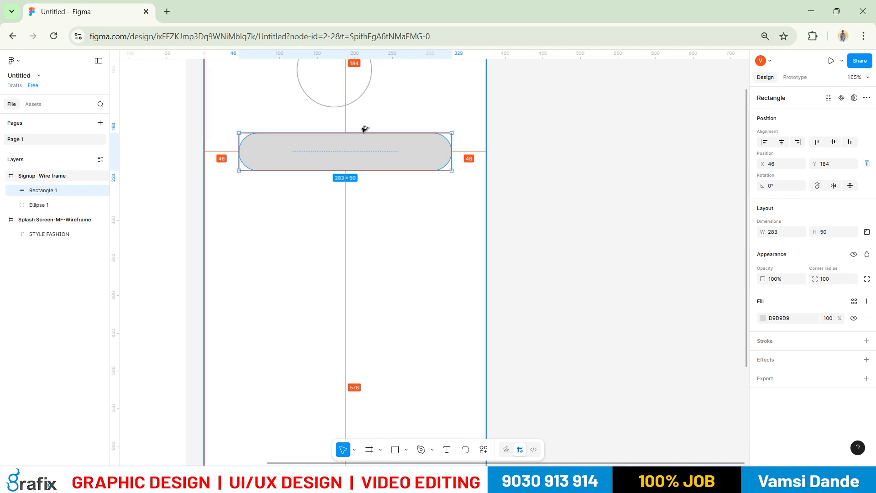
Reduce the rectangle's corner radius, trying 20 before settling on 10.
drag(407, 199, 467, 244)
click(825, 279)
text(20)
key(Return)
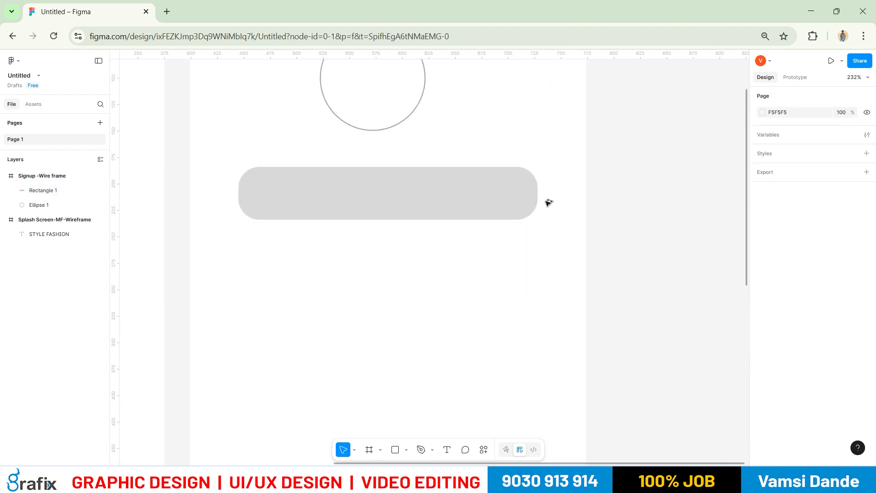
scroll(550, 201, up, 3)
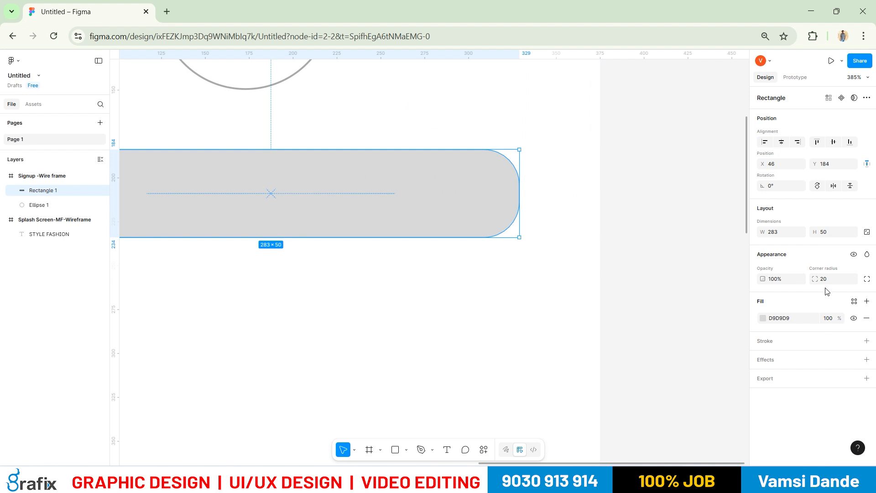
key(Return)
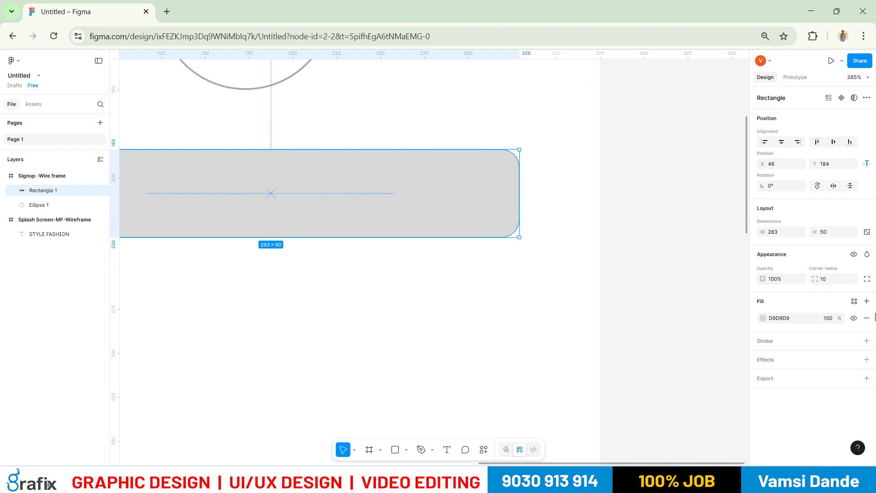
scroll(685, 271, down, 5)
click(702, 311)
drag(597, 260, 558, 246)
Remove the rectangle's fill and give it a light grey stroke from the colours already used on the page.
click(543, 231)
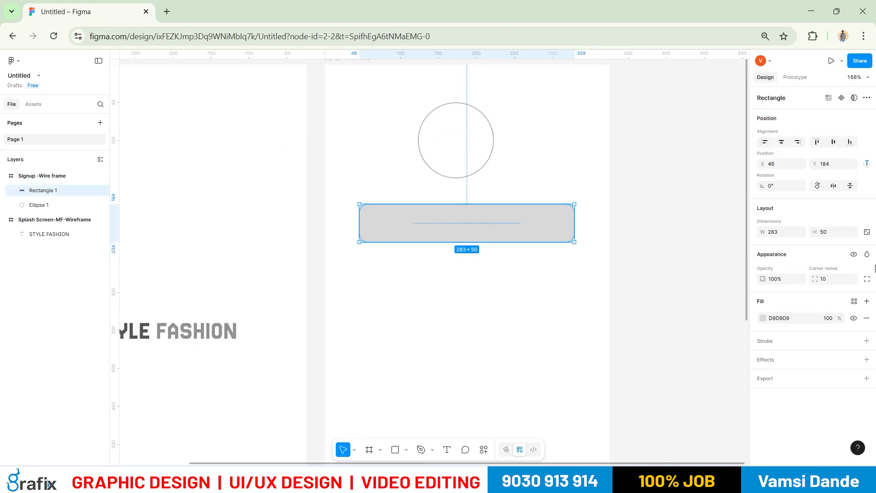
key(alt+Tab)
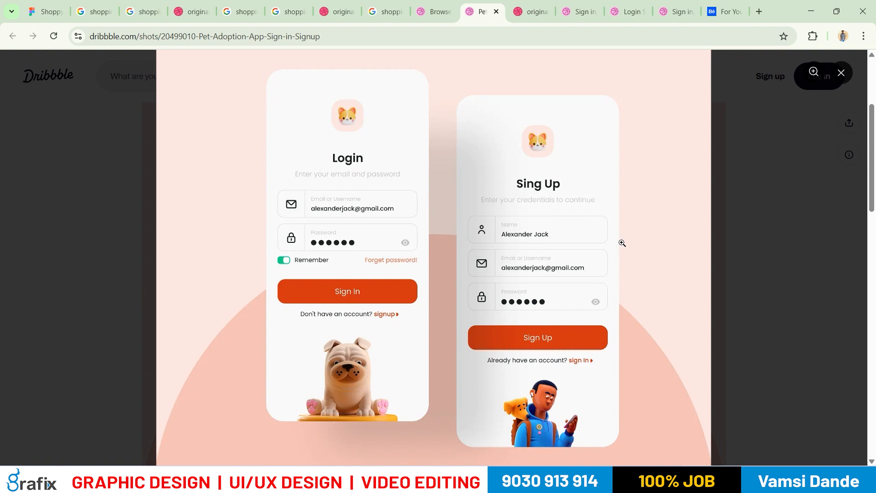
key(alt+Tab)
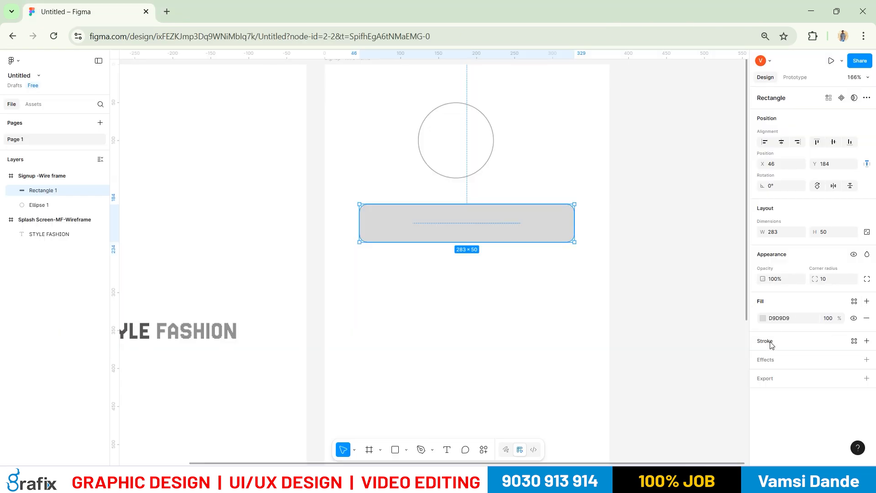
click(867, 318)
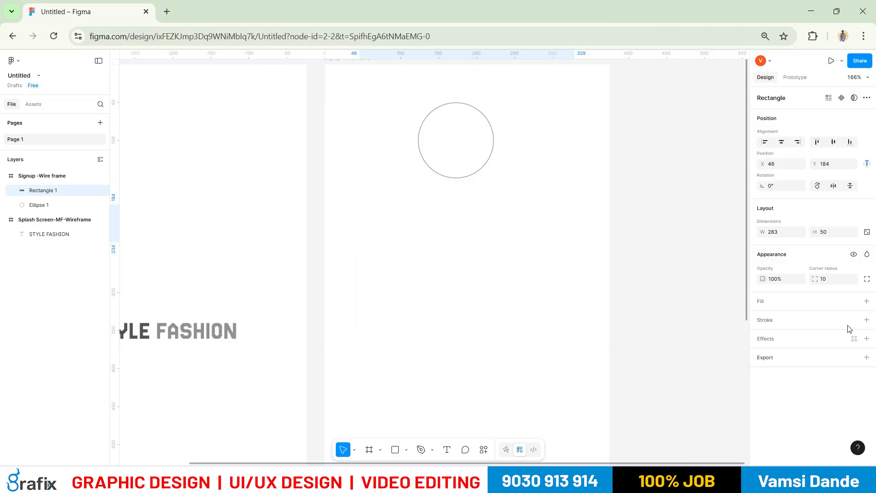
click(867, 320)
click(763, 336)
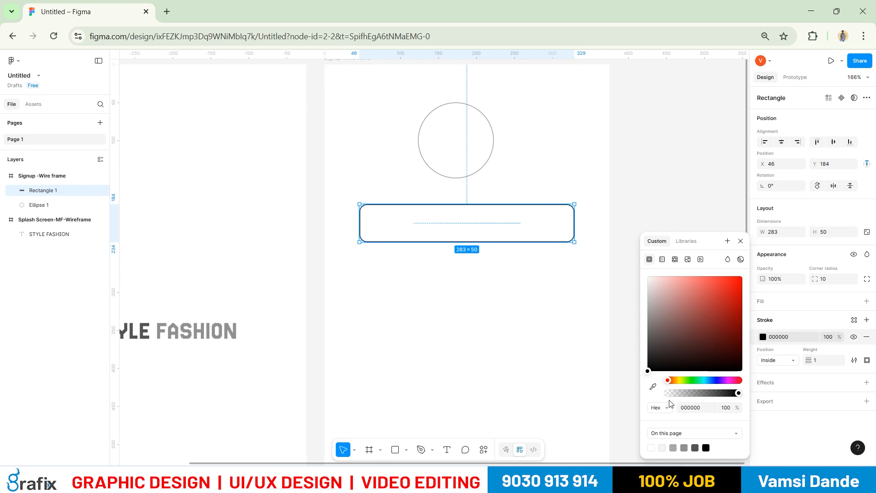
click(674, 448)
click(527, 337)
drag(521, 314, 501, 270)
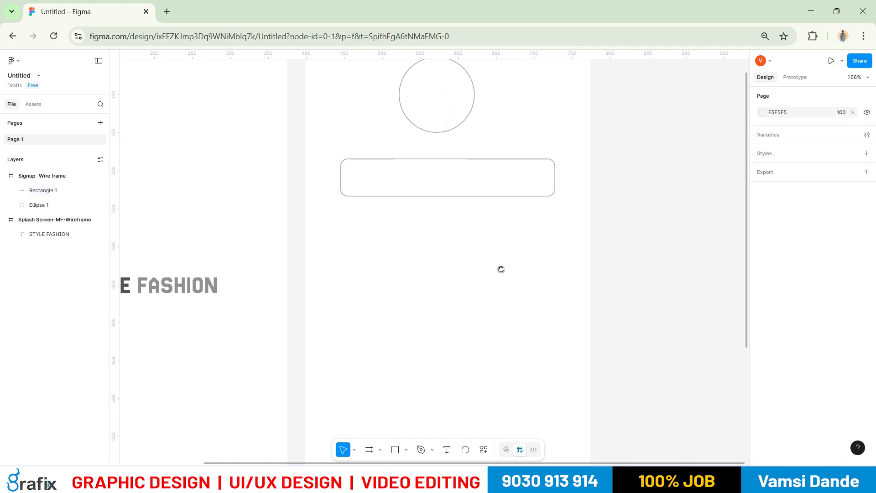
Add the text "Name" below the rectangle in the signup frame.
key(alt+Tab)
key(alt+Tab)
key(t)
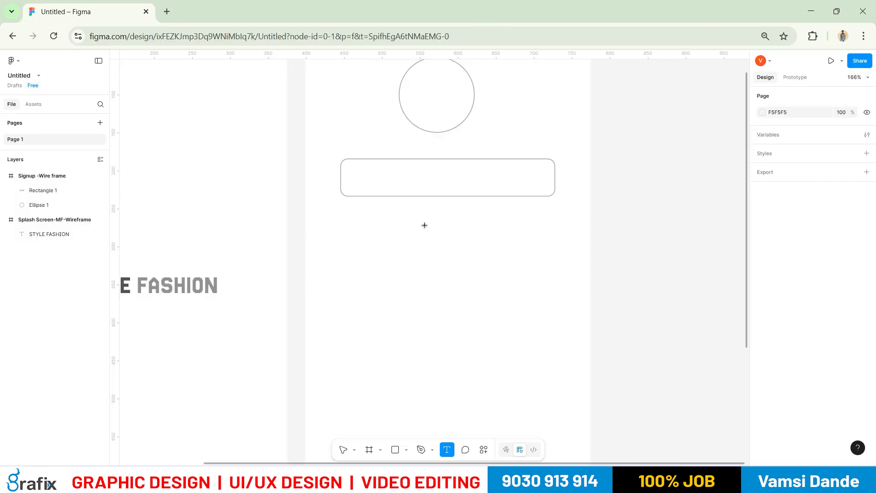
click(353, 254)
text(Name)
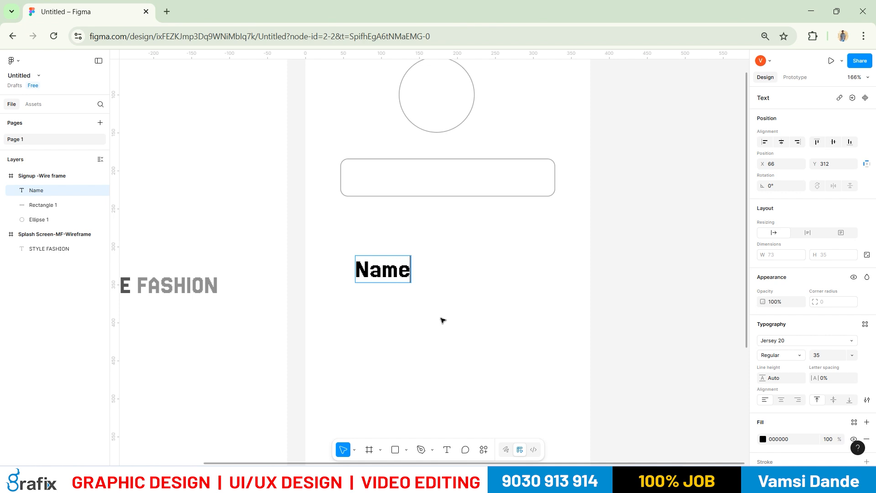
key(Escape)
scroll(806, 389, down, 2)
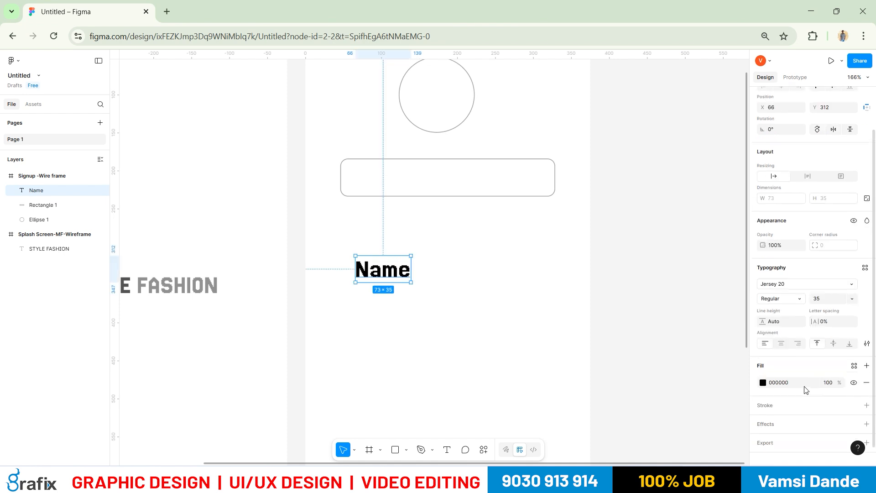
Set the Name text's font to Poppins.
click(788, 284)
scroll(726, 338, up, 15)
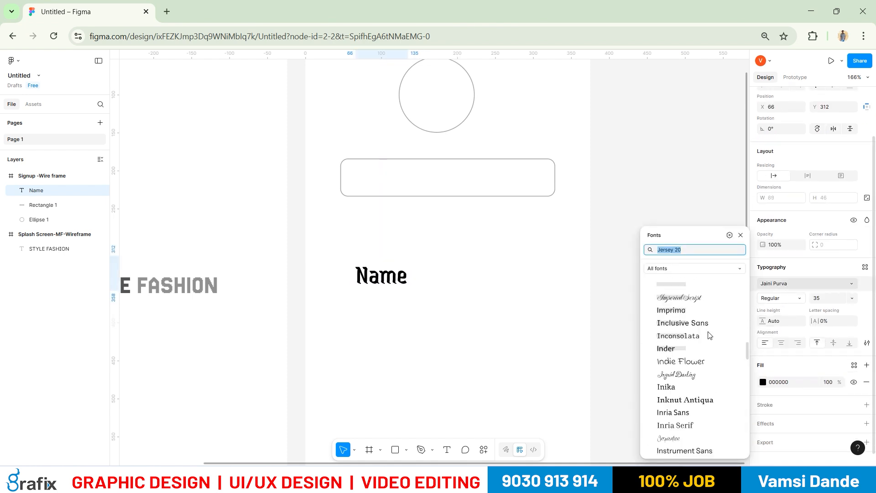
scroll(710, 336, up, 10)
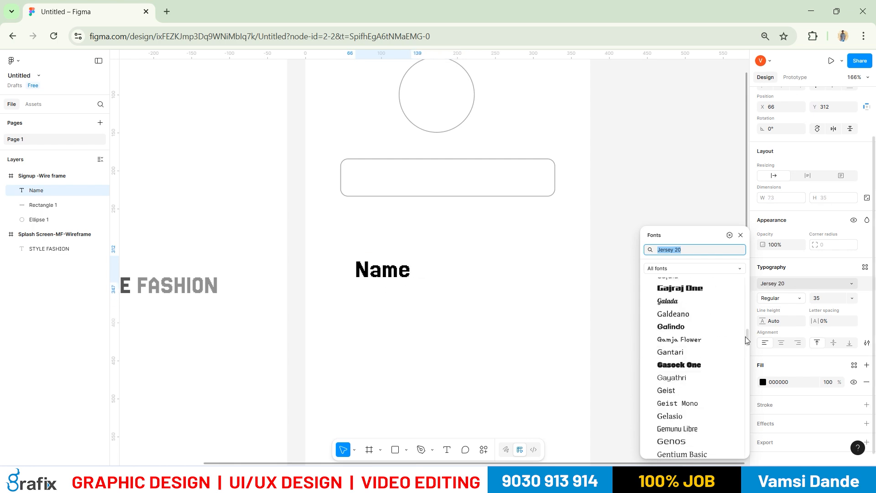
drag(747, 338, 747, 284)
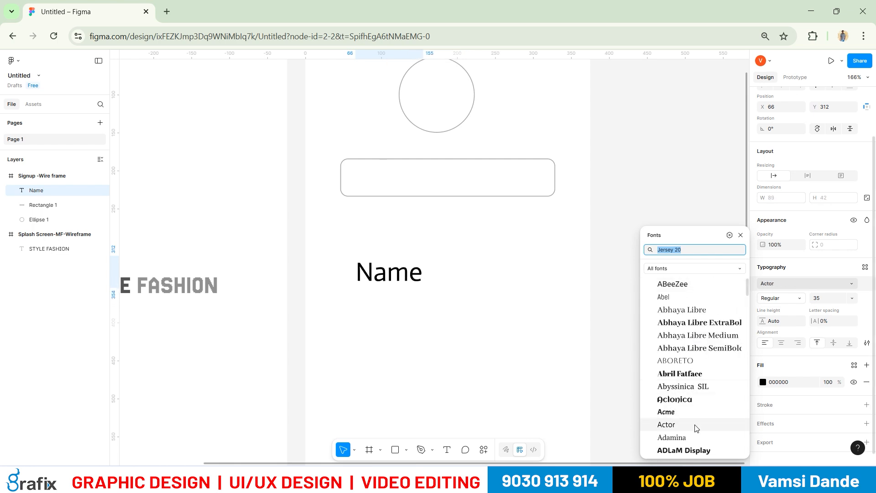
text(popp)
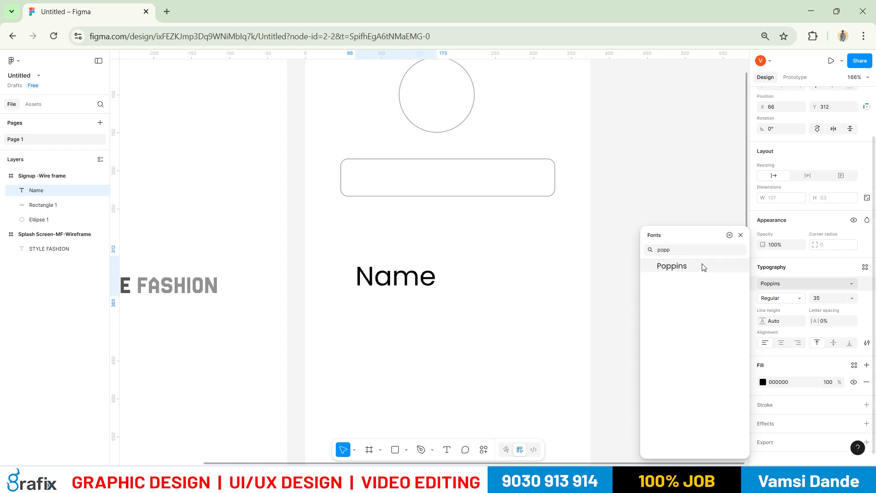
click(699, 267)
Move the Name text inside the rectangle, compare it with the Dribbble signup reference, and reduce its font size to 13.
drag(383, 279, 383, 180)
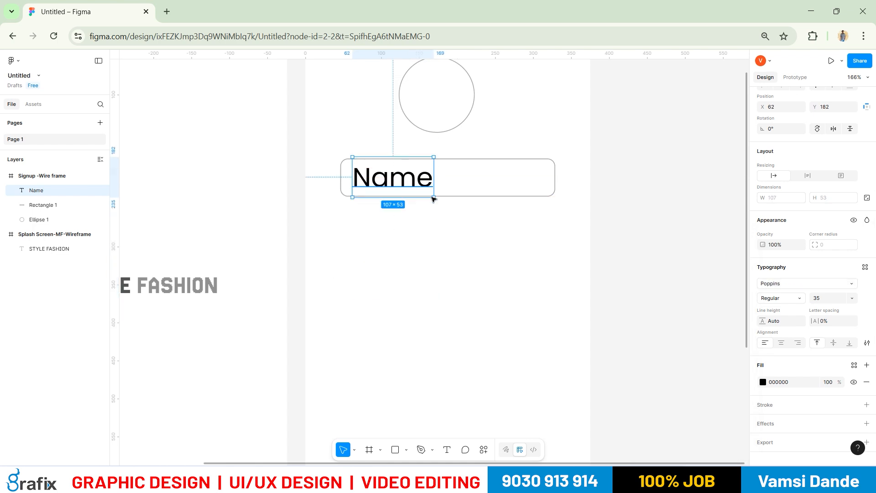
key(alt+Tab)
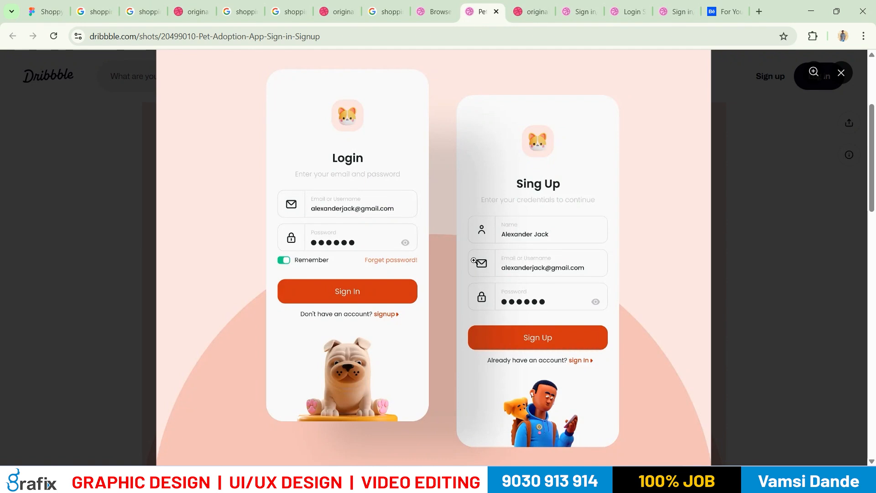
key(alt+Tab)
key(alt+Tab)
key(alt+Tab)
key(Return)
key(Escape)
key(ctrl+shift+comma)
key(ctrl+shift+comma)
key(ctrl+shift+comma)
key(ctrl+shift+comma)
key(ctrl+shift+comma)
key(ctrl+shift+comma)
key(ctrl+shift+comma)
key(ctrl+shift+comma)
key(ctrl+shift+comma)
key(ctrl+shift+comma)
key(ctrl+shift+comma)
key(ctrl+shift+comma)
key(ctrl+shift+comma)
key(ctrl+shift+comma)
key(ctrl+shift+comma)
key(ctrl+shift+comma)
key(ctrl+shift+comma)
key(ctrl+shift+comma)
key(ctrl+shift+comma)
key(ctrl+shift+comma)
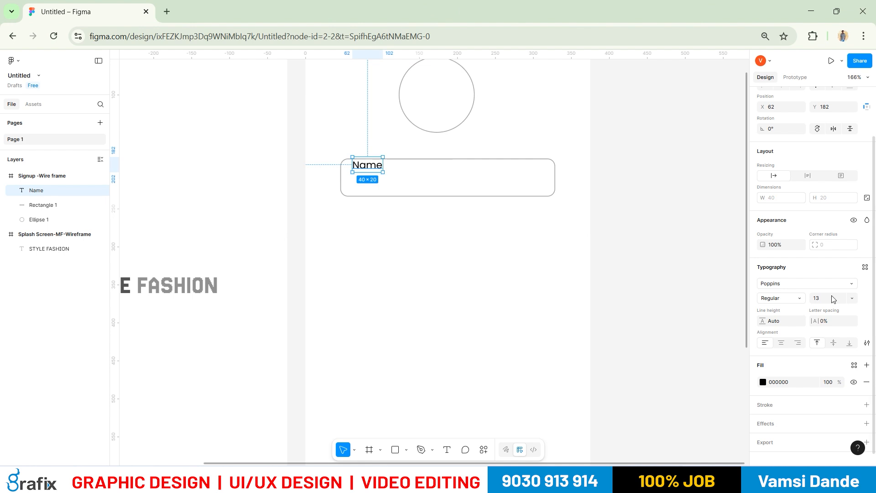
Change the Name text's fill colour to grey 909090.
scroll(785, 360, down, 1)
click(763, 373)
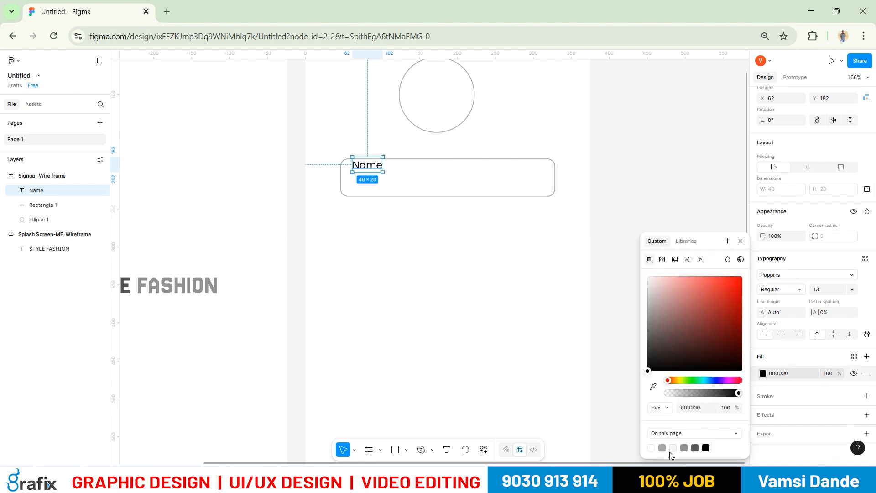
click(664, 441)
click(684, 447)
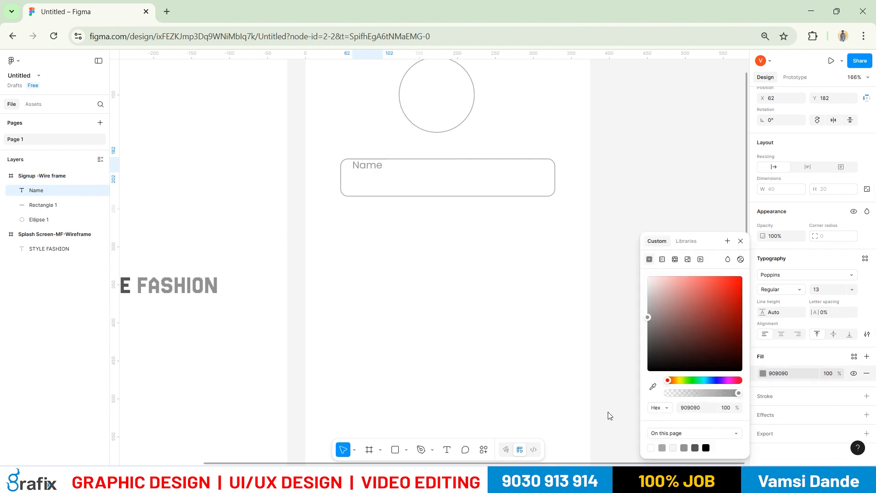
click(457, 274)
Set the Name text's font size to 12 and center it vertically within the rectangle.
drag(374, 165, 374, 177)
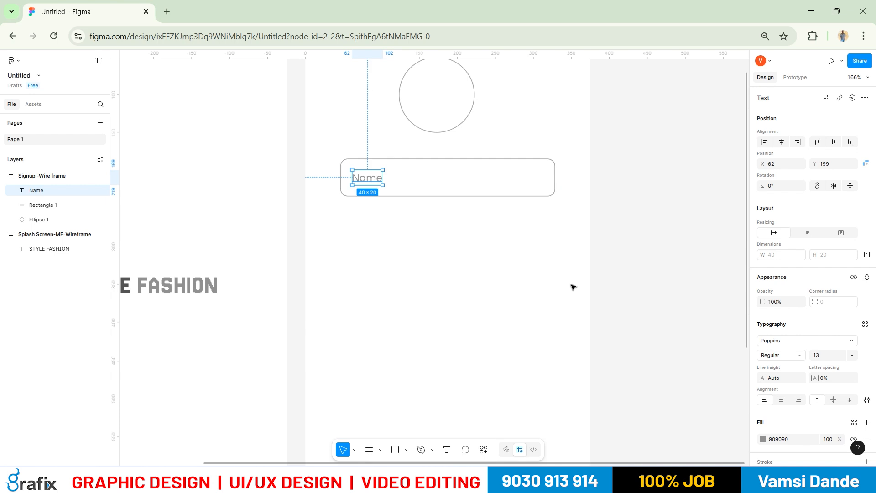
click(825, 356)
text(12)
key(Return)
click(443, 234)
drag(423, 218, 370, 178)
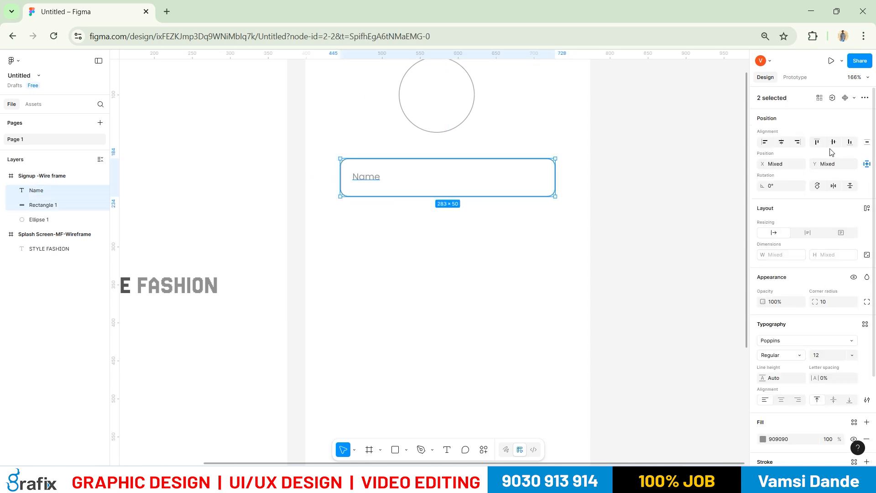
click(569, 328)
Duplicate the Name label and its rectangle directly below the original with a 20 px gap.
key(alt+Tab)
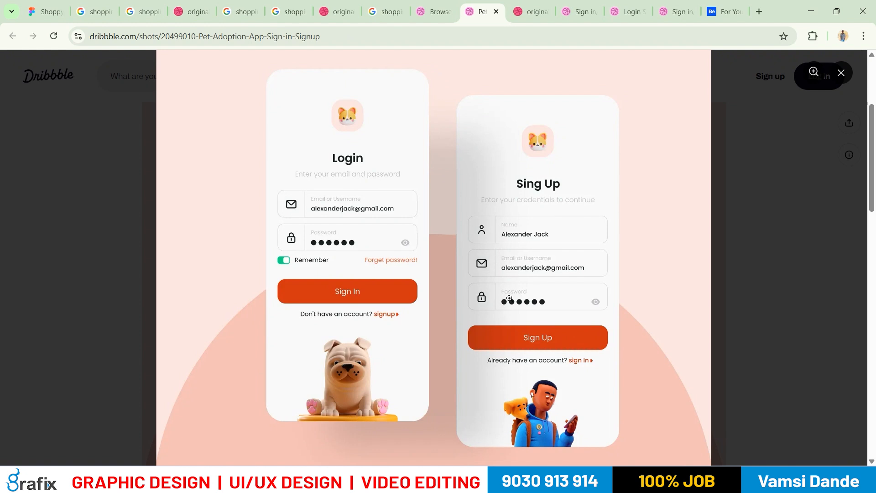
key(alt+Tab)
drag(404, 240, 382, 225)
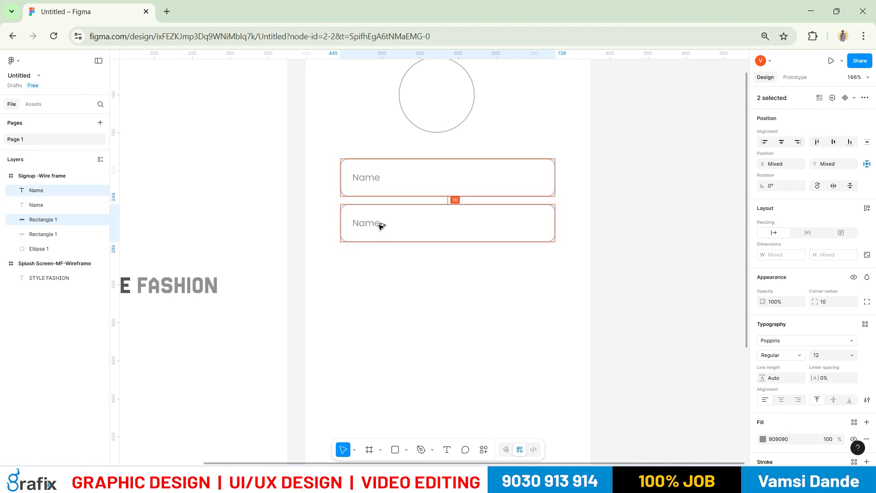
drag(382, 225, 351, 235)
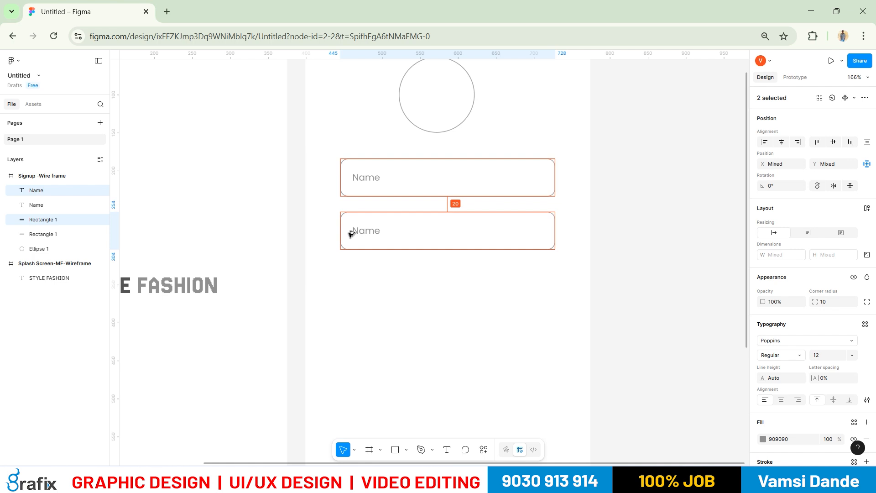
click(365, 311)
click(376, 298)
Change the second field's label to "Email or Username", following the Dribbble signup reference.
key(alt+Tab)
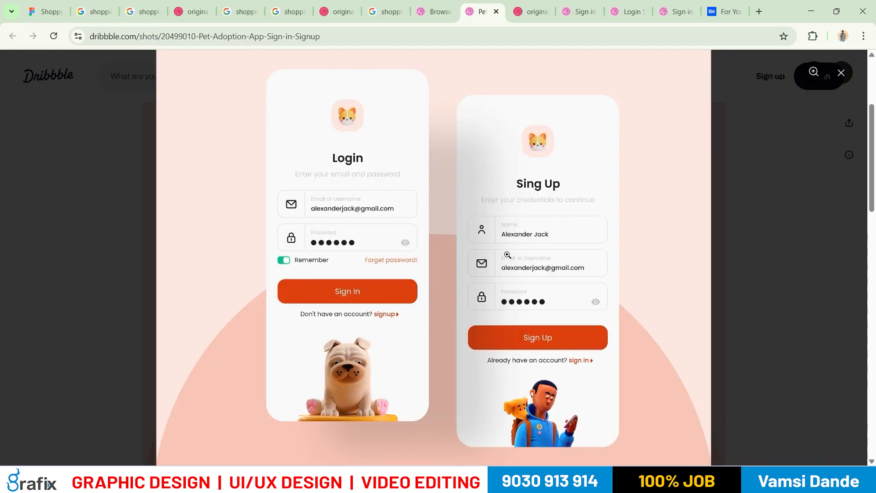
key(alt+Tab)
key(t)
double_click(352, 227)
key(alt+Tab)
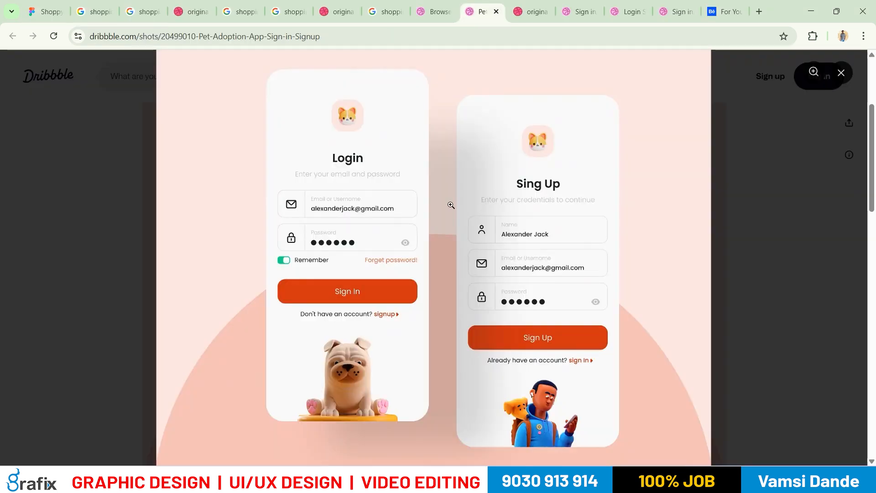
key(alt+Tab)
text(Emai)
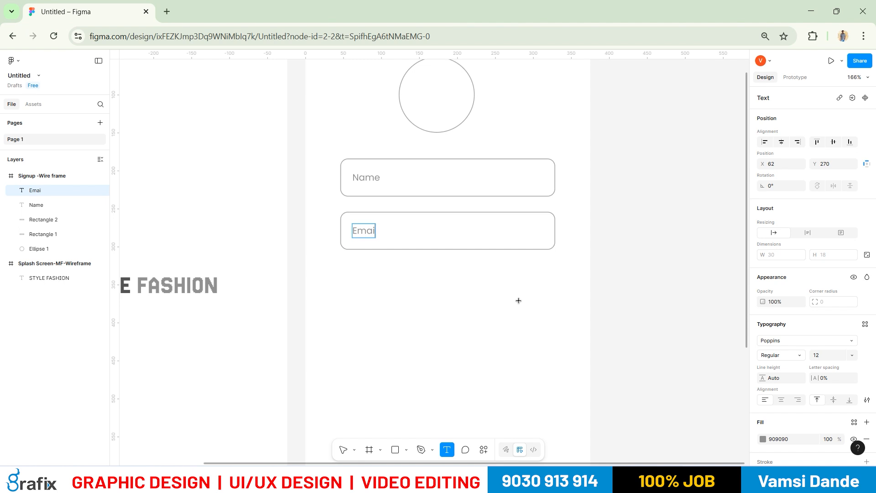
text(l or Username)
key(Escape)
Duplicate the Email or Username field below itself with the same 20 px spacing to make a third input field.
key(alt+Tab)
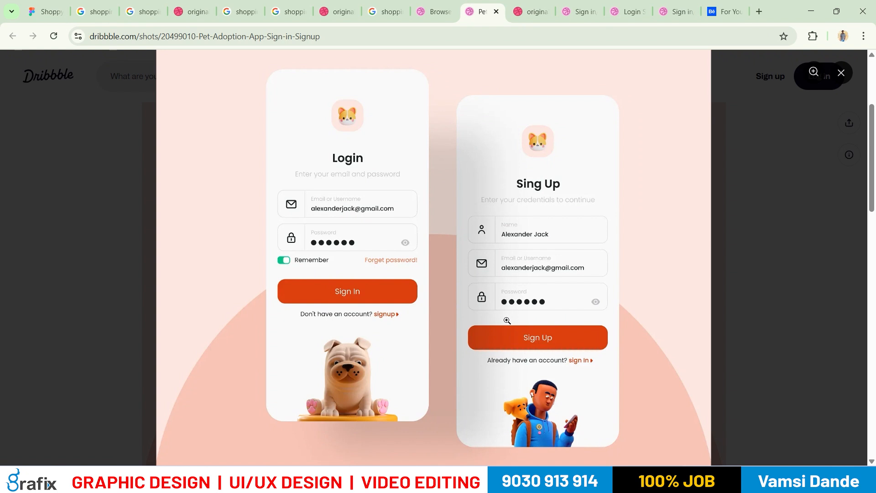
key(alt+Tab)
drag(475, 294, 394, 281)
key(alt+Tab)
key(alt+Tab)
Change the third field's label to "Password".
key(t)
click(420, 289)
key(ctrl+a)
text(Passwrord)
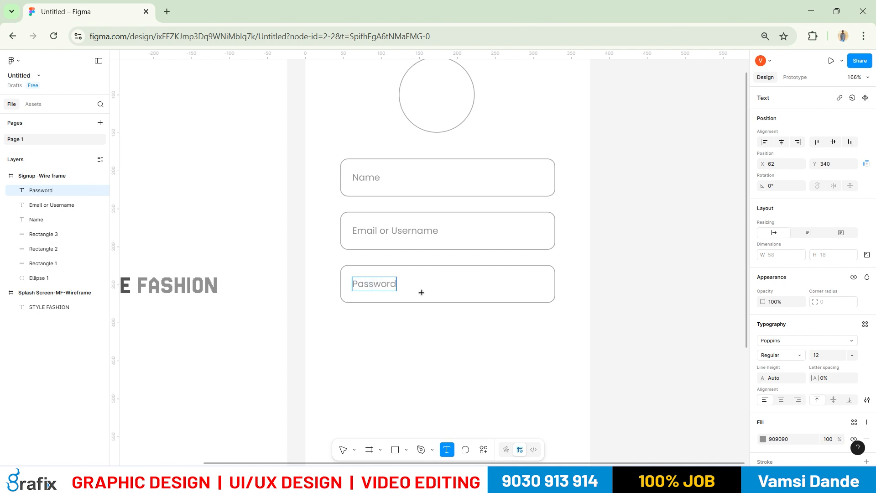
key(Escape)
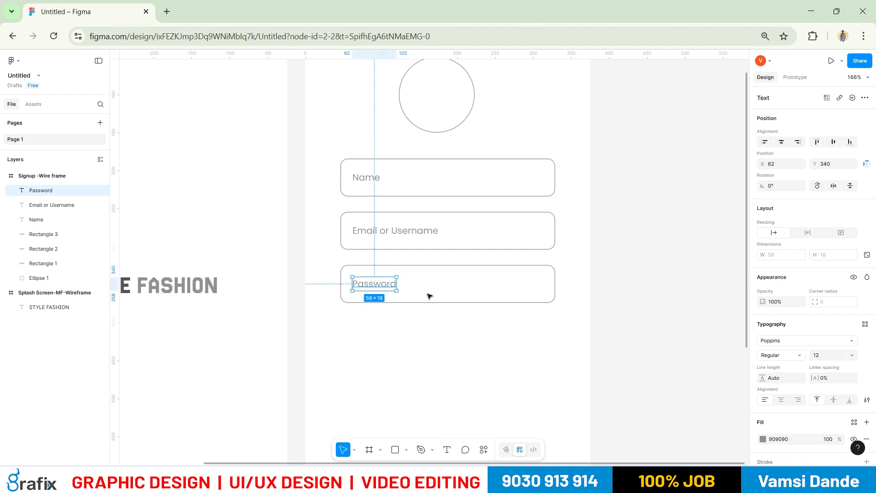
Check the reference's button and duplicate the Password field further down, placing the copy's rectangle at about Y 424.
key(alt+Tab)
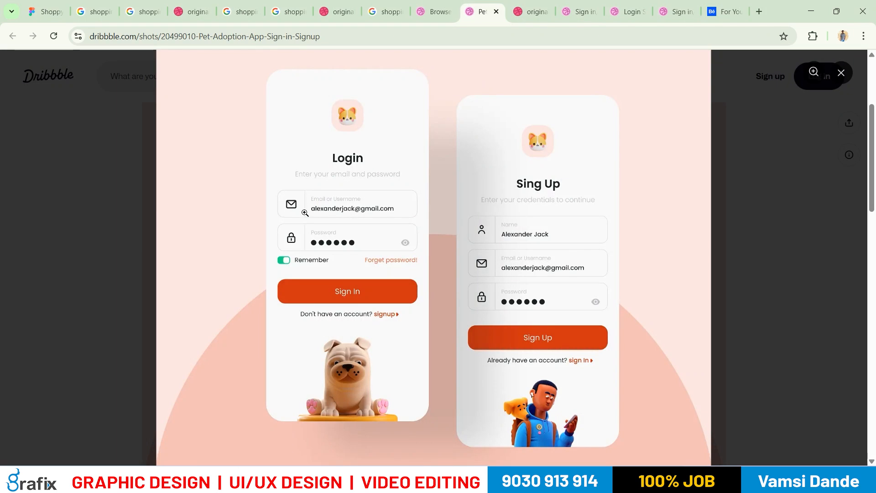
scroll(548, 284, down, 3)
drag(517, 345, 495, 315)
click(691, 315)
drag(632, 370, 636, 273)
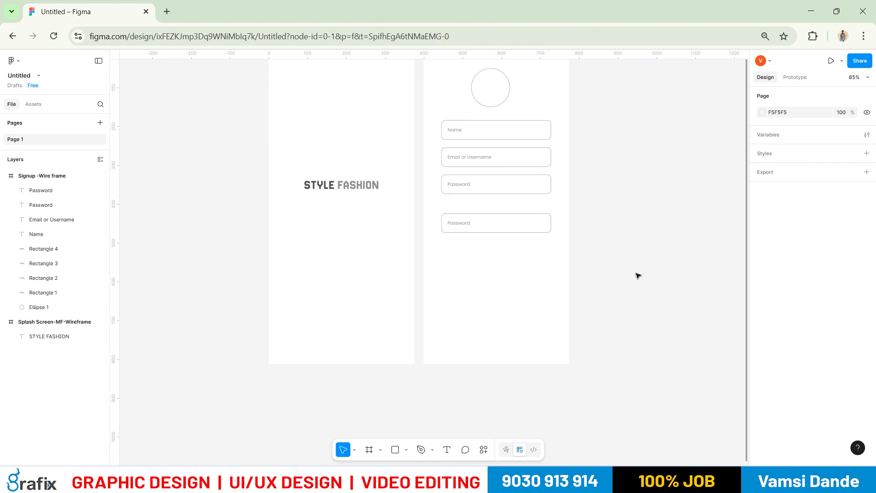
key(alt+Tab)
key(alt+Tab)
Try to retype the label of the lowest duplicated field and undo the resulting edits.
key(t)
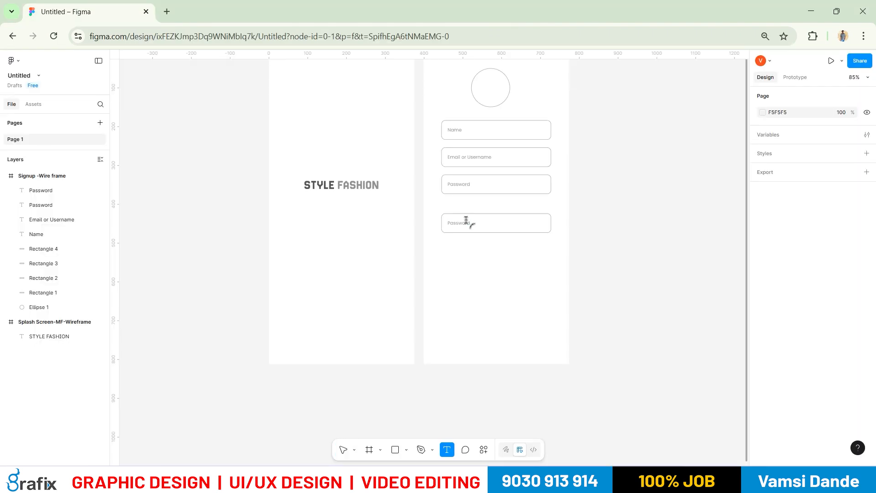
click(468, 222)
key(Escape)
double_click(464, 223)
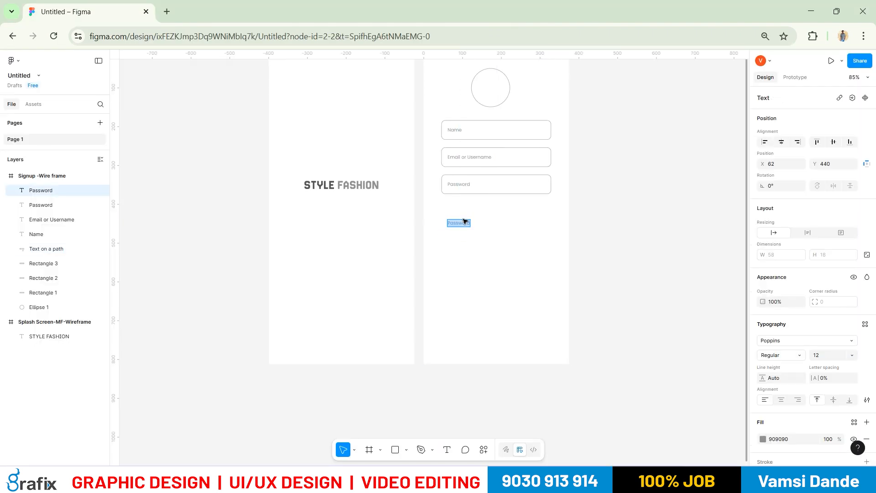
text(S)
key(Escape)
key(ctrl+z)
key(ctrl+z)
key(ctrl+z)
key(ctrl+z)
key(ctrl+z)
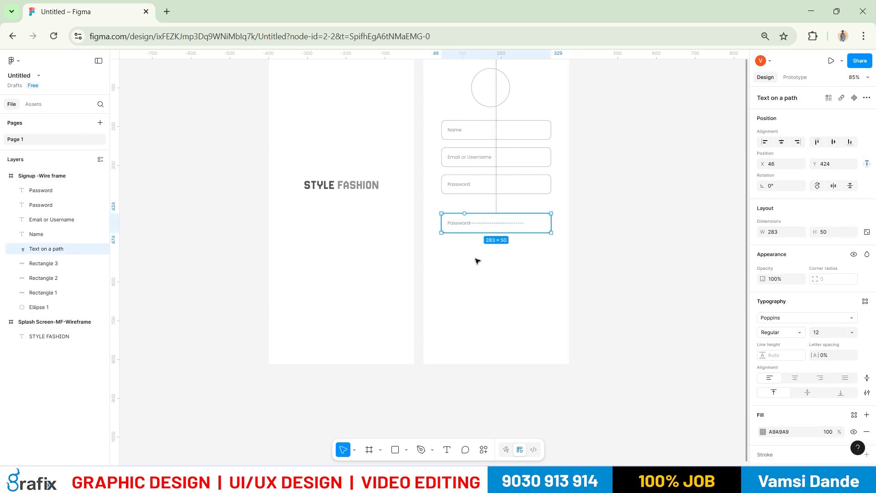
Try to edit the lowest field's Password label with the Text tool and undo the stray text and path conversions.
key(t)
double_click(465, 225)
click(601, 308)
key(ctrl+z)
key(ctrl+z)
key(ctrl+z)
key(ctrl+z)
key(ctrl+z)
key(ctrl+z)
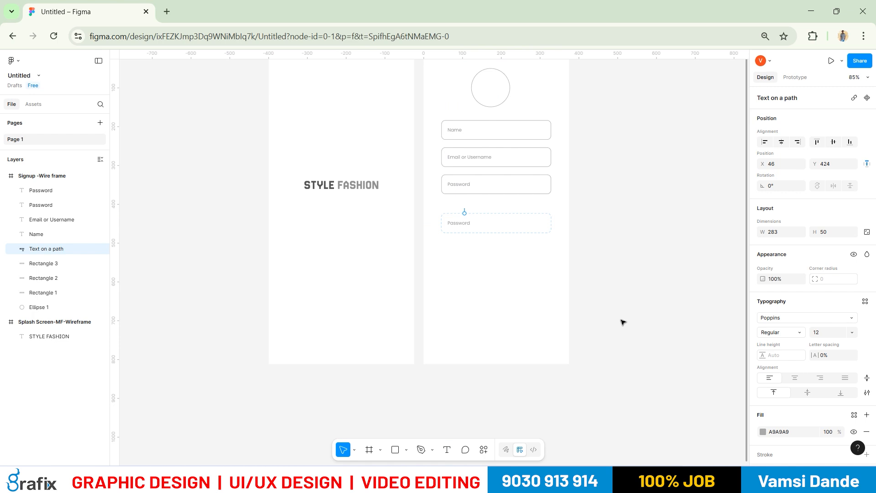
key(t)
click(454, 219)
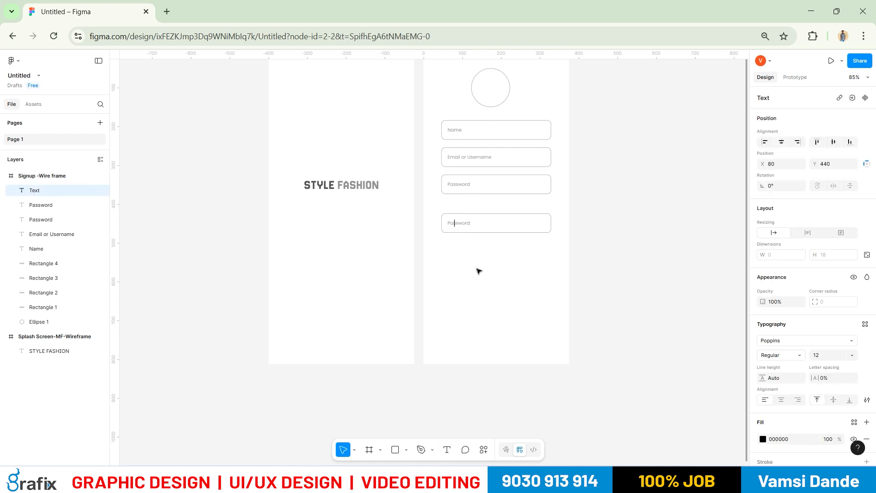
double_click(477, 269)
key(ctrl+z)
click(476, 268)
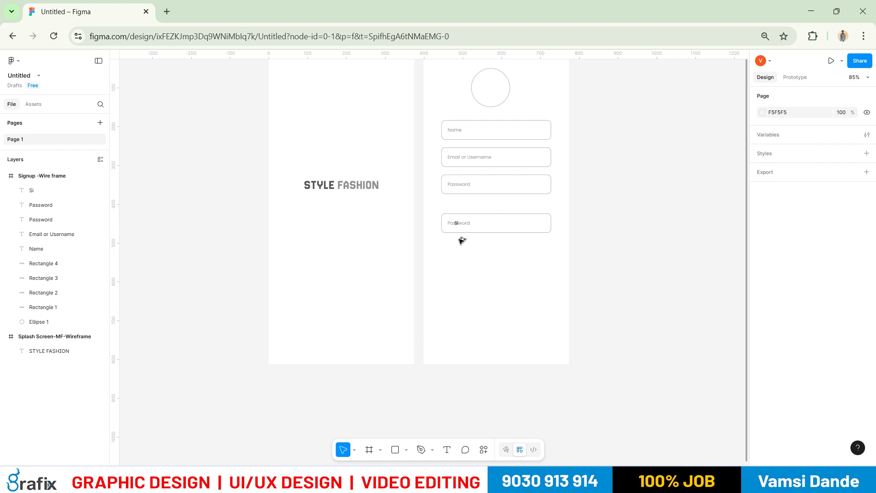
scroll(468, 224, up, 5)
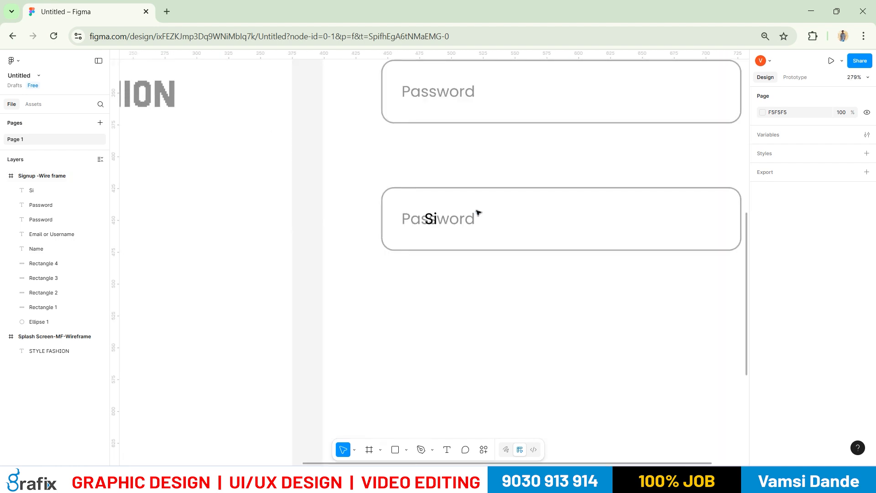
key(ctrl+z)
key(ctrl+z)
key(ctrl+z)
Change the lowest field's label to "Sign UP" and compare it with the reference design.
click(462, 224)
double_click(463, 224)
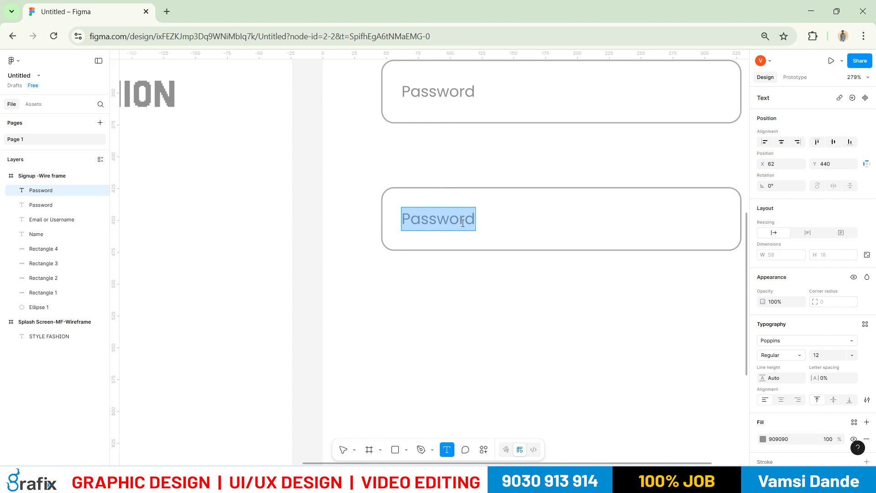
text(Sign UP)
key(Escape)
key(alt+Tab)
key(alt+Tab)
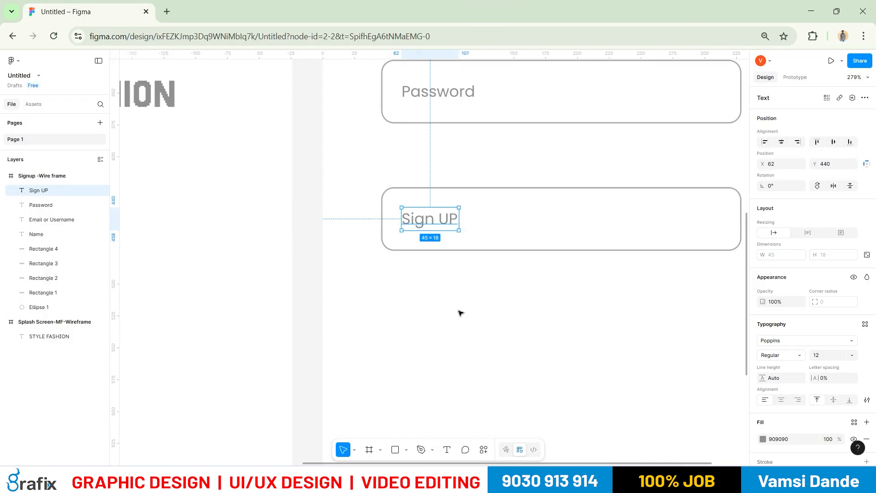
Replace the lowest field's label with "Create an Account".
double_click(452, 218)
text(Crea)
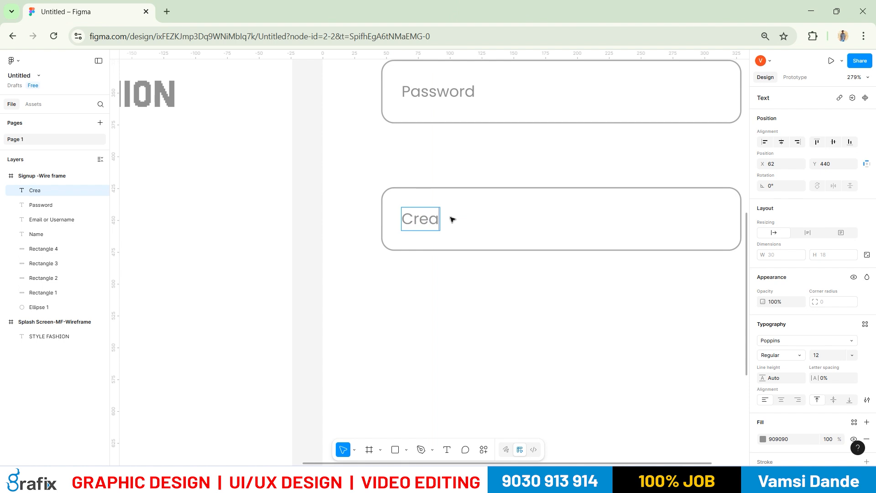
text(te a n)
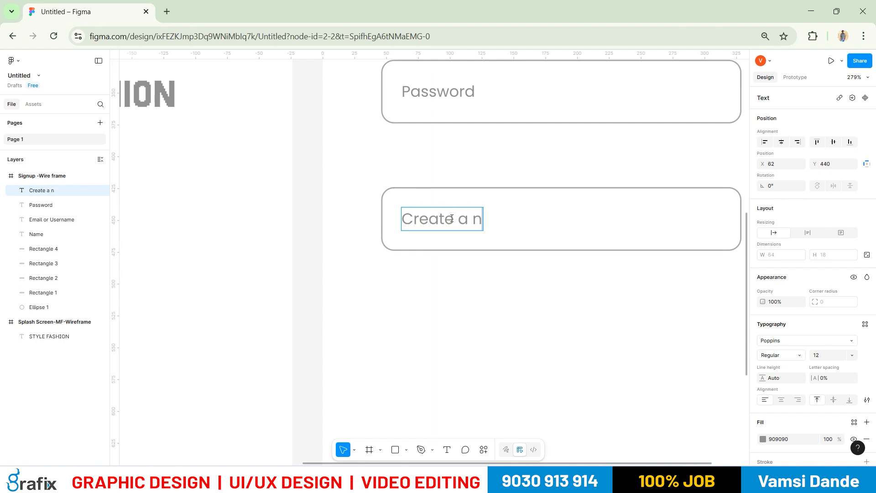
key(BackSpace)
key(BackSpace)
text(n Account)
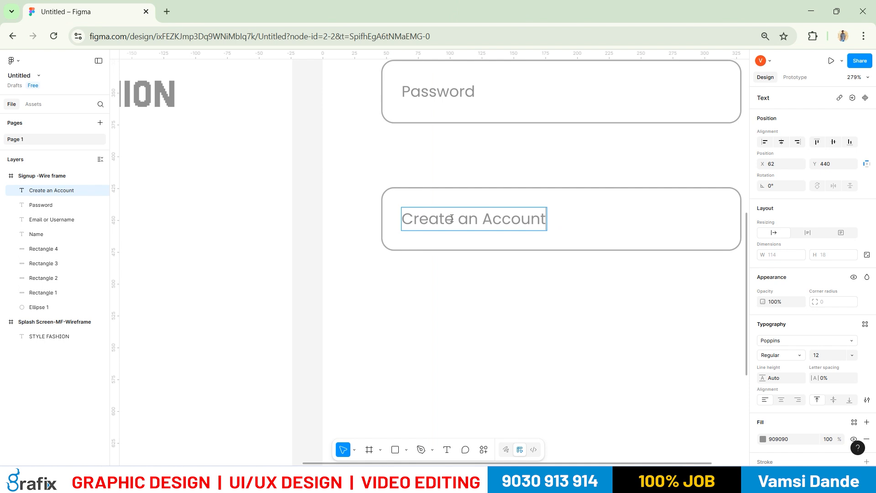
key(Escape)
click(618, 301)
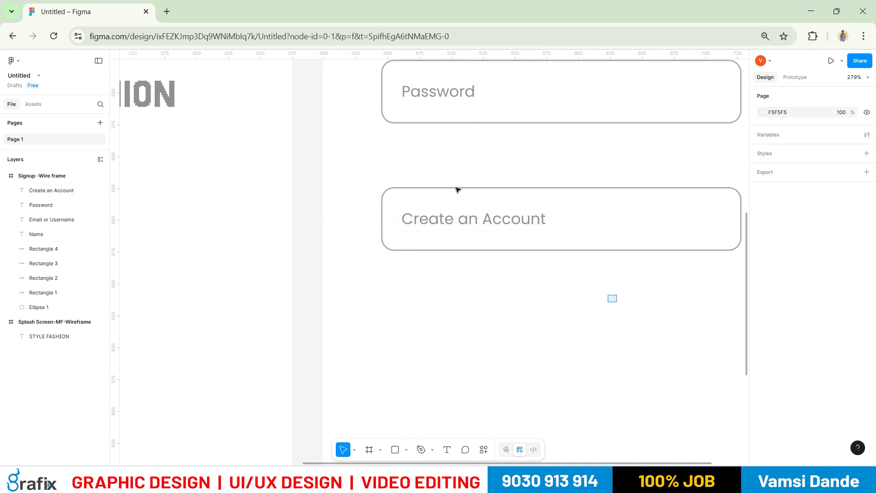
Center the Create an Account label horizontally within its rectangle and set its font size to 16.
drag(617, 302, 457, 189)
click(781, 142)
click(489, 364)
scroll(491, 277, down, 1)
click(550, 221)
key(ctrl+shift+period)
key(ctrl+shift+period)
key(ctrl+shift+period)
drag(616, 309, 571, 212)
click(819, 355)
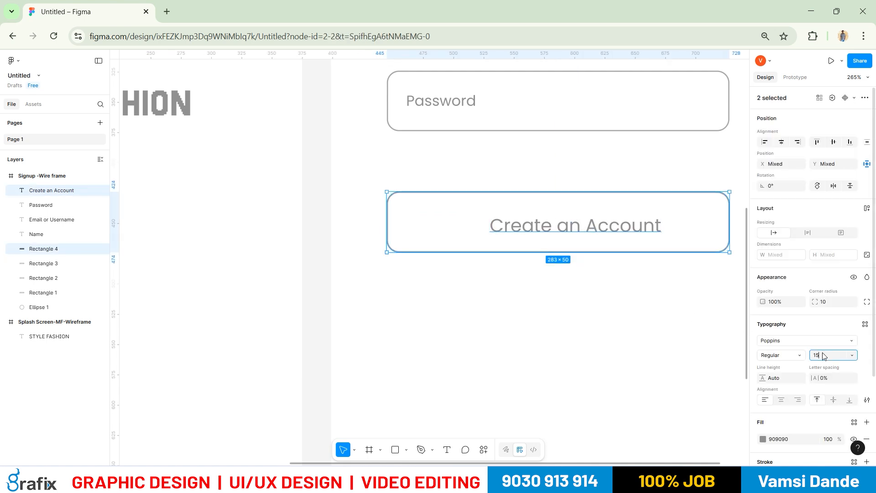
text(16)
key(Return)
Align the resized Create an Account label with its rectangle on both the horizontal and vertical centers.
click(685, 352)
drag(665, 354, 550, 211)
click(781, 142)
click(834, 142)
click(676, 339)
Set the button rectangle's stroke to 545454 and give it a 909090 fill.
click(706, 229)
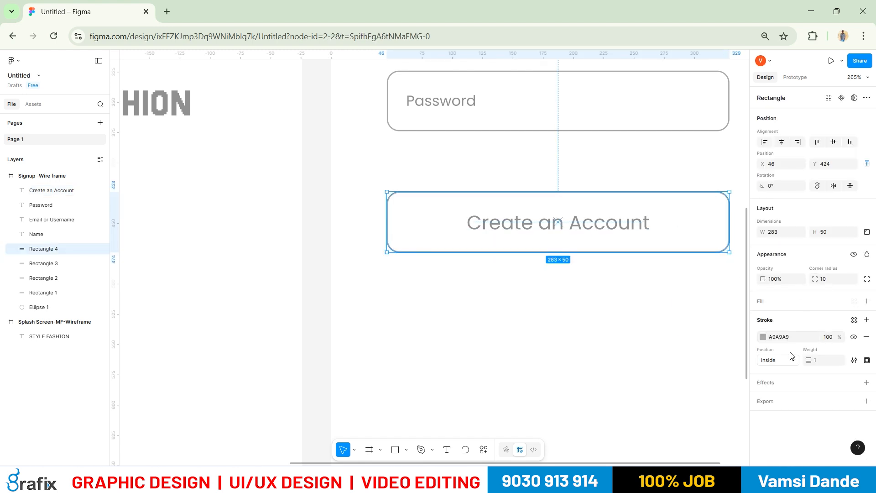
click(763, 336)
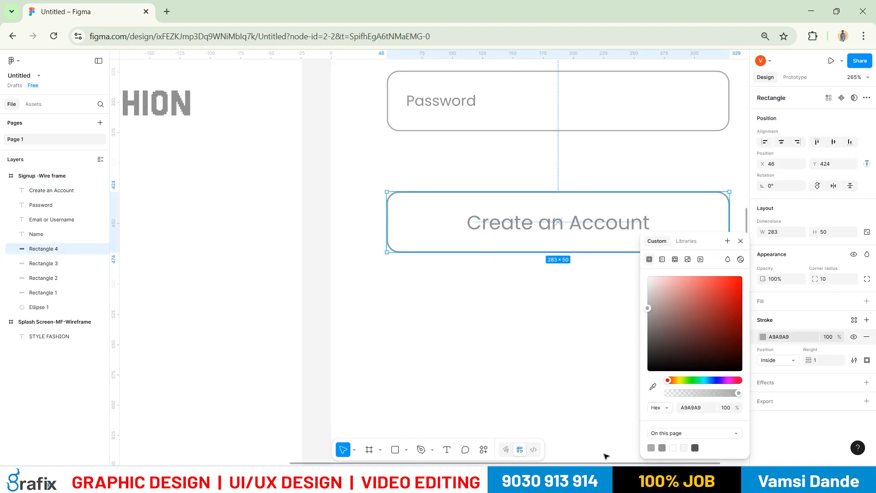
click(696, 447)
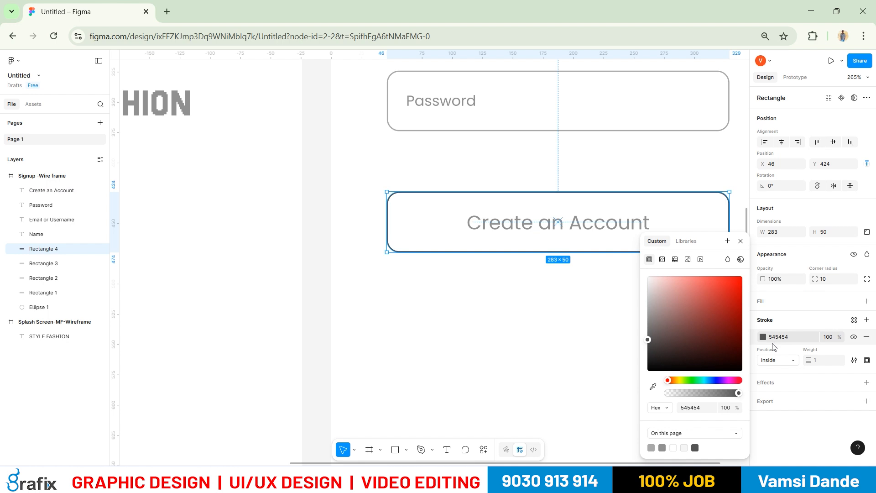
click(867, 301)
click(663, 448)
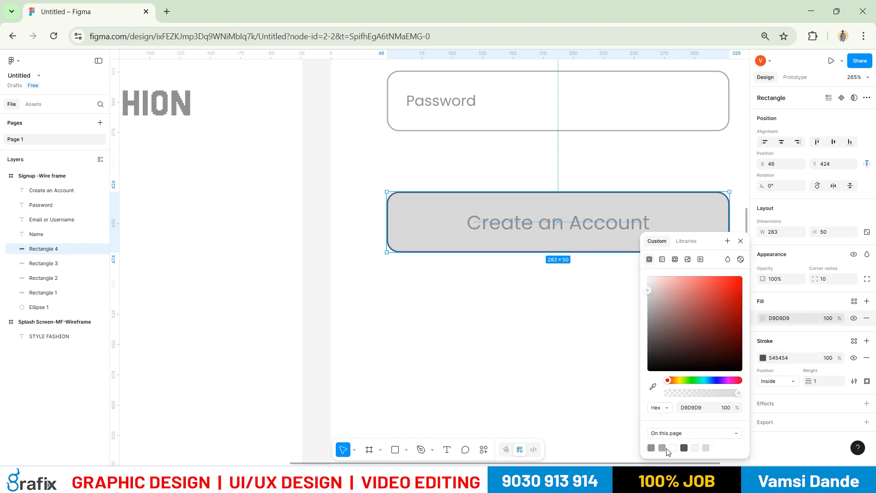
click(652, 448)
Change the Create an Account label's fill color to white.
click(542, 296)
click(555, 228)
scroll(804, 362, down, 3)
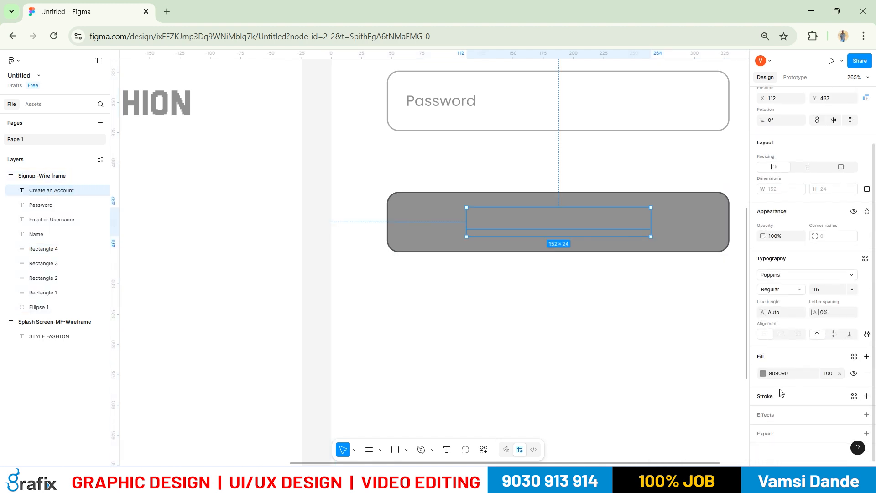
click(763, 374)
drag(654, 306, 648, 277)
click(578, 324)
Remove the stroke from the Create an Account button rectangle.
click(717, 231)
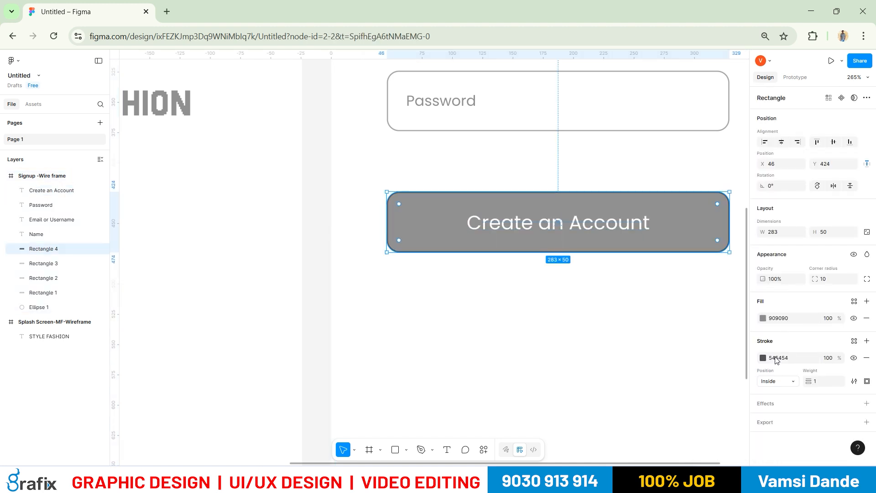
click(867, 359)
click(566, 292)
Move the three input fields and the button together lower on the signup screen, and check the Dribbble sign-up reference.
scroll(407, 231, down, 5)
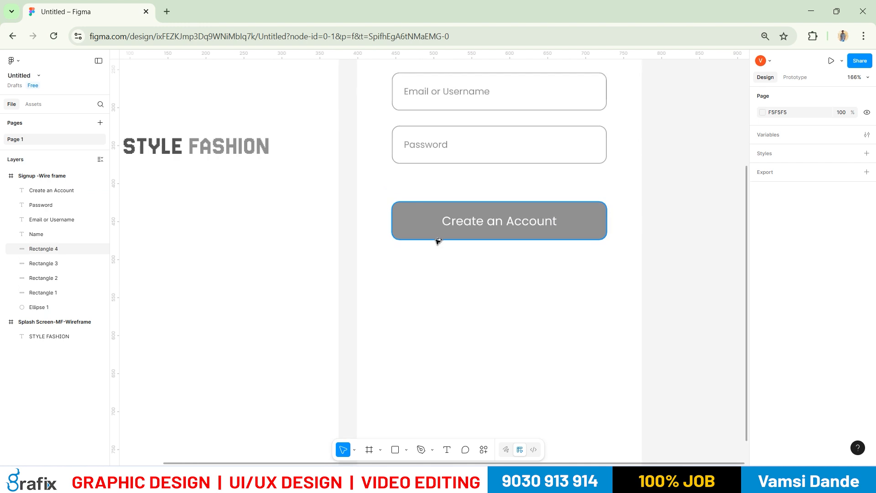
scroll(500, 285, down, 2)
drag(520, 307, 456, 170)
mouse_move(458, 210)
mouse_down()
mouse_move(460, 246)
mouse_move(457, 226)
mouse_up()
key(alt+Tab)
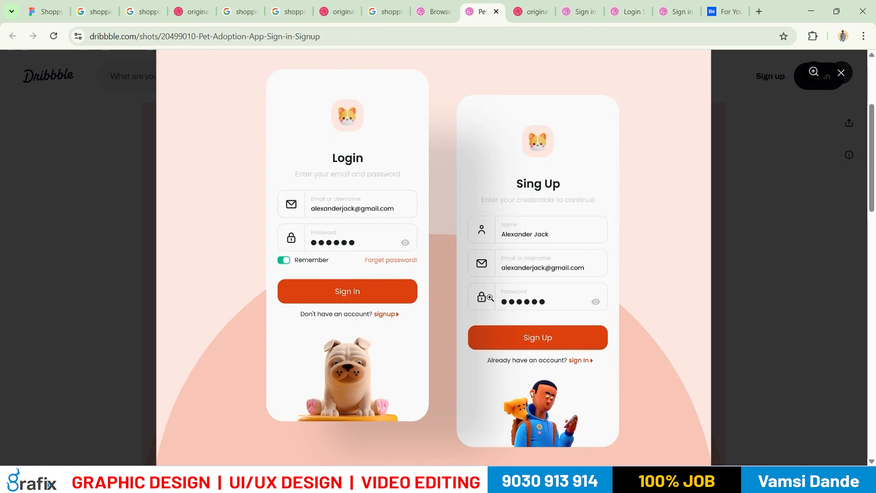
key(alt+Tab)
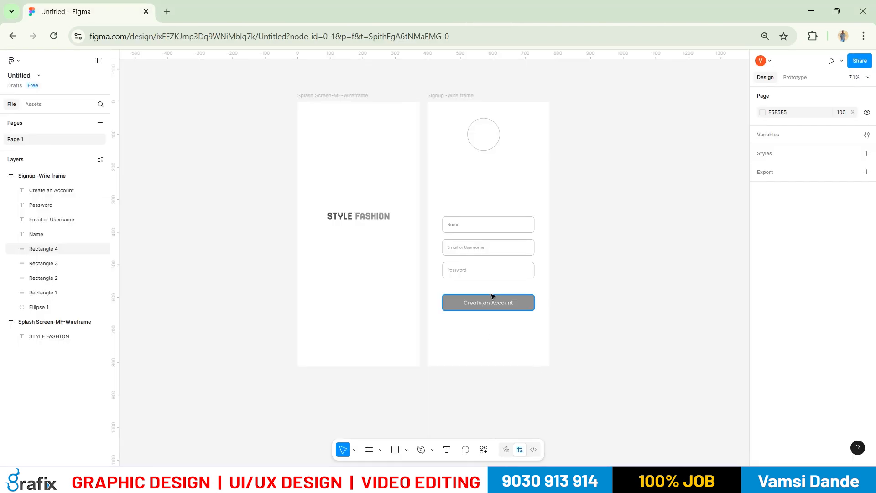
Duplicate the Password label just below the Create an Account button and check the reference's line under its button.
scroll(491, 301, up, 2)
drag(445, 264, 475, 343)
key(Delete)
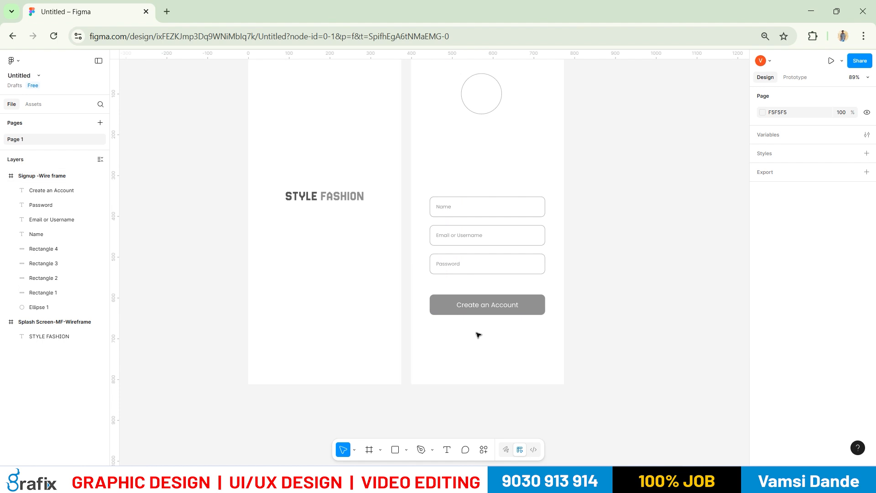
drag(456, 267, 459, 327)
key(alt+Tab)
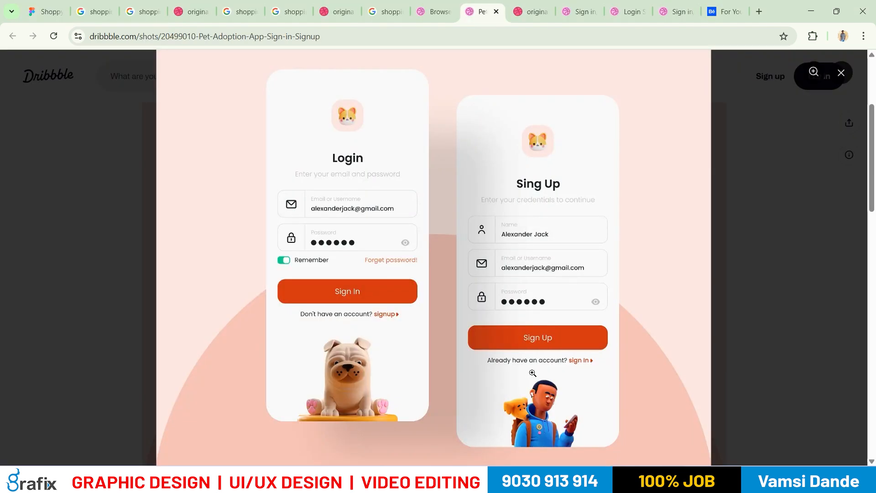
key(alt+Tab)
scroll(436, 350, up, 4)
Change the copied label below the button to "Already have a n account ? Sign in".
key(t)
click(444, 327)
double_click(442, 319)
text(Al)
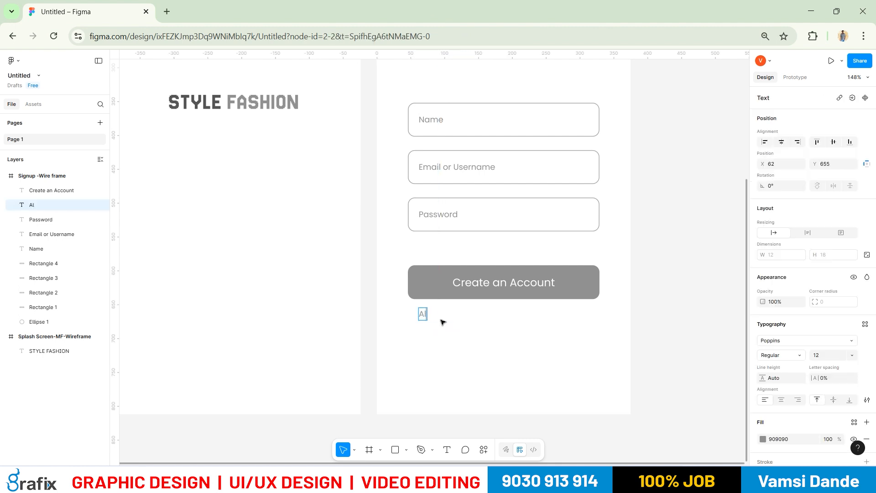
text(ready have a n account)
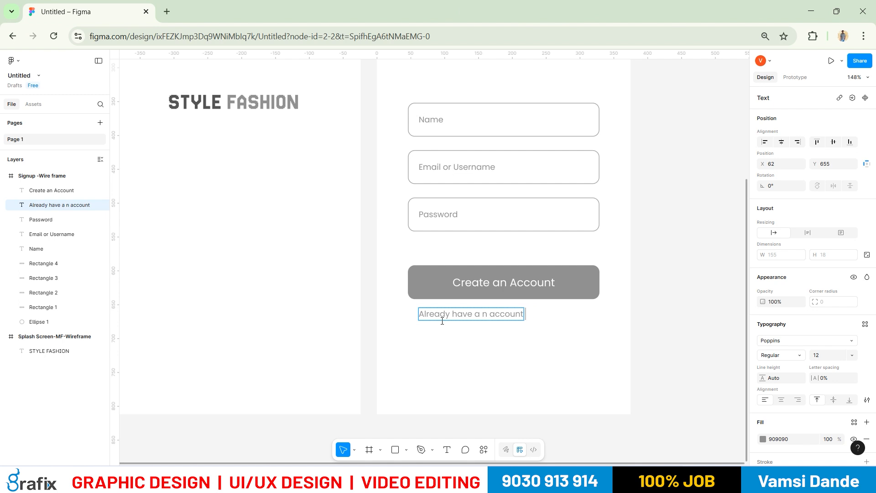
text(? Sign In)
key(Escape)
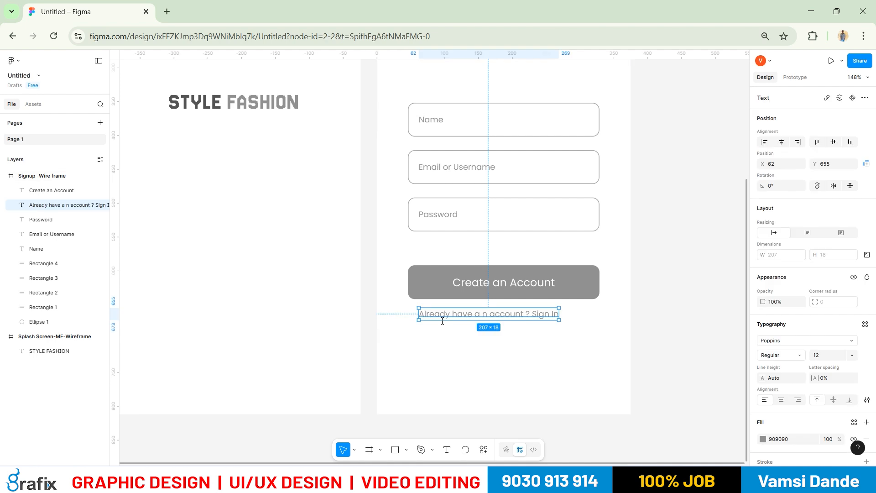
double_click(548, 319)
click(553, 316)
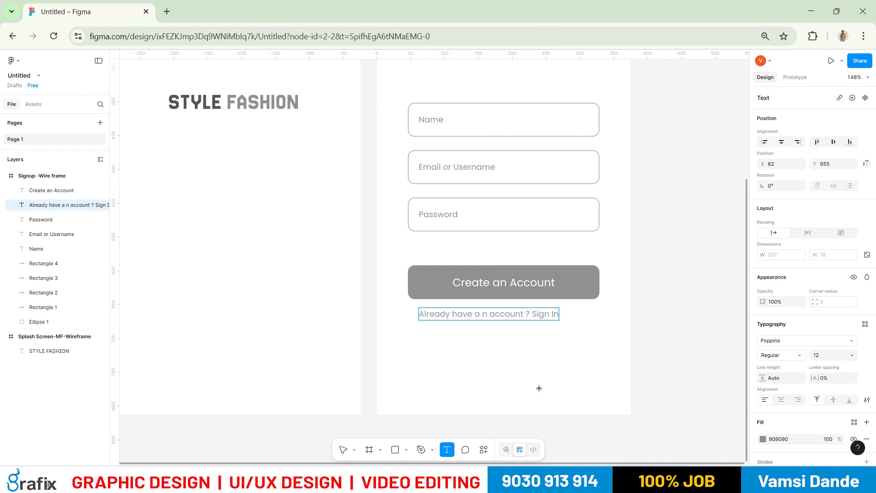
key(Escape)
Run the Feather Icons plugin and insert the chevron-right icon below the sign-in line.
ctrl+scroll(597, 362, up, 5)
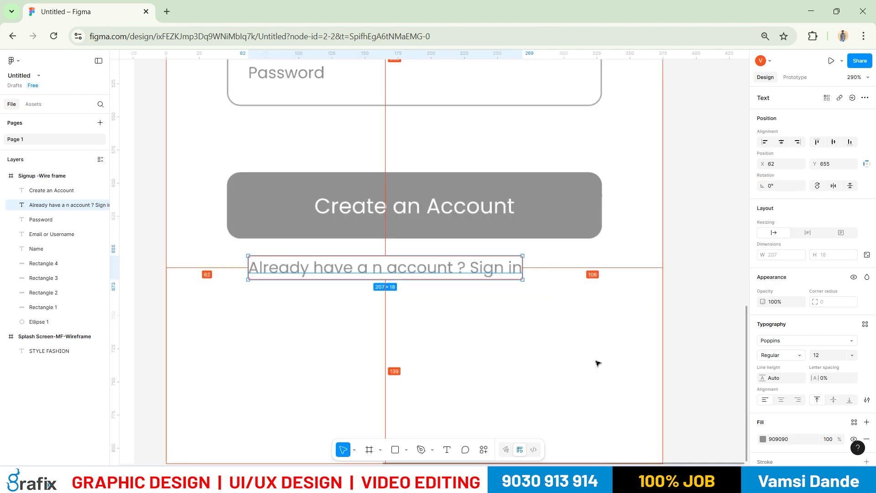
ctrl+scroll(517, 279, down, 5)
right_click(635, 218)
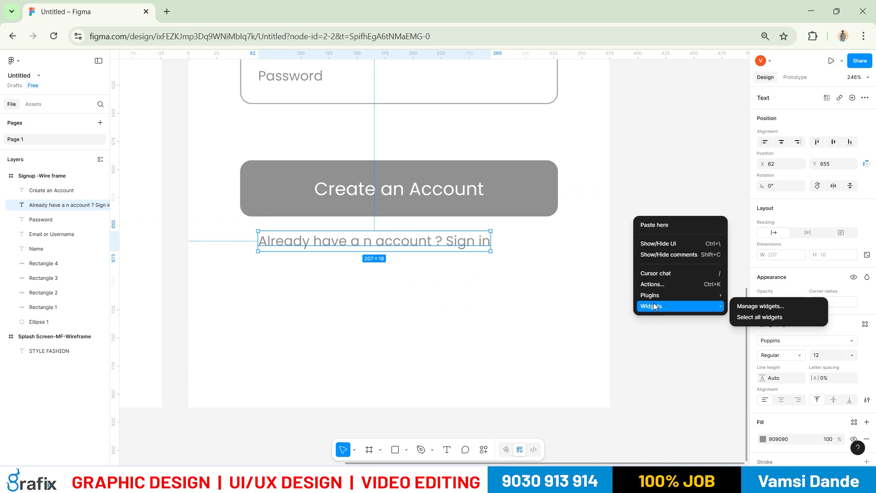
mouse_move(658, 295)
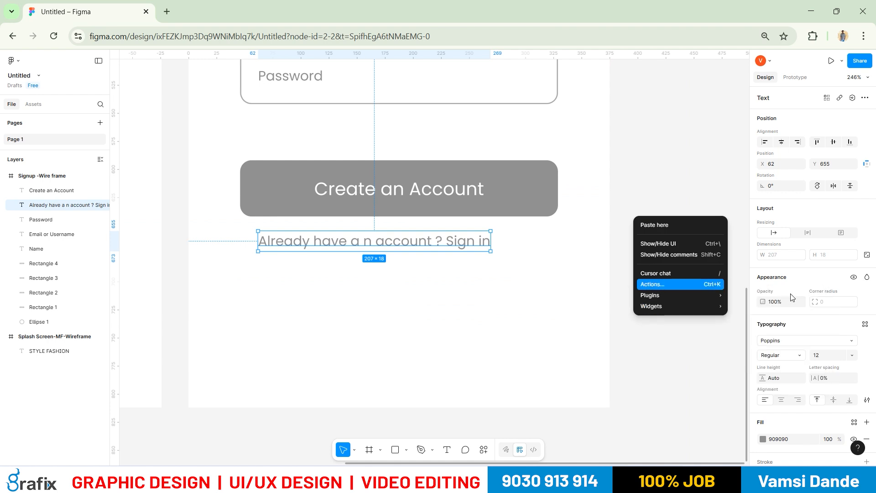
click(735, 306)
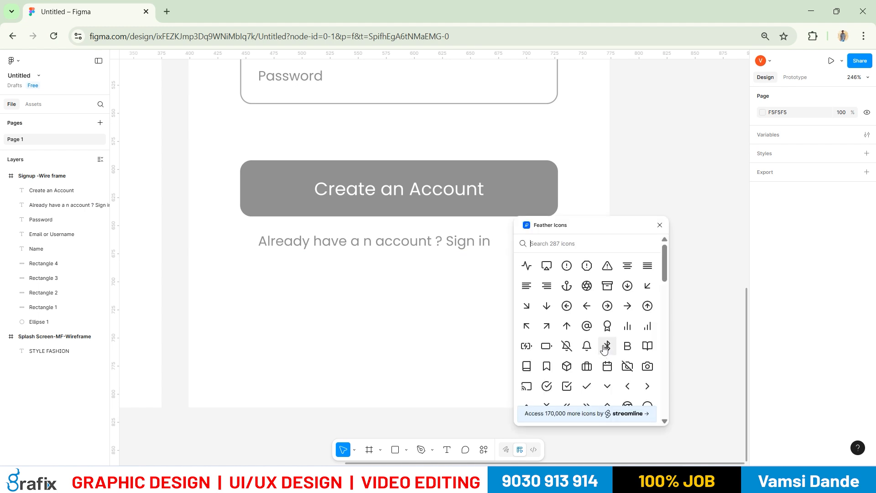
scroll(605, 350, down, 3)
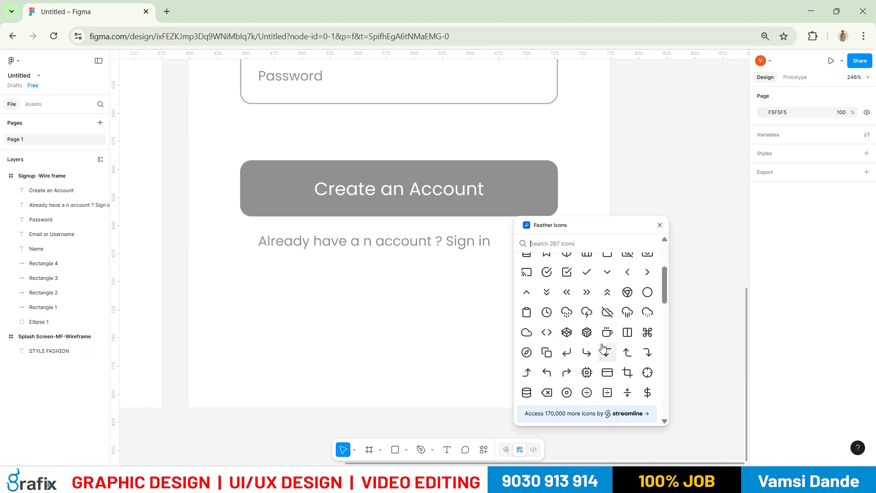
click(647, 272)
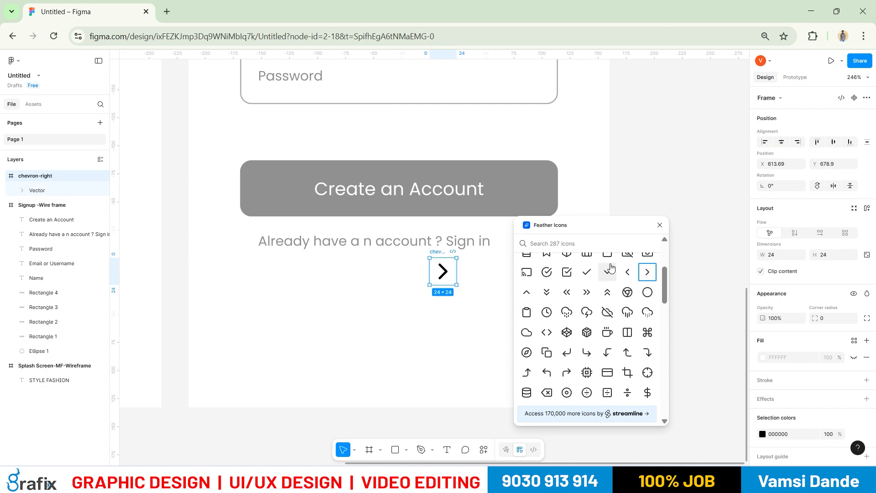
Close the Feather Icons plugin and ungroup the chevron-right frame to free its vector.
click(660, 226)
click(442, 274)
scroll(438, 275, up, 2)
click(443, 271)
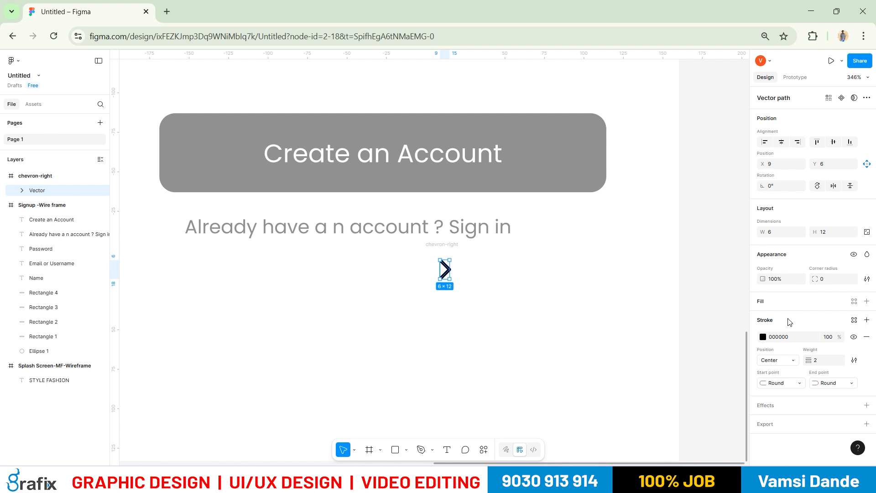
click(37, 176)
right_click(39, 176)
key(Escape)
right_click(37, 177)
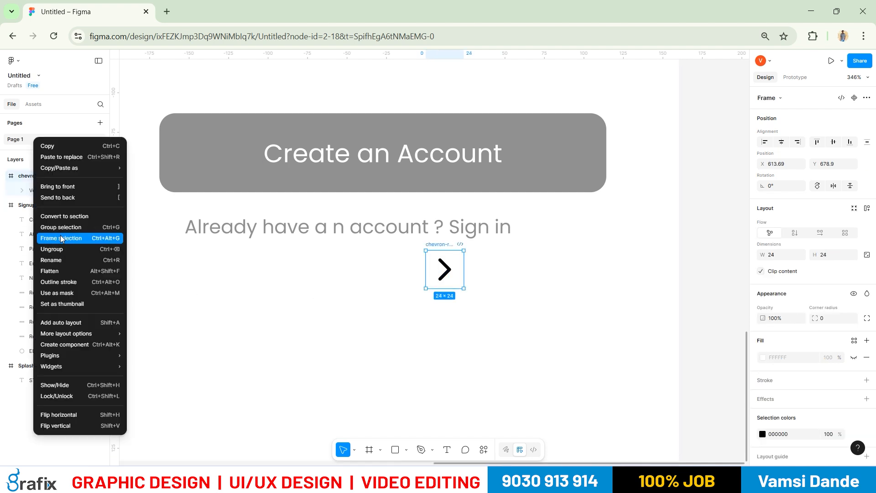
click(61, 249)
click(376, 342)
Place the chevron directly after the "Sign in" text and set its stroke color to 545454.
drag(457, 274, 520, 235)
click(763, 338)
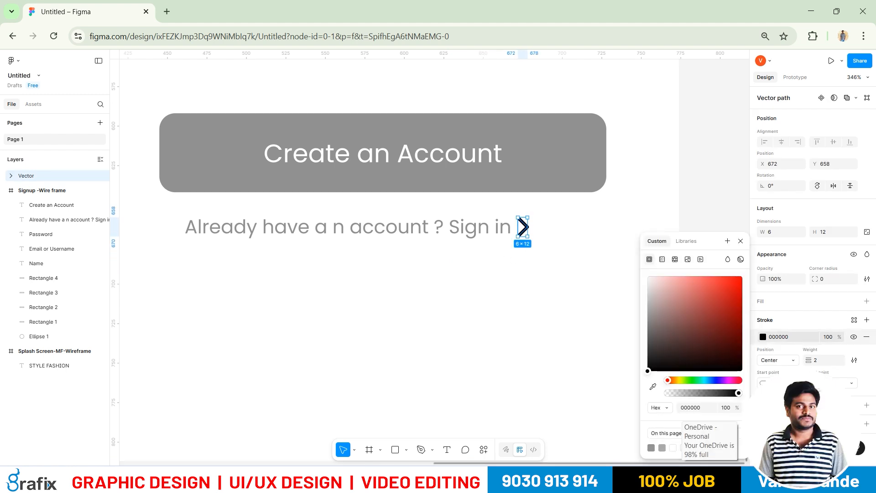
click(493, 291)
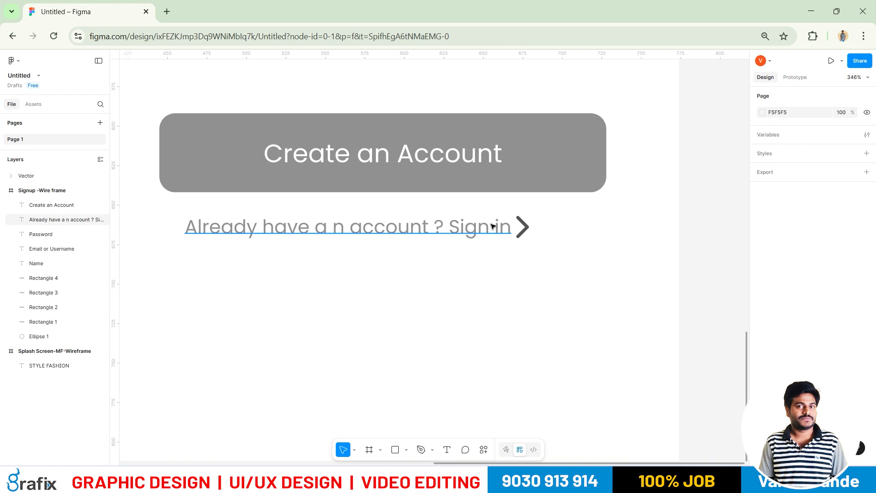
Set the sign-in line's text color to 545454.
click(499, 226)
click(762, 439)
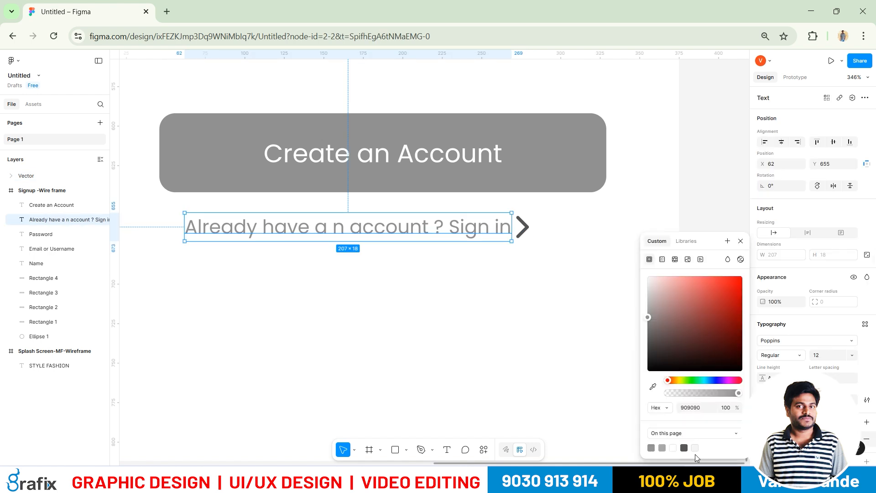
click(685, 447)
click(276, 263)
Move the sign-in line and chevron together so they sit centered below the Create an Account button.
scroll(507, 296, down, 5)
drag(536, 293, 448, 271)
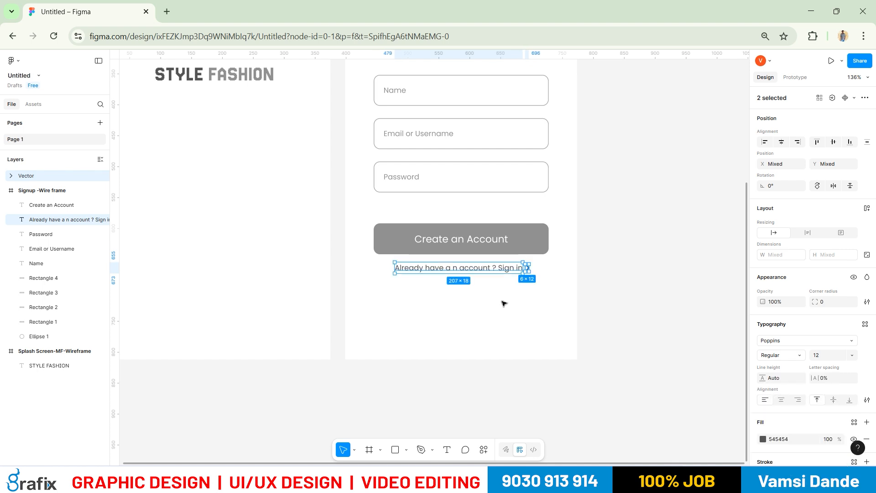
click(540, 266)
Set the chevron's stroke weight to 1.
click(529, 267)
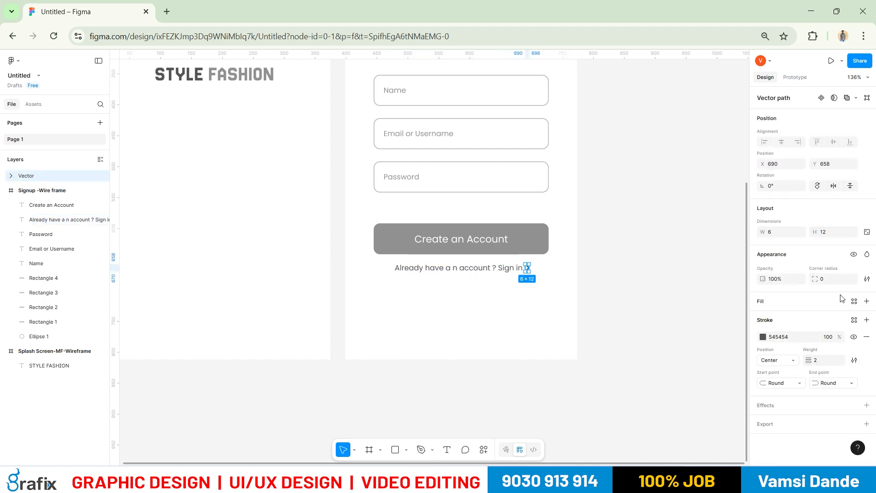
click(819, 363)
text(1)
key(Return)
scroll(516, 335, up, 5)
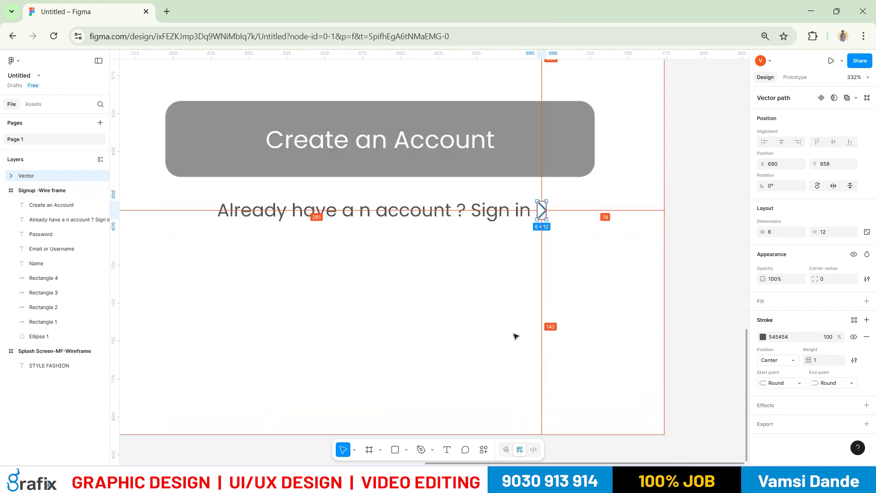
scroll(516, 336, down, 1)
click(516, 334)
scroll(541, 304, down, 3)
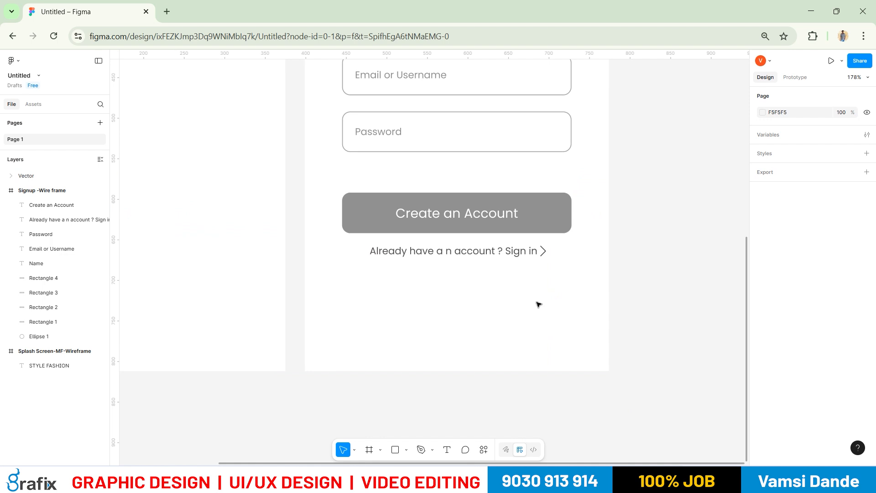
scroll(521, 309, down, 1)
drag(506, 295, 517, 330)
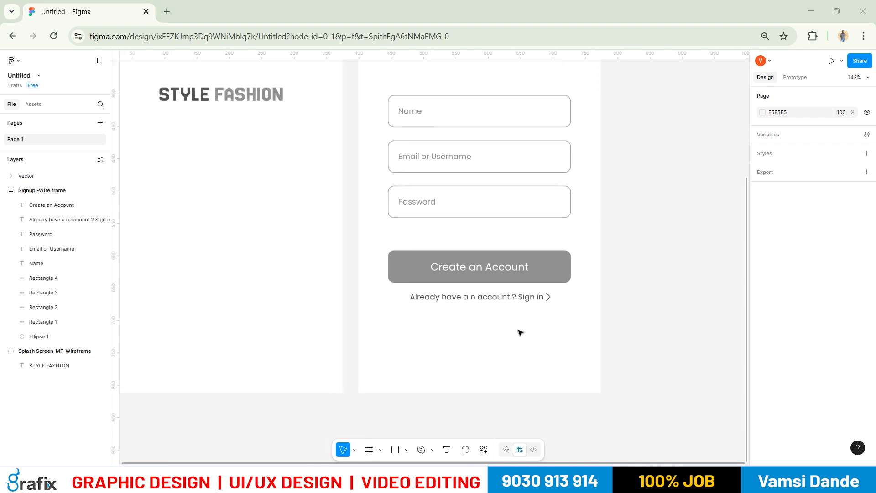
Check the signup reference, duplicate the Create an Account label above the Name field, and color the copy 909090.
key(alt+Tab)
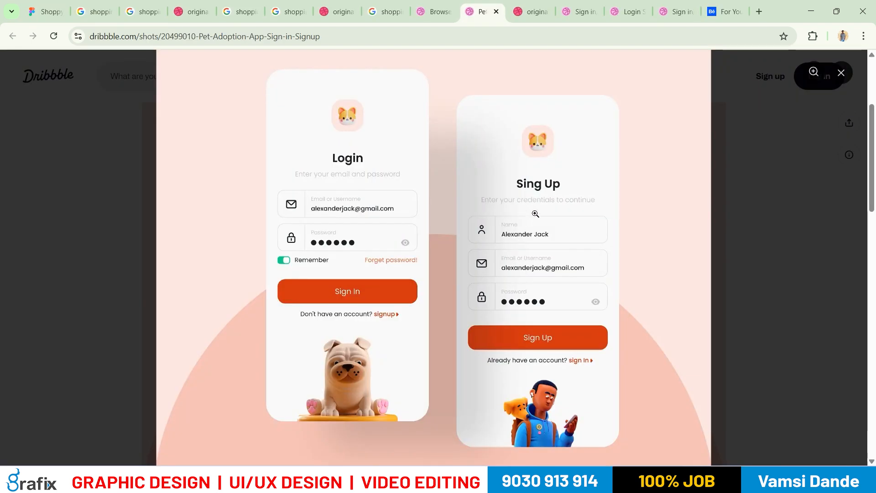
key(alt+Tab)
scroll(515, 335, down, 2)
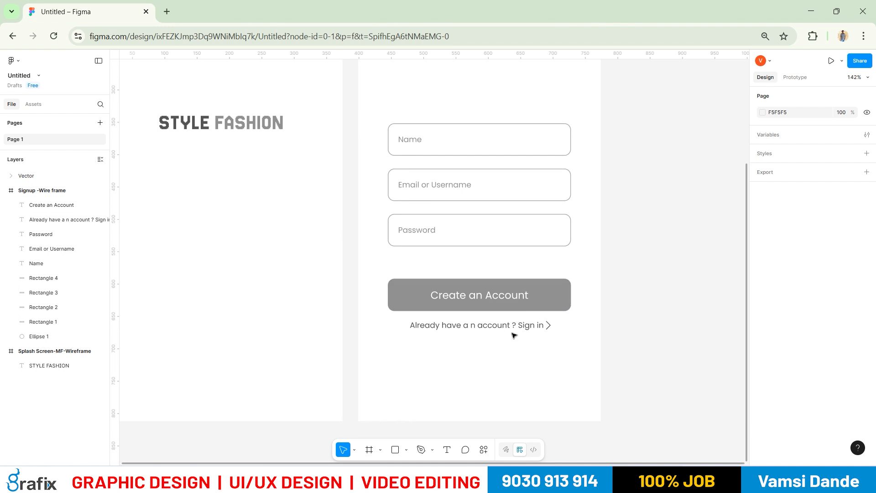
drag(502, 311, 493, 132)
key(Escape)
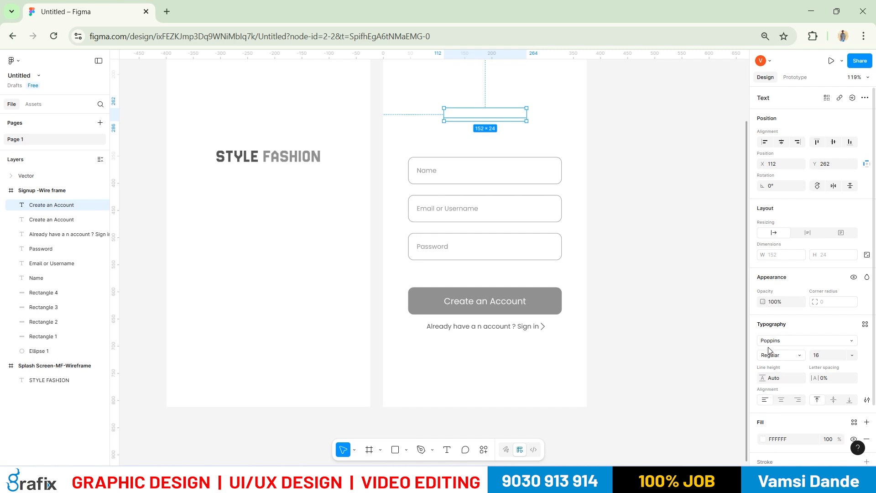
click(764, 439)
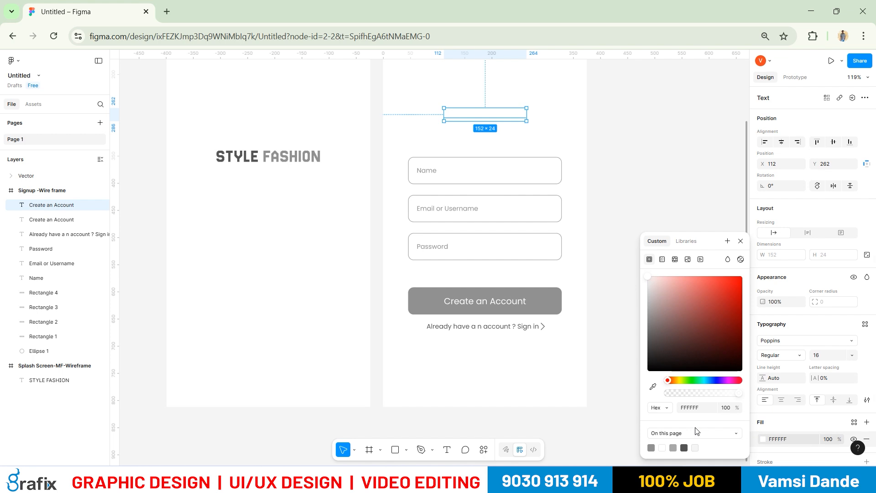
click(652, 447)
Change the copied label above the Name field to "Sign UP".
double_click(502, 114)
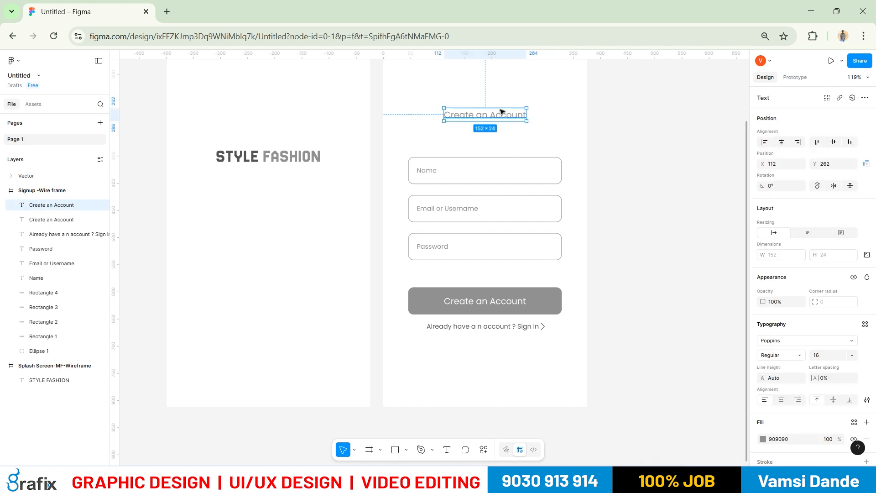
text(sign IP)
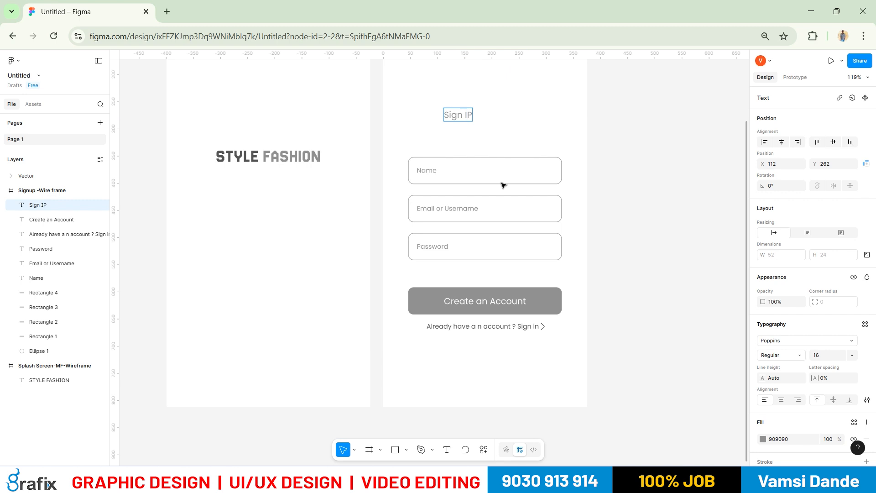
key(Escape)
Enlarge the Sign UP heading to font size 25.
key(ctrl+shift+period)
key(ctrl+shift+period)
key(ctrl+shift+period)
key(ctrl+shift+period)
key(ctrl+shift+period)
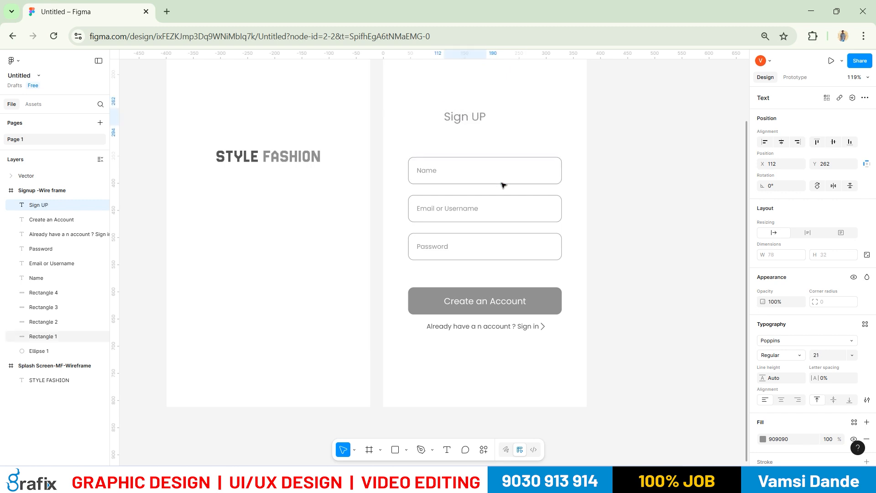
click(825, 355)
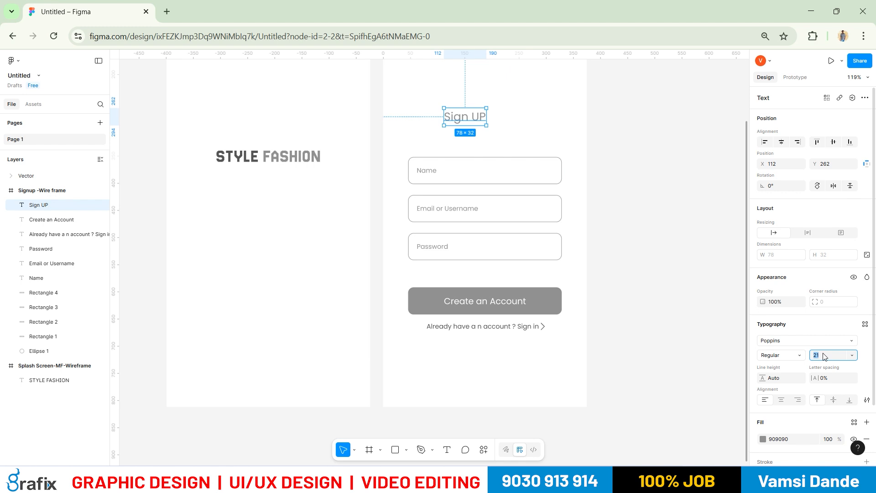
key(Return)
scroll(497, 283, down, 3)
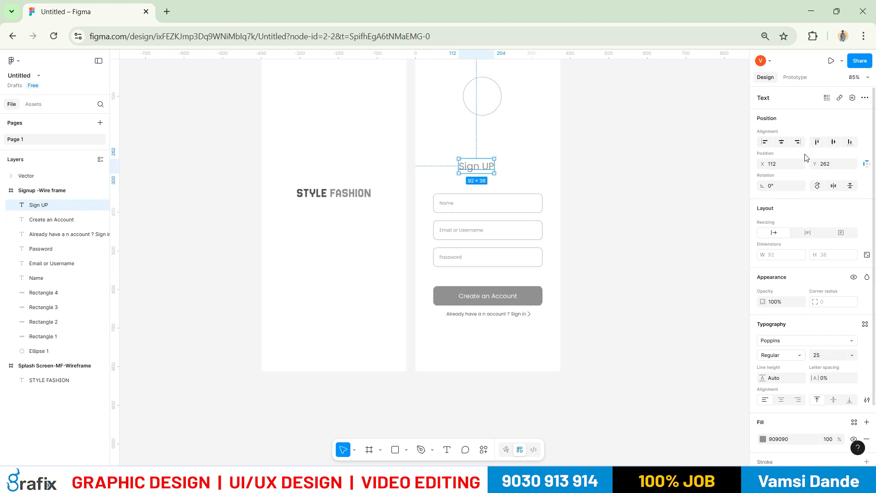
Center the Sign UP heading horizontally in the signup frame and raise it to about Y 245.
click(748, 194)
drag(484, 169, 484, 162)
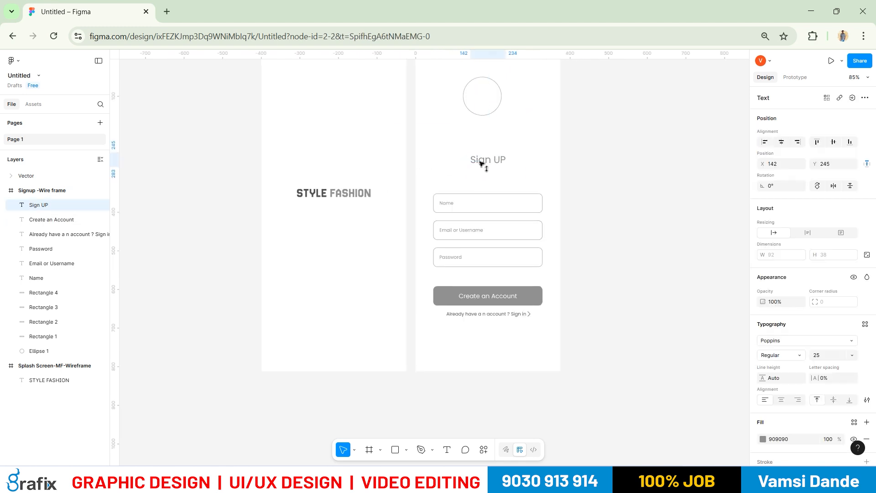
click(589, 315)
Duplicate the sign-in line beneath the Sign UP heading and change the copy to "Enter Your Credentials to Continue" at font size 13.
drag(499, 314, 499, 172)
key(alt+Tab)
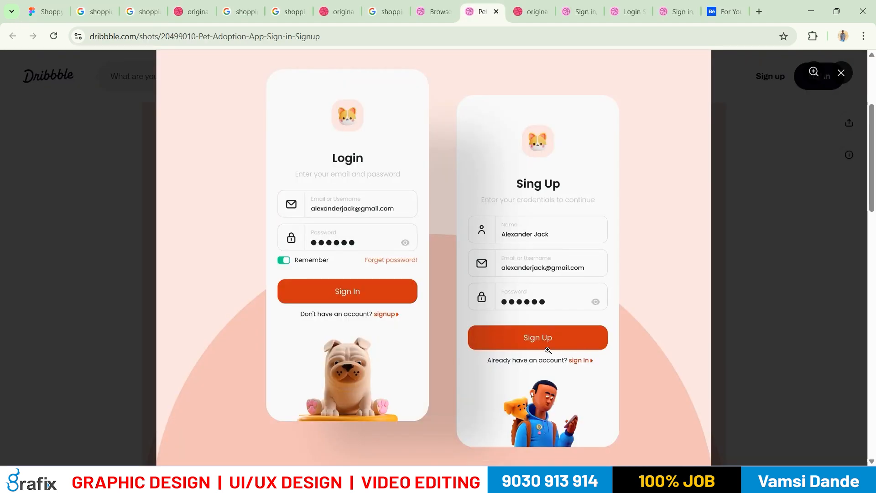
key(Return)
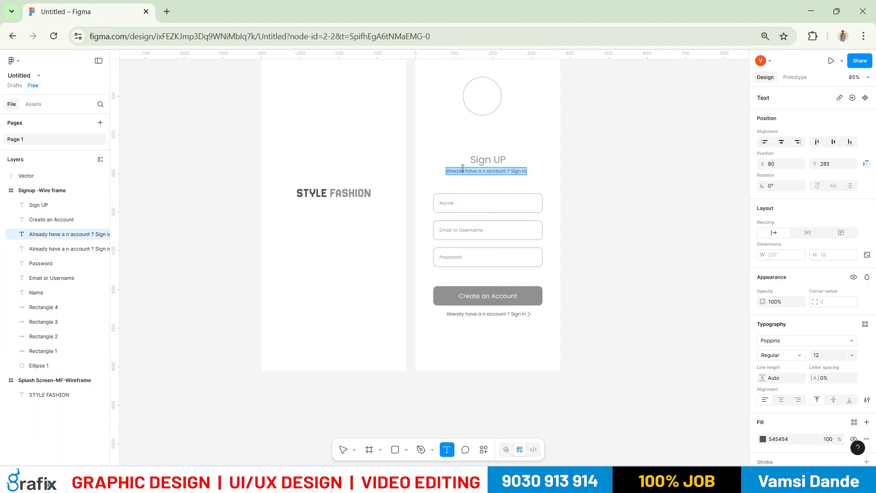
text(Enter)
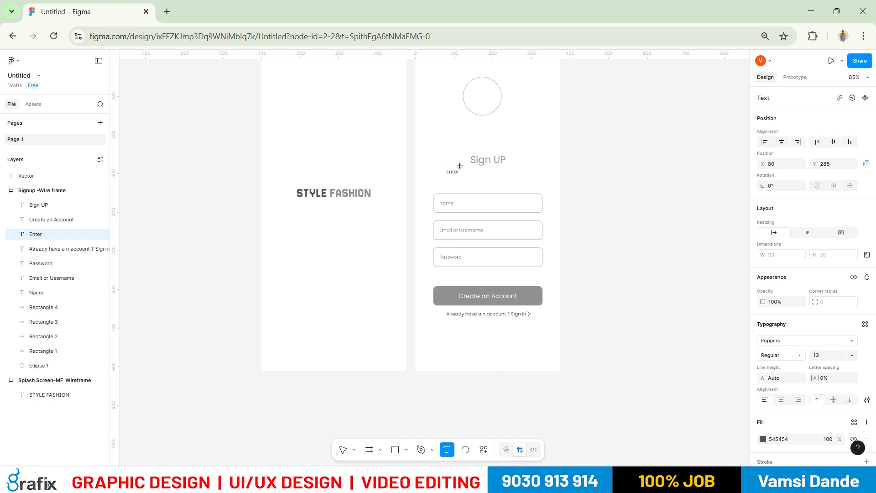
scroll(475, 204, up, 5)
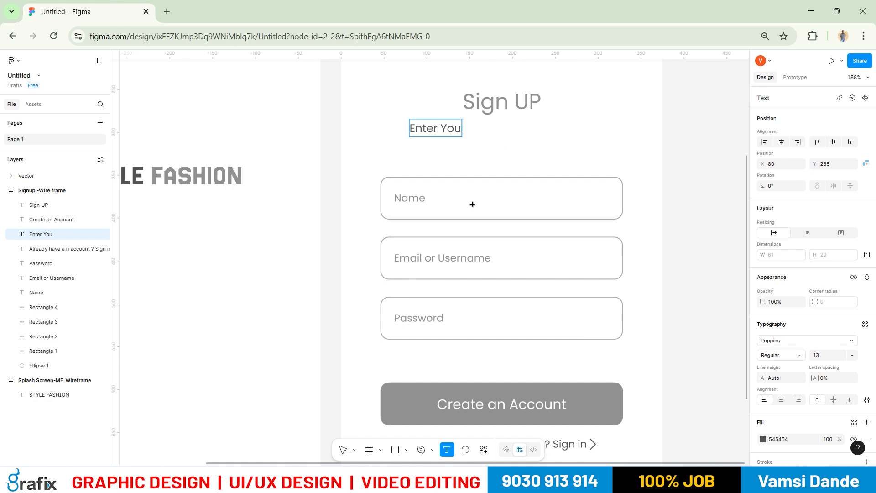
text(er Your Credential)
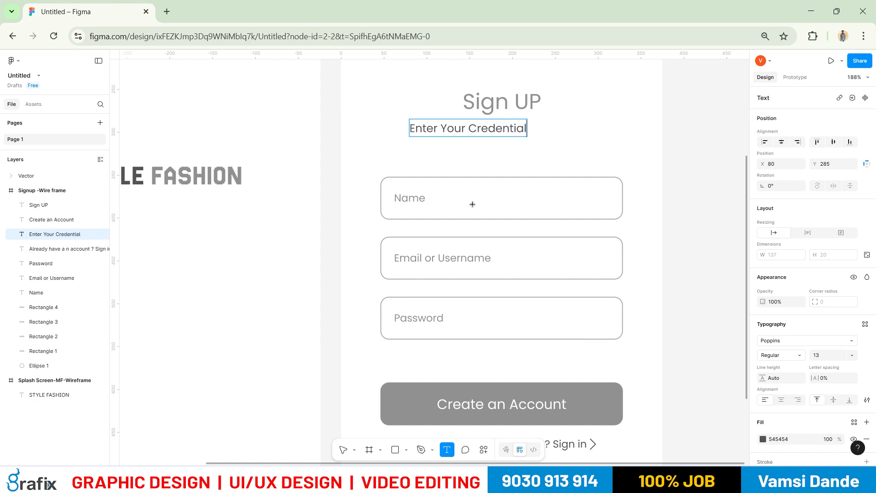
text(s to Continu)
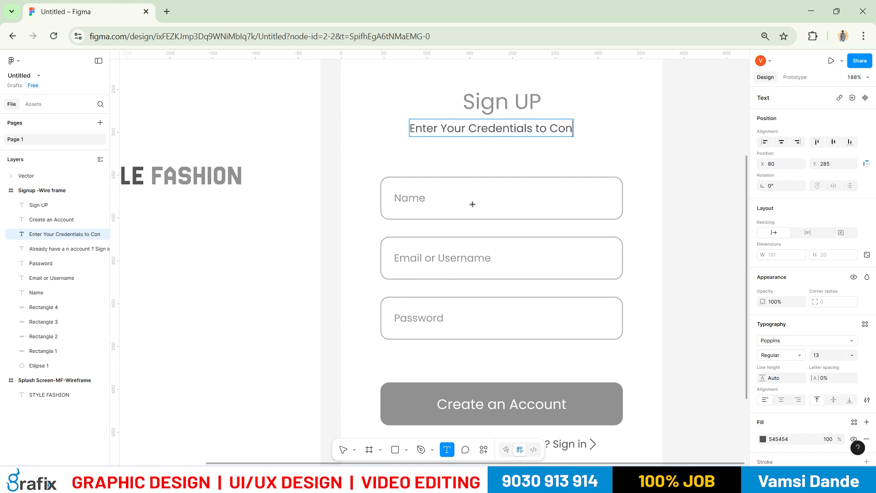
key(Escape)
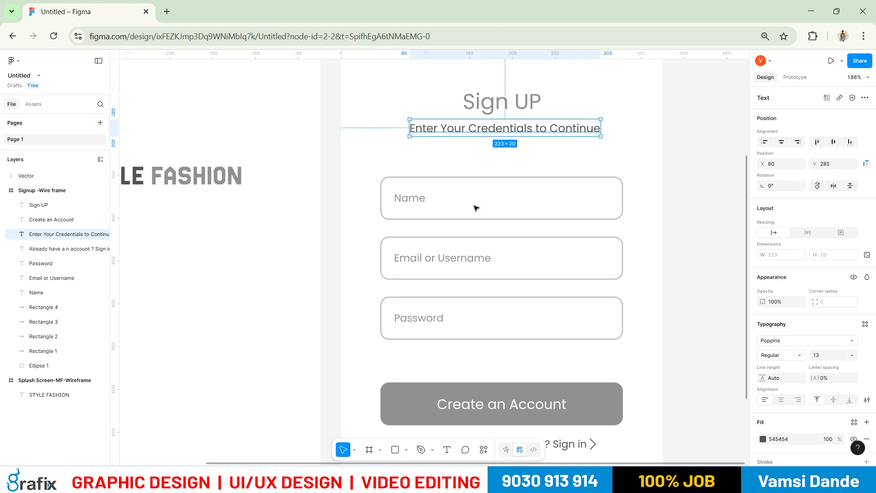
Recolor the "Enter Your Credentials to Continue" line with the lighter mid-gray already used on the page.
scroll(671, 249, up, 1)
scroll(766, 391, down, 3)
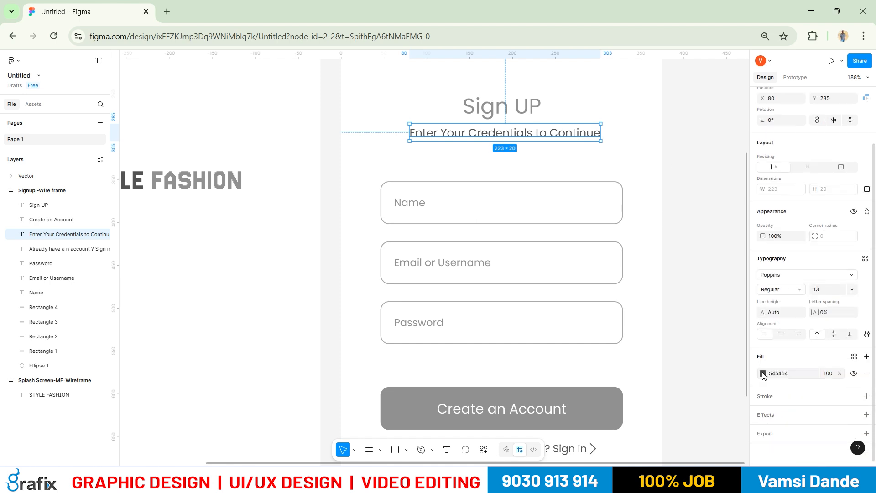
click(763, 373)
click(695, 446)
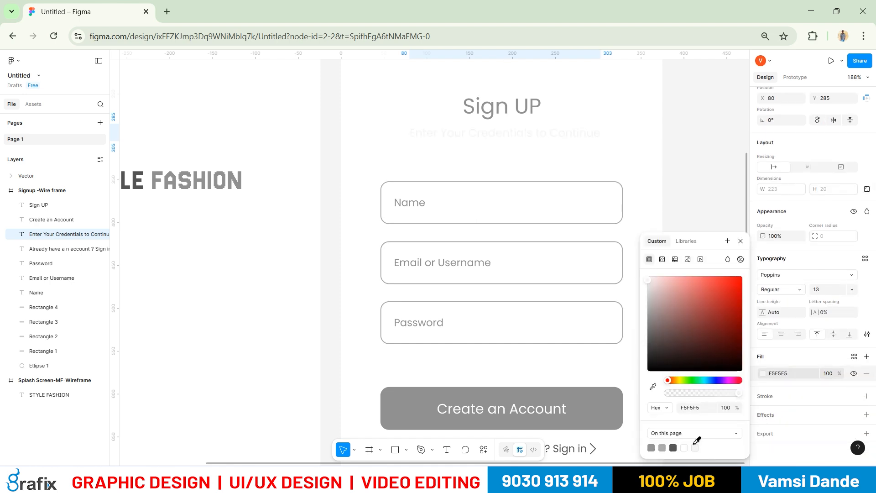
click(663, 447)
click(667, 137)
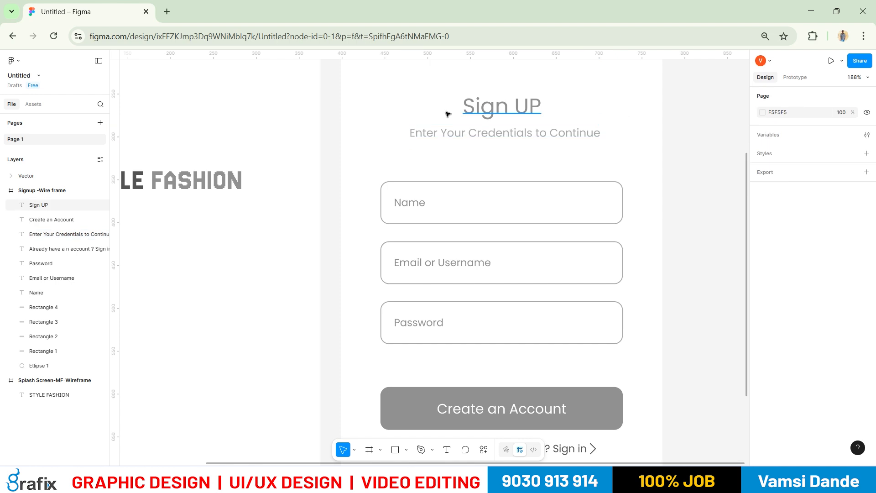
Set the Sign UP heading's fill color to 545454.
click(479, 114)
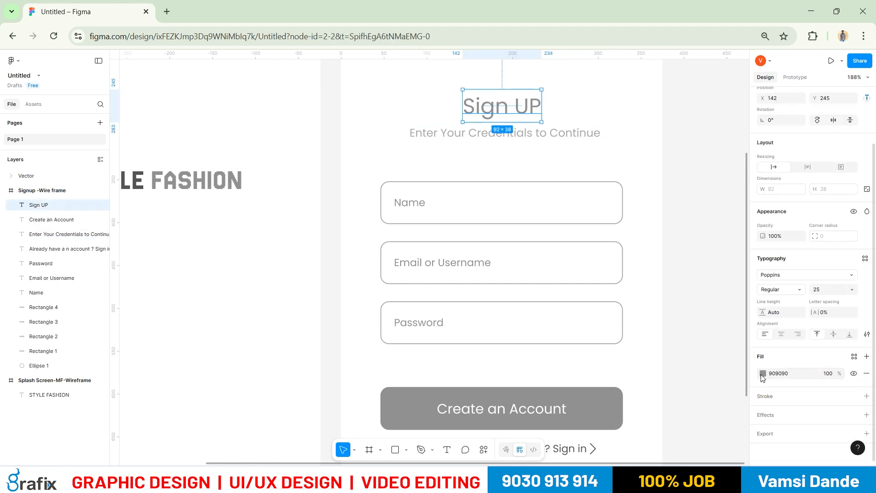
click(762, 374)
click(618, 228)
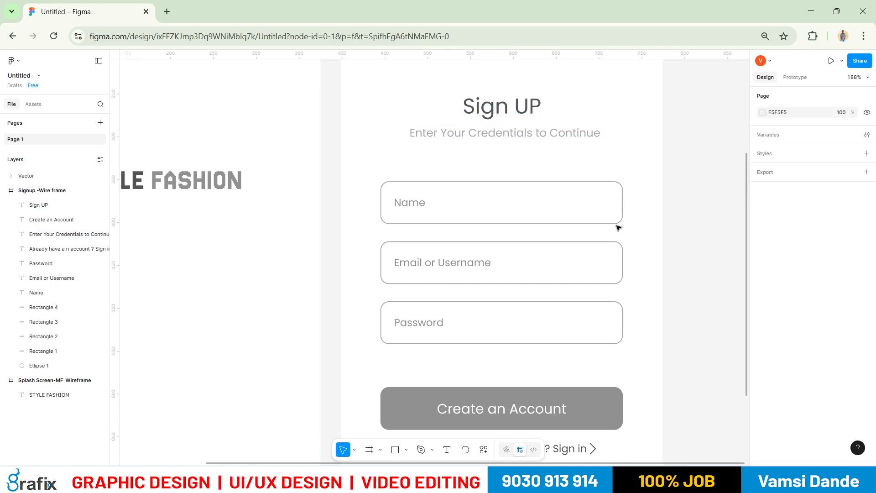
Set the Sign UP heading's font weight to SemiBold and check the finished screen against the signup reference.
click(502, 106)
key(Return)
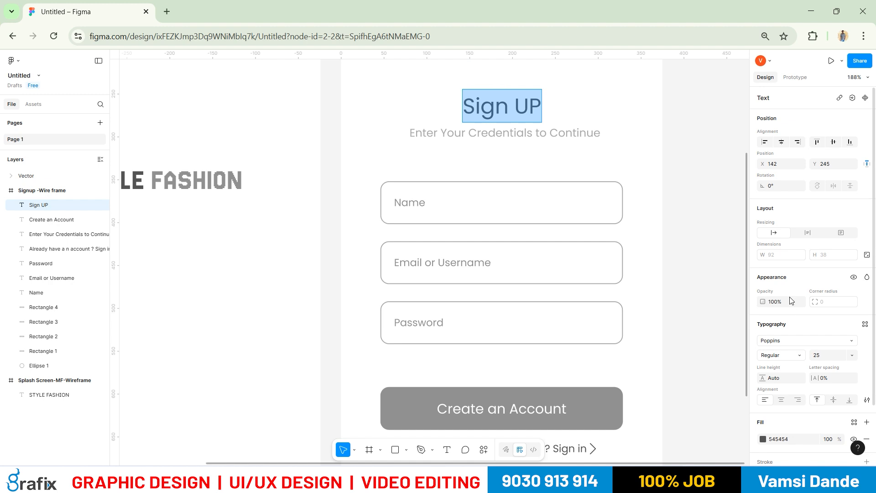
click(800, 358)
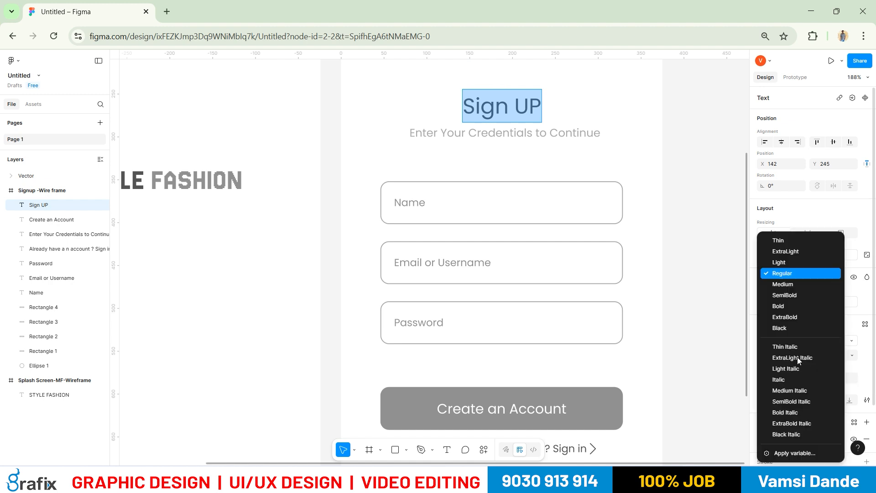
click(778, 294)
scroll(449, 253, down, 5)
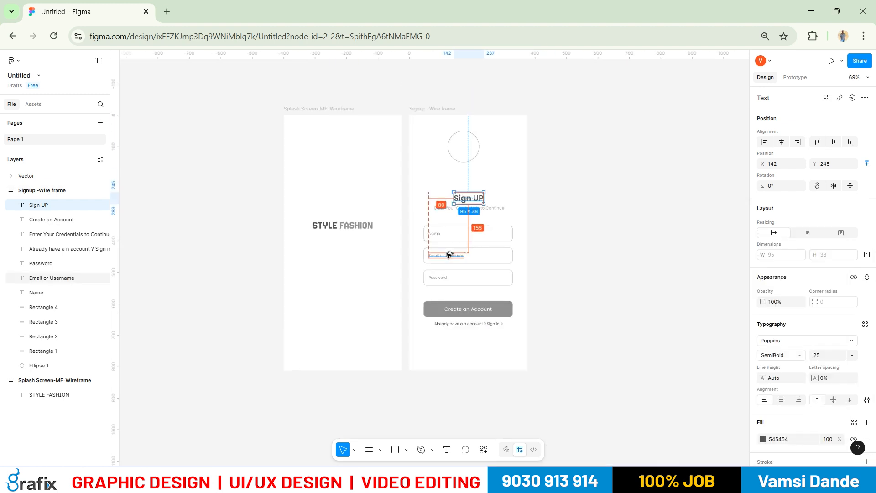
click(559, 240)
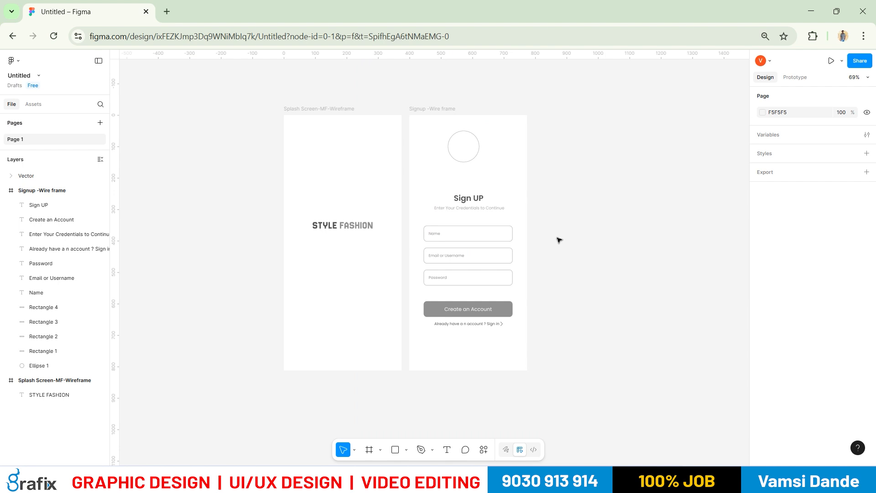
key(alt+Tab)
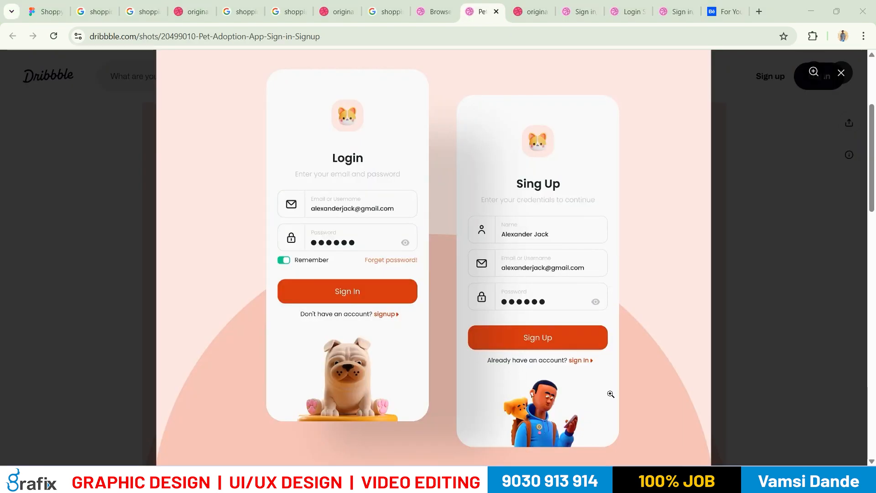
Switch back to Figma and select the Sign UP heading together with its subtitle to check their alignment.
key(alt+Tab)
drag(605, 339, 420, 186)
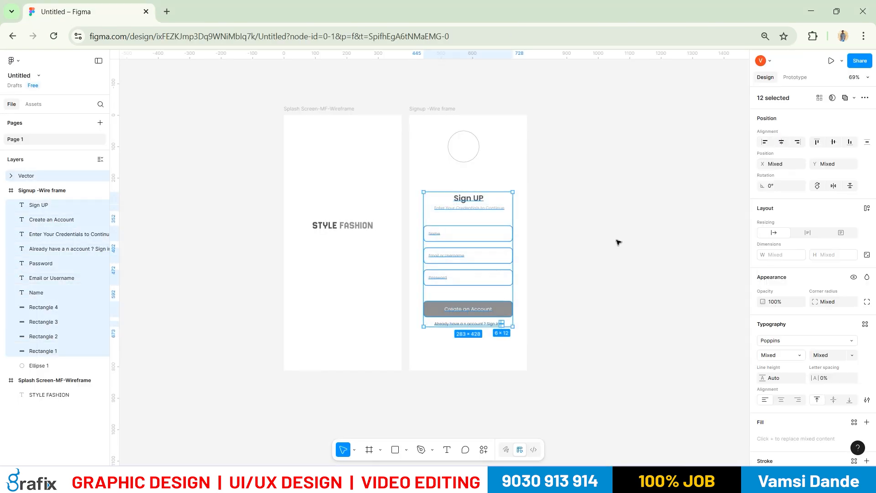
click(559, 227)
drag(544, 218, 413, 196)
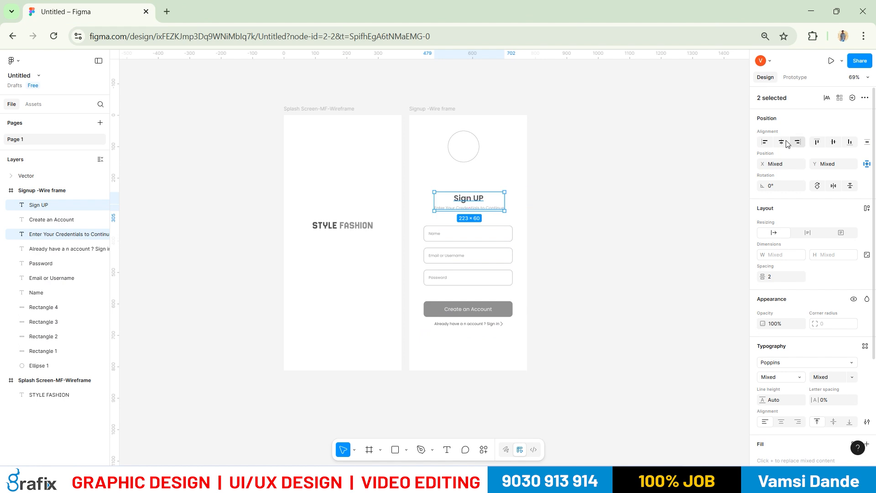
click(626, 306)
Set the font weight of the "Create an Account" button label to Bold.
scroll(528, 321, up, 2)
drag(575, 377, 438, 325)
click(445, 306)
shift+click(501, 307)
click(461, 304)
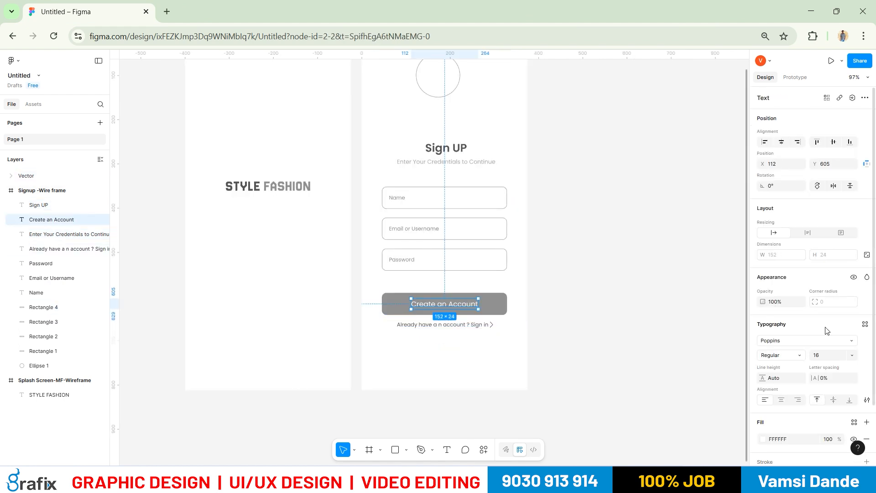
scroll(820, 351, down, 2)
click(791, 293)
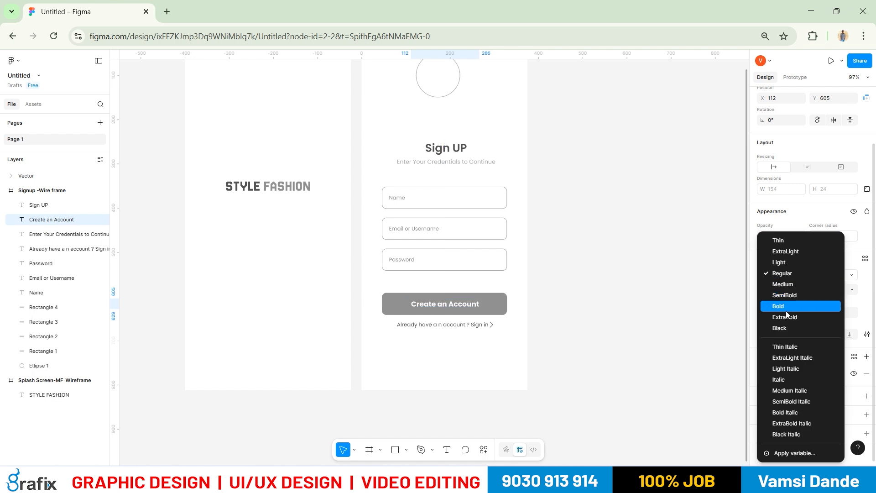
click(785, 306)
click(594, 342)
Group the "Create an Account" label with its button rectangle, and group the sign-in line with its arrow.
drag(571, 353, 523, 364)
drag(521, 297, 450, 304)
drag(575, 297, 383, 307)
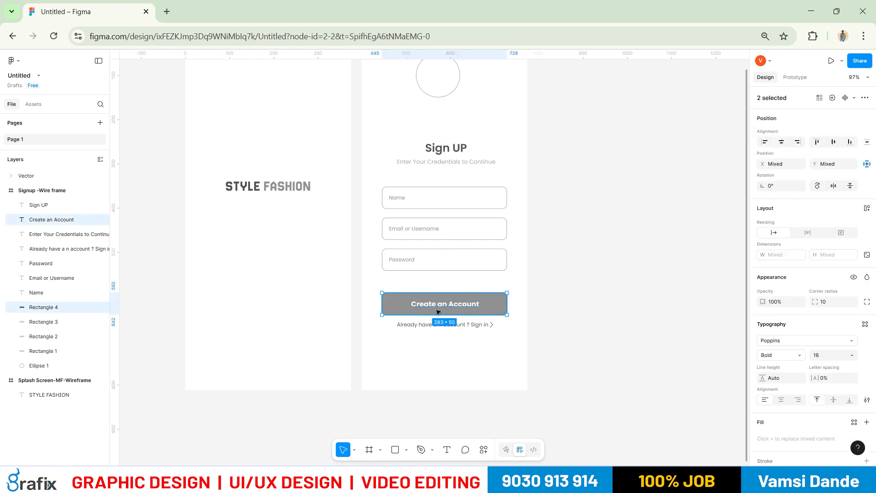
key(ctrl+g)
drag(512, 354, 396, 320)
key(ctrl+g)
Align the button group and the sign-in line beneath it on their horizontal centers.
drag(522, 356, 380, 292)
click(786, 146)
click(648, 283)
Move the arrow out of the middle of the sign-in line to just after "Sign in".
scroll(528, 342, up, 5)
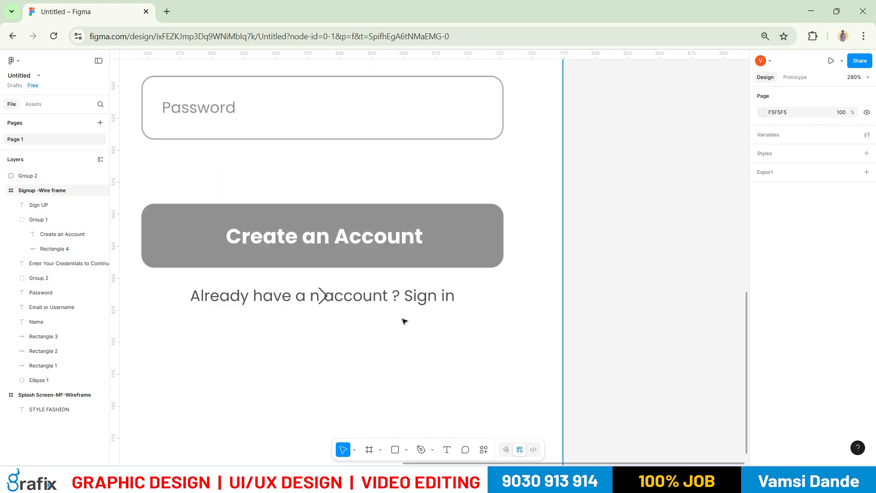
click(323, 296)
click(324, 296)
drag(324, 295, 463, 297)
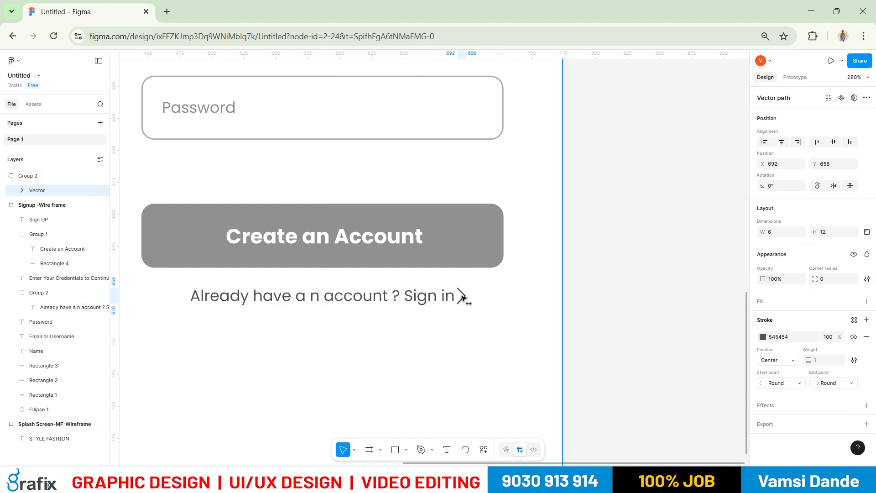
click(608, 306)
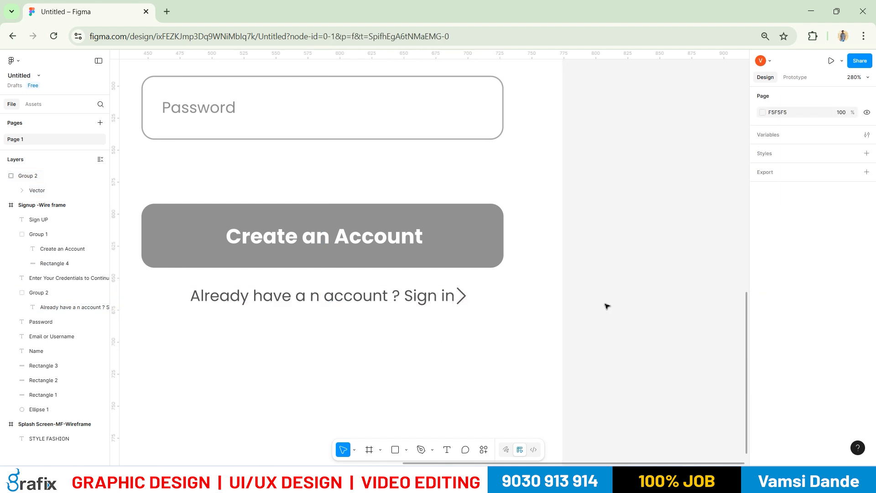
click(451, 298)
scroll(593, 288, down, 5)
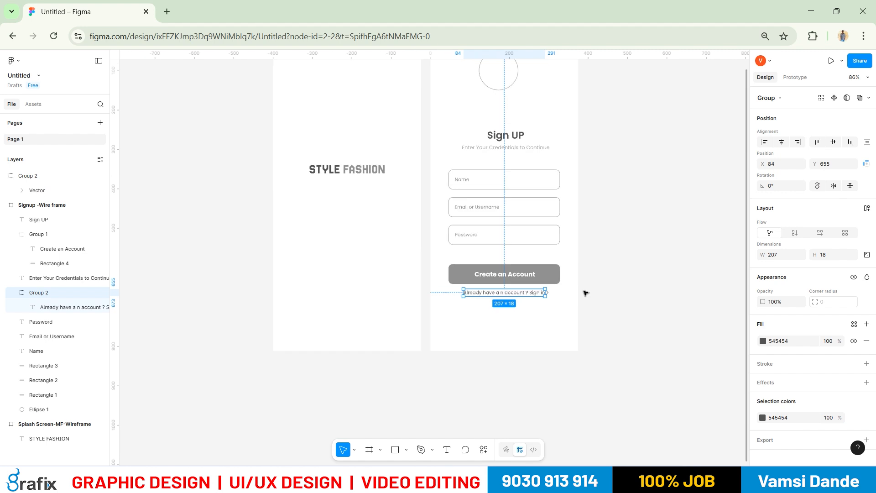
click(592, 286)
drag(547, 198, 478, 124)
drag(541, 180, 483, 162)
click(671, 219)
Duplicate the whole signup wireframe frame and place the copy beside the original at the same height.
scroll(660, 254, down, 2)
drag(660, 253, 581, 260)
click(404, 127)
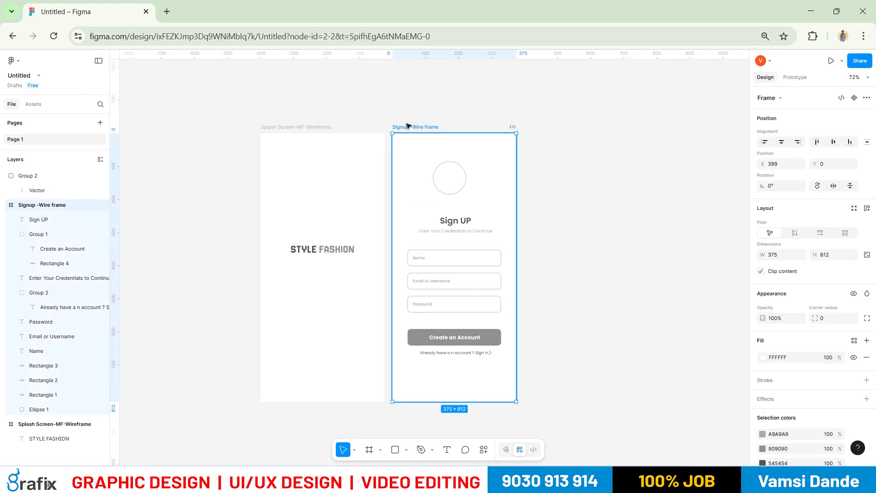
drag(409, 124, 544, 122)
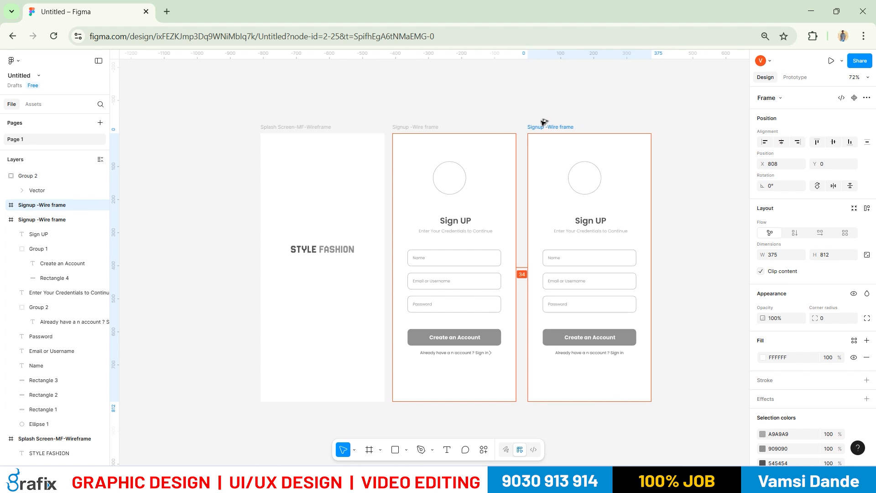
click(548, 114)
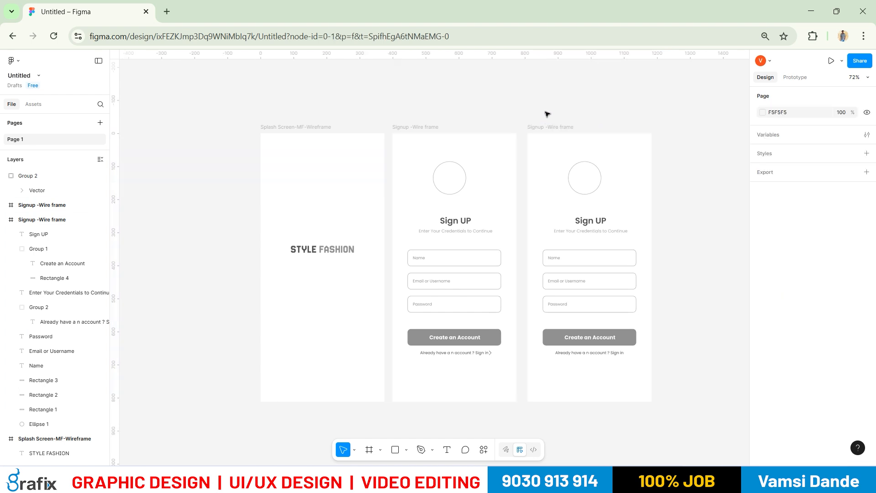
Delete the words "Sign in" from the account line under the button in the duplicated frame.
double_click(617, 355)
scroll(616, 358, up, 10)
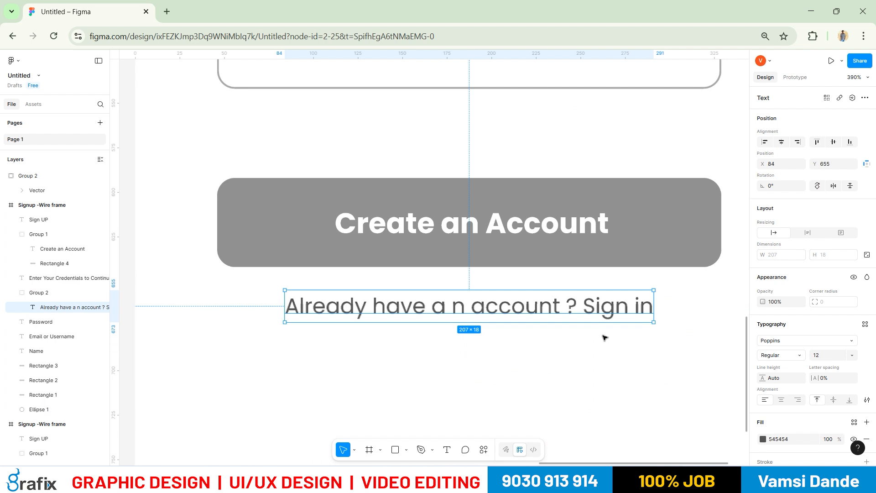
double_click(606, 312)
drag(584, 309, 653, 312)
key(BackSpace)
key(Escape)
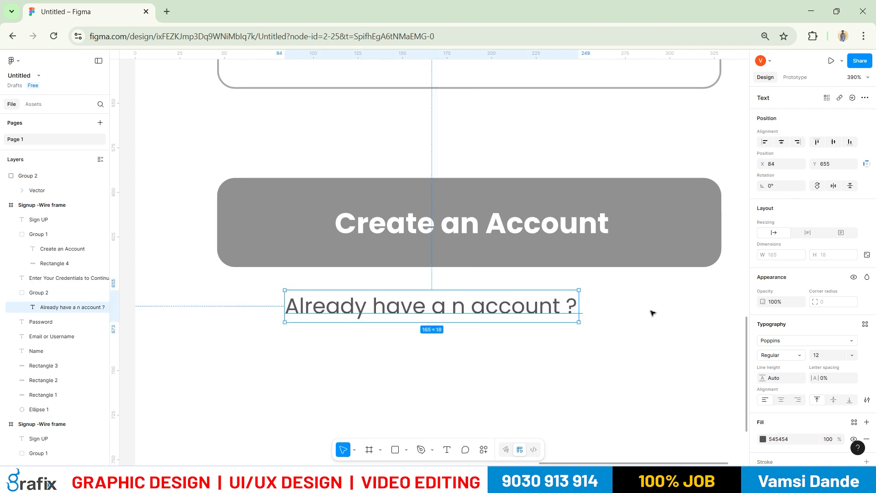
drag(395, 308, 646, 307)
double_click(646, 307)
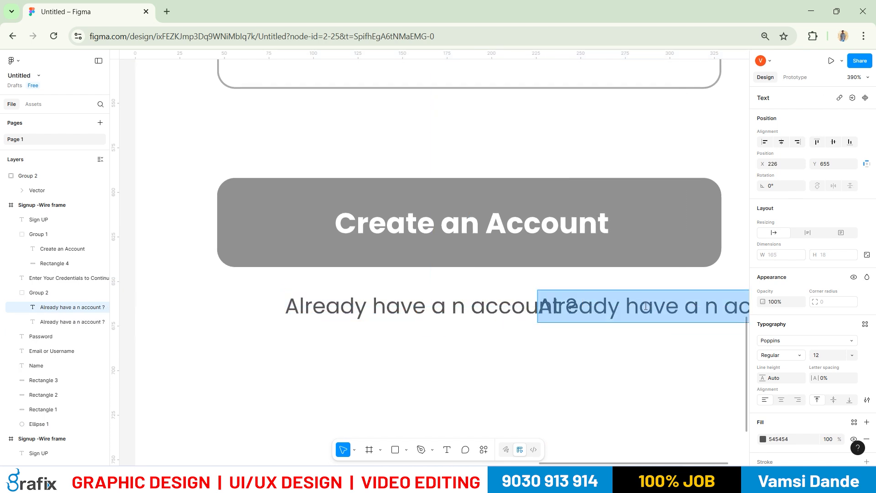
text(Sign in)
key(Escape)
key(Delete)
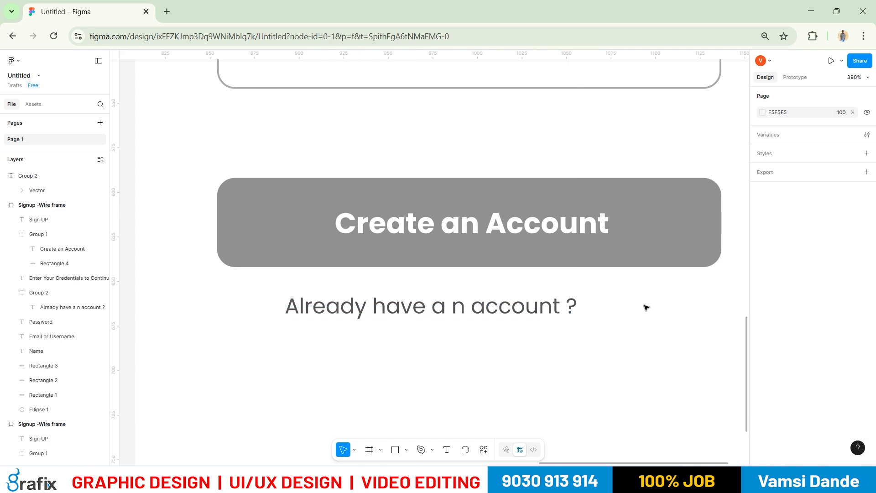
Cut the words "Sign in" out of the account line under the button in the original signup frame.
scroll(456, 338, down, 5)
scroll(458, 344, down, 3)
scroll(333, 329, up, 8)
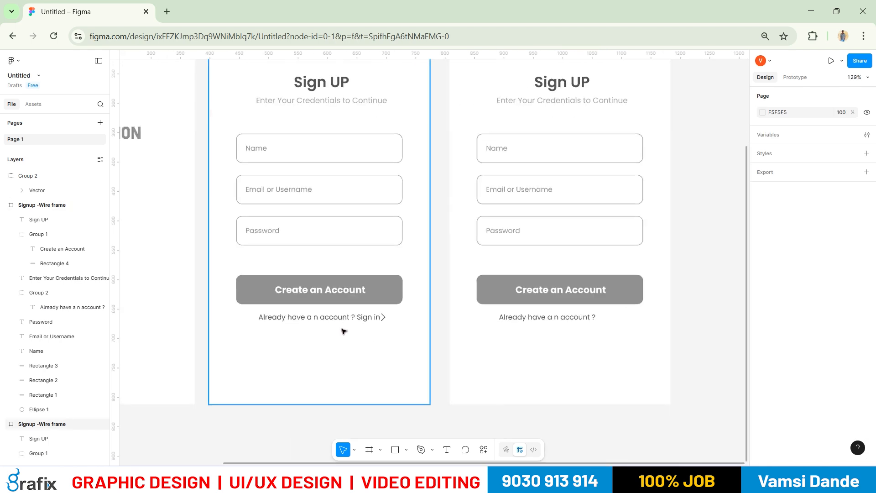
key(t)
click(375, 315)
key(ctrl+a)
key(Escape)
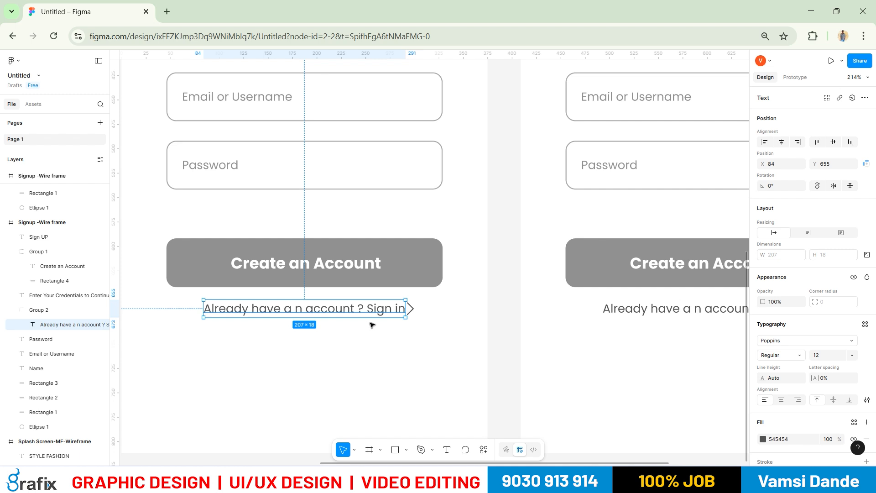
double_click(364, 311)
drag(365, 310, 408, 308)
key(ctrl+c)
key(BackSpace)
key(Escape)
Duplicate the shortened account line, replace the copy's text with "Sign in", and place it directly after the question mark.
drag(290, 311, 389, 321)
key(ctrl+v)
key(Escape)
scroll(425, 347, down, 4)
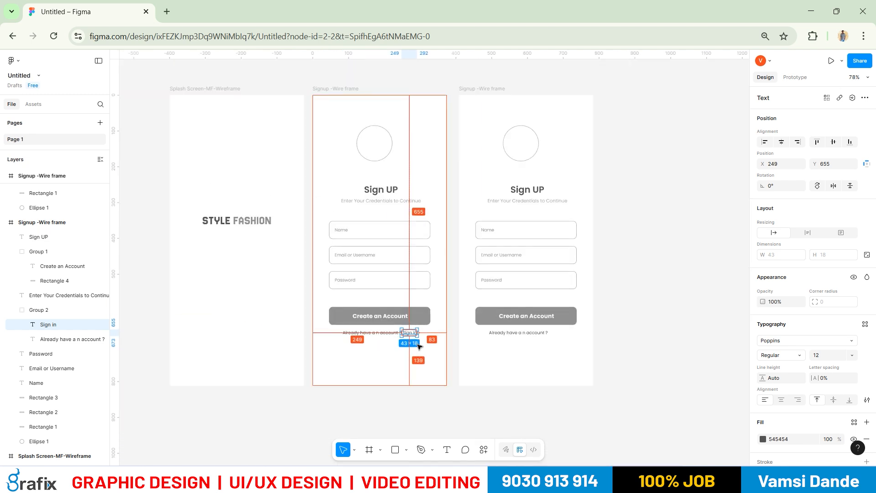
key(Left)
click(449, 406)
scroll(421, 355, up, 4)
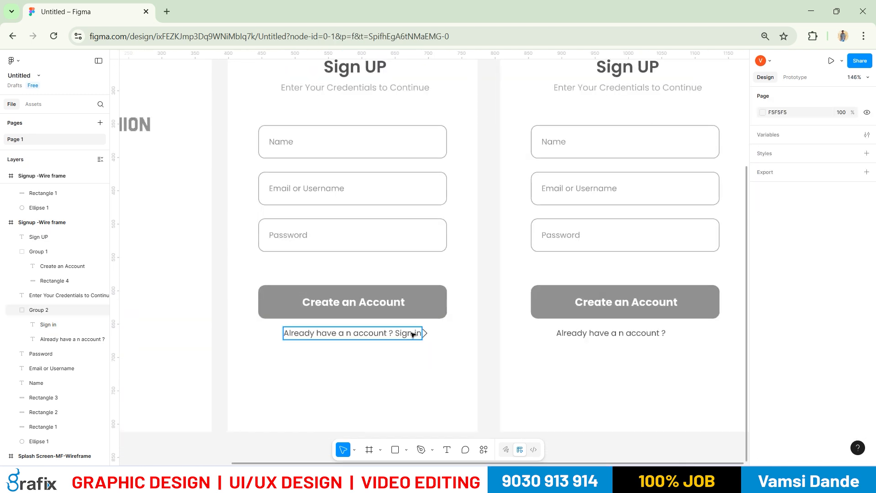
click(413, 333)
drag(422, 333, 405, 331)
key(ctrl+z)
Set the font weight of the separate "Sign in" text in the signup frame to SemiBold.
key(t)
double_click(376, 335)
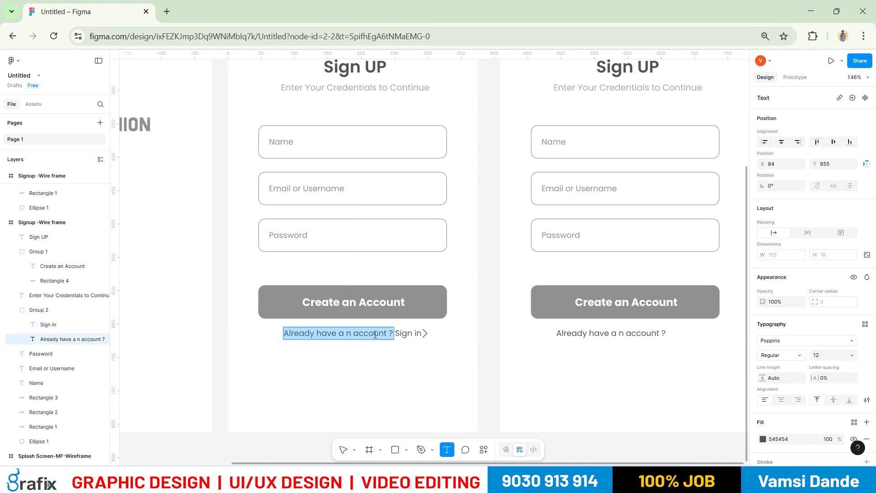
click(403, 335)
click(406, 337)
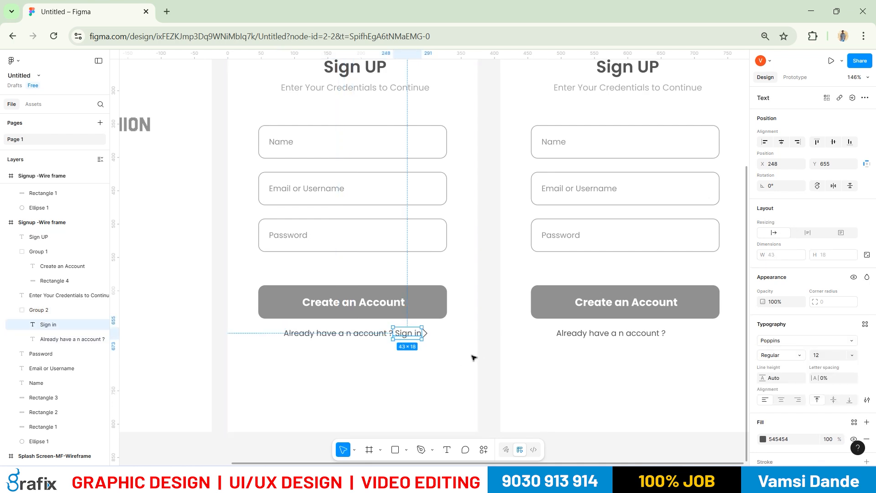
click(782, 356)
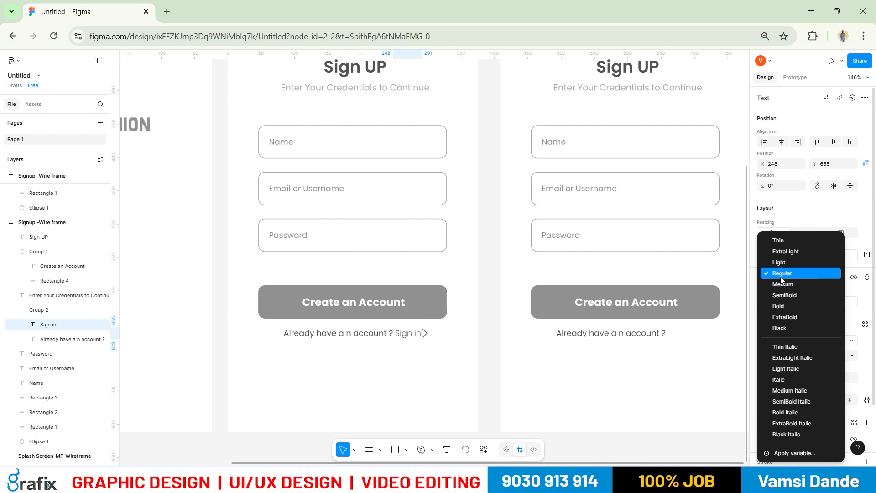
click(781, 294)
click(434, 370)
Thicken the stroke of the arrow after "Sign in" to match the bolder text.
ctrl+scroll(421, 329, up, 5)
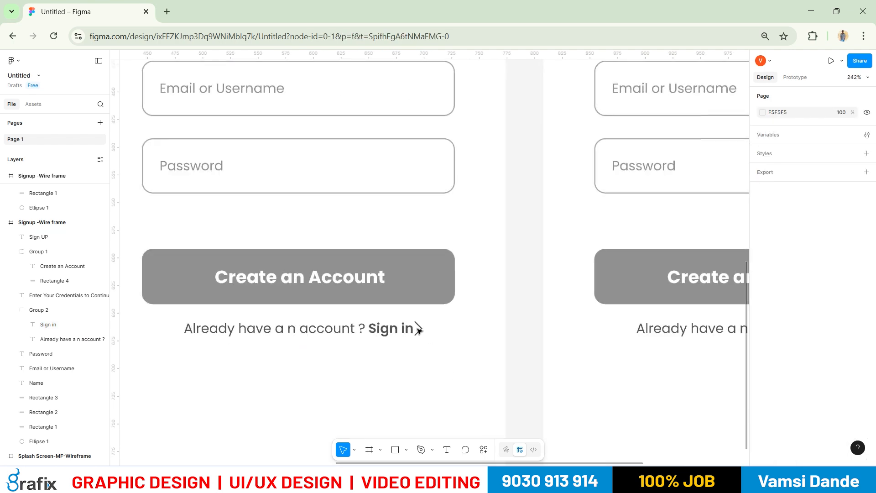
click(414, 325)
click(418, 328)
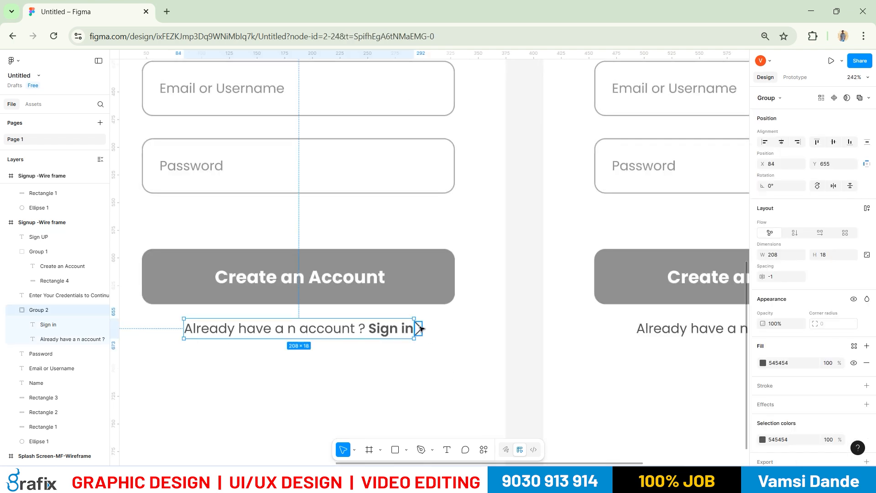
key(Return)
click(517, 337)
key(shift+1)
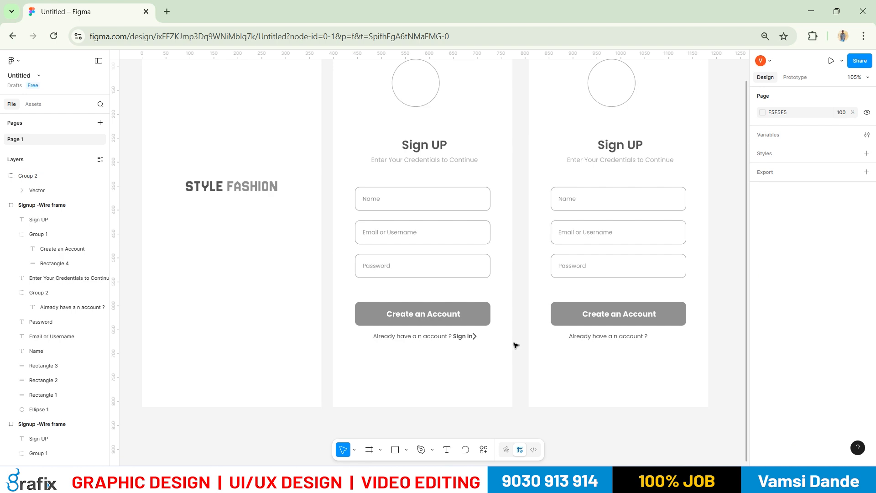
Change the duplicated frame's Sign UP heading to "Login".
scroll(540, 294, up, 2)
scroll(546, 304, down, 2)
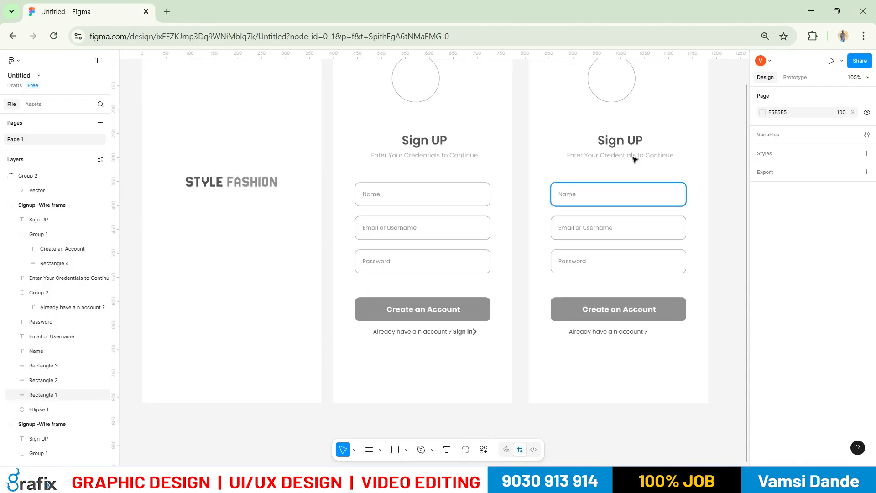
click(630, 142)
key(Return)
text(Login)
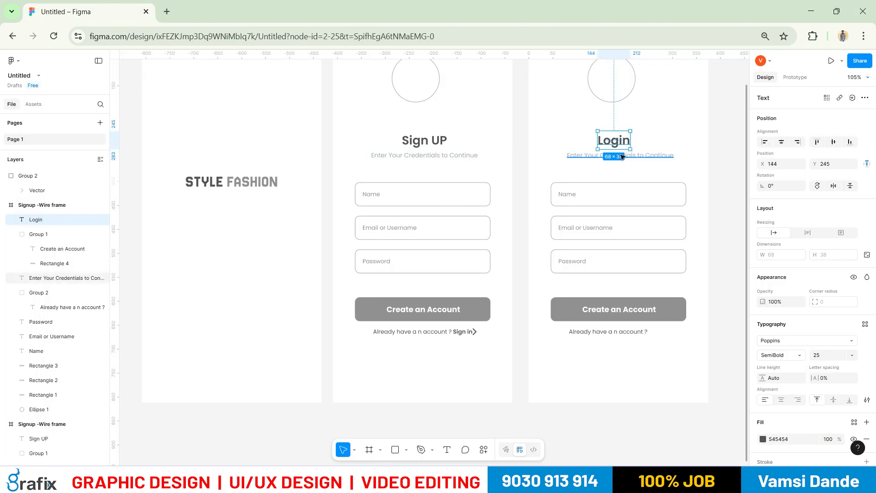
Change the subtitle below the Login heading to "Enter your Email & Password".
click(618, 160)
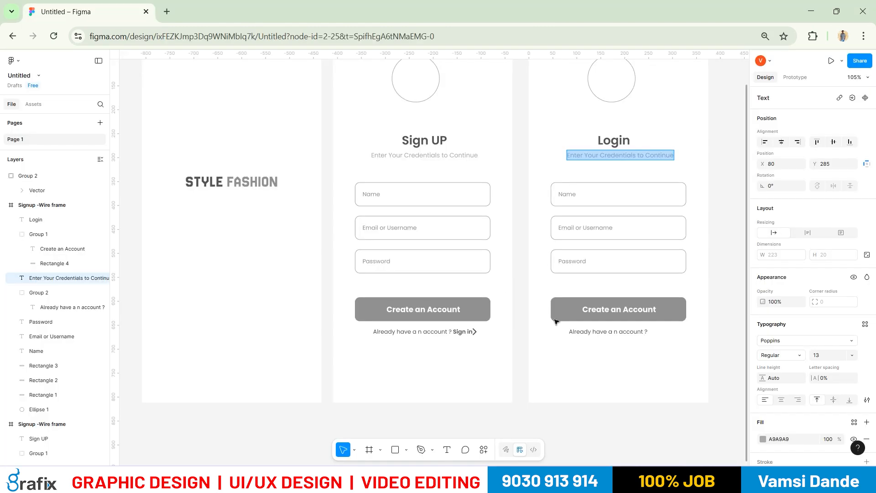
text(Enter your Email & Password)
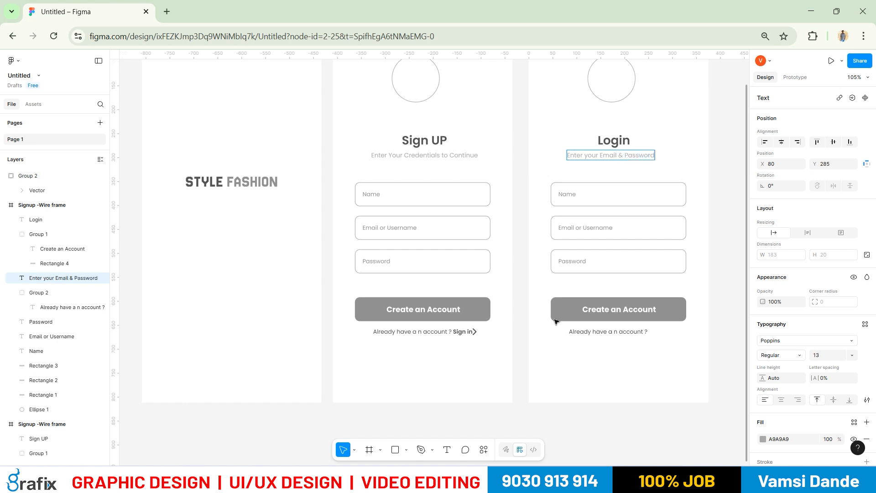
key(alt)
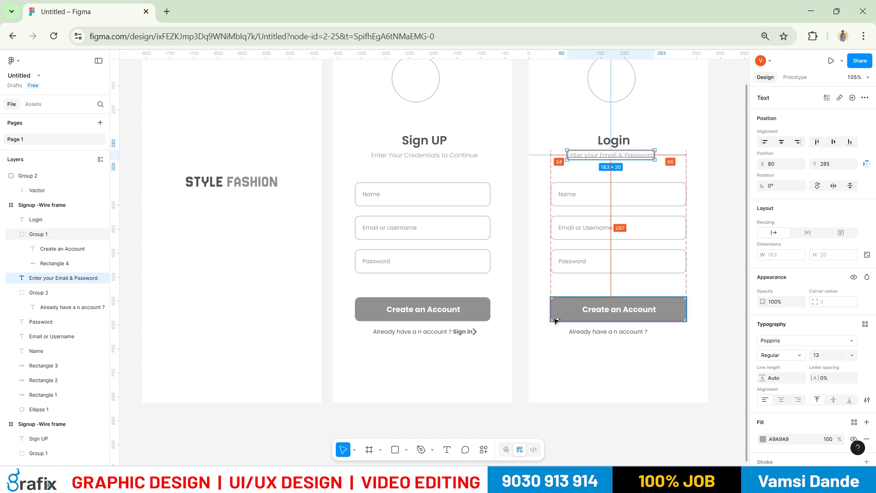
Align the Login heading and its subtitle on their horizontal centers.
shift+click(616, 141)
click(729, 148)
drag(729, 148, 516, 209)
click(781, 142)
click(671, 294)
Compare the duplicated Login frame's input fields with the login screen in the Dribbble reference.
drag(671, 294, 667, 289)
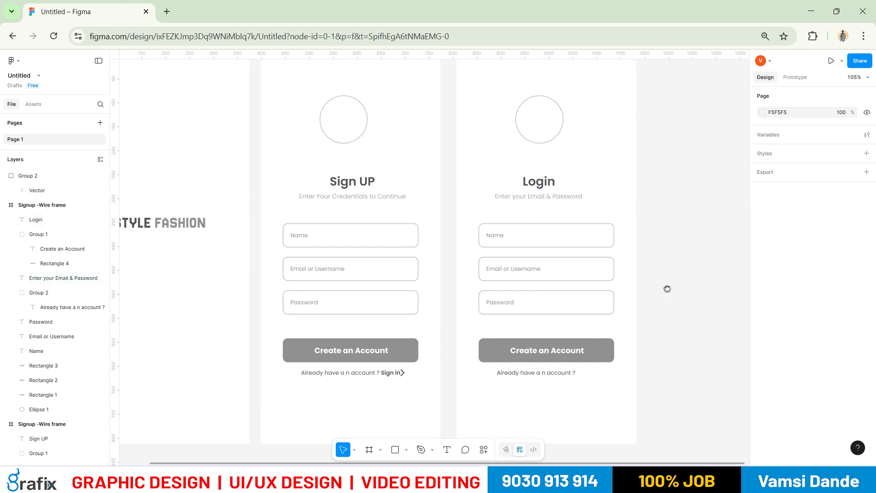
key(alt+Tab)
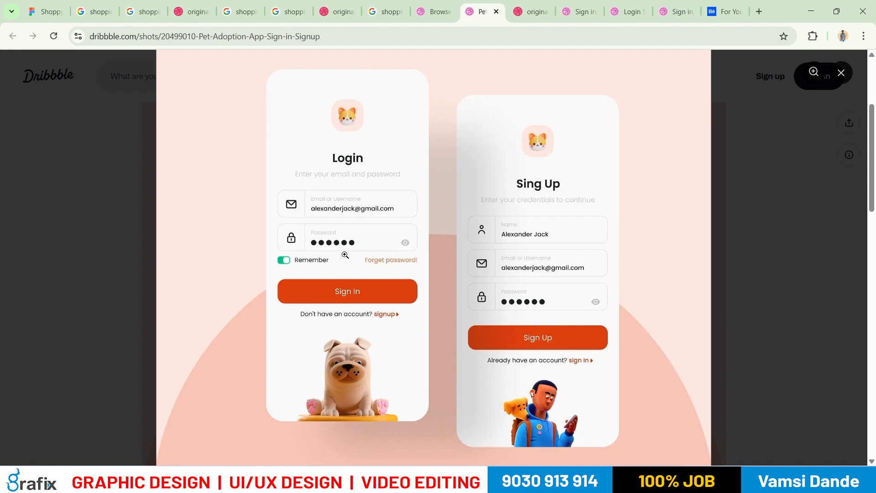
key(alt+Tab)
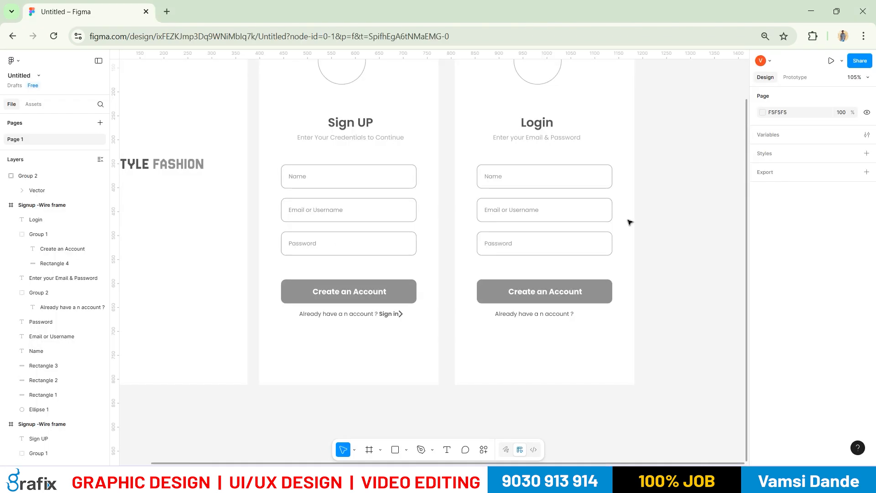
double_click(493, 177)
key(alt+Tab)
key(alt+Tab)
key(Escape)
drag(632, 163, 459, 193)
key(alt+Tab)
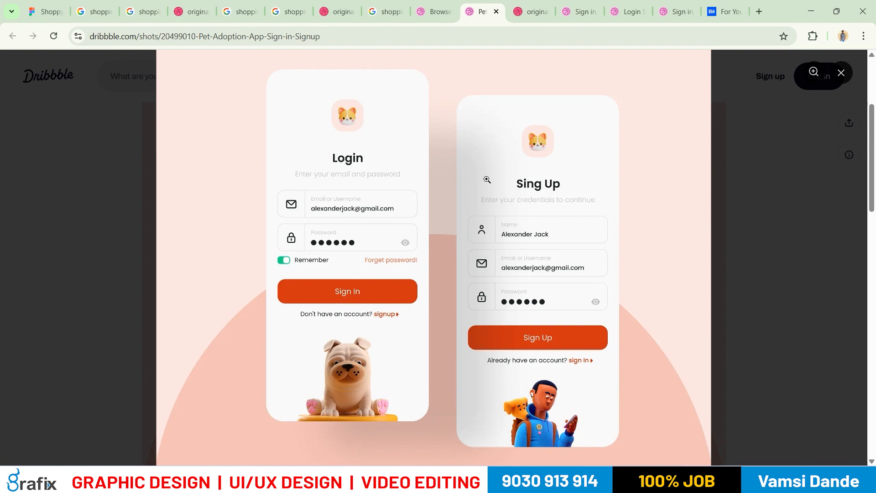
key(alt+Tab)
click(646, 194)
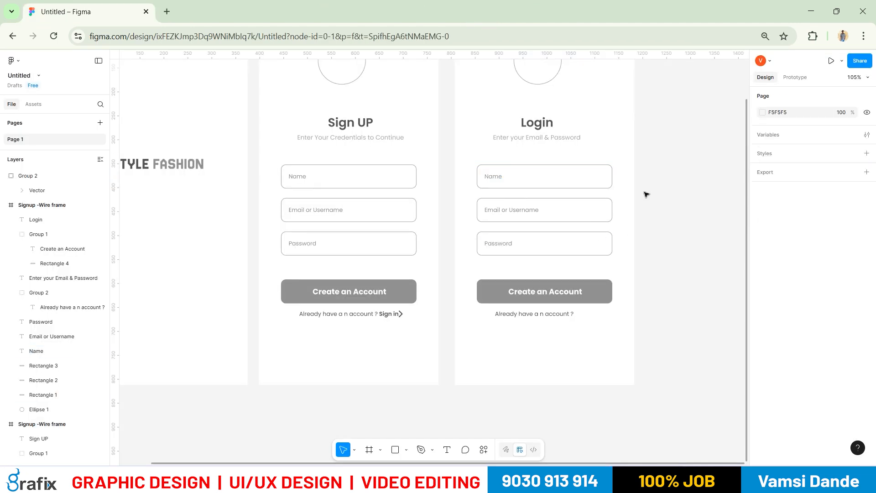
key(ctrl+z)
click(646, 194)
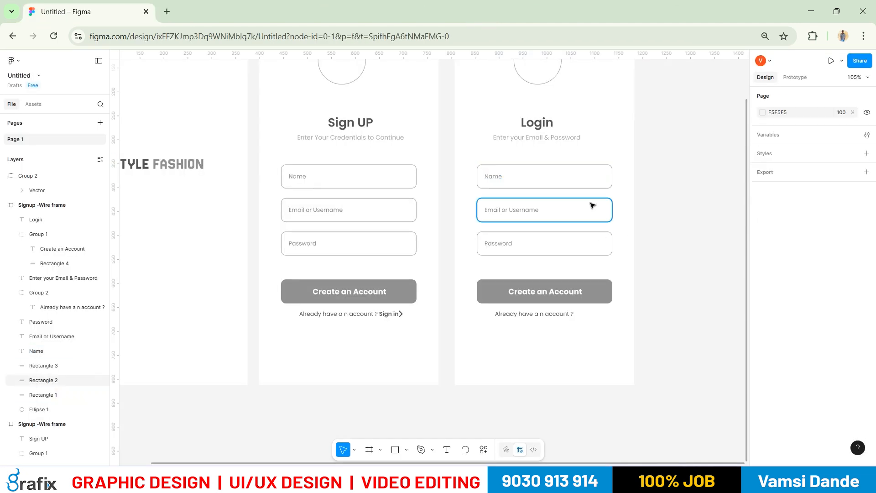
Move the Login frame's Email or Username and Password fields up into the Name field's place.
scroll(592, 205, up, 1)
scroll(620, 218, up, 1)
drag(660, 166, 412, 374)
key(alt+Tab)
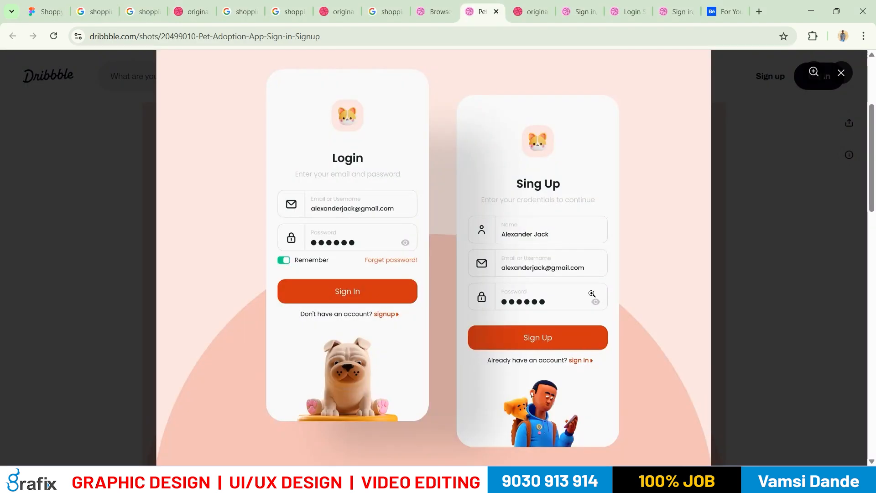
key(alt+Tab)
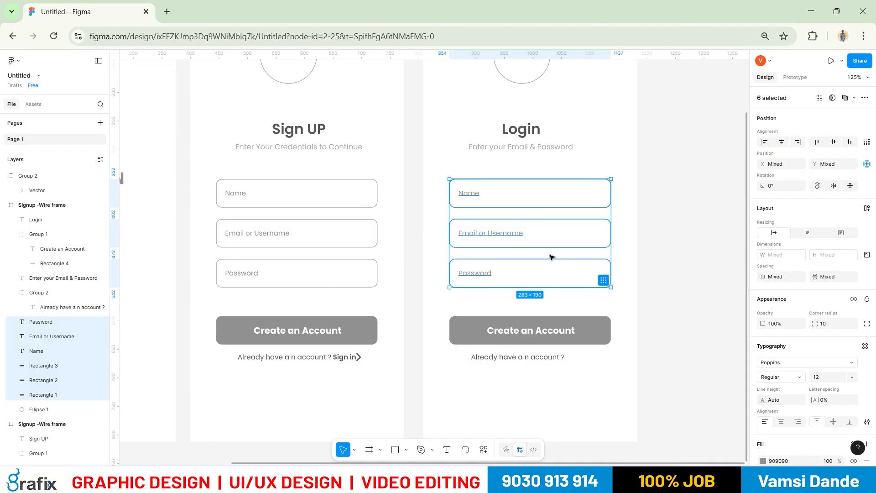
click(509, 233)
click(543, 264)
drag(651, 218, 447, 291)
drag(489, 237, 487, 195)
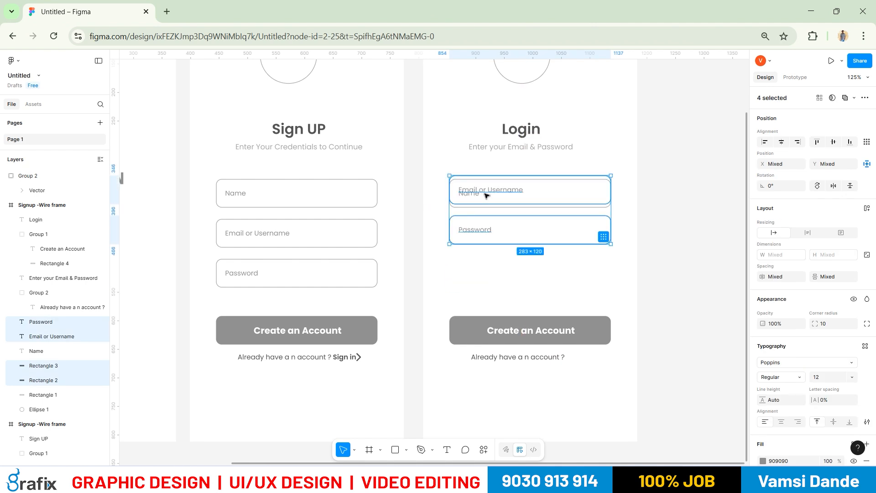
Remove the Name field from the Login frame, keeping the Email or Username and Password fields in place.
key(Delete)
key(ctrl+z)
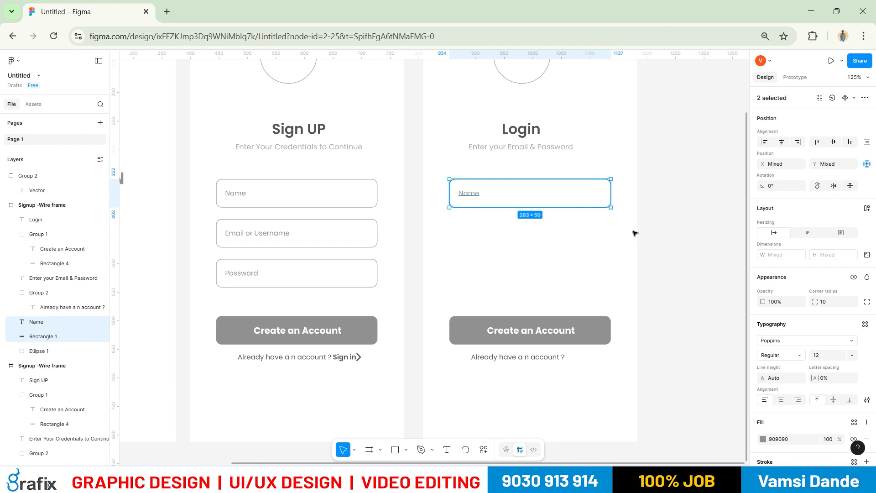
key(ctrl+z)
key(ctrl+shift+z)
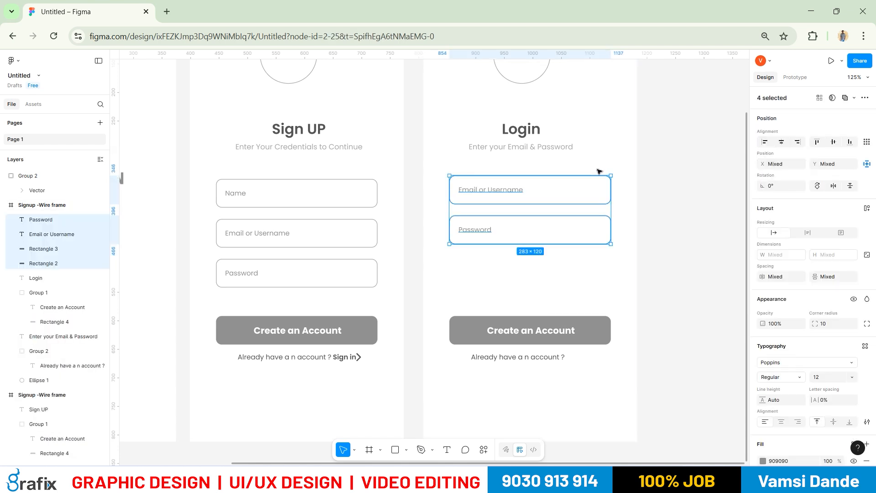
click(688, 249)
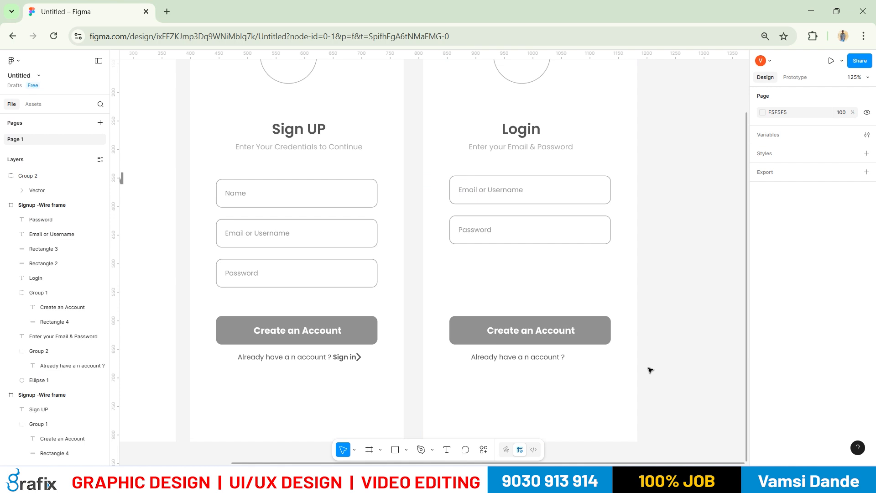
Duplicate the Email or Username label below the Login frame's Password field and change its text to "Remember me".
key(alt+Tab)
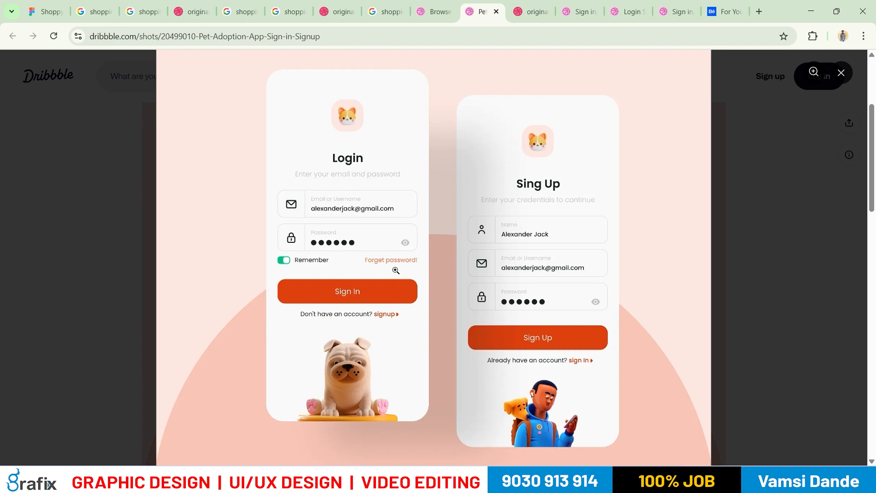
key(alt+Tab)
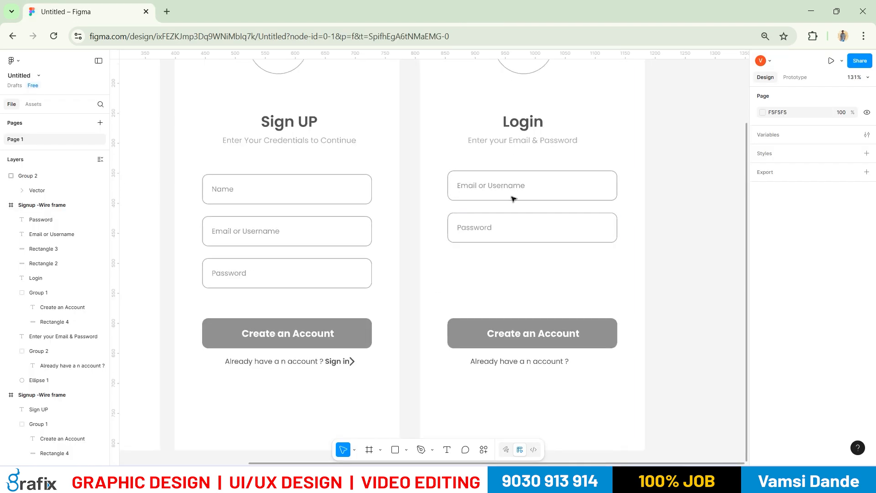
click(510, 187)
drag(510, 189, 502, 260)
double_click(502, 259)
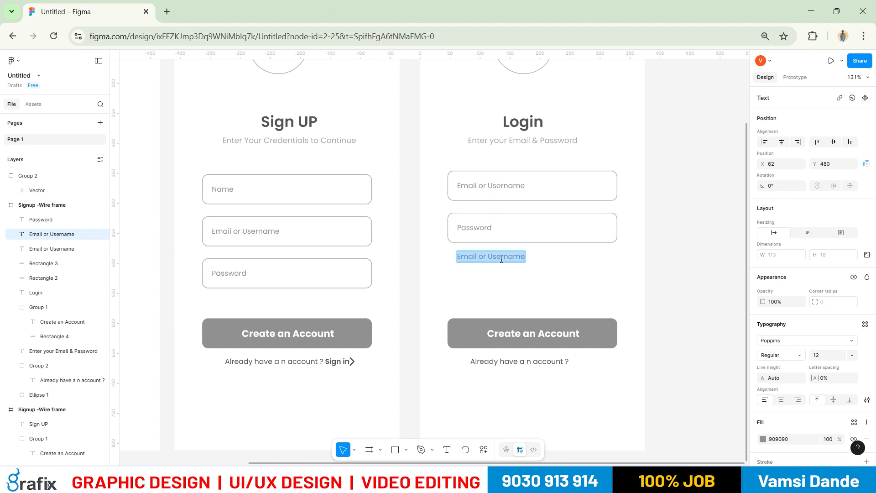
text(Remember me)
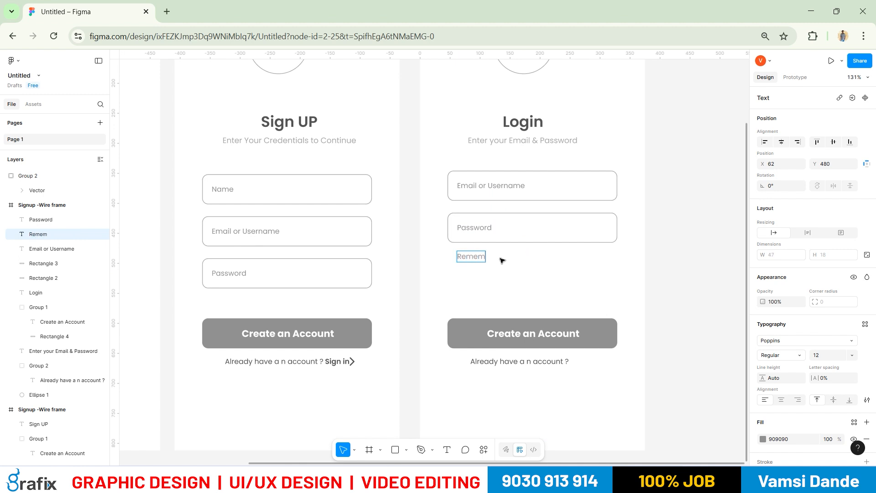
key(Escape)
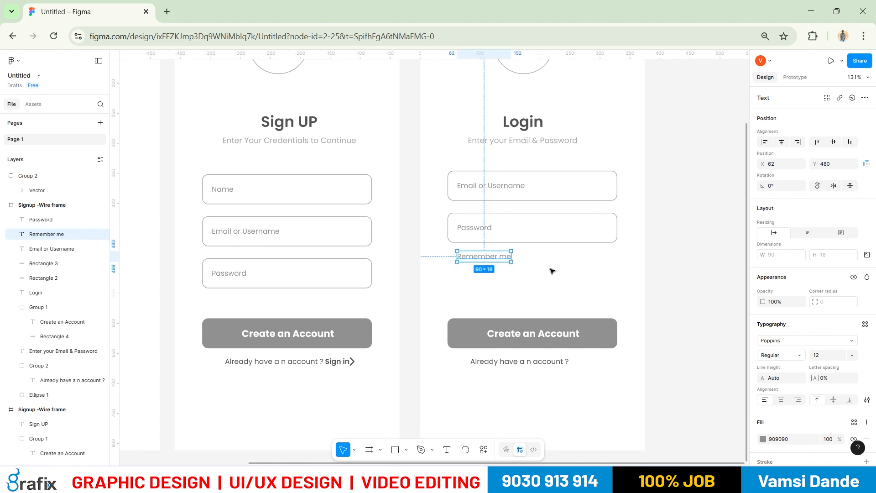
Duplicate the Remember me text across to the other end of its row and change the copy to "Forget Password".
scroll(551, 271, up, 1)
alt+drag(487, 256, 622, 256)
key(alt+Tab)
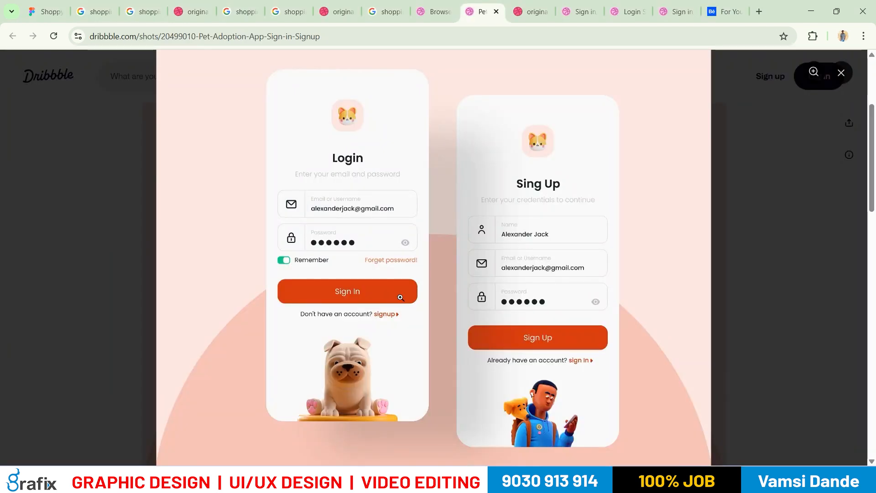
key(alt+Tab)
double_click(603, 256)
text(For)
key(BackSpace)
text(org)
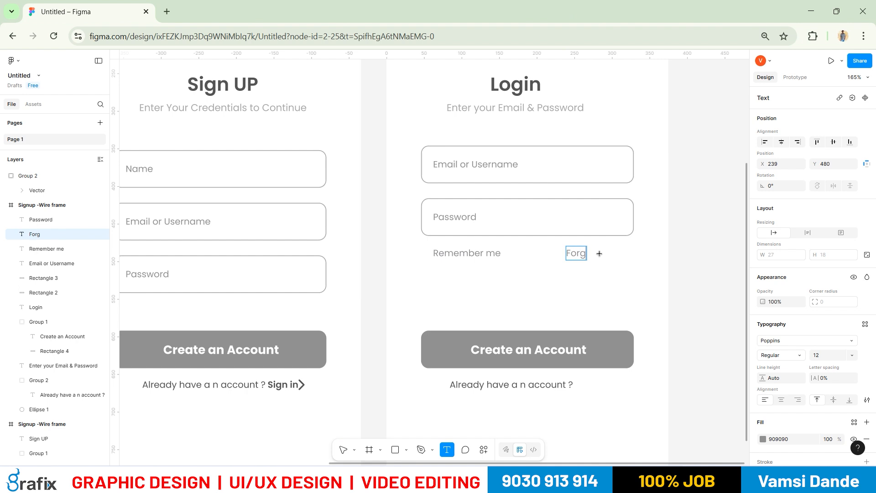
text(et Passwp)
key(BackSpace)
text(ord)
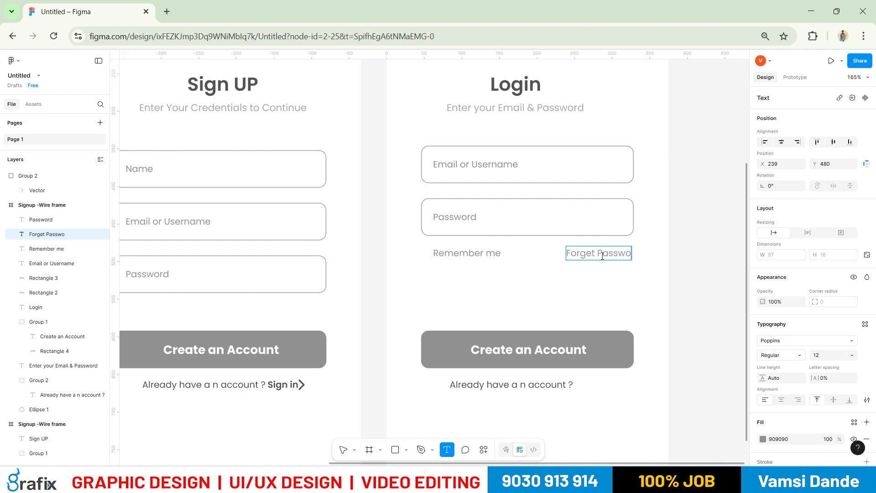
Nudge the Forget Password text left so it sits inside the Password field's right edge.
key(Escape)
key(shift+Left)
key(shift+Left)
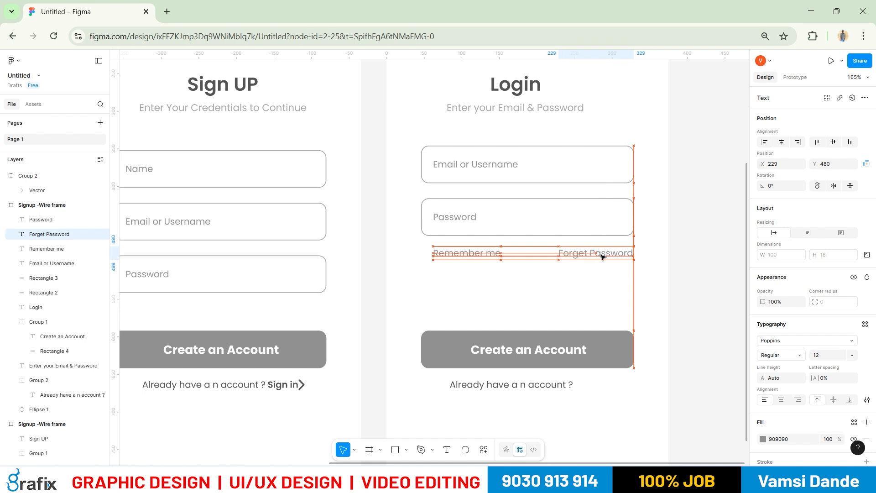
scroll(602, 257, down, 3)
Check the reference's field icons and insert the user icon with the Feather Icons plugin.
click(602, 326)
key(alt+Tab)
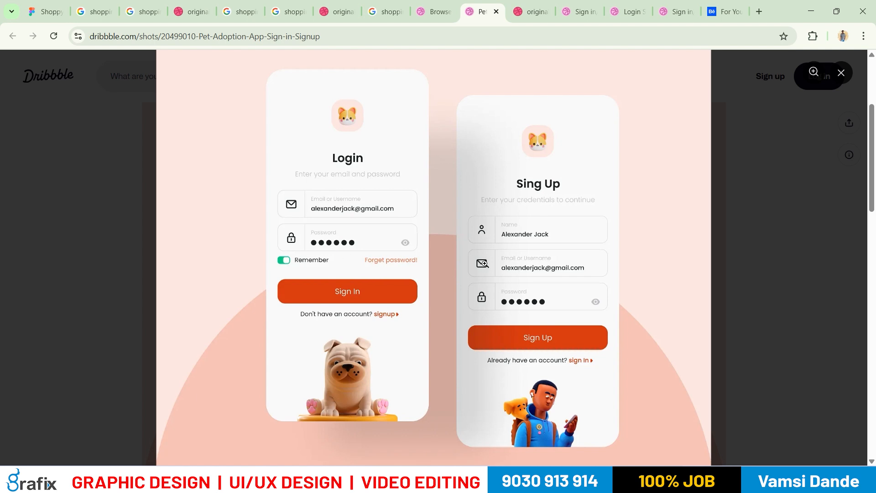
key(alt+Tab)
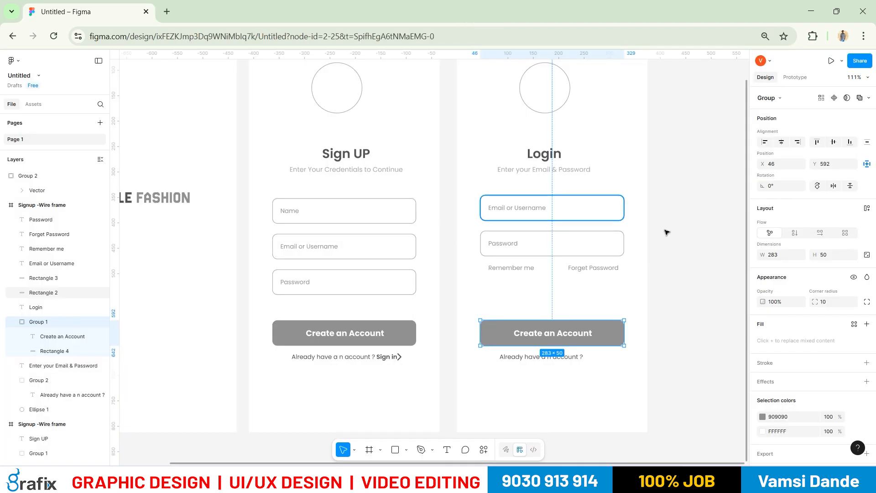
right_click(707, 231)
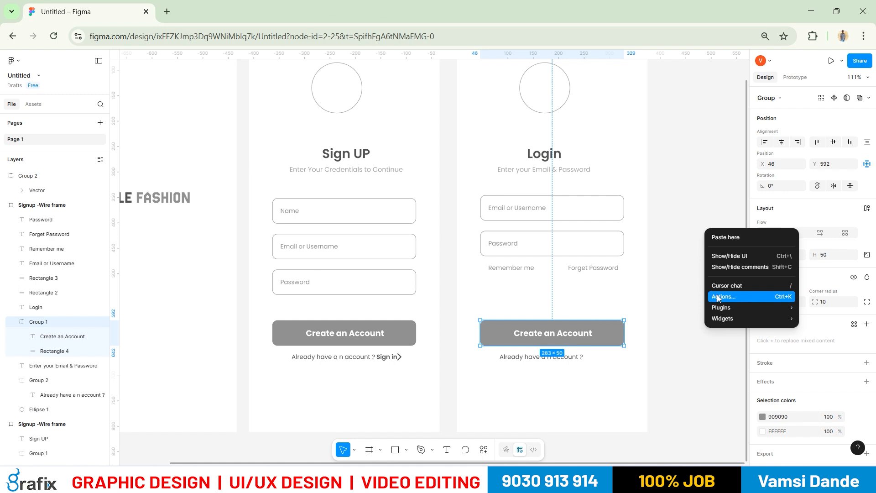
mouse_move(721, 307)
click(686, 315)
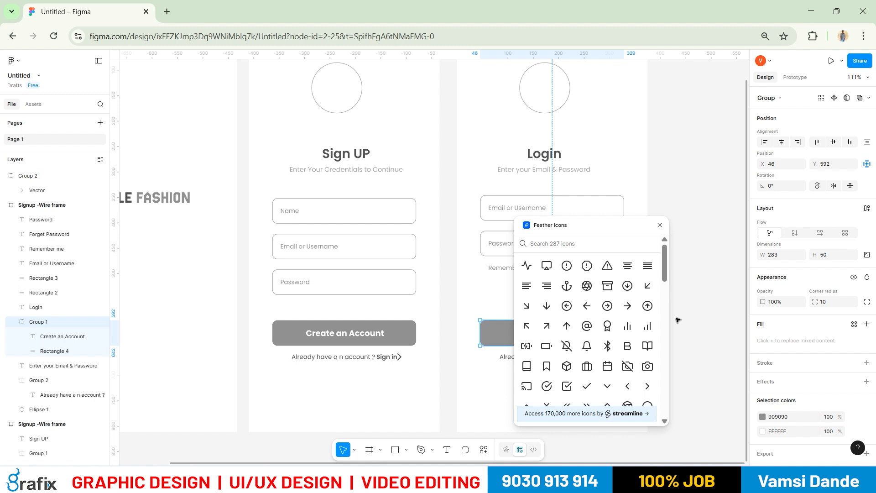
text(user)
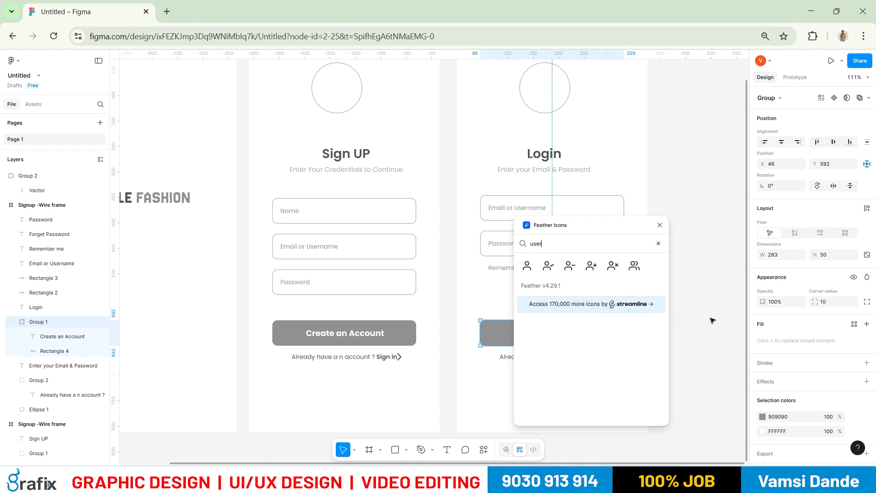
click(528, 268)
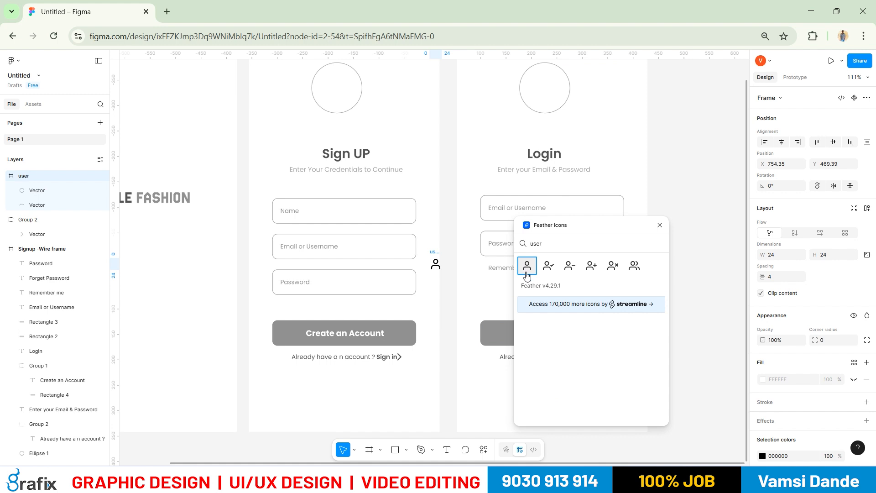
Insert the mail, lock and eye icons from Feather Icons and close the plugin.
text(mail)
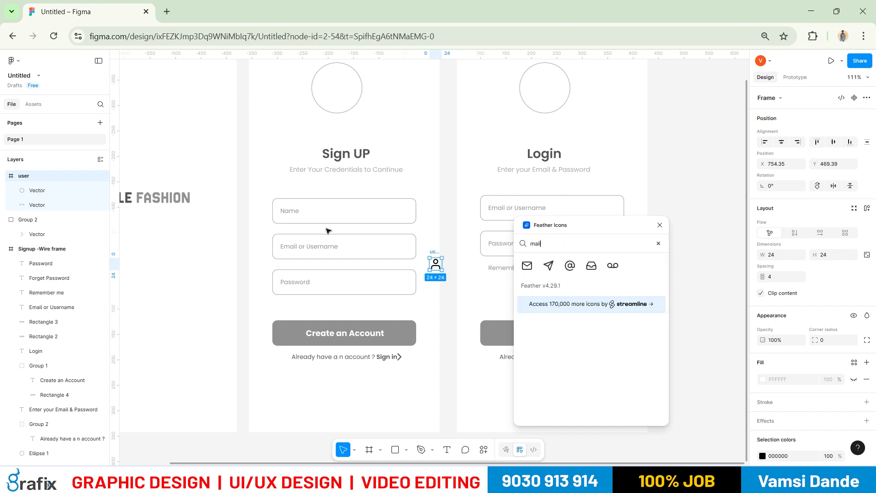
click(528, 265)
text(lock)
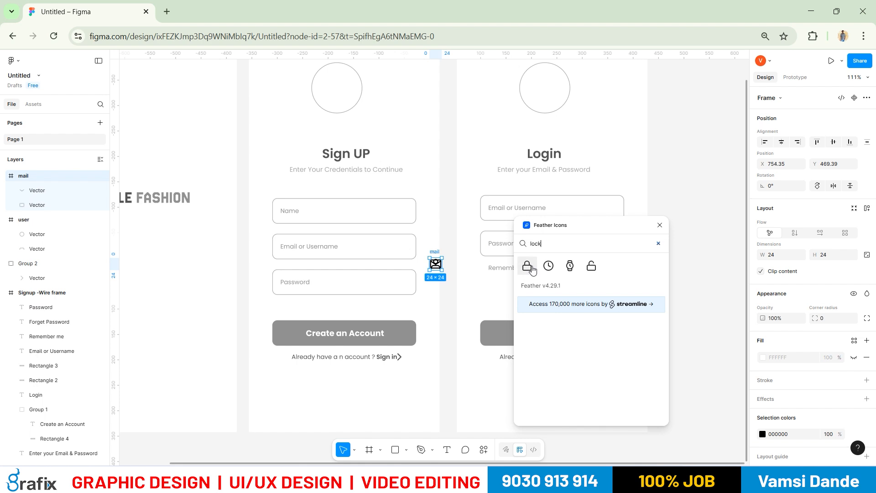
click(531, 269)
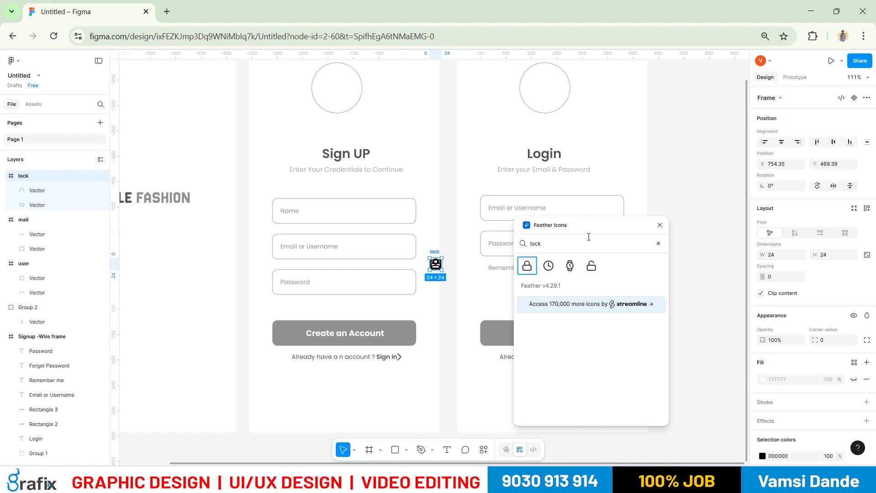
text(eye)
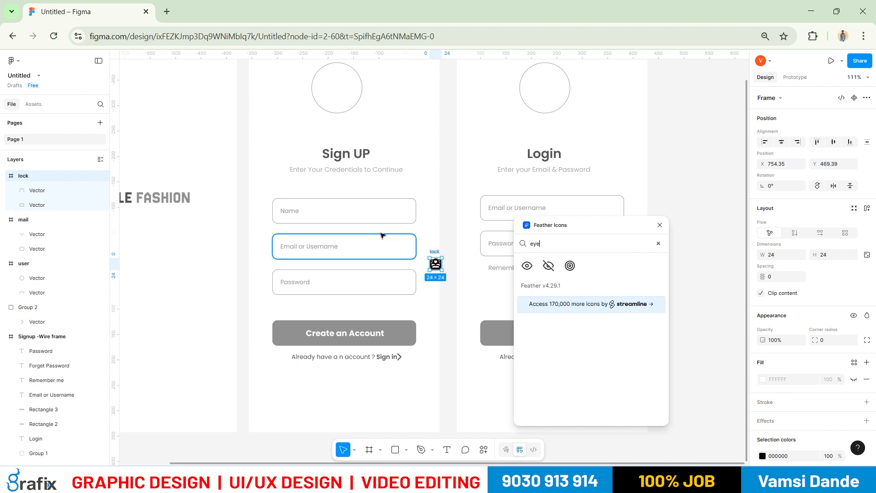
click(527, 266)
click(660, 226)
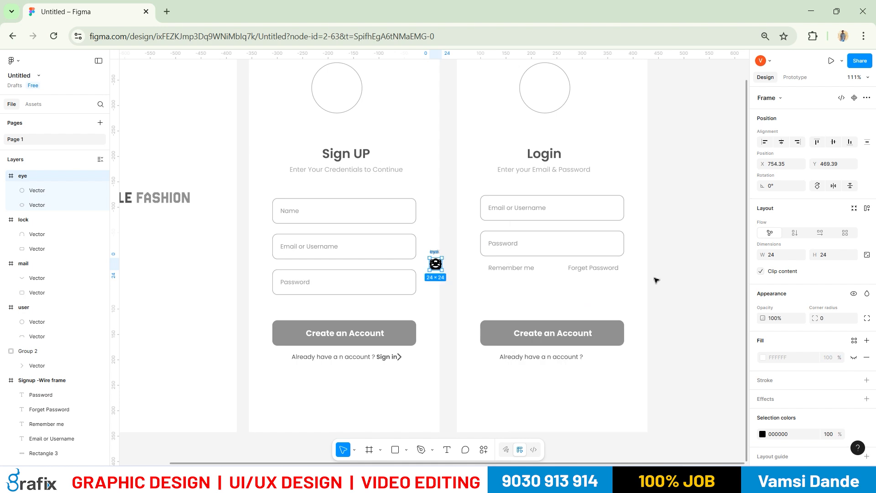
key(alt+Tab)
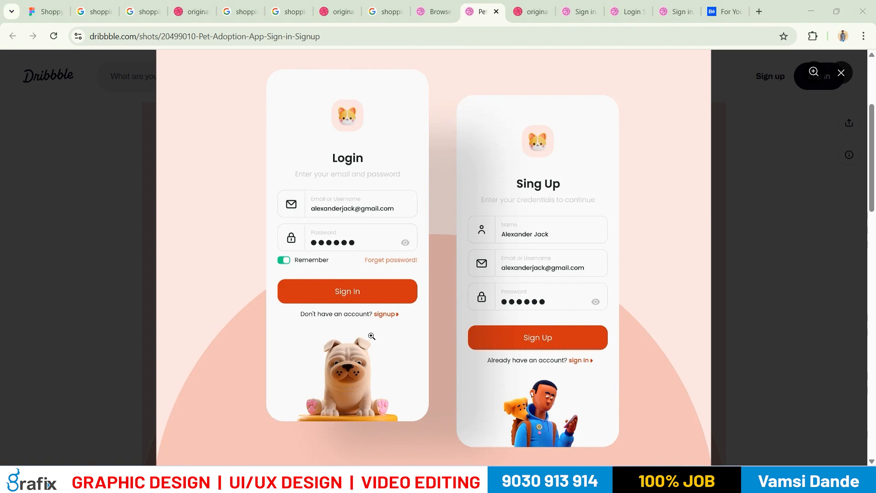
key(alt+Tab)
scroll(517, 246, up, 2)
click(506, 244)
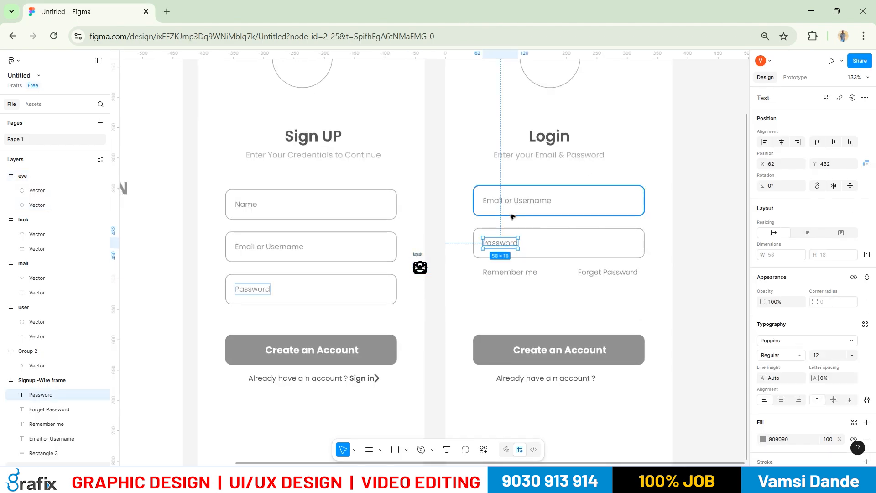
shift+click(514, 215)
click(664, 296)
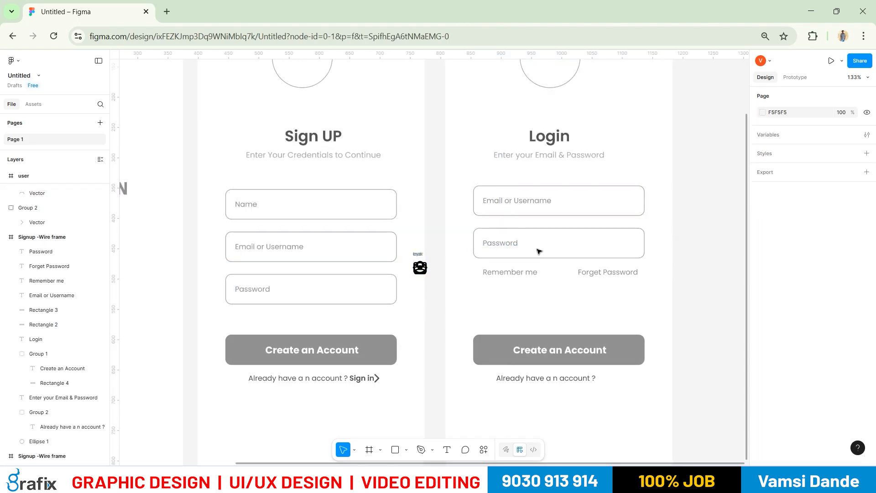
Shift the Login screen's Email or Username and Password placeholder texts right together to X 82, leaving room for icons.
click(503, 242)
shift+click(519, 197)
key(shift+Right)
key(shift+Right)
key(shift+Right)
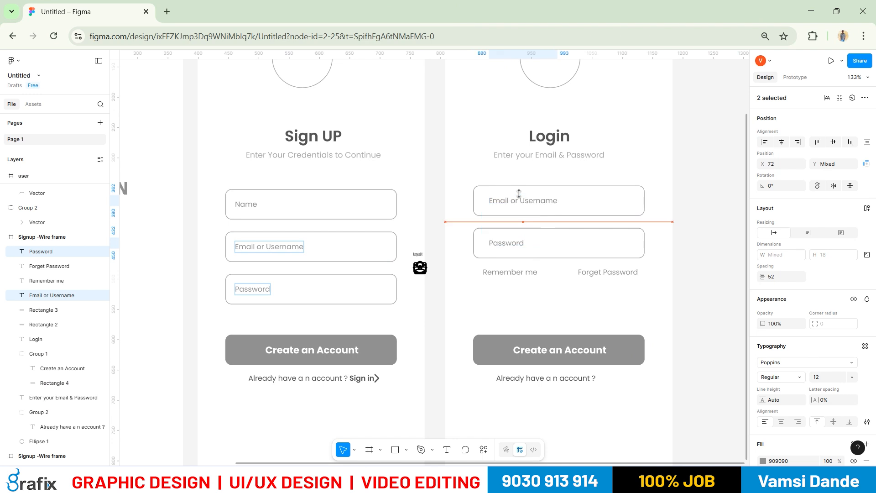
key(shift+Left)
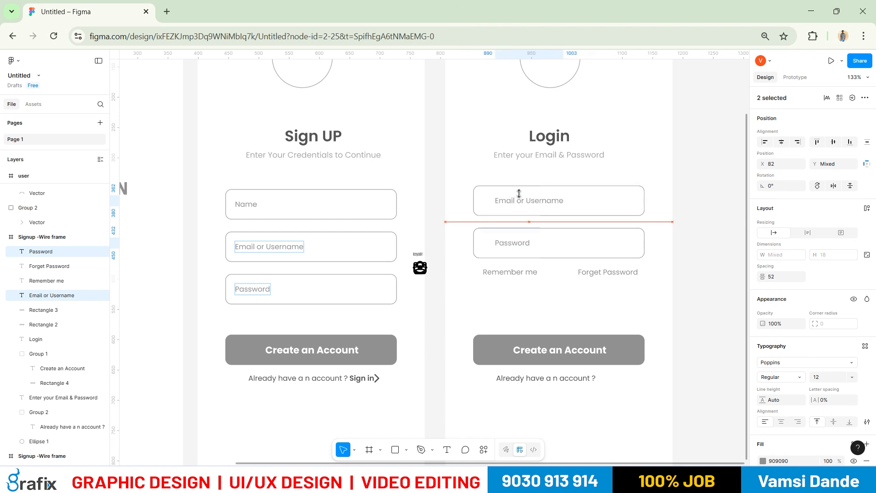
Shift the Sign UP screen's Name, Email or Username and Password placeholder texts right together to X 82.
click(251, 210)
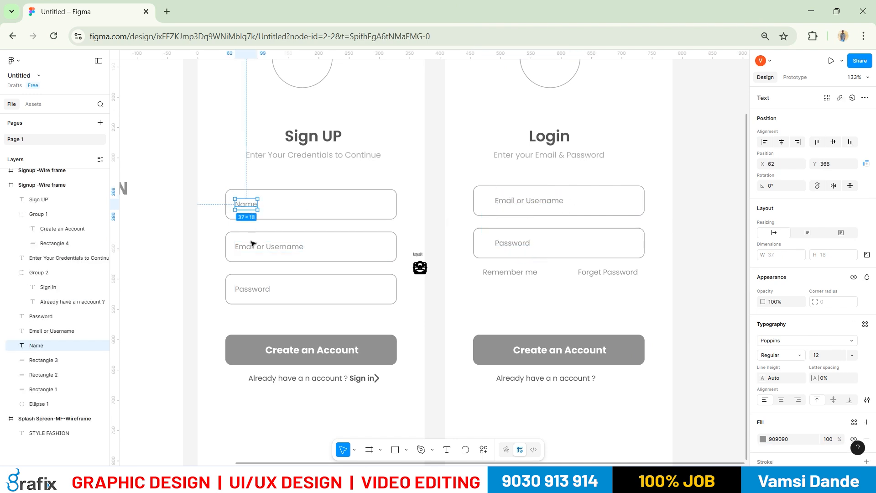
shift+click(250, 246)
shift+click(249, 290)
key(shift+Right)
key(shift+Right)
click(761, 275)
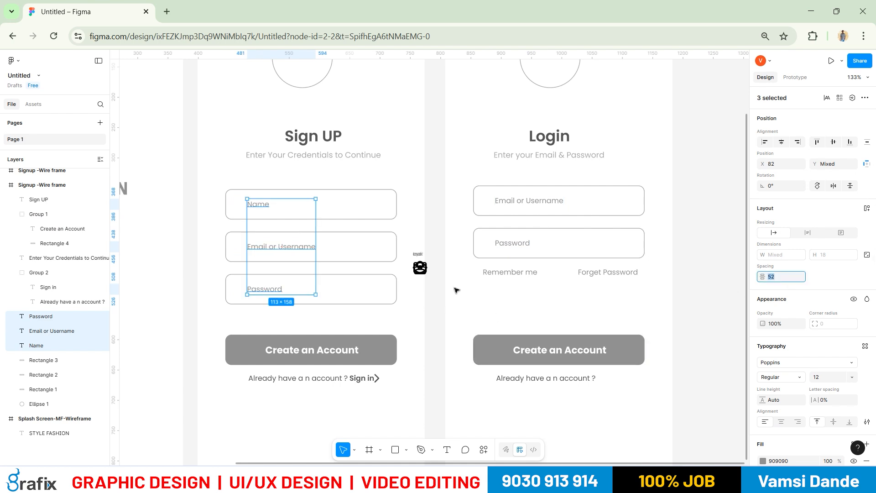
click(433, 288)
click(235, 248)
drag(235, 249, 433, 228)
scroll(442, 295, up, 10)
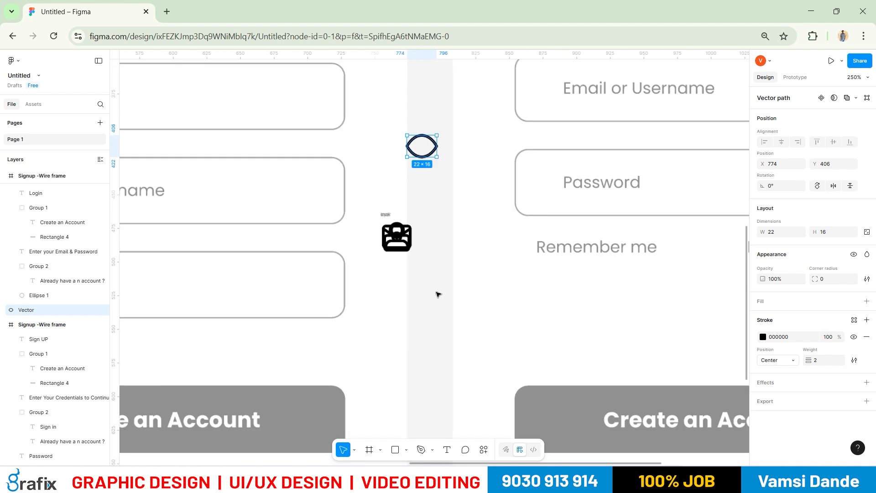
click(427, 292)
Move the eye icon's outline and pupil together out of the stacked icons onto the canvas just right of them.
click(366, 188)
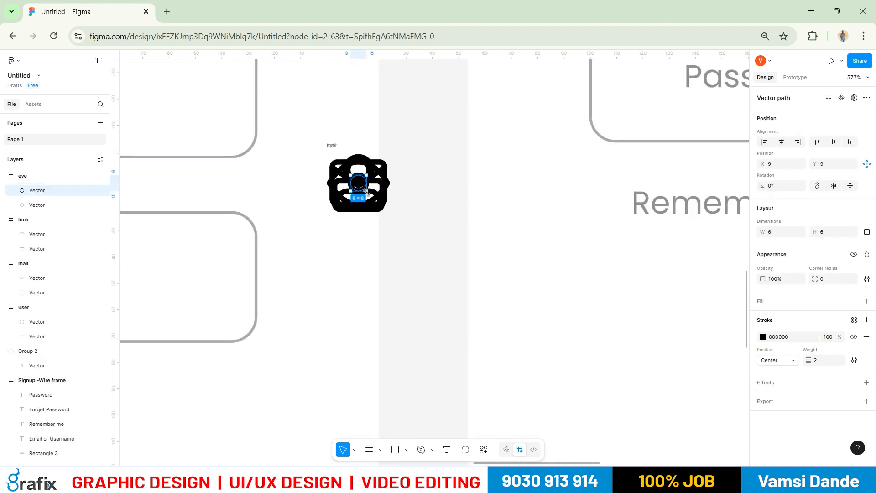
shift+click(375, 196)
drag(366, 188, 444, 200)
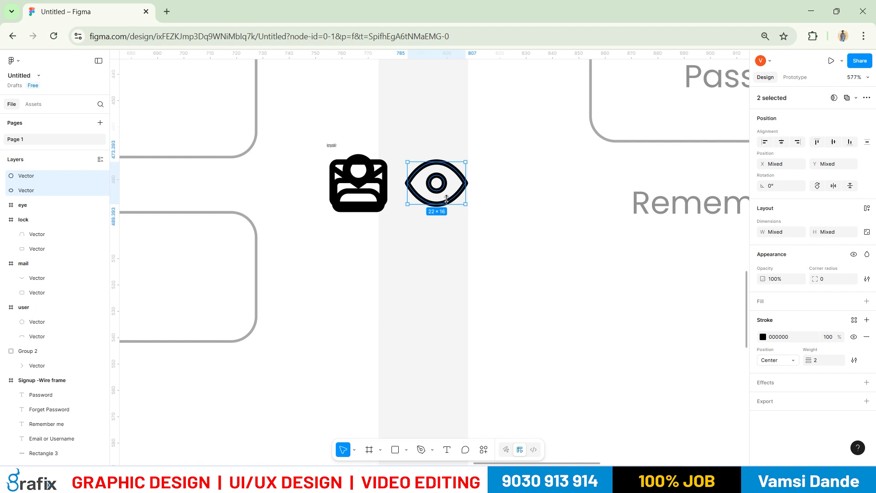
Create a component from the two eye shapes and move it below the stacked icons to about X 782, Y 497.
right_click(424, 162)
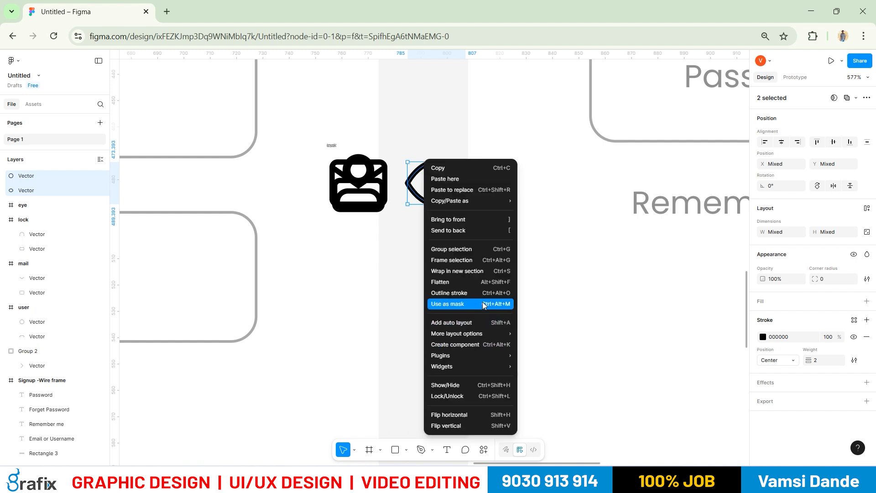
click(494, 341)
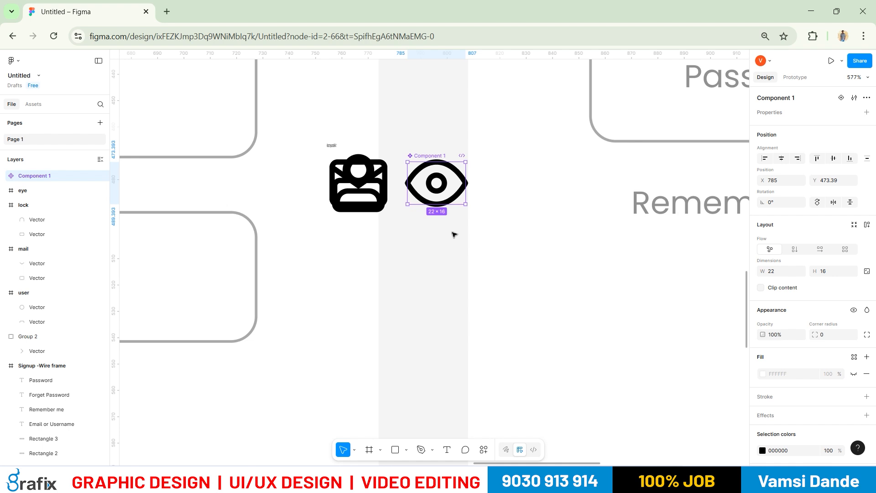
drag(442, 188, 433, 250)
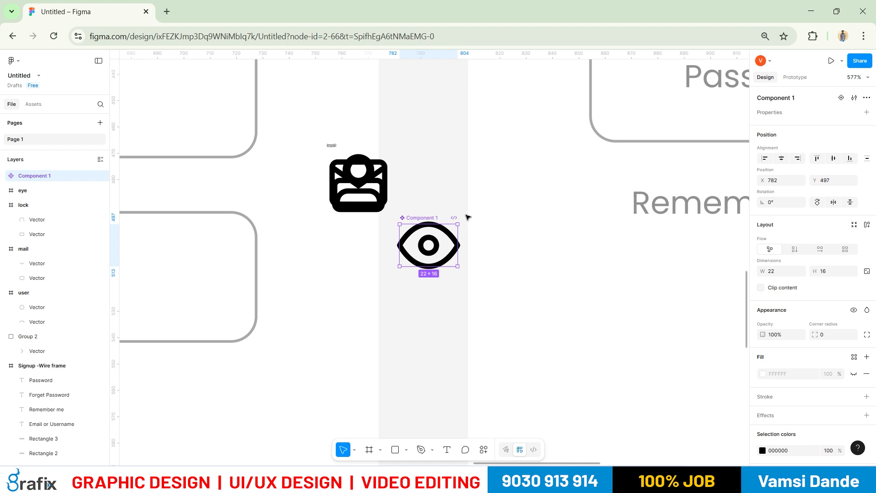
Open the eye component's name for editing, close it without renaming, and bring up the component's available actions.
double_click(432, 218)
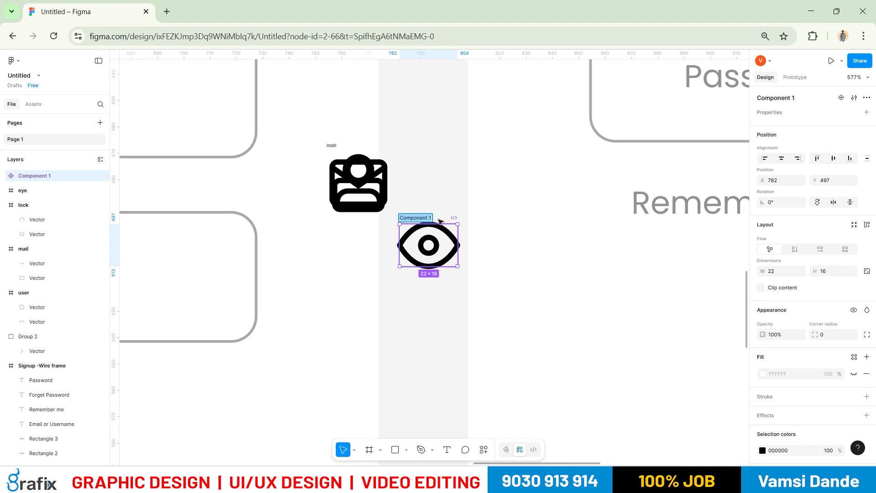
key(Return)
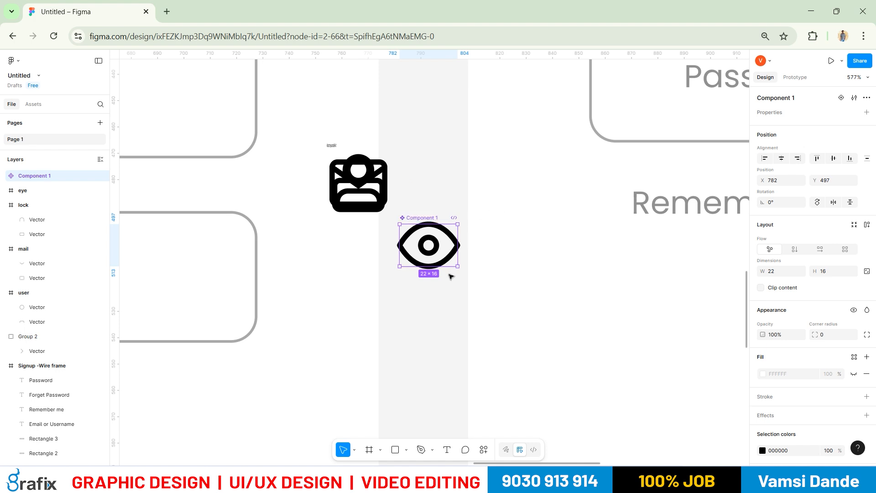
right_click(442, 265)
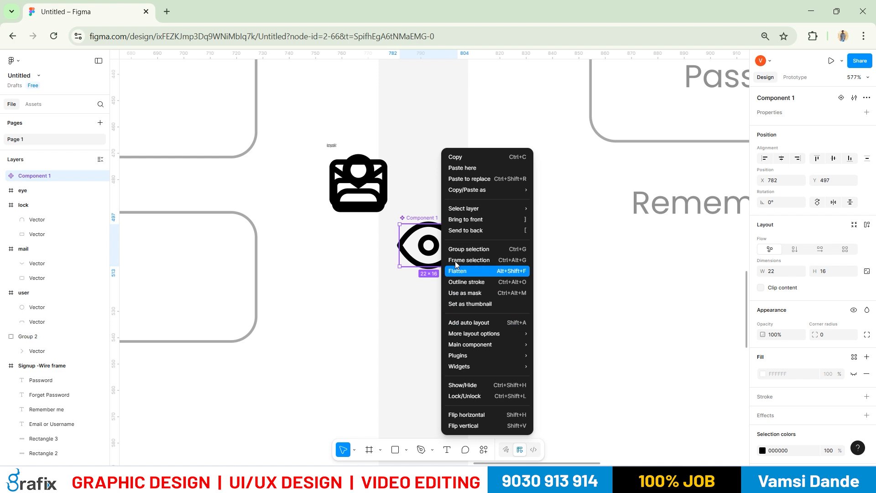
Undo turning the eye icon into a component and group its two vector shapes instead.
click(406, 376)
key(ctrl+z)
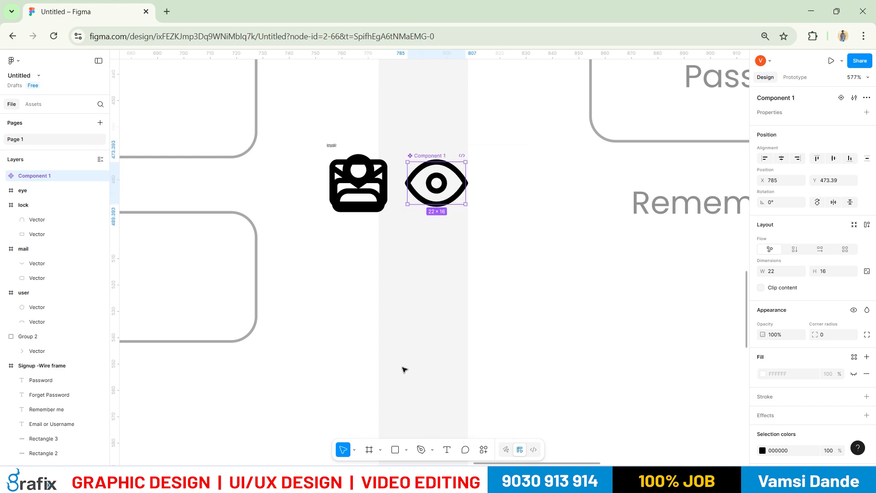
key(ctrl+z)
right_click(443, 161)
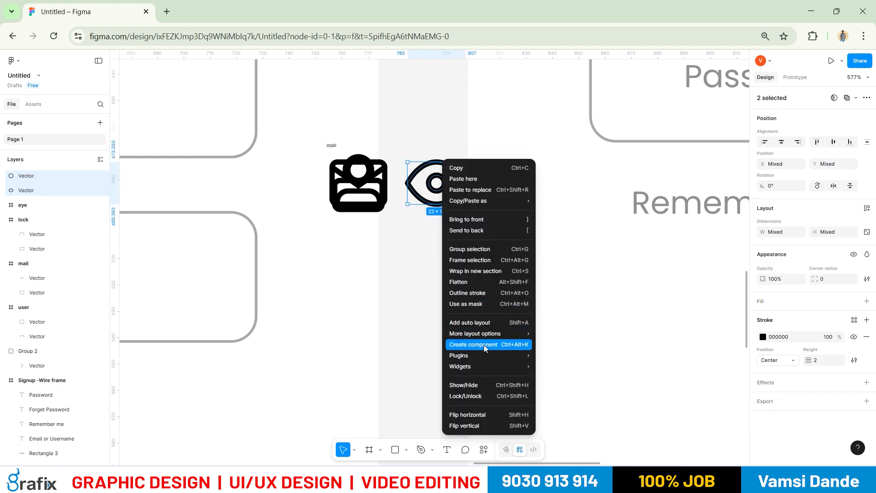
click(466, 249)
click(439, 274)
Move the grouped eye icon into the Login wireframe's Password field, in front of the placeholder text.
click(458, 189)
scroll(429, 256, down, 6)
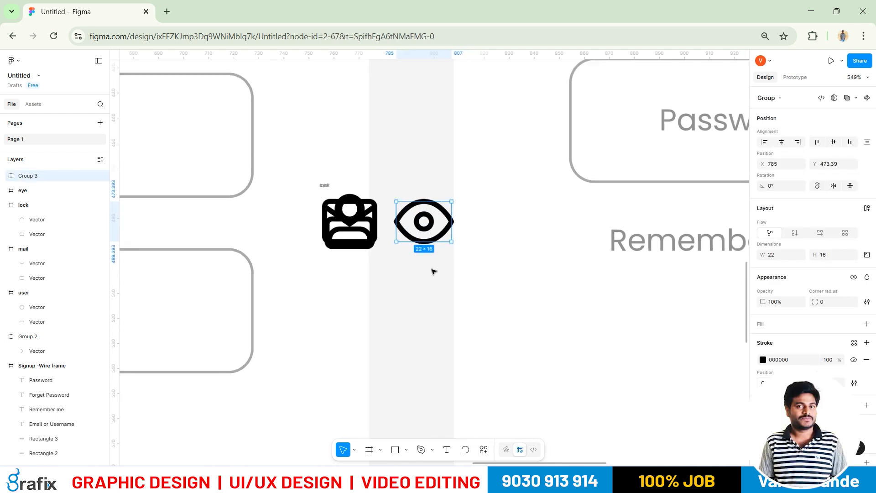
drag(428, 252, 508, 207)
scroll(517, 243, down, 1)
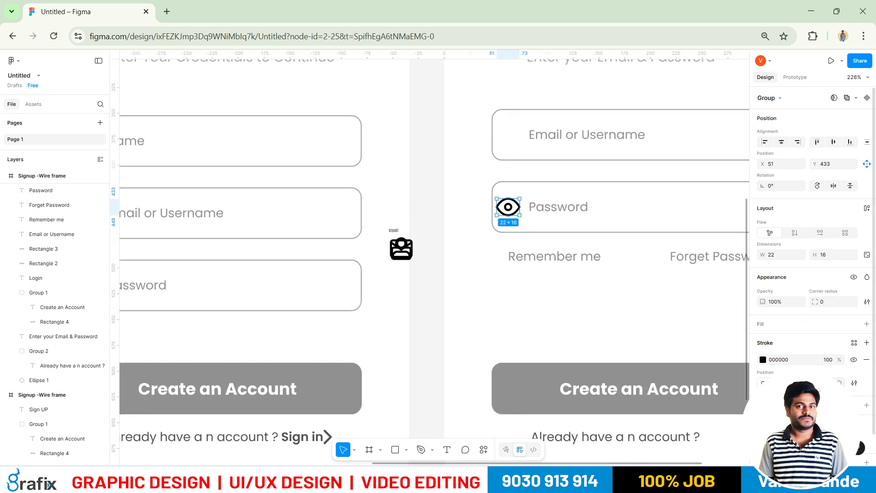
scroll(518, 219, up, 6)
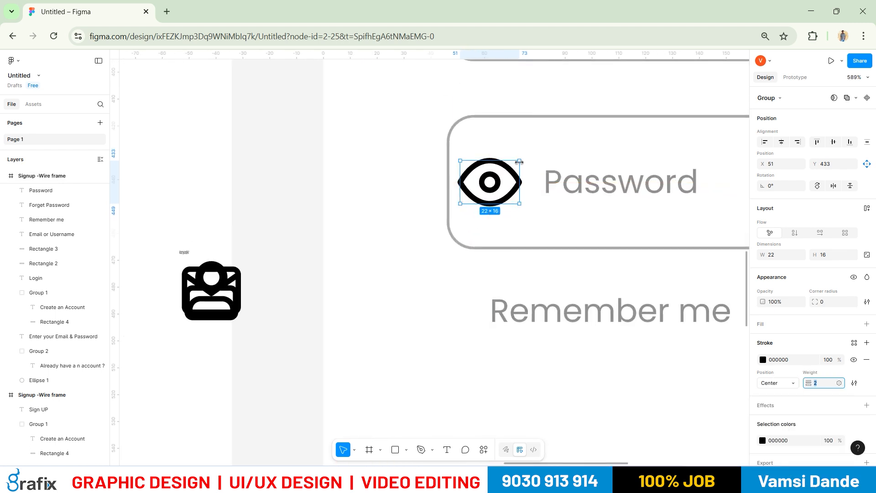
key(alt)
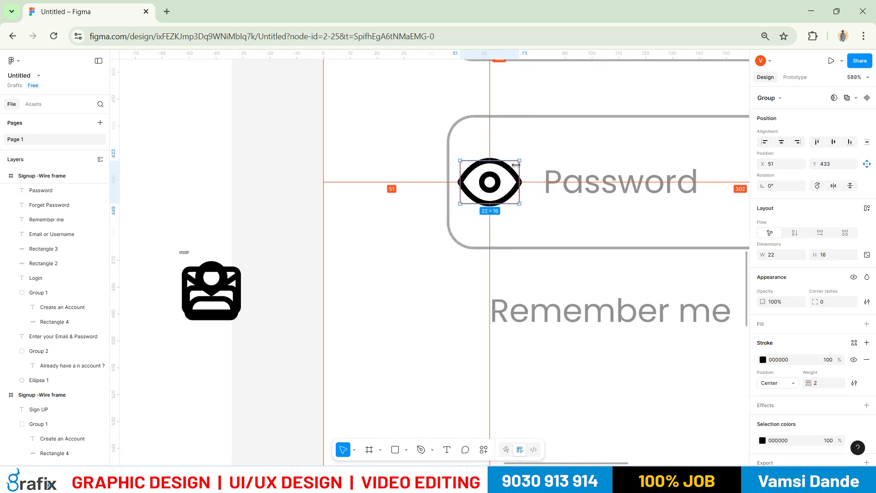
drag(516, 164, 514, 167)
key(ctrl+z)
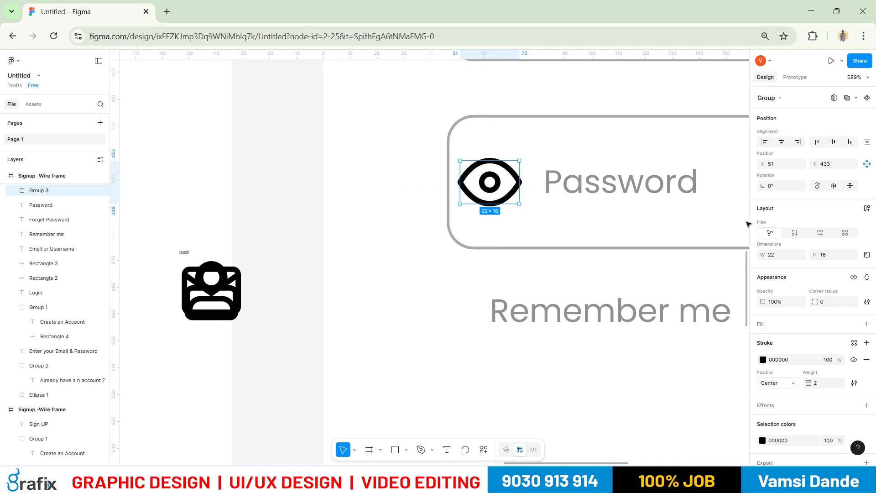
Lock the eye icon's aspect ratio and set its width to 18.
click(869, 256)
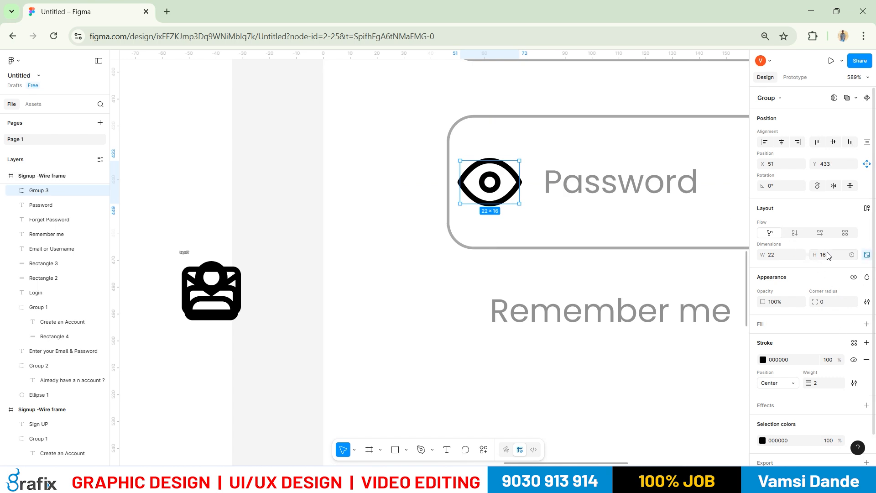
click(775, 260)
text(18)
key(Return)
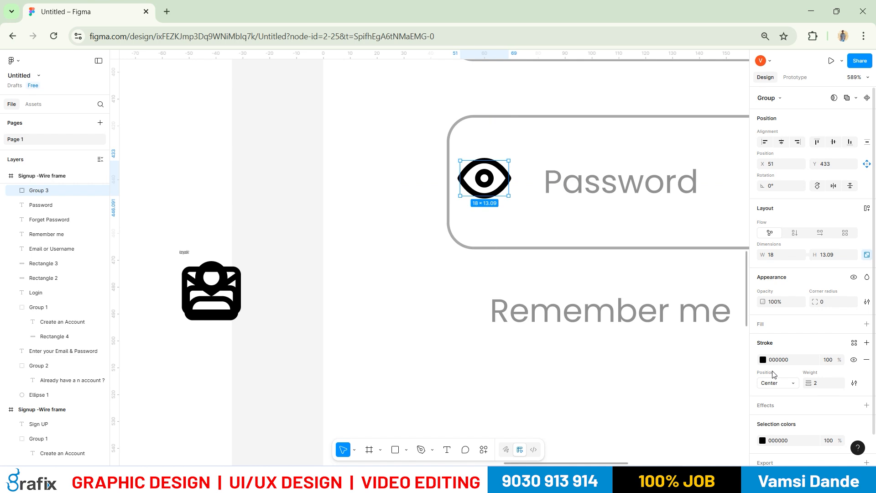
Move the eye icon closer to the Password text at X 55 and set its stroke colour to grey 909090.
drag(491, 189, 502, 188)
scroll(766, 375, down, 1)
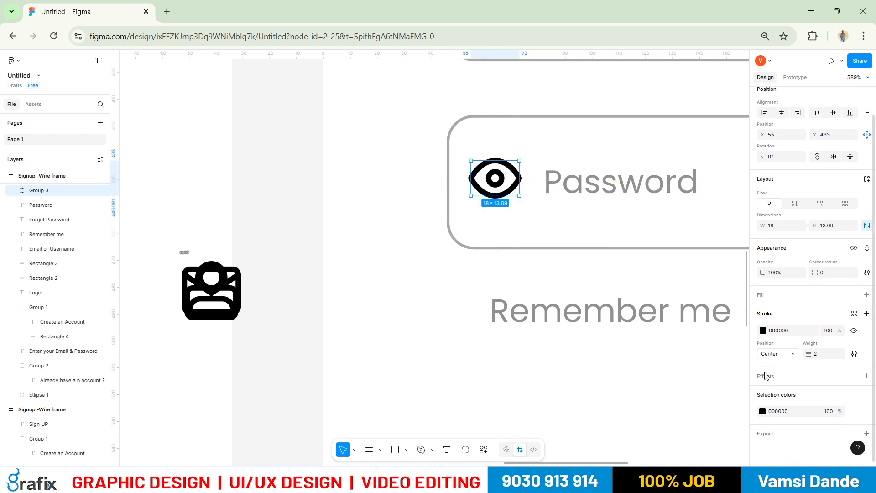
click(763, 331)
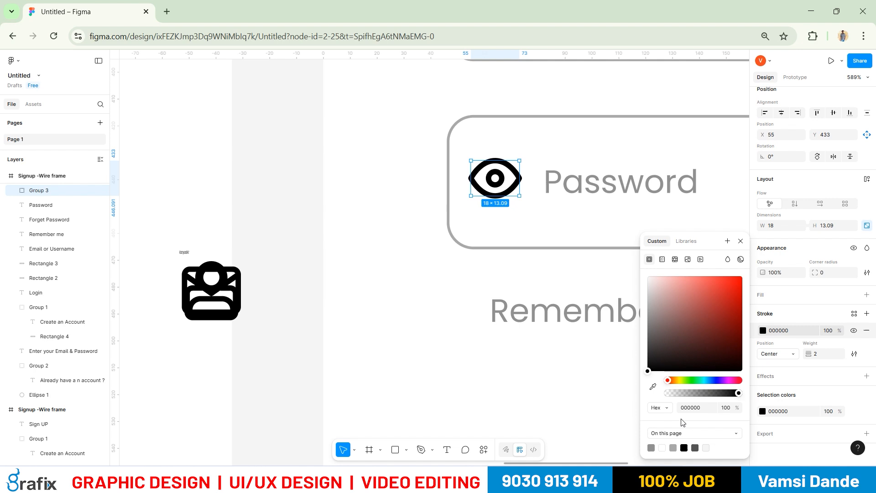
click(652, 447)
click(497, 352)
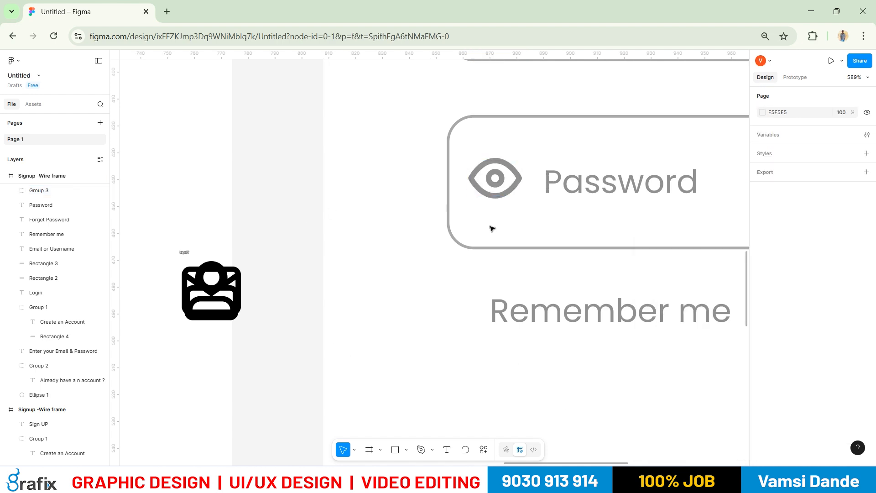
Add two vertical ruler guides, one at each side edge of the eye icon.
scroll(492, 228, down, 10)
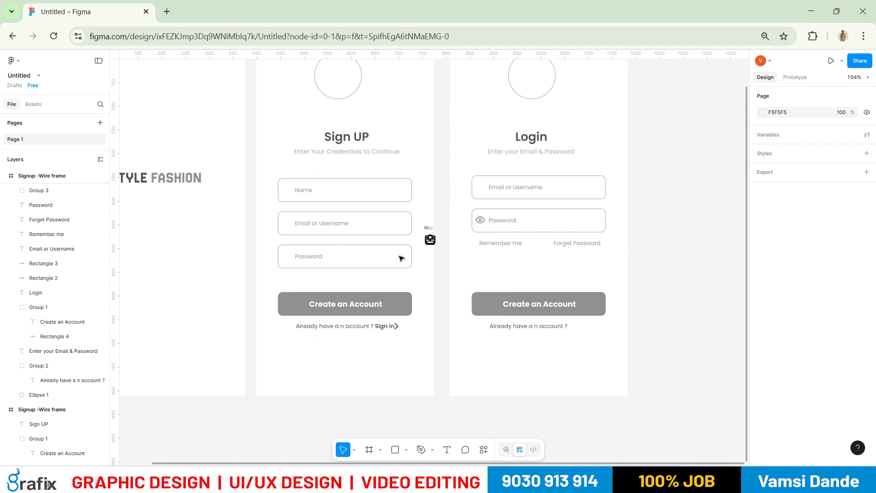
drag(110, 211, 482, 238)
scroll(482, 238, up, 5)
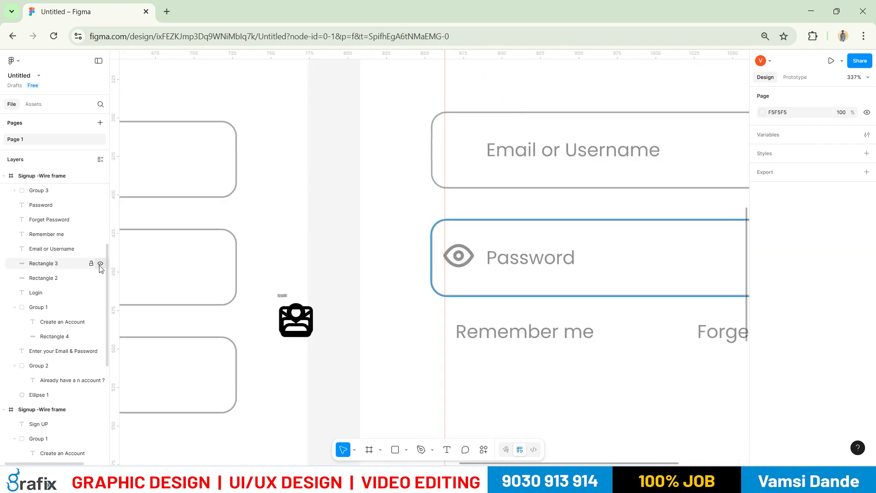
drag(115, 272, 472, 291)
Align the vertical centres of the eye icon and the Login wireframe's Password field rectangle.
click(459, 256)
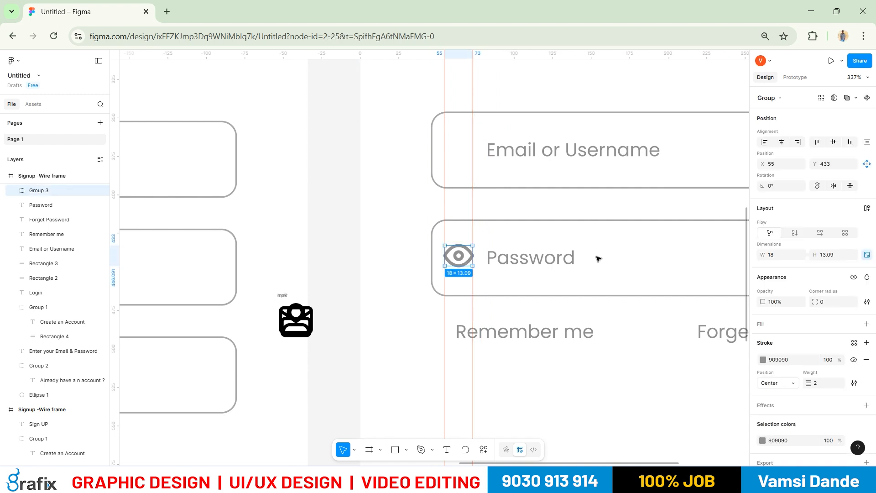
shift+click(616, 219)
click(834, 142)
click(664, 344)
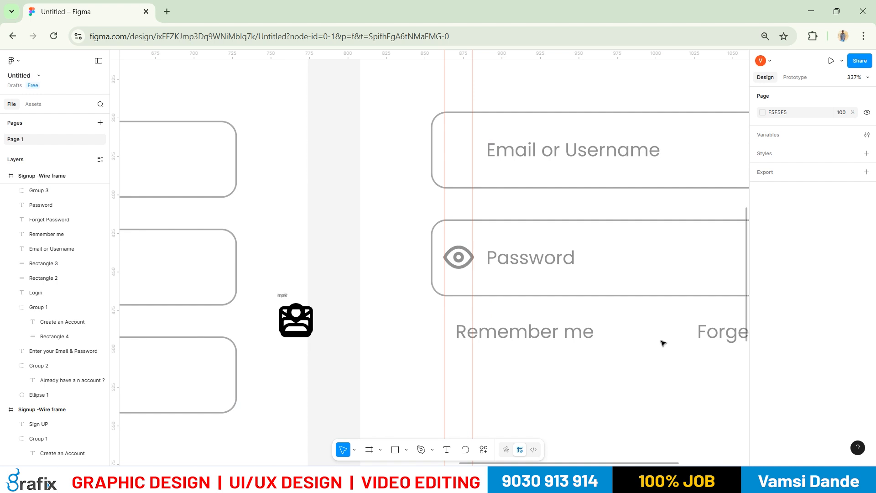
Delete the empty eye frame between the wireframes and the lock icon's rectangle from the stacked icons.
scroll(598, 110, down, 1)
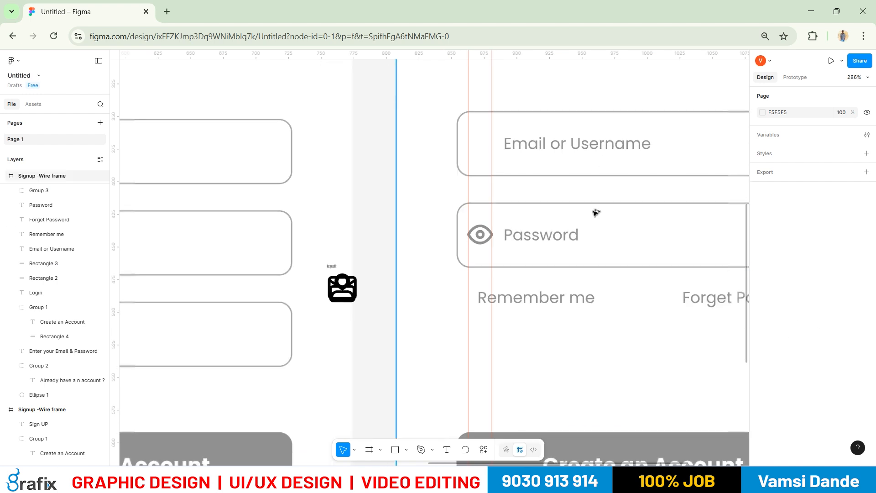
key(alt+Tab)
key(alt+Tab)
click(349, 290)
click(386, 187)
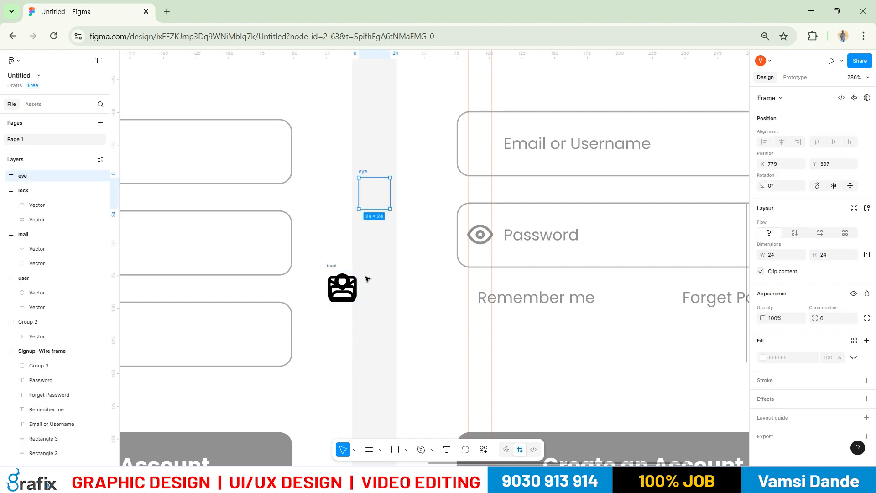
key(Delete)
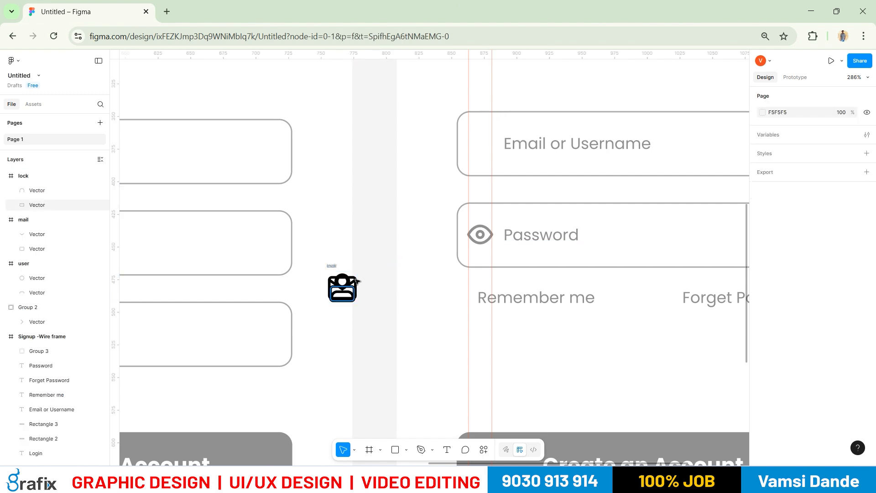
drag(352, 288, 392, 247)
key(Delete)
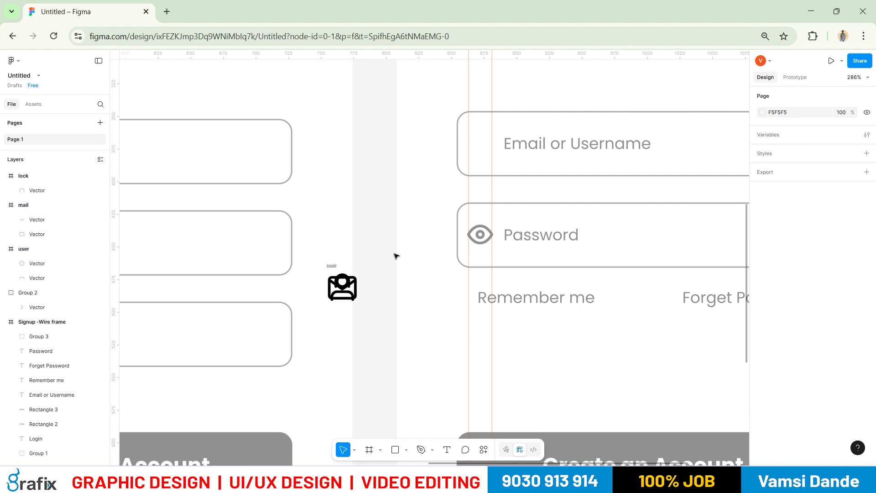
drag(354, 293, 393, 318)
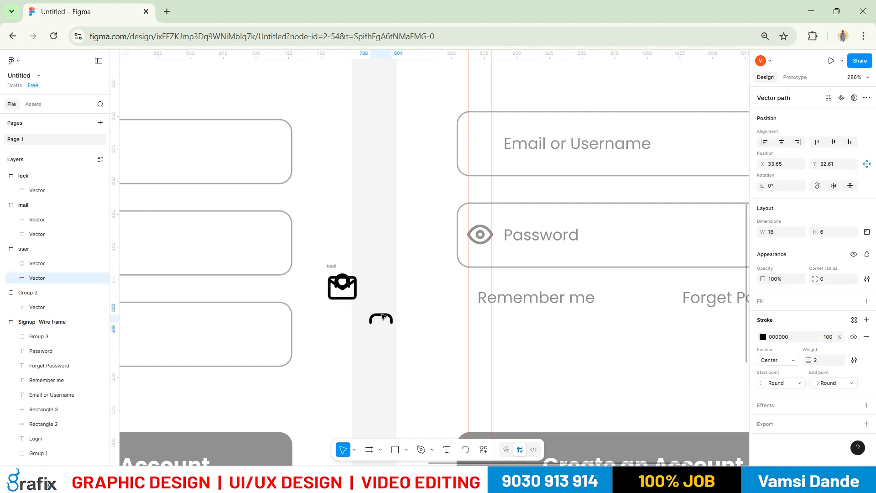
key(ctrl+z)
click(347, 282)
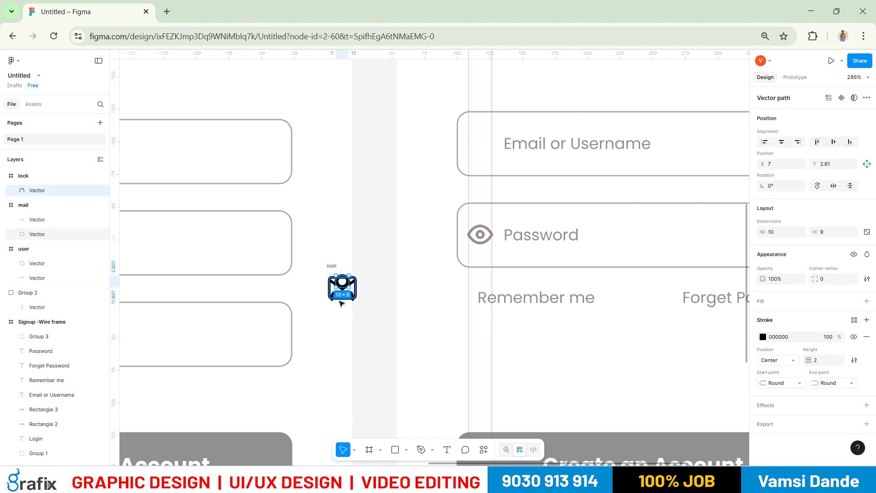
shift+click(350, 294)
drag(361, 297, 383, 321)
scroll(363, 314, up, 5)
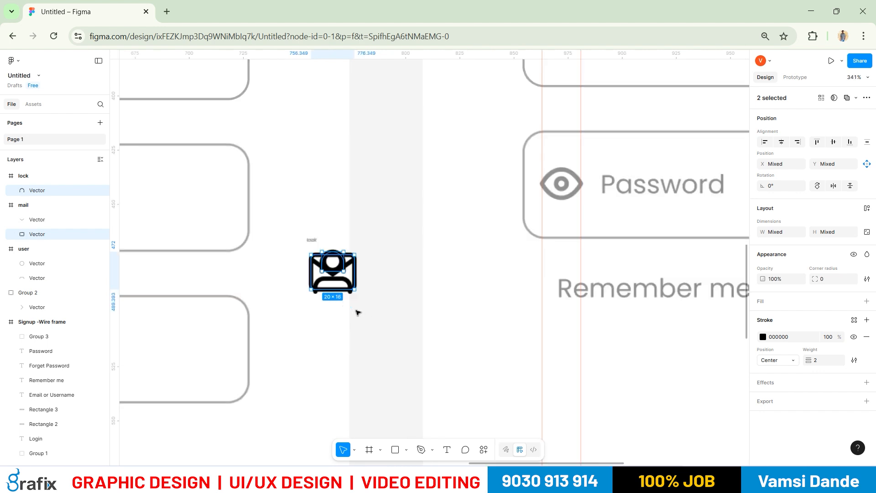
drag(352, 293, 422, 324)
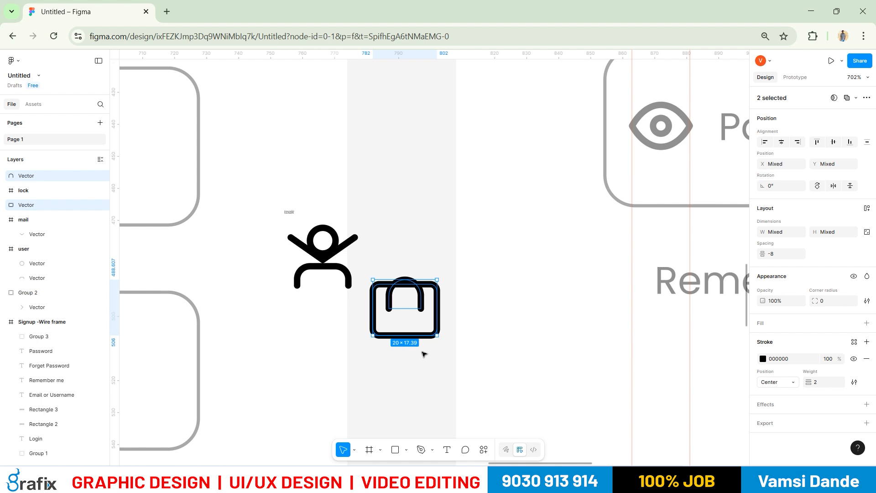
key(ctrl+z)
click(400, 344)
drag(341, 266, 289, 306)
key(ctrl+z)
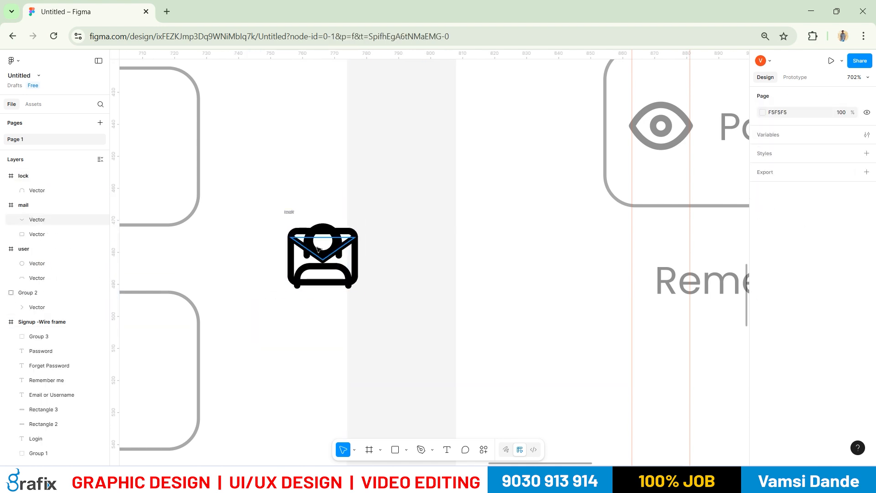
click(326, 252)
shift+click(350, 270)
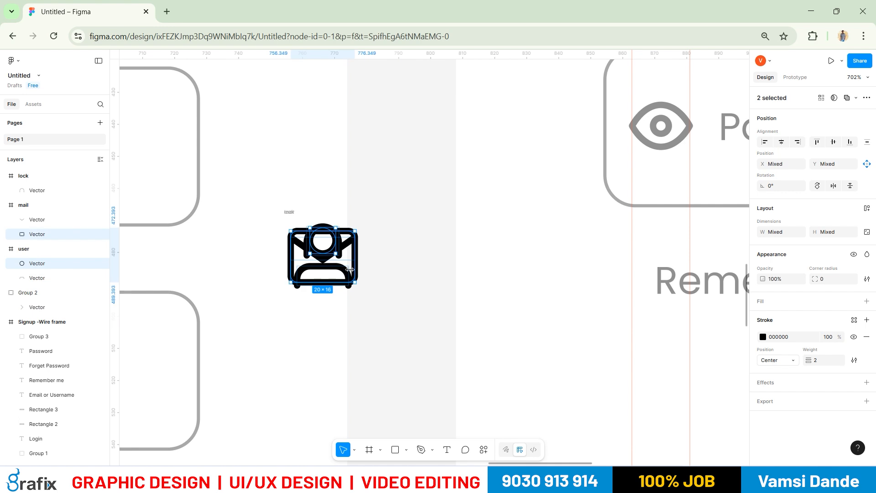
shift+click(350, 268)
drag(351, 268, 443, 279)
key(ctrl+z)
Delete the remaining stacked icon vectors together with the emptied lock, mail and user frames.
drag(398, 309, 304, 215)
key(Delete)
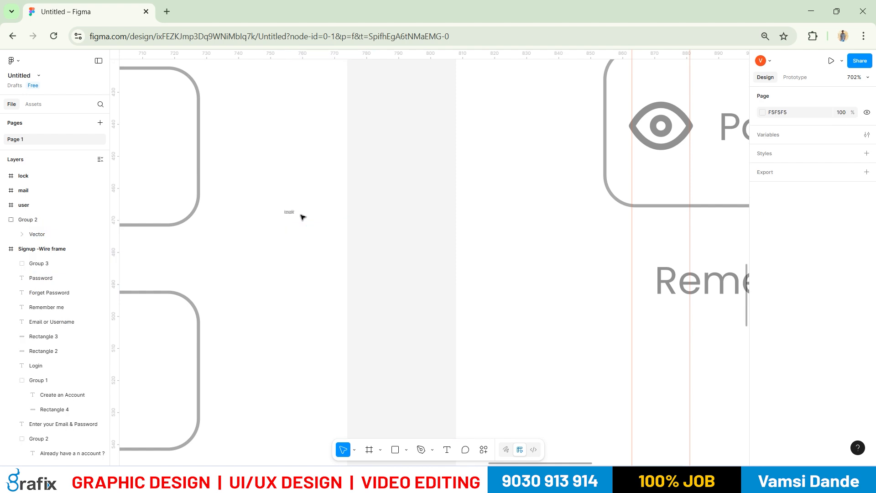
ctrl+scroll(418, 220, down, 5)
ctrl+scroll(426, 249, down, 3)
scroll(475, 256, up, 5)
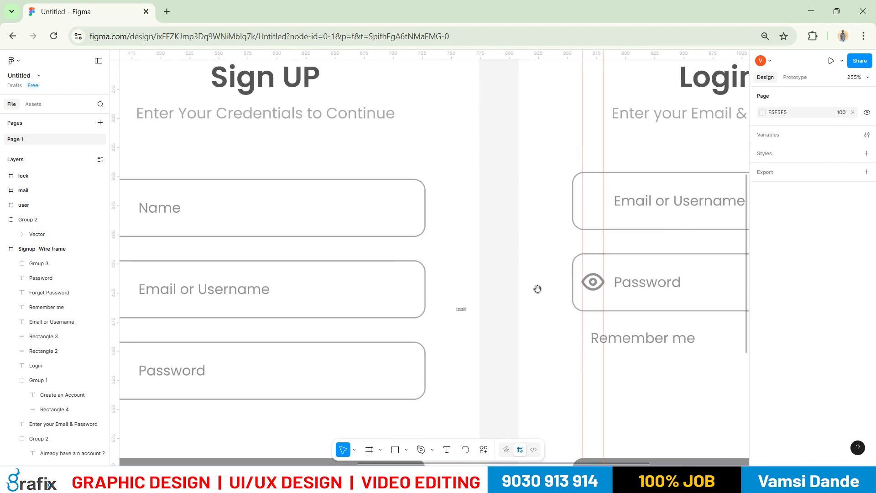
click(474, 315)
key(Delete)
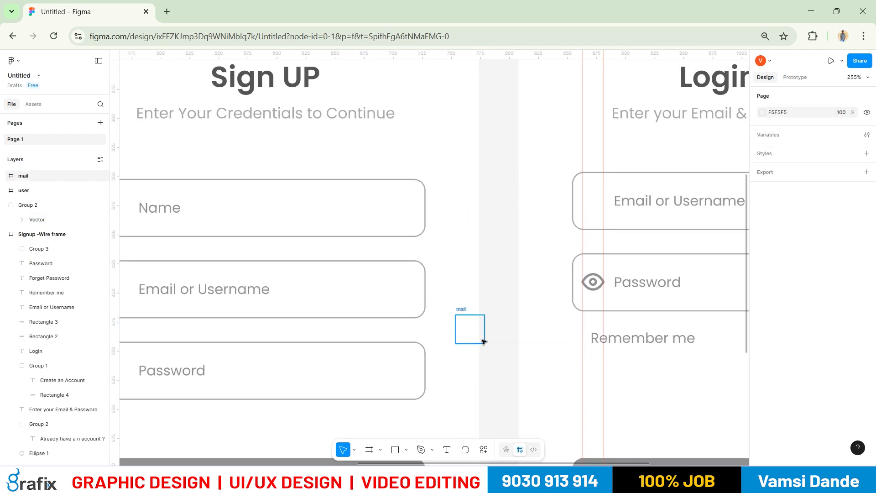
click(461, 310)
key(Delete)
click(460, 310)
key(Delete)
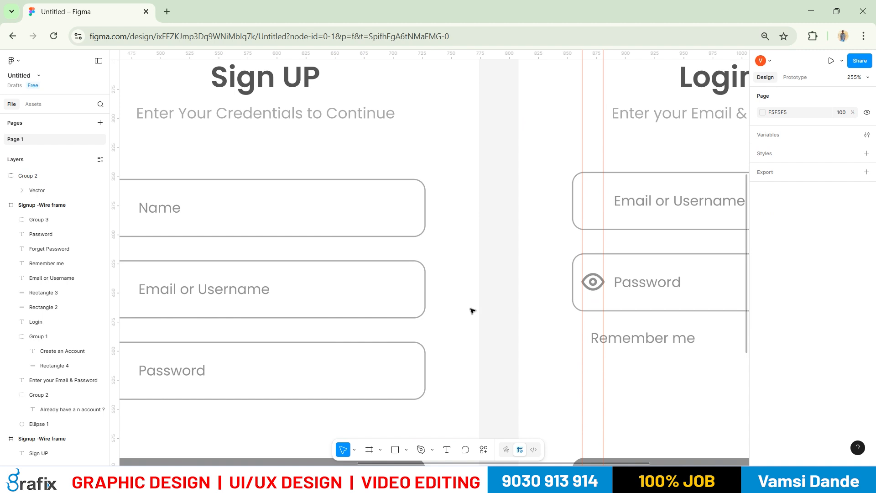
Insert the mail icon from the Feather Icons plugin onto the canvas and move the plugin window clear of it.
ctrl+scroll(468, 307, down, 3)
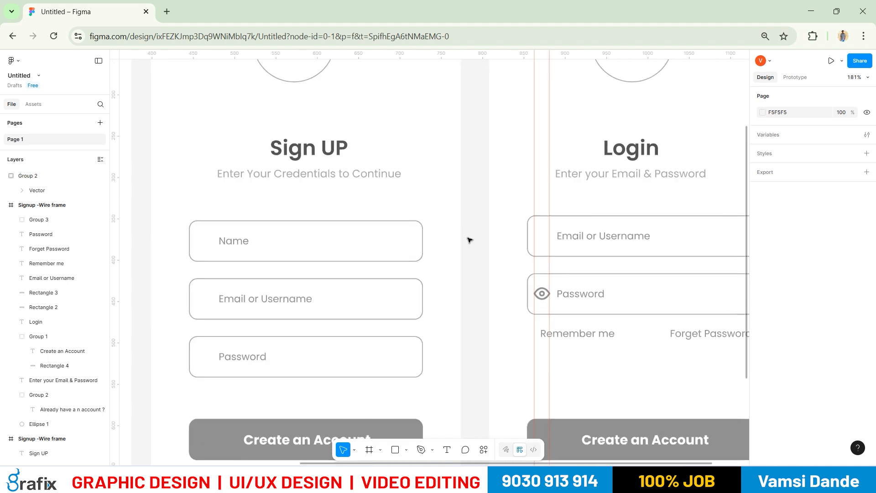
right_click(471, 230)
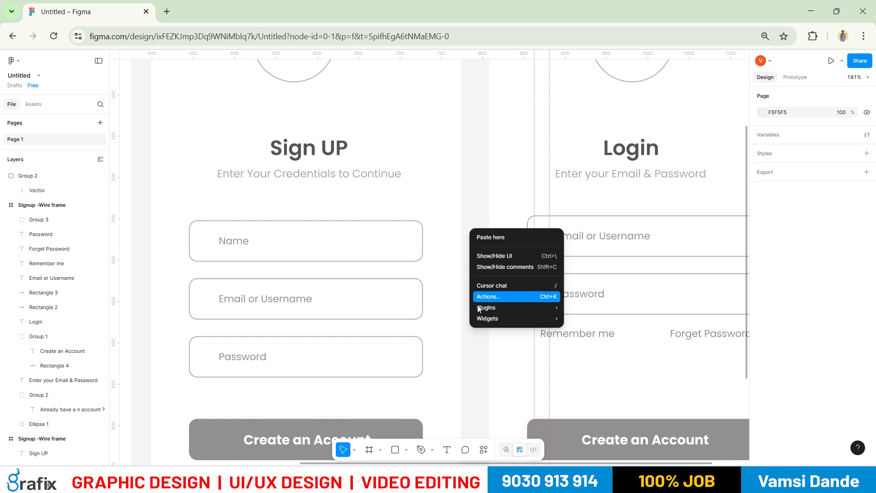
mouse_move(479, 308)
click(589, 316)
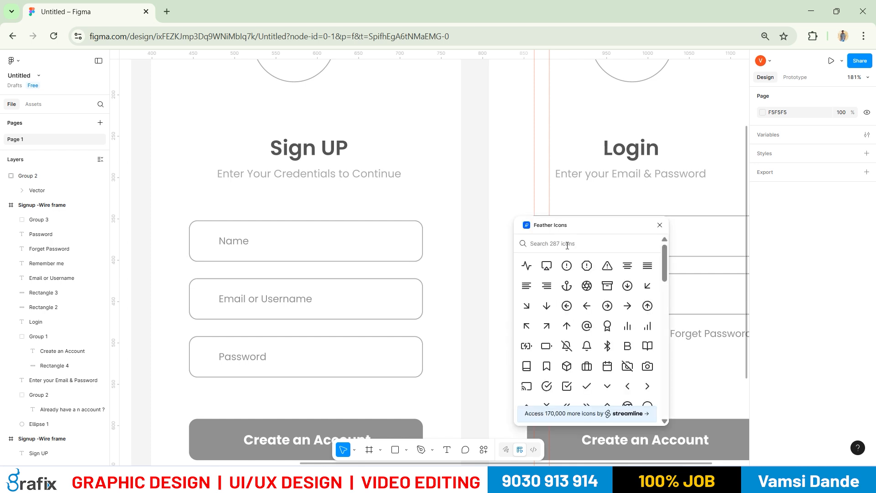
text(mail)
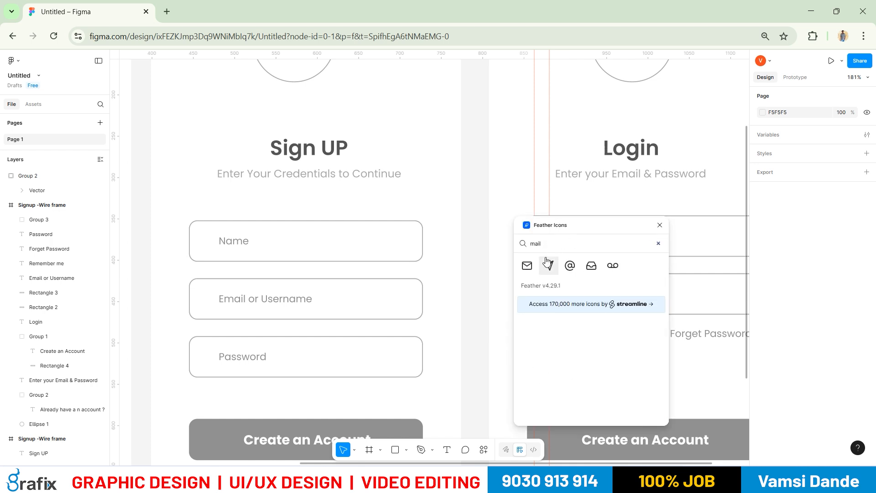
click(527, 266)
drag(606, 237, 280, 187)
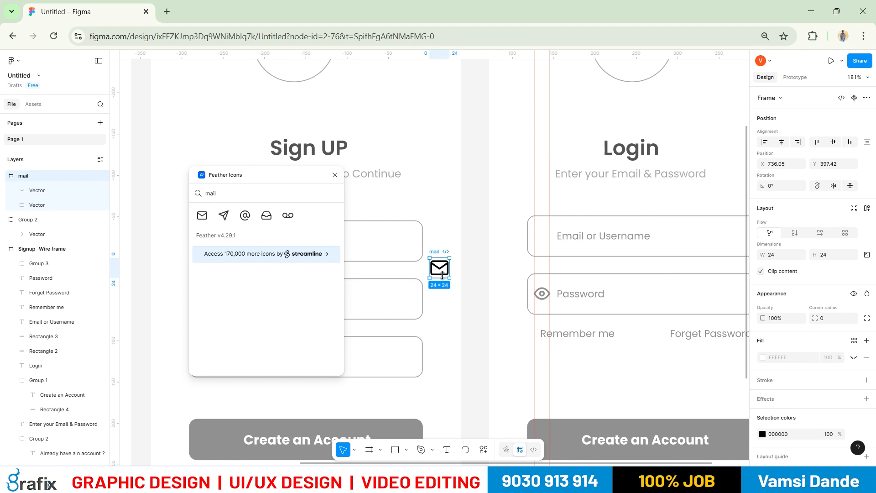
Group the mail icon's two vectors and move the group into the Login wireframe's Email or Username field.
double_click(442, 270)
scroll(445, 279, up, 3)
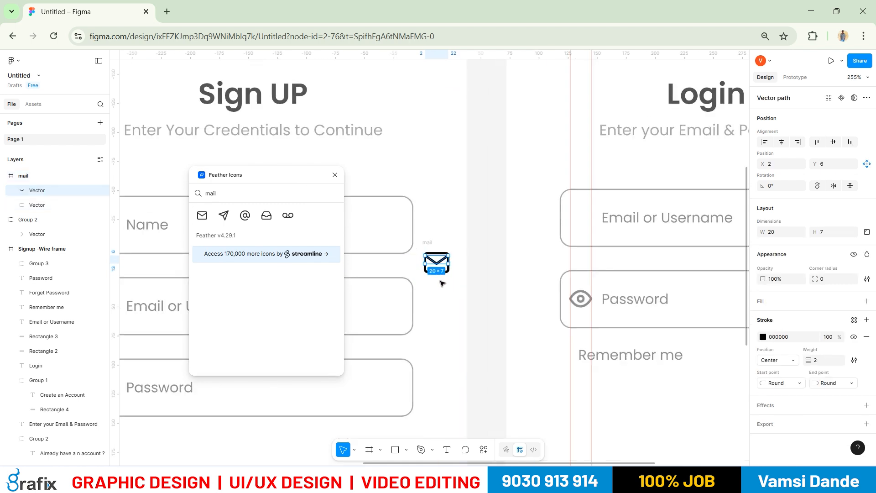
shift+click(448, 271)
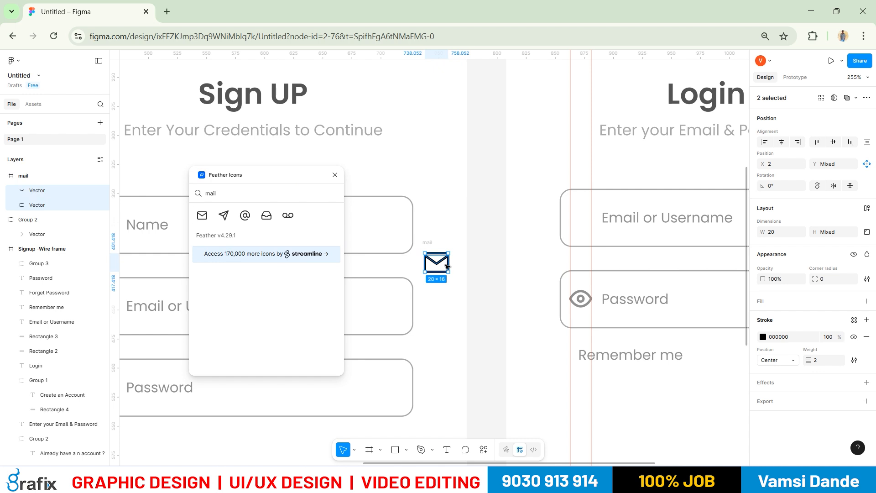
key(ctrl+g)
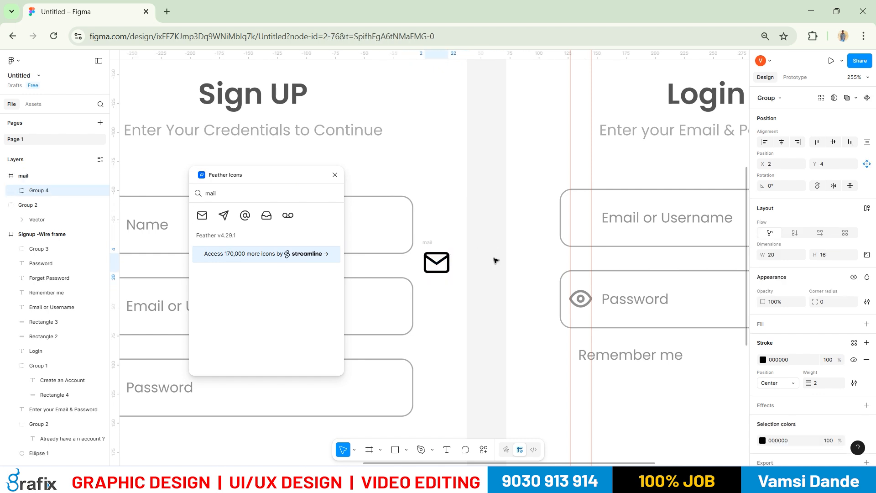
drag(445, 261, 587, 221)
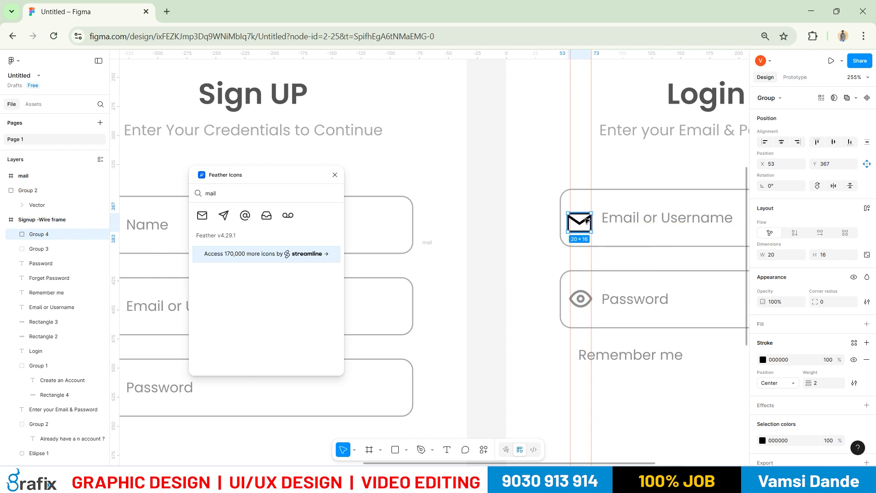
Scale the mail icon proportionally to a height of 13, close to the eye icon's size.
click(588, 297)
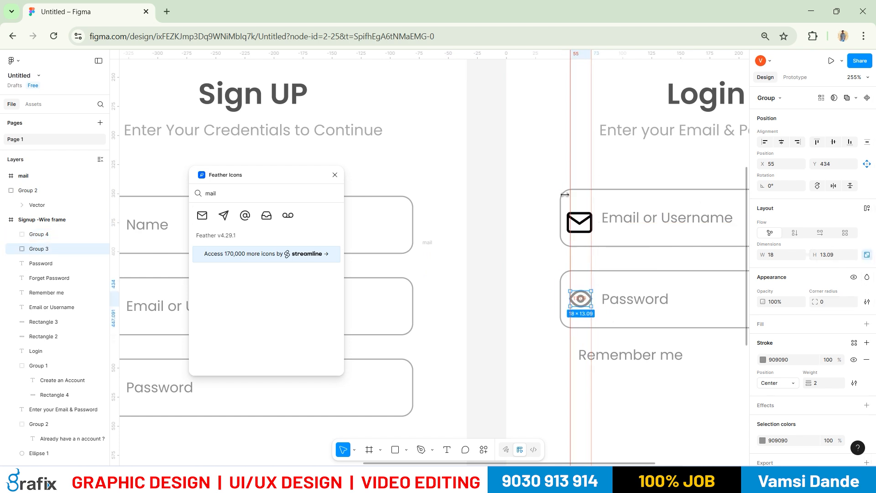
key(Escape)
click(585, 227)
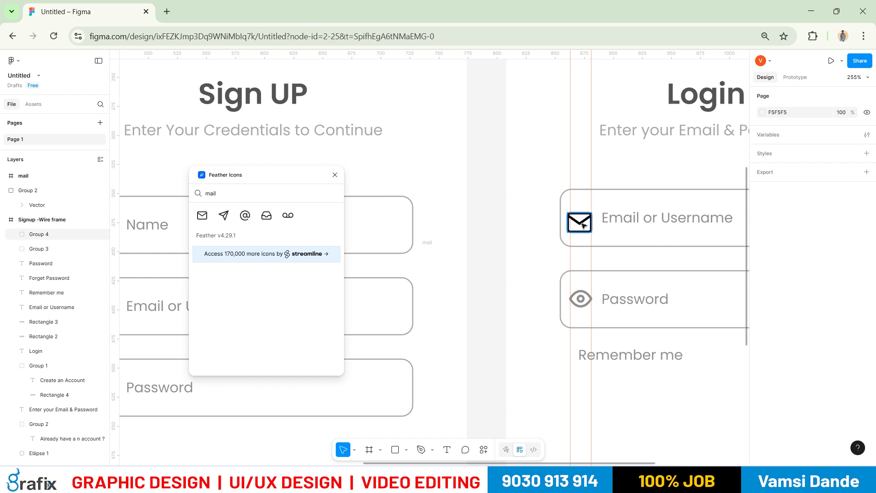
click(833, 254)
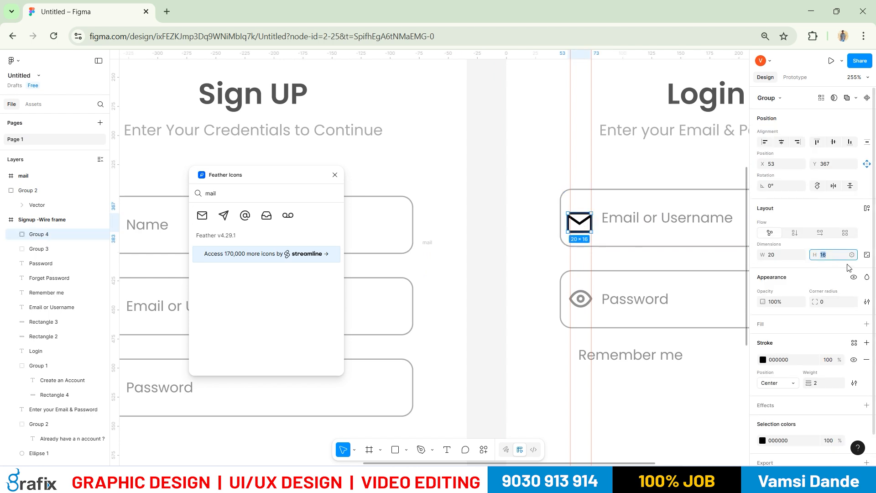
click(830, 257)
key(Return)
scroll(598, 240, up, 5)
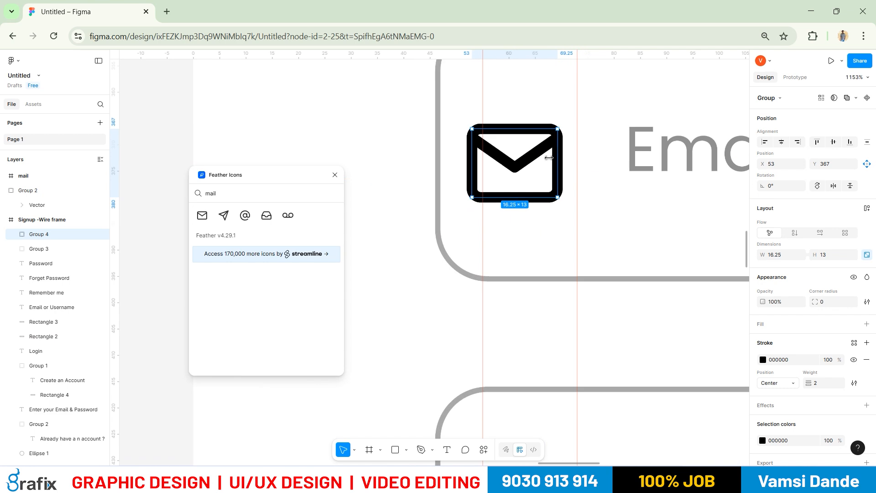
Move the mail icon to X 56 between the two vertical guides and recolour its stroke to grey 909090.
drag(545, 155, 560, 159)
scroll(579, 293, down, 3)
scroll(576, 288, down, 4)
scroll(602, 308, up, 3)
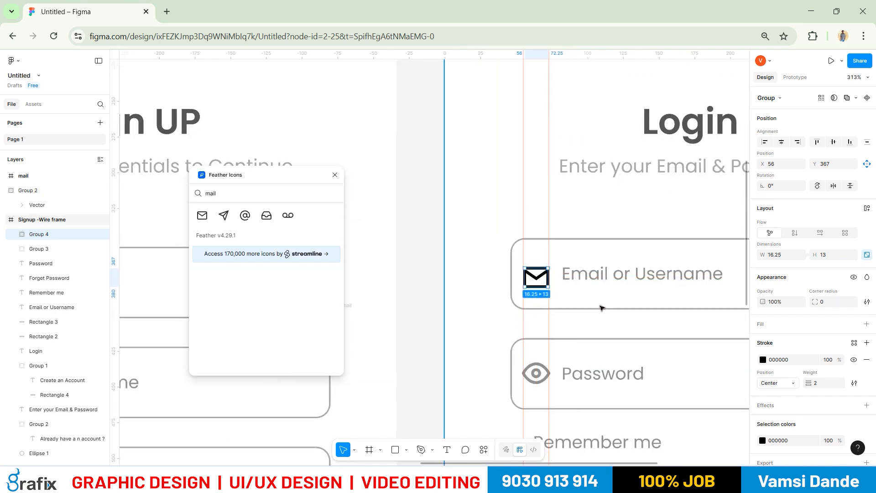
click(762, 360)
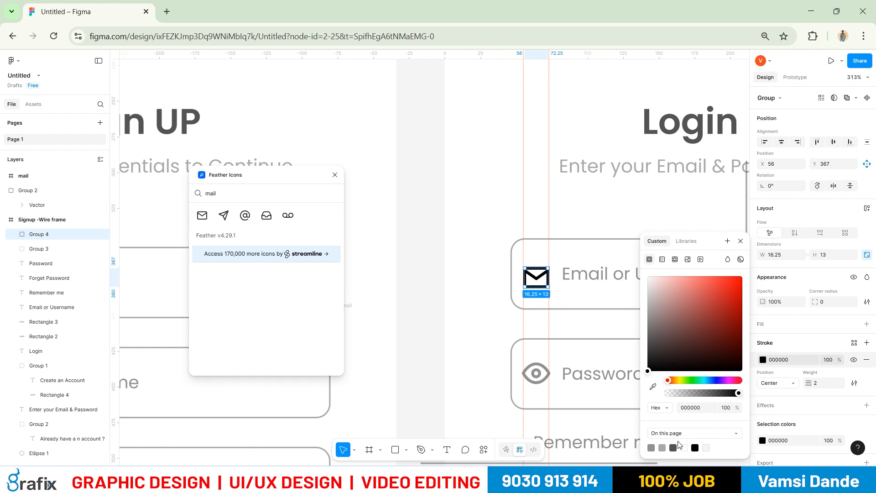
click(651, 447)
click(466, 333)
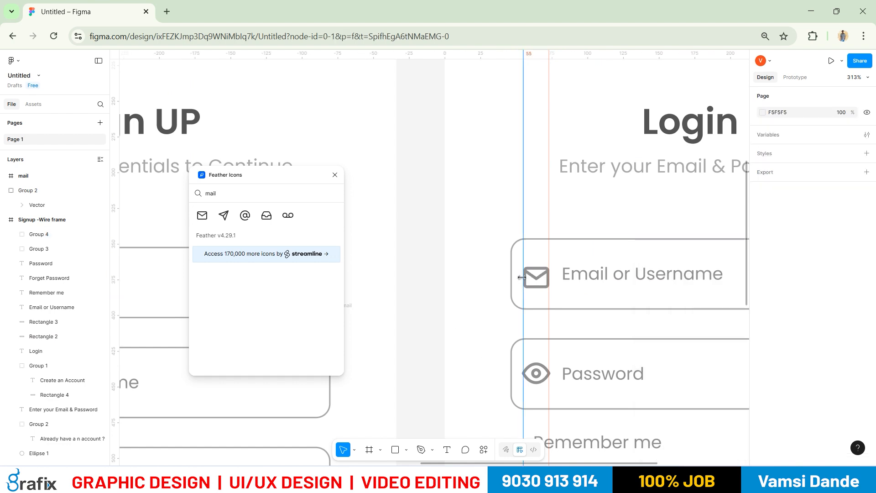
Align the vertical centres of the mail icon and the Login wireframe's Email or Username field rectangle.
click(525, 279)
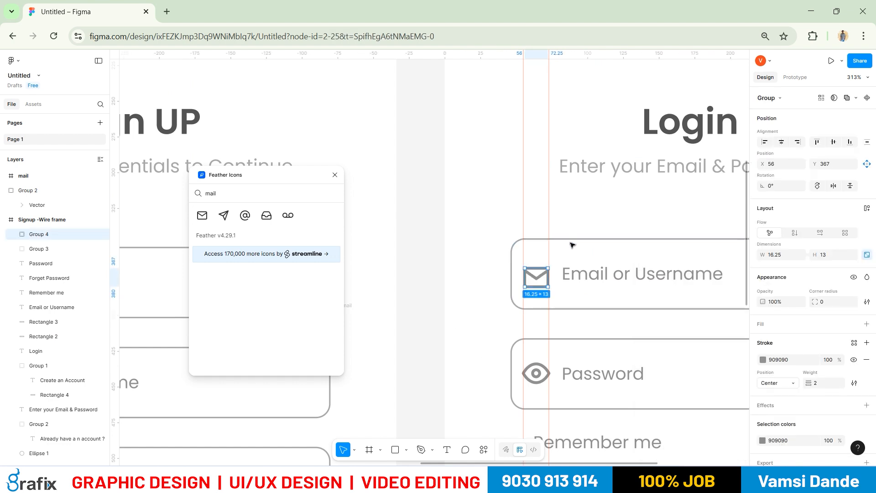
shift+click(572, 243)
click(780, 143)
key(ctrl+z)
click(834, 143)
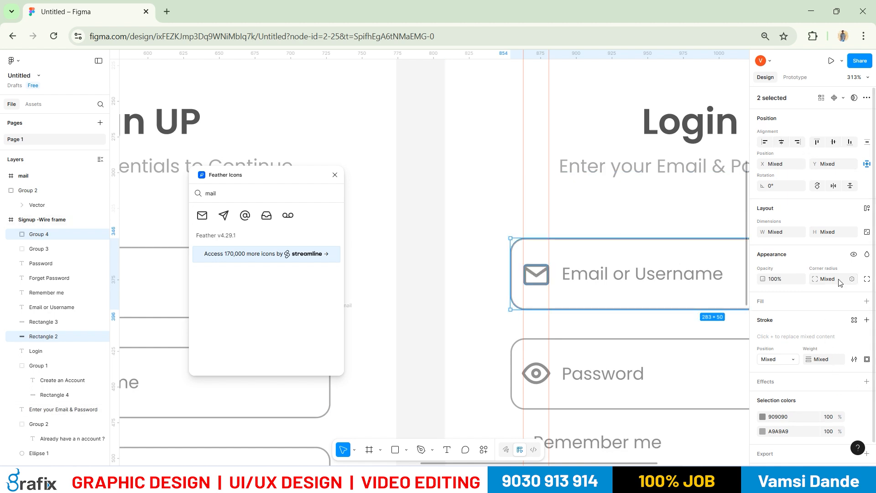
Set the stroke weight of the mail icon's envelope flap vector to 1.
double_click(536, 275)
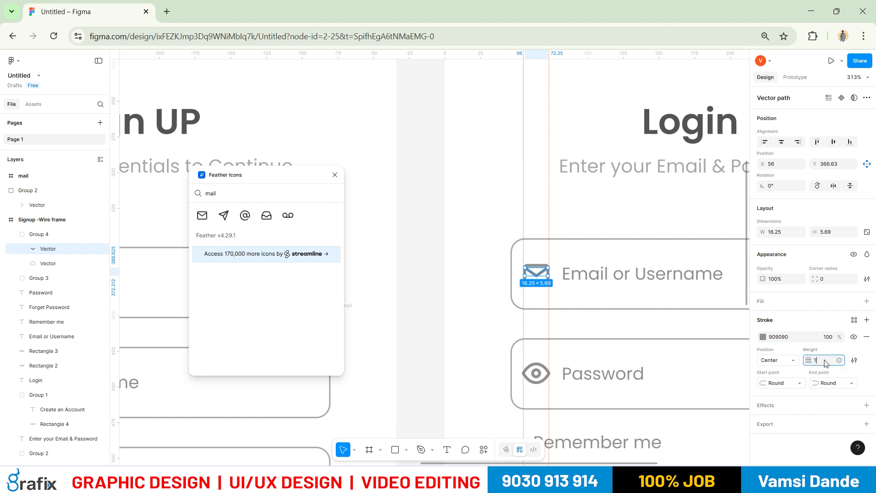
scroll(534, 276, up, 10)
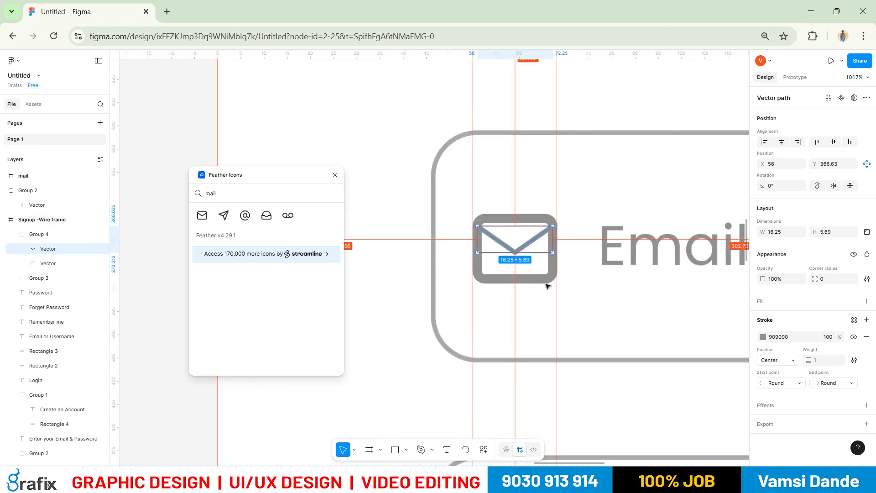
key(Escape)
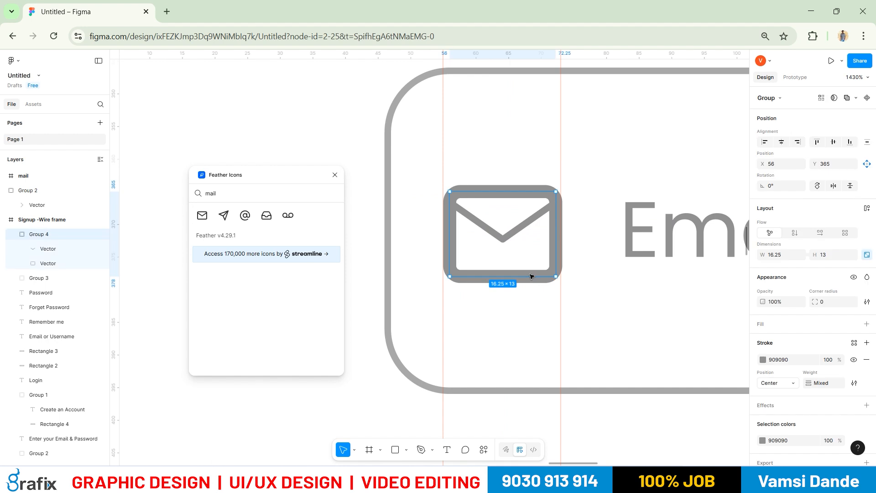
Try a stroke opacity of 1% on the mail icon group and undo it.
click(838, 361)
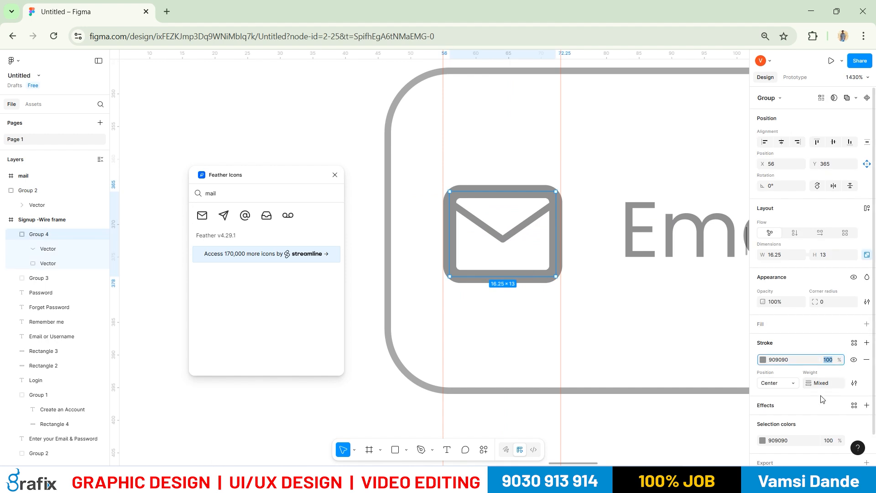
text(8)
key(Return)
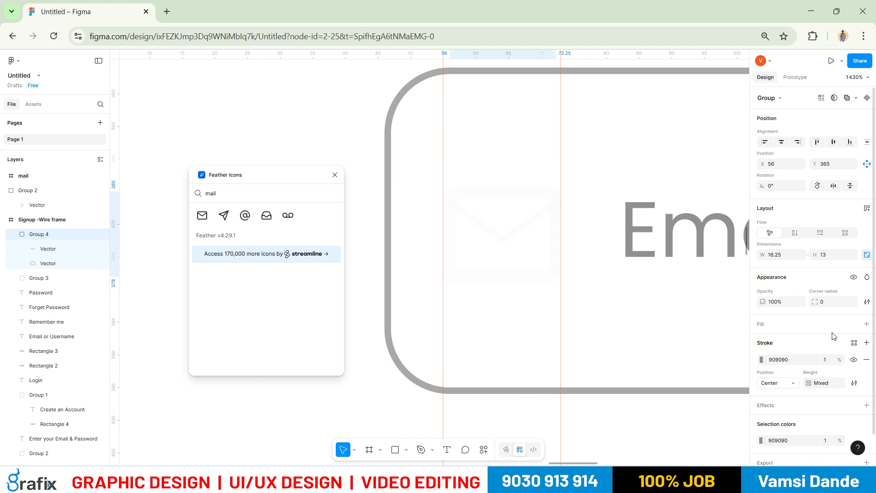
key(ctrl+z)
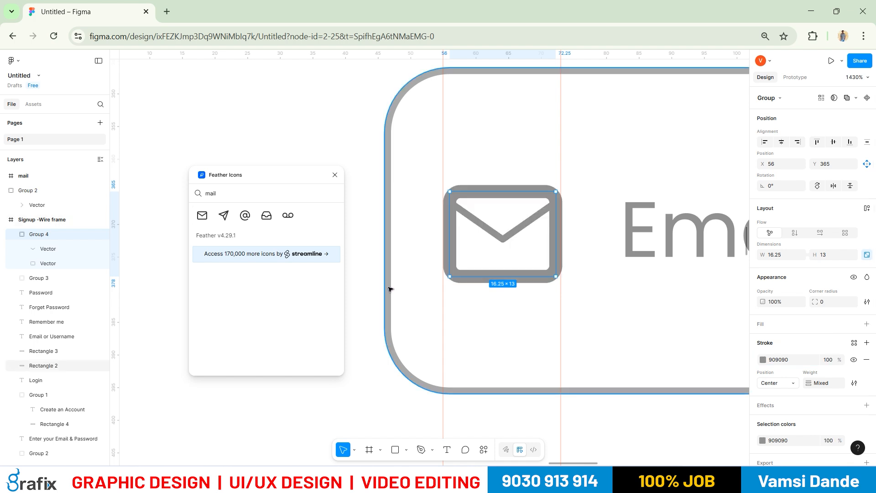
Try moving the mail icon group and removing its stroke, undoing both changes.
click(520, 315)
drag(525, 279, 478, 362)
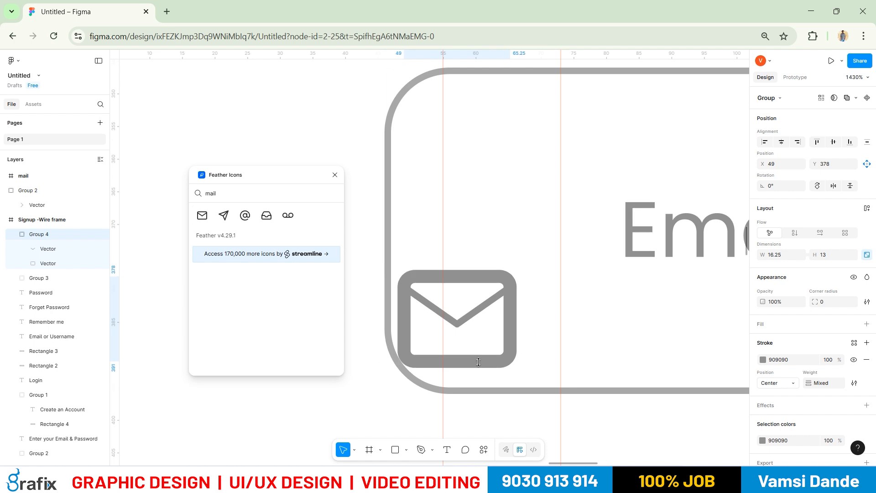
key(ctrl+z)
click(490, 276)
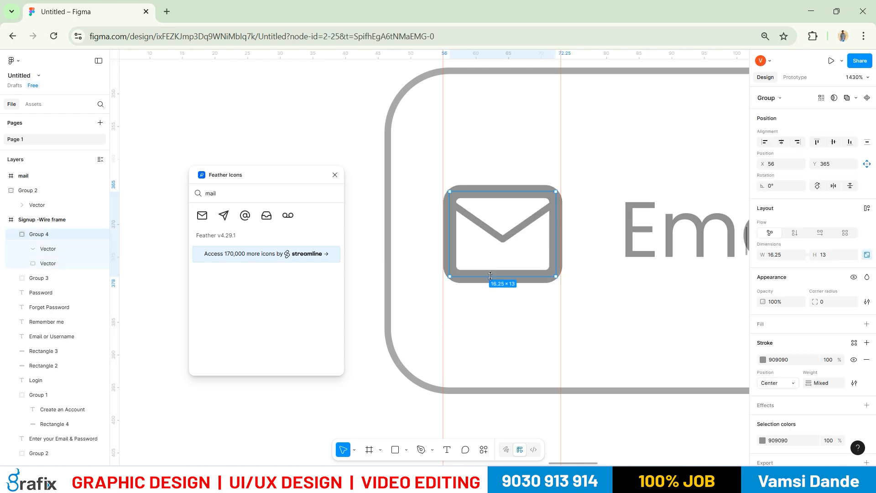
scroll(845, 386, down, 2)
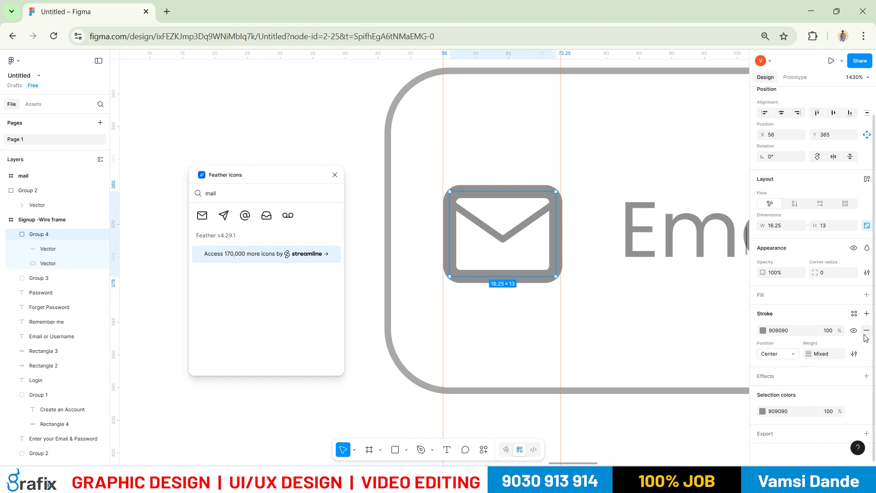
click(866, 331)
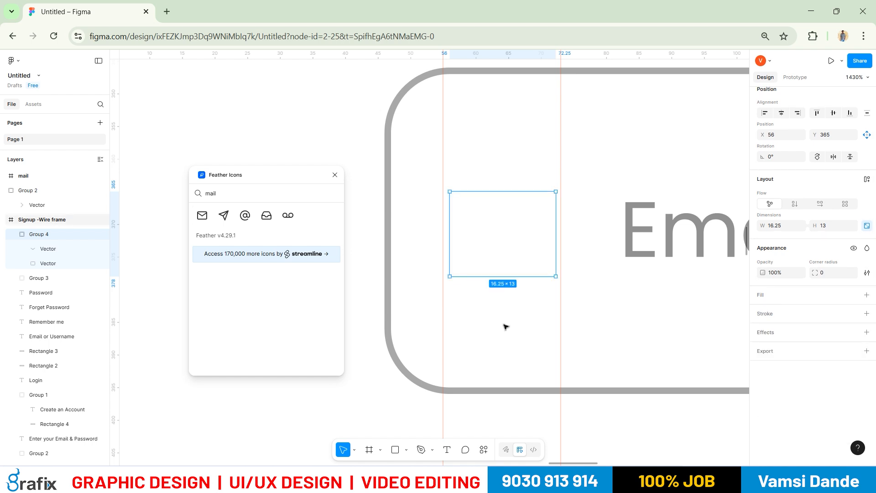
key(ctrl+z)
Ungroup the mail icon into its separate flap and outline vectors, keeping both in place.
scroll(514, 297, down, 3)
right_click(513, 299)
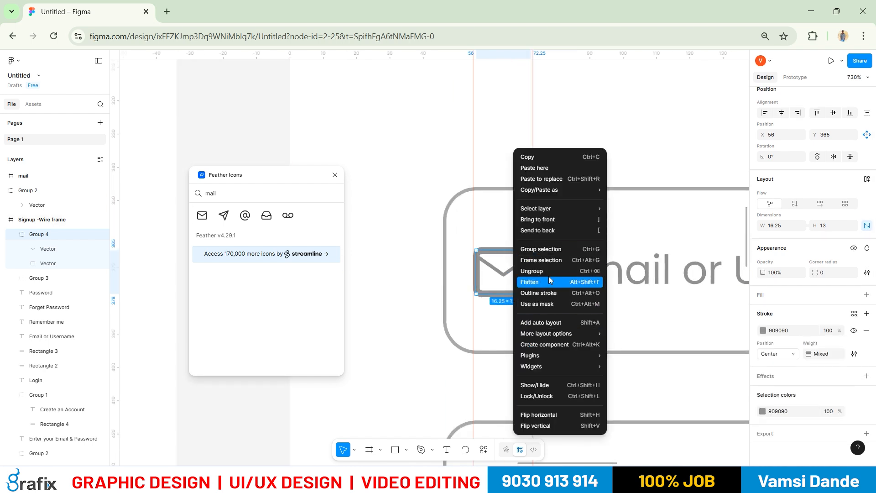
click(549, 274)
click(493, 382)
drag(502, 275, 527, 367)
key(ctrl+z)
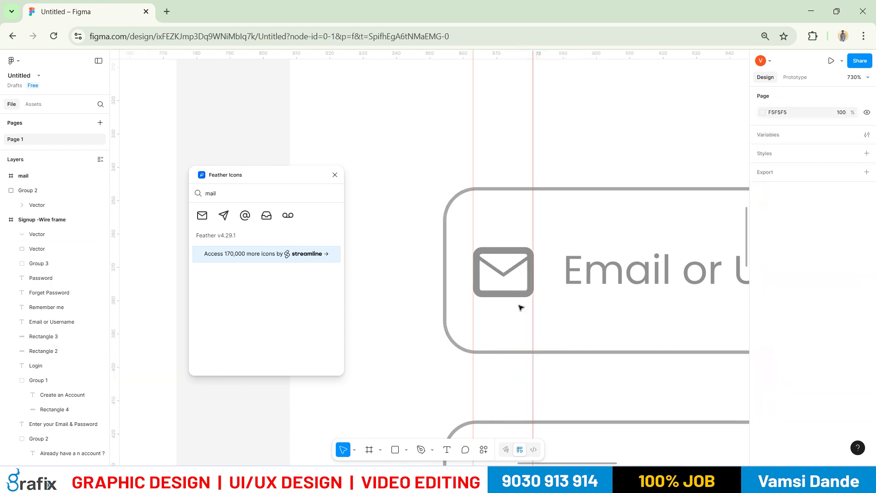
Set the envelope outline's stroke weight to 1 and regroup it with the flap vector.
click(513, 295)
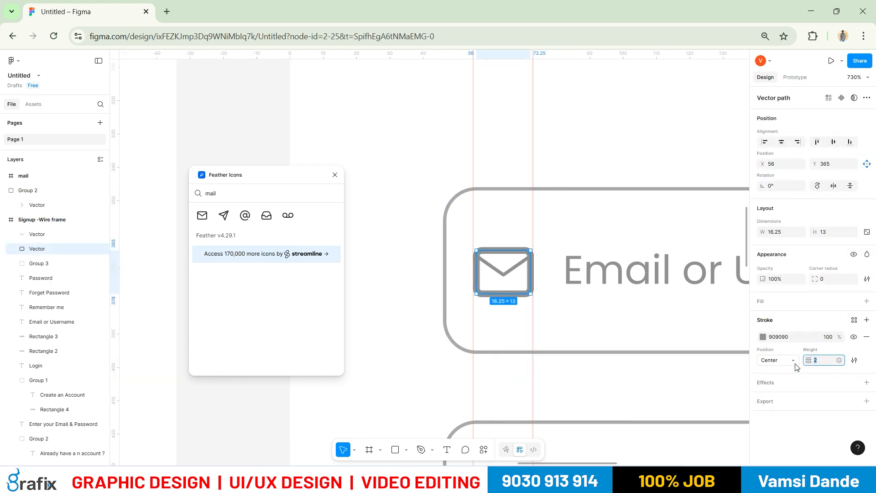
shift+click(510, 274)
drag(510, 274, 604, 276)
key(ctrl+z)
key(ctrl+g)
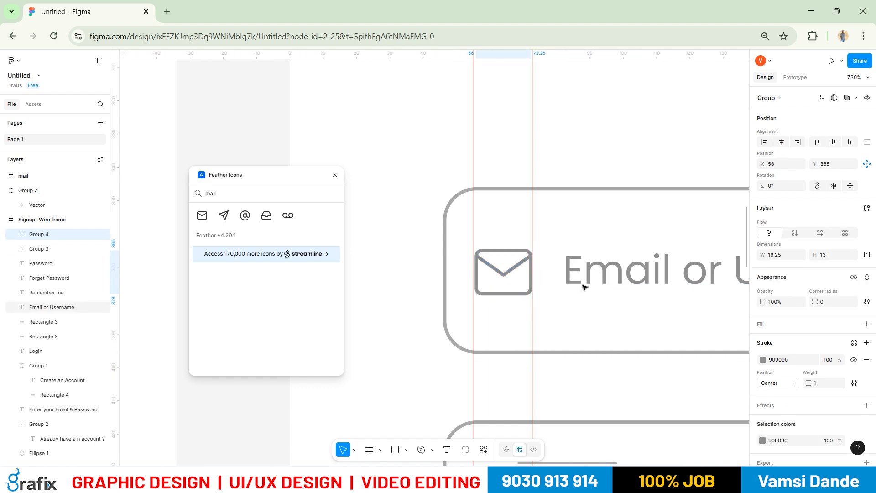
Set the stroke weight of the eye icon in the Login wireframe's Password field to 1.
scroll(463, 244, down, 3)
scroll(465, 244, down, 3)
scroll(484, 315, up, 6)
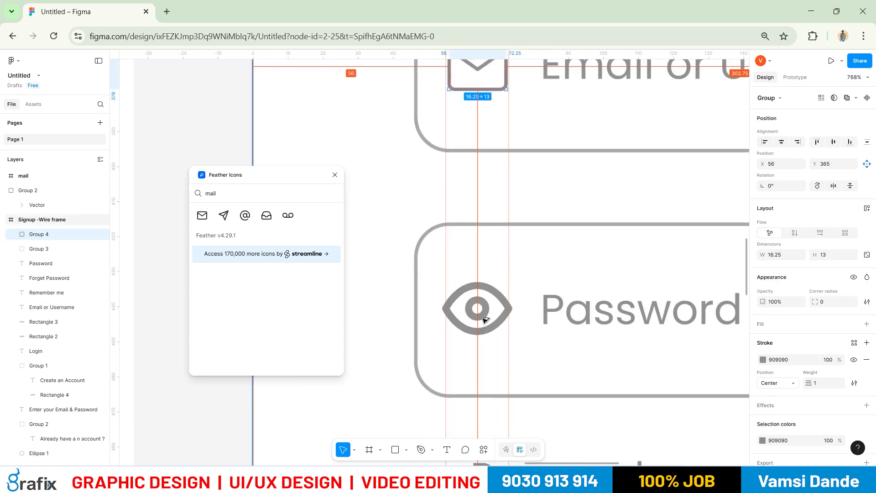
click(487, 323)
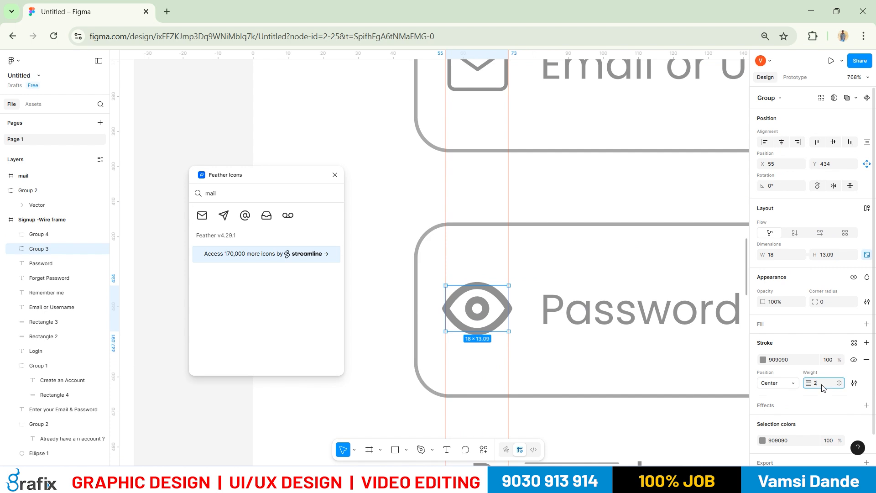
text(1)
key(Return)
scroll(601, 313, down, 8)
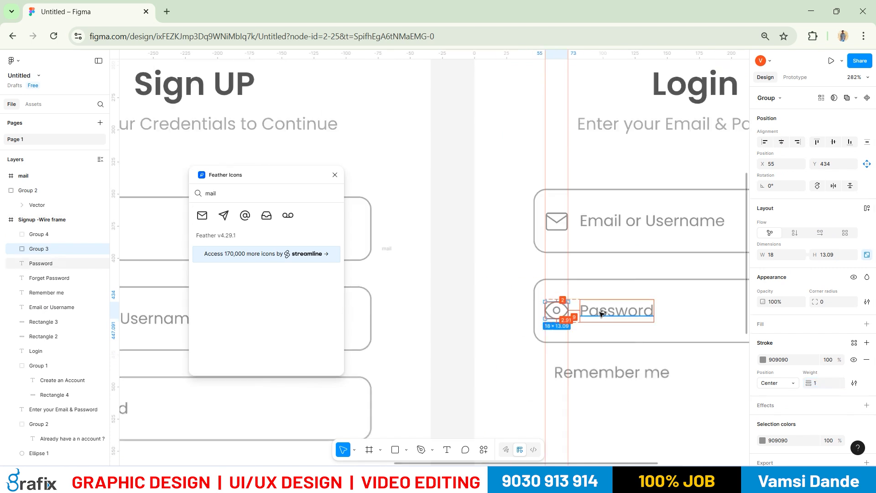
Switch to the Dribbble pet adoption reference and compare its Login screen with the wireframe's fields and Remember me text.
click(621, 400)
drag(621, 419, 539, 358)
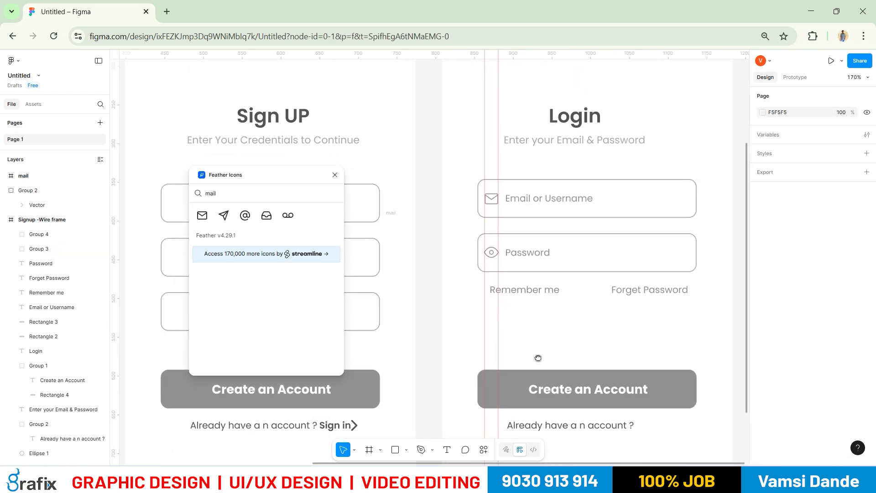
key(alt+Tab)
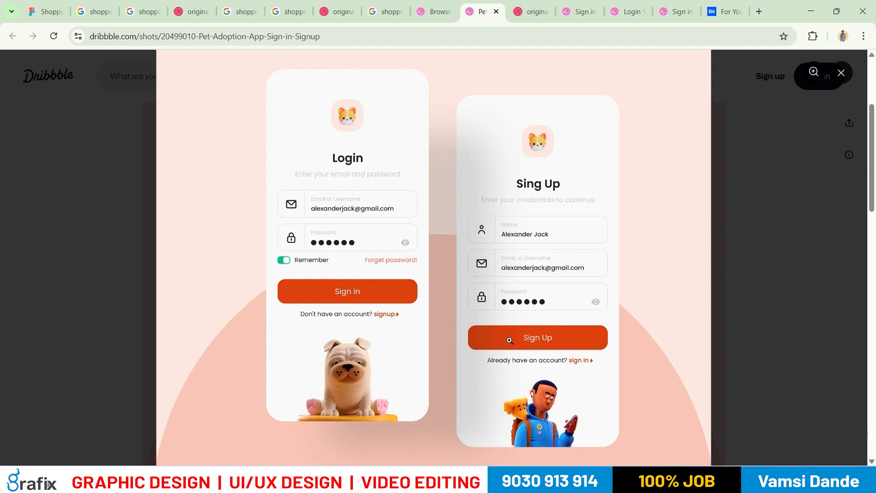
key(alt+Tab)
key(alt+Tab)
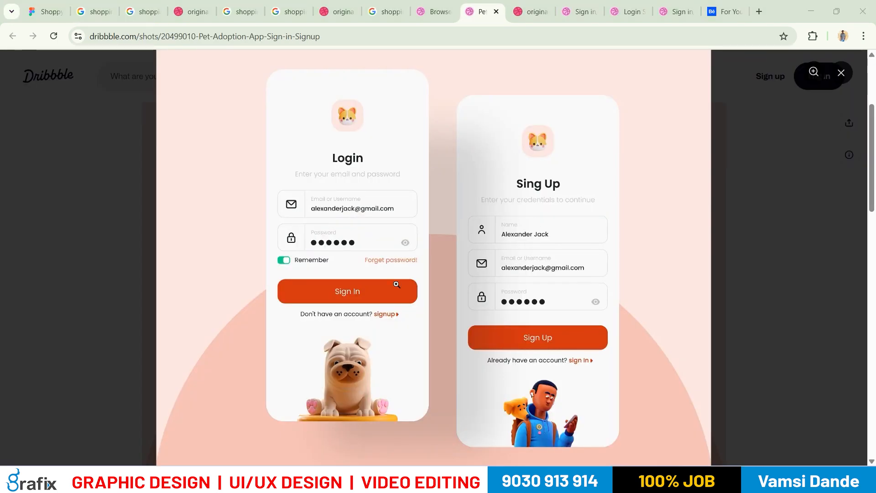
key(alt+Tab)
click(557, 294)
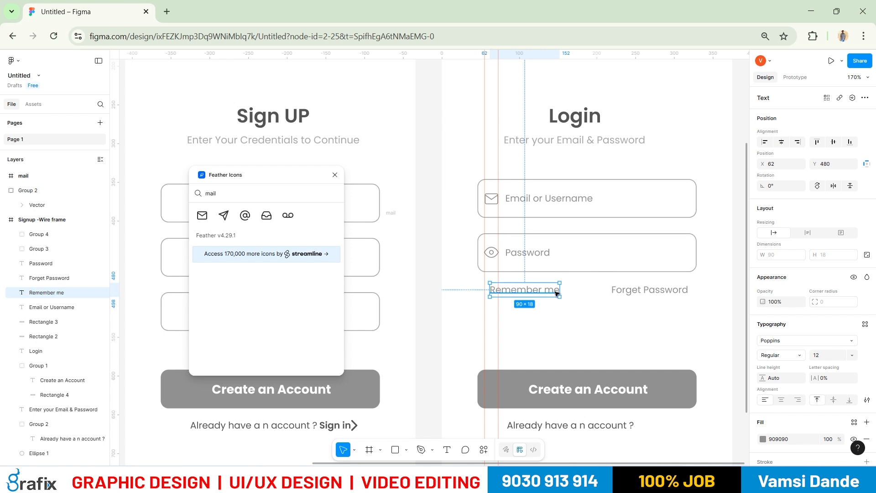
key(alt+Tab)
key(alt+Tab)
key(alt+Tab)
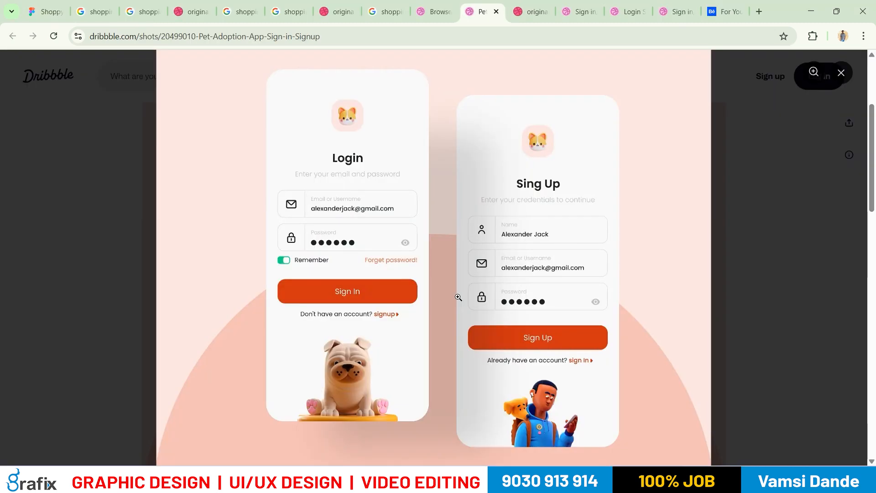
Return to the Figma wireframes and copy the Login mail and eye icons into the Sign UP wireframe's fields.
key(alt+Tab)
scroll(510, 341, down, 3)
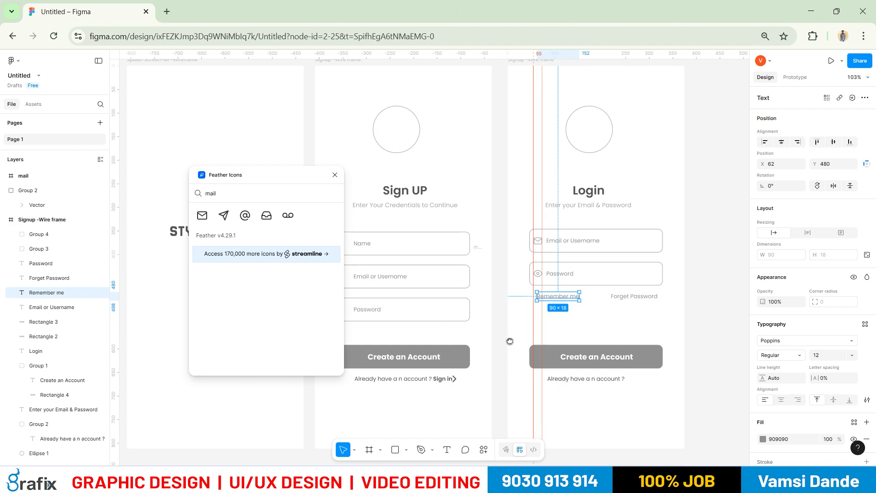
scroll(560, 348, up, 3)
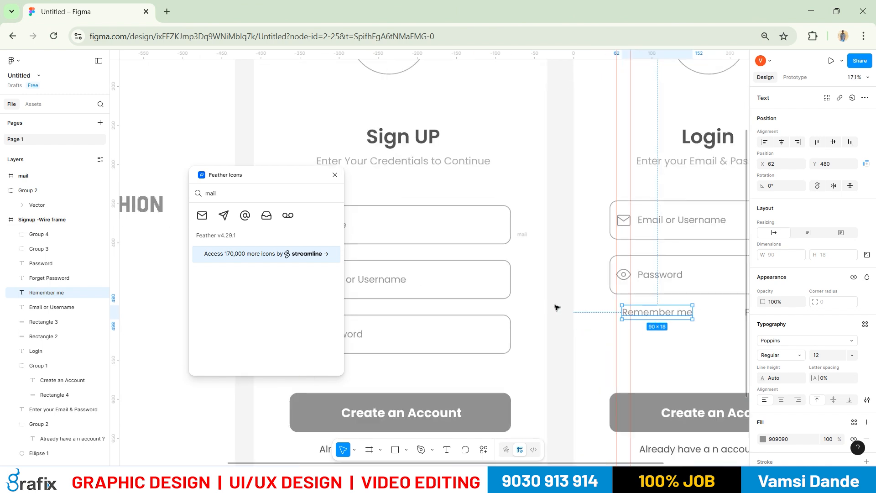
scroll(678, 302, left, 3)
click(696, 278)
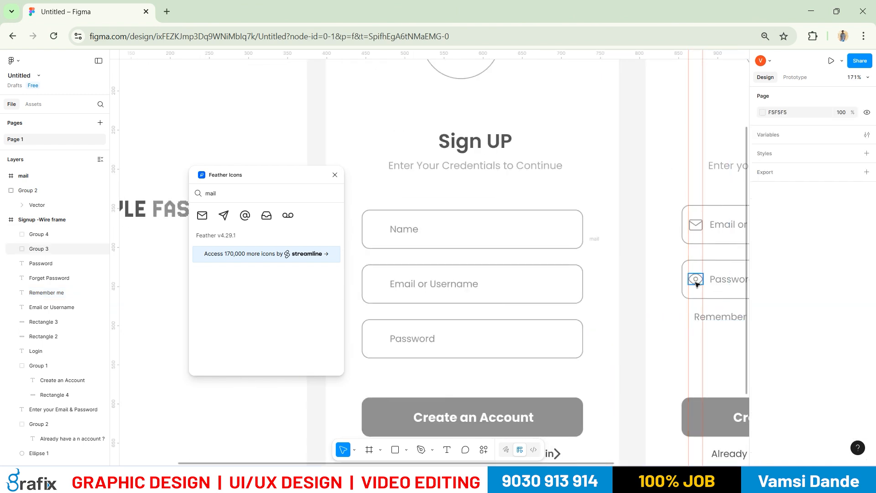
shift+click(697, 227)
drag(513, 321, 650, 317)
click(537, 229)
key(ctrl+v)
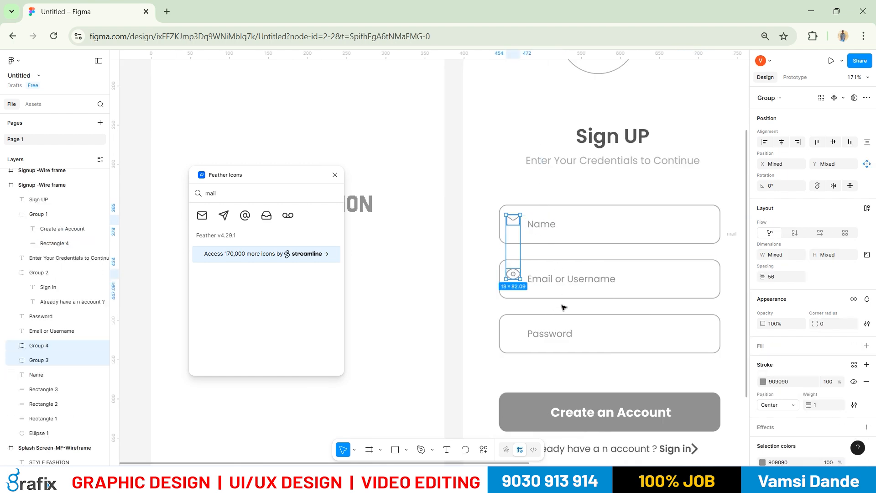
Centre the mail icon vertically within the Sign UP wireframe's Name field.
scroll(538, 250, up, 3)
click(417, 233)
click(510, 209)
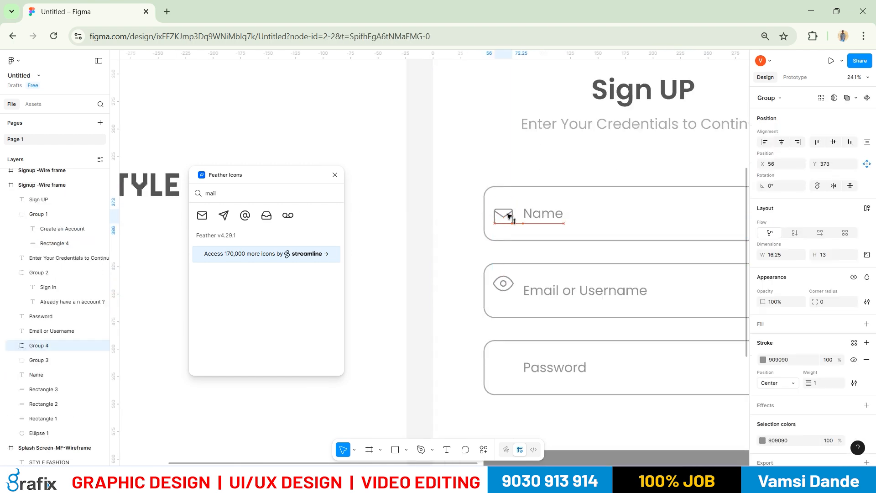
shift+click(571, 185)
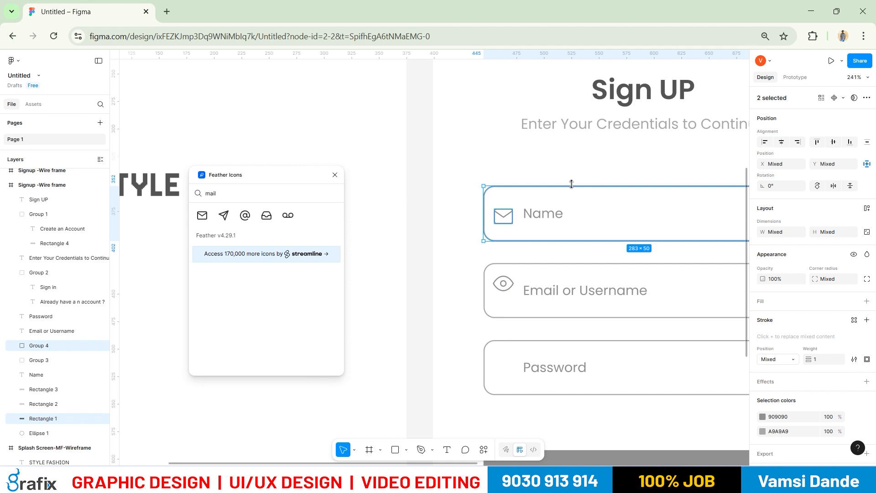
click(835, 143)
drag(656, 202, 591, 195)
Centre the eye icon vertically within the Sign UP wireframe's Email or Username field.
click(445, 277)
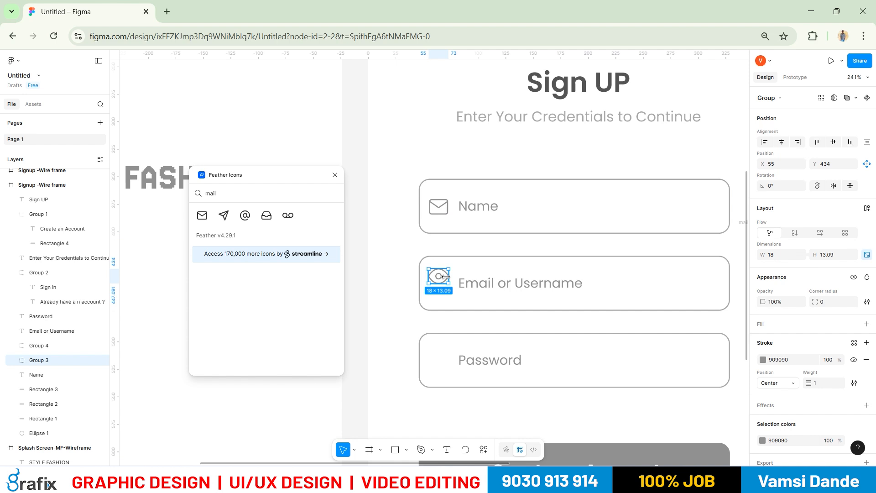
shift+click(467, 257)
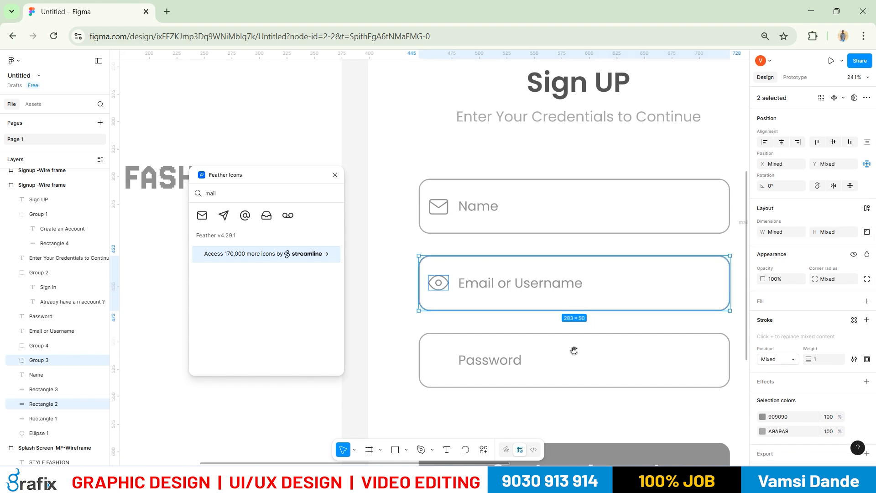
scroll(548, 329, down, 3)
click(534, 313)
Search Feather Icons for "lock" and insert the closed lock icon near the Sign UP wireframe's Password field.
scroll(534, 315, down, 2)
drag(235, 194, 124, 200)
text(lock)
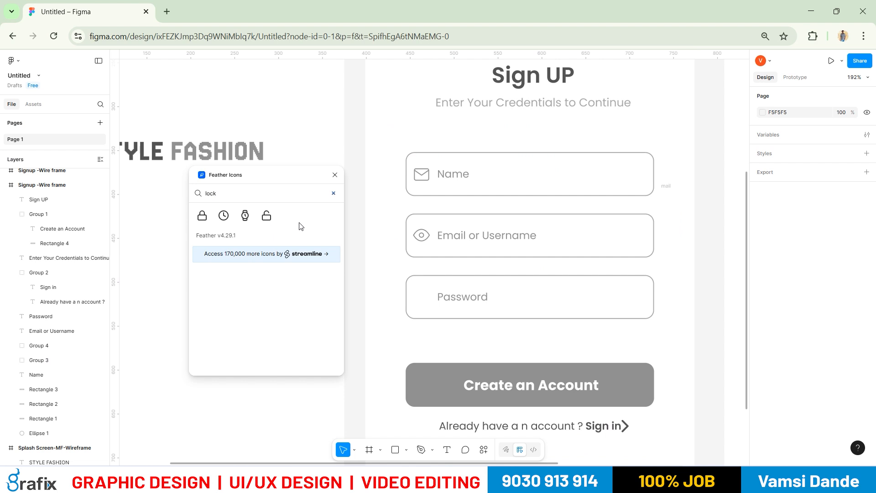
click(202, 216)
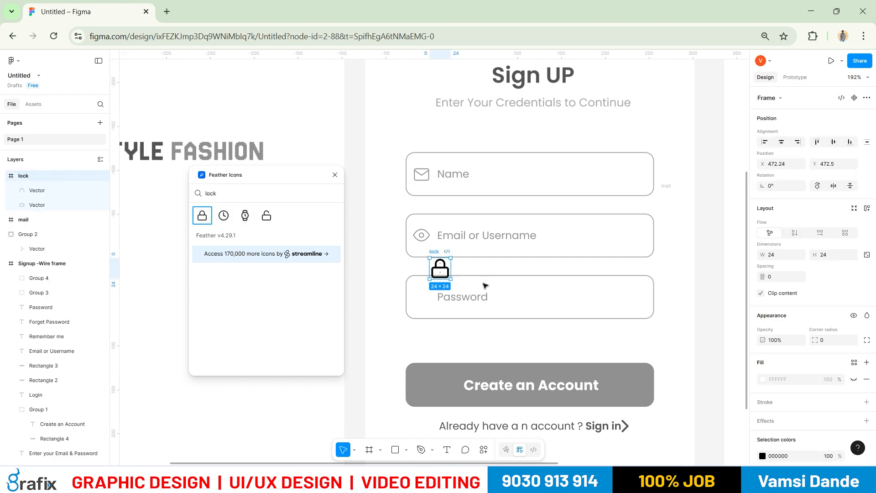
Align the lock icon to the vertical centre and left edge of the Sign UP wireframe's Password field.
shift+click(497, 281)
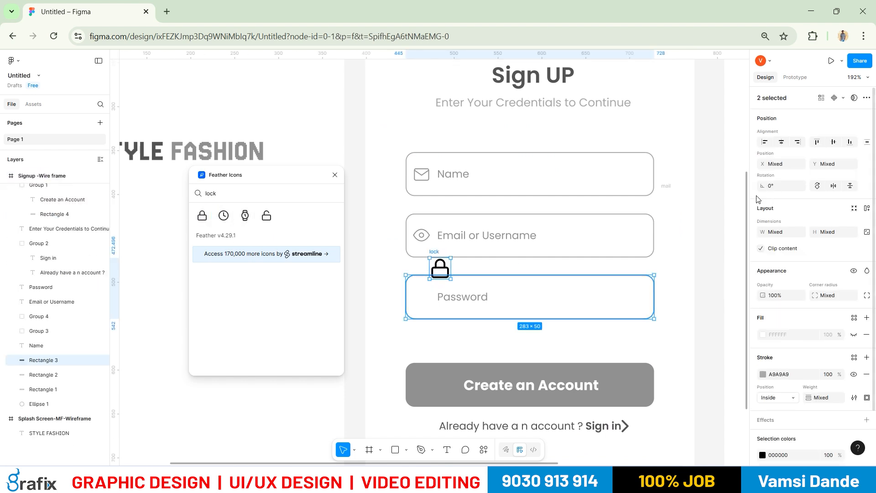
click(782, 145)
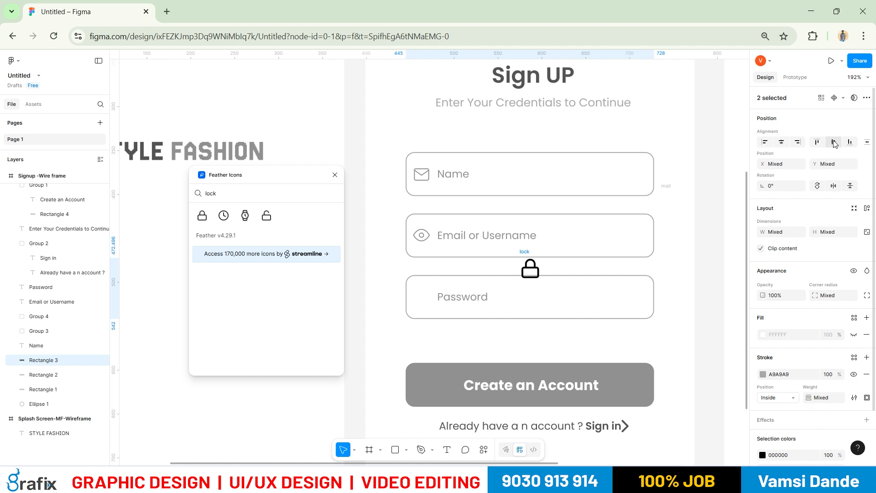
click(835, 144)
click(765, 142)
click(681, 283)
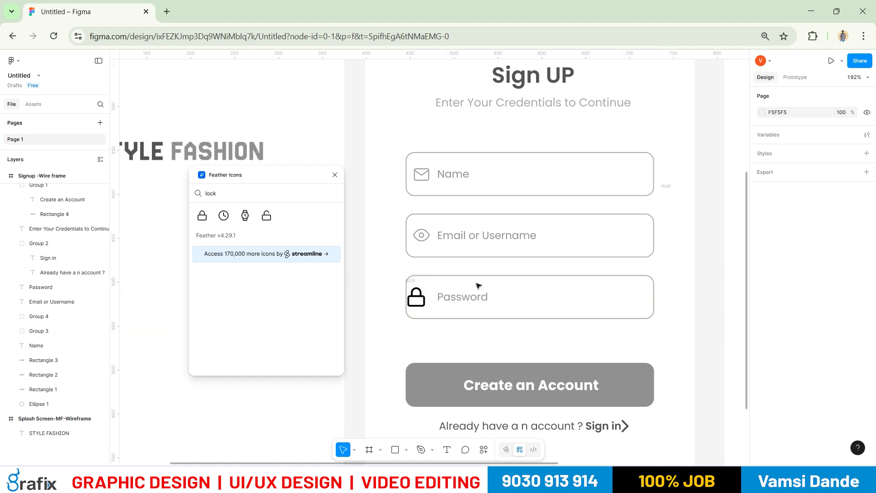
double_click(423, 294)
drag(428, 294, 434, 295)
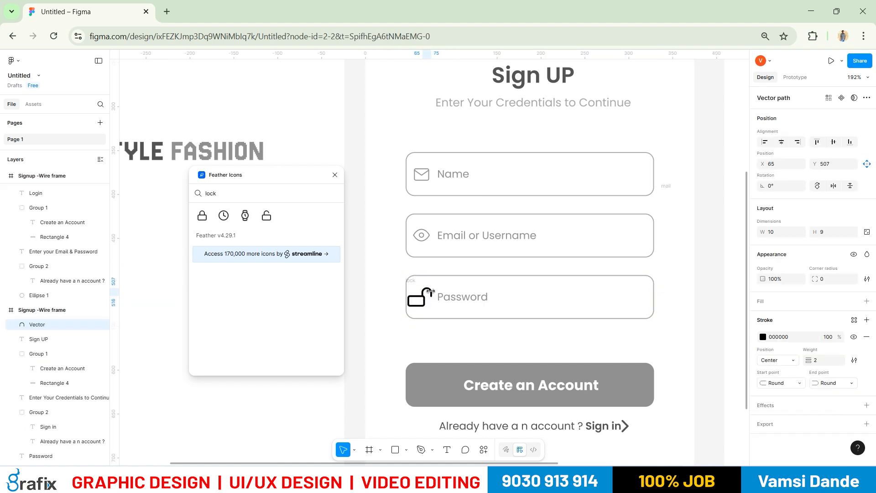
key(ctrl+z)
scroll(444, 291, up, 3)
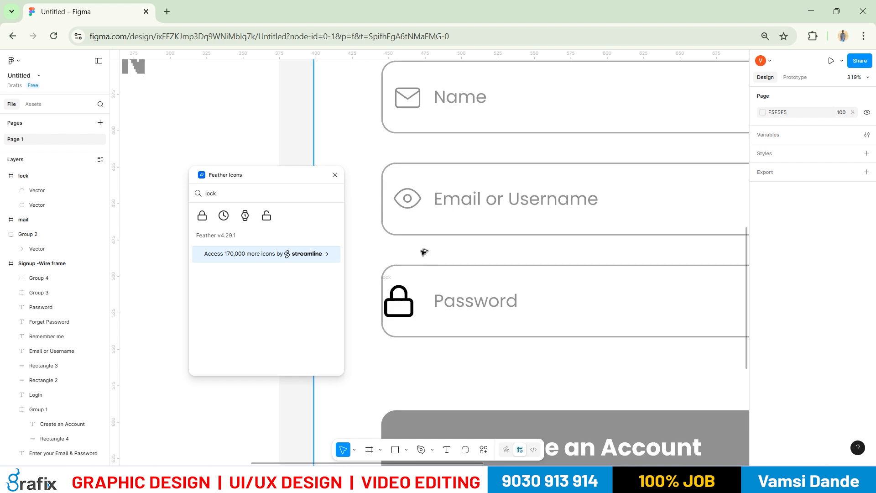
Add two vertical guides at the left and right edges of the Sign UP wireframe's eye icon.
scroll(452, 371, down, 6)
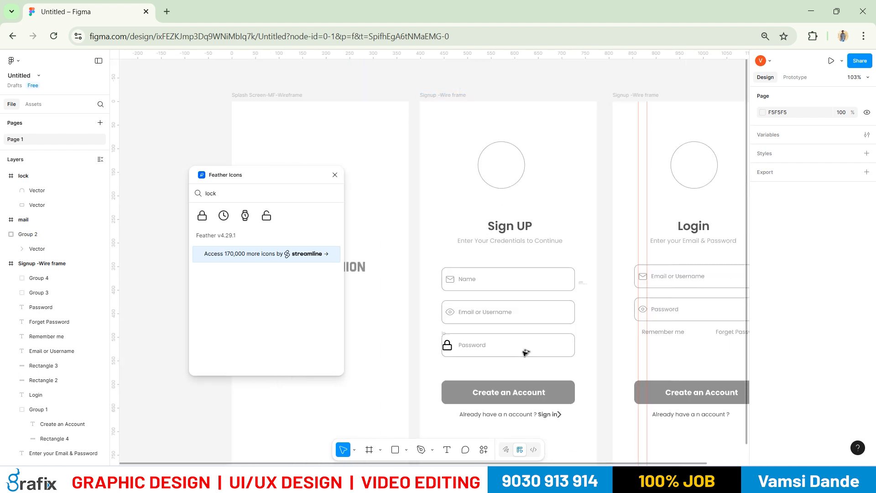
drag(111, 321, 505, 398)
scroll(577, 343, up, 5)
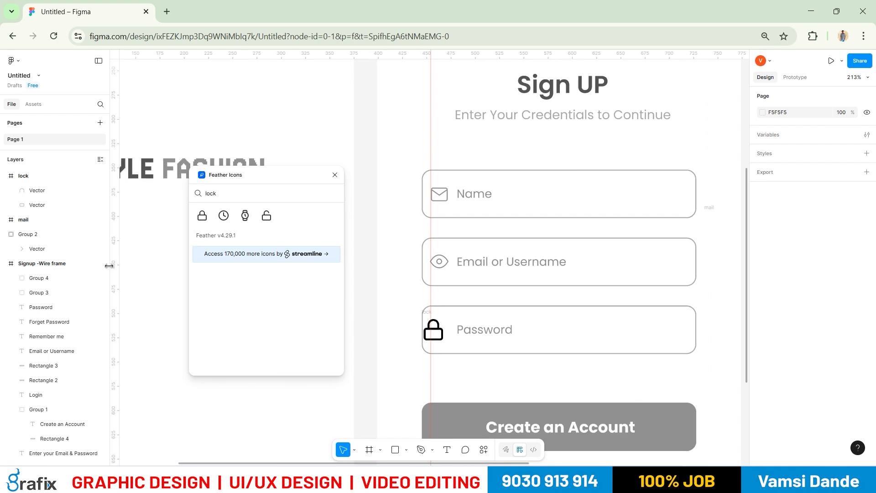
drag(112, 272, 448, 259)
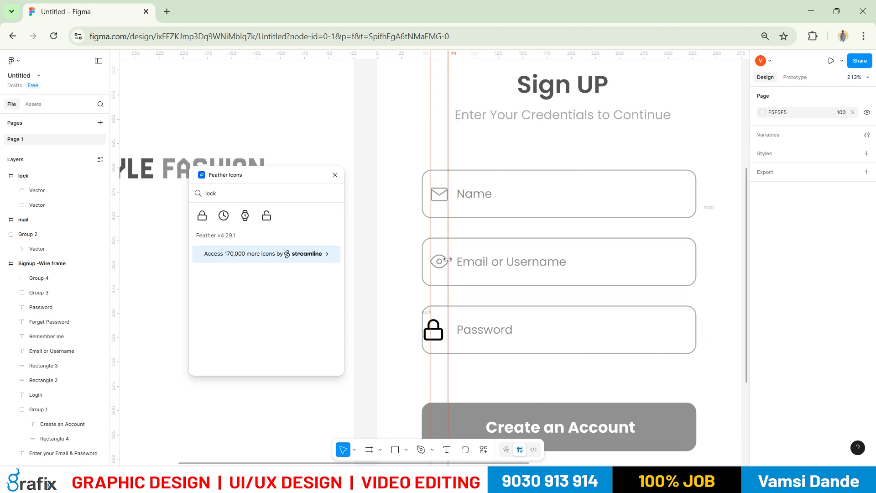
scroll(447, 259, up, 4)
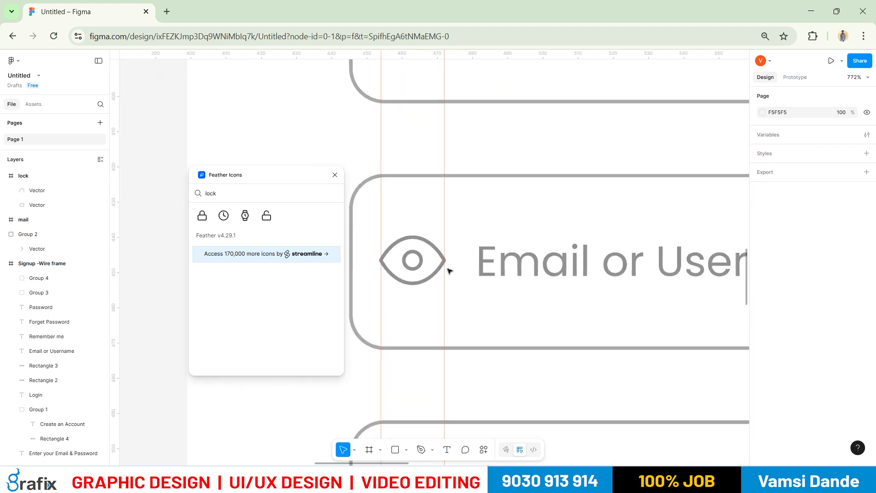
scroll(429, 297, down, 2)
scroll(420, 258, up, 8)
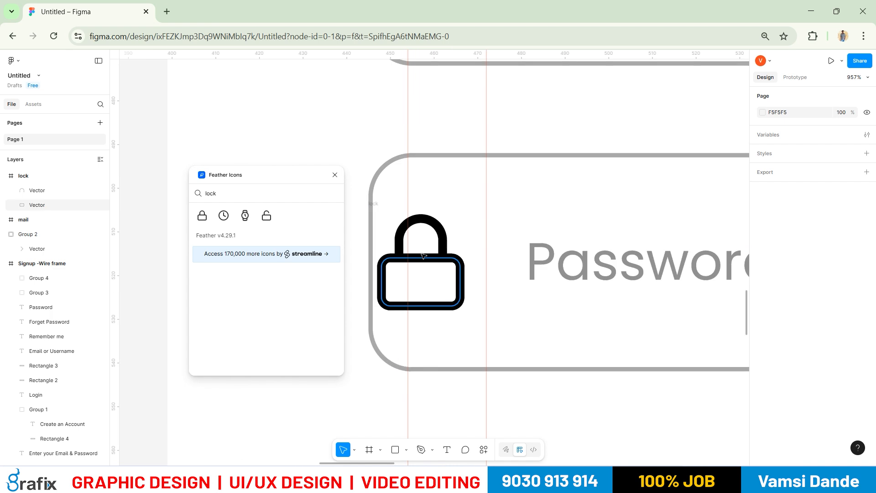
drag(420, 258, 438, 252)
key(ctrl+z)
scroll(452, 259, up, 3)
Select the lock's shackle and body vectors and move them rightward between the two vertical guides.
click(433, 240)
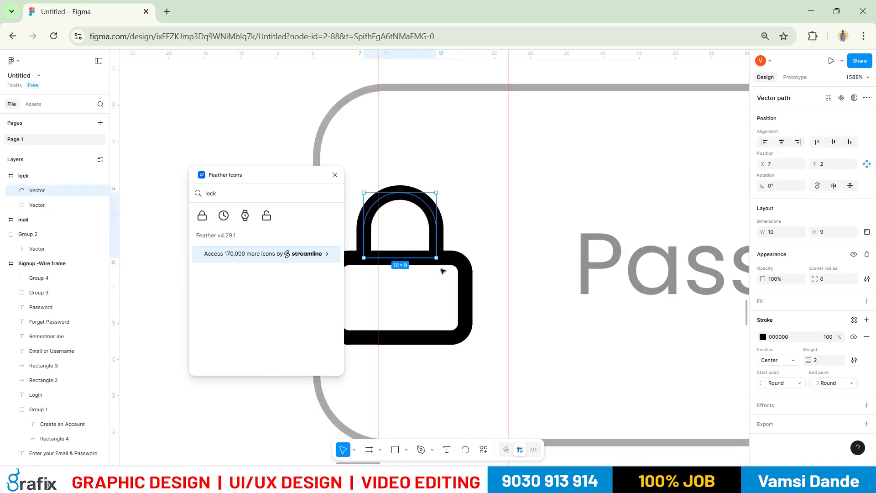
scroll(442, 272, down, 3)
shift+click(439, 268)
scroll(438, 265, up, 3)
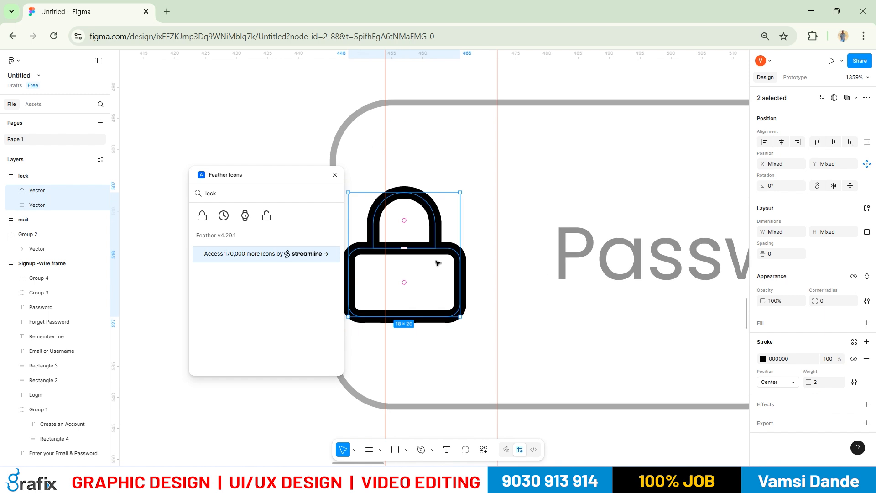
drag(431, 251, 525, 333)
scroll(467, 265, down, 3)
Reduce the combined height of the lock's two vectors to 19 and set their stroke weight to 1.
click(532, 324)
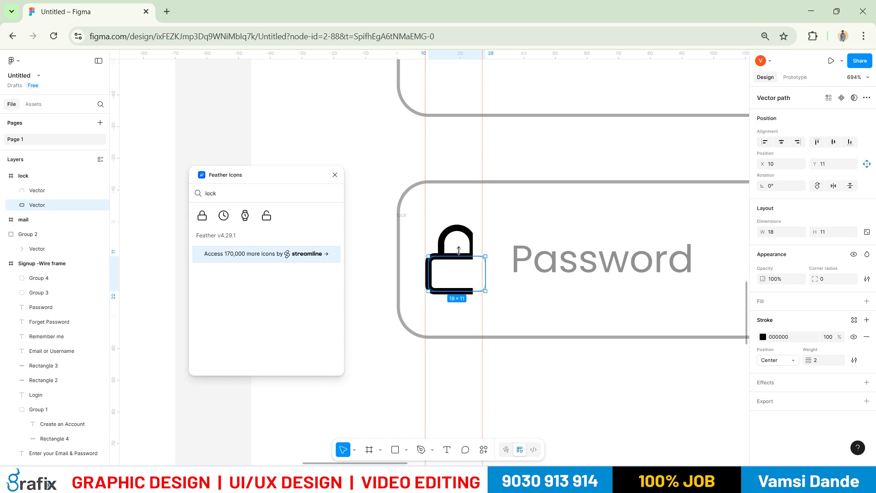
shift+click(467, 229)
drag(467, 230, 459, 230)
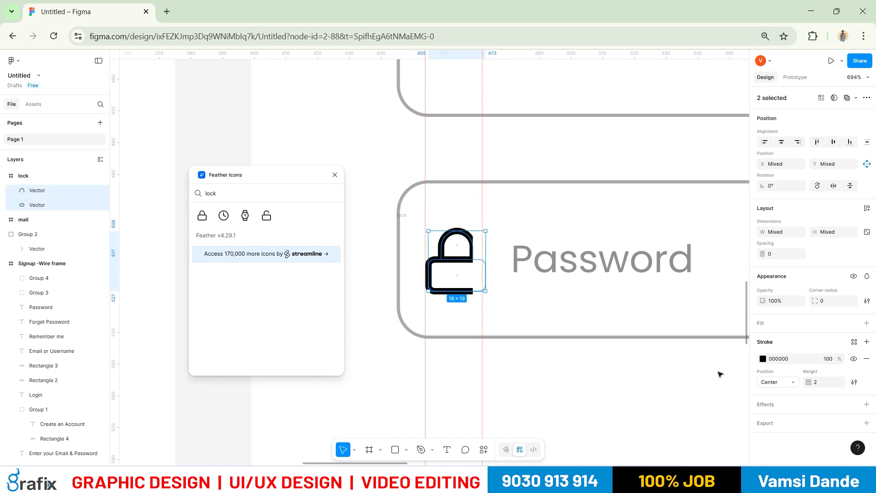
key(Return)
scroll(460, 349, down, 5)
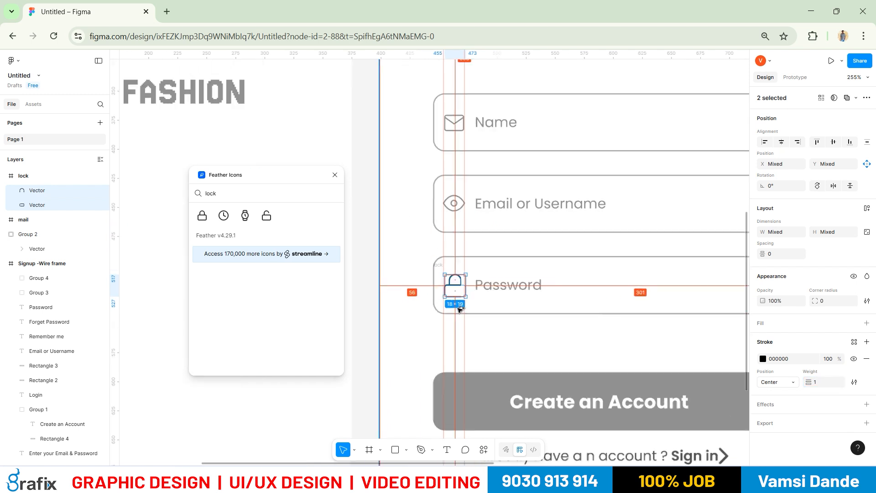
click(485, 350)
drag(465, 270, 476, 273)
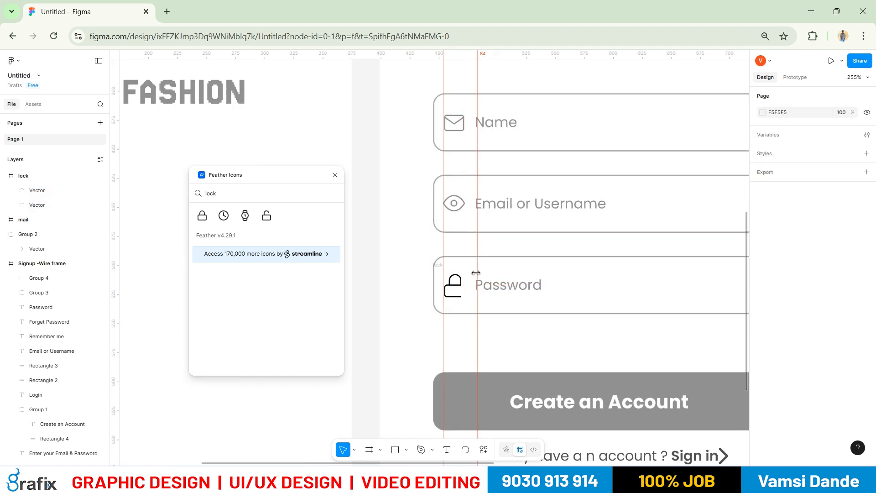
key(ctrl+z)
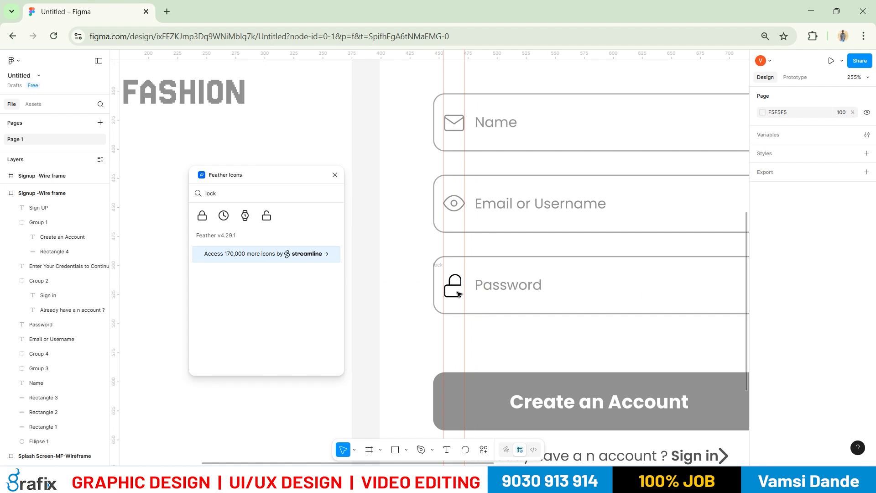
double_click(459, 294)
scroll(459, 295, up, 5)
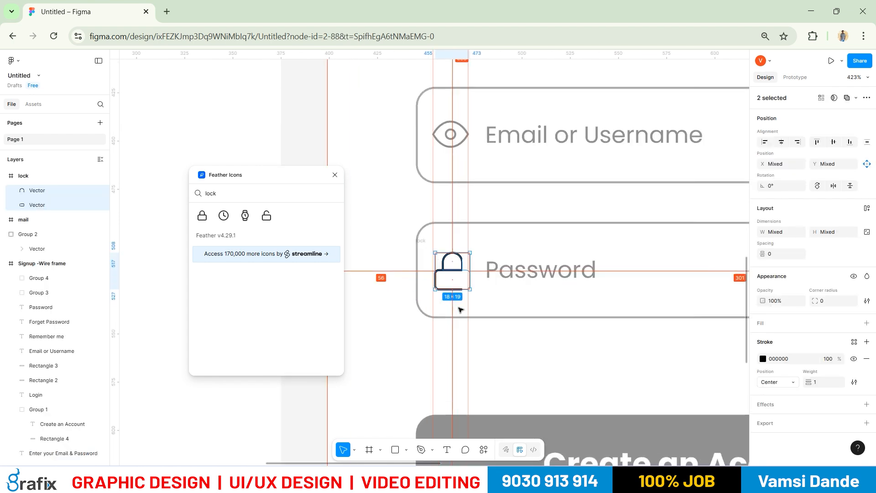
drag(460, 257, 415, 258)
key(ctrl+z)
Ungroup the lock frame to remove its clipping and group the shackle and body vectors together.
click(59, 175)
key(ctrl+shift+g)
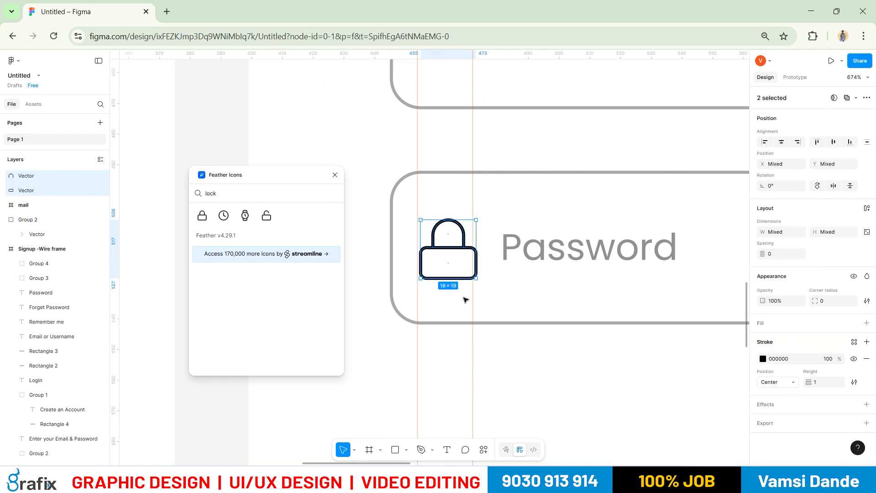
key(ctrl+g)
scroll(462, 272, down, 5)
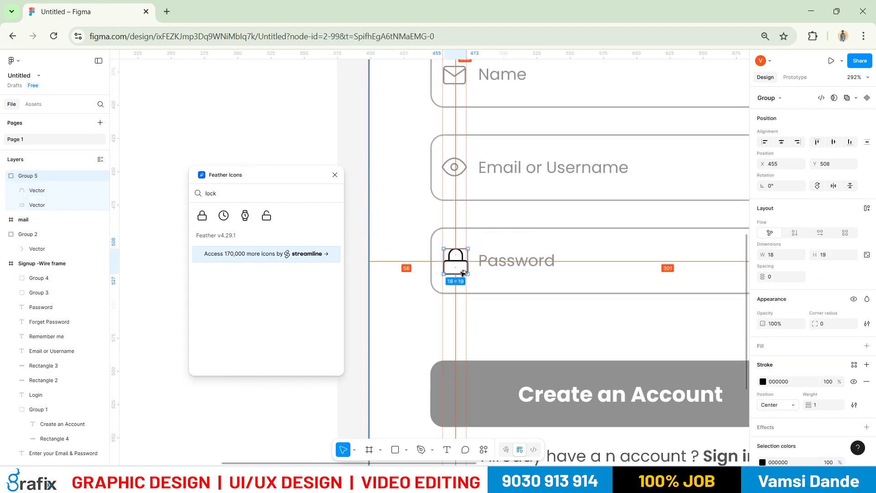
Change the lock group's stroke colour to the page's grey 909090.
scroll(487, 336, up, 1)
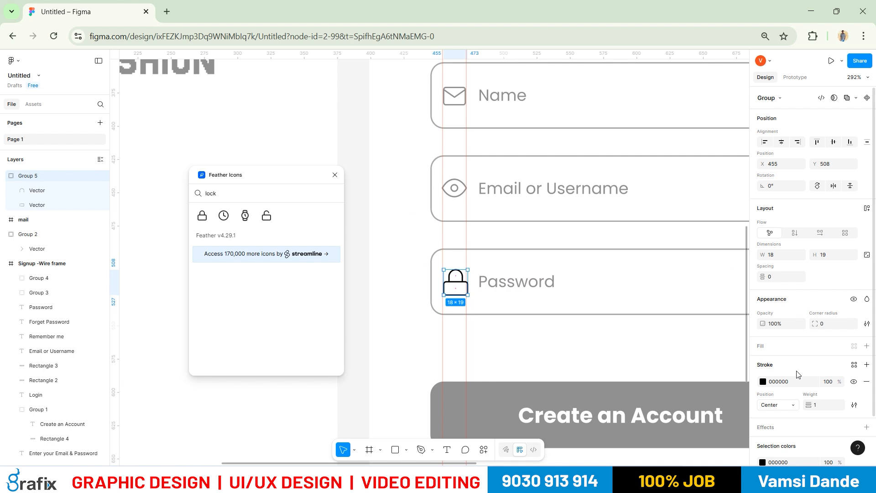
click(767, 387)
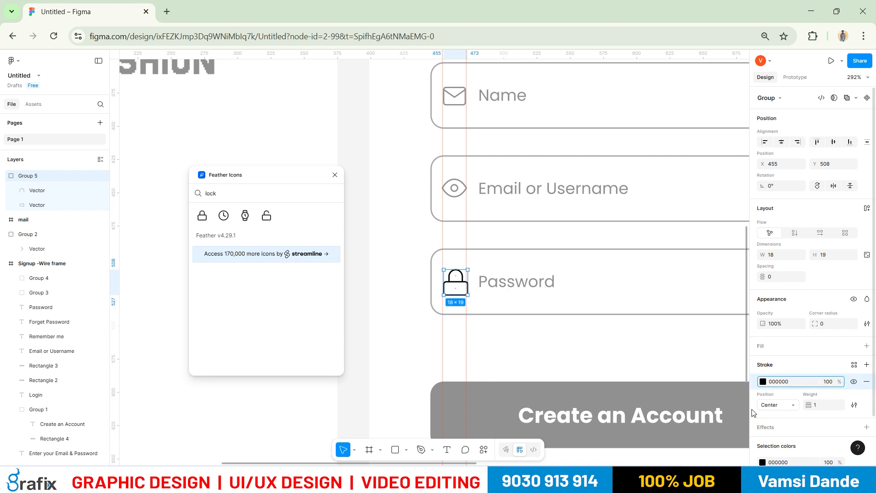
click(763, 382)
click(655, 448)
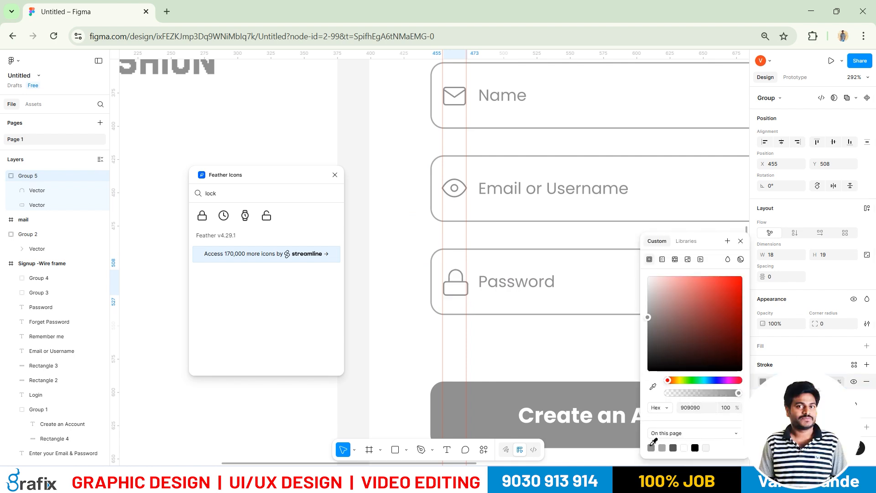
click(517, 337)
Try to align the lock icon horizontally with the centre of the Sign UP wireframe's Password field box.
click(455, 283)
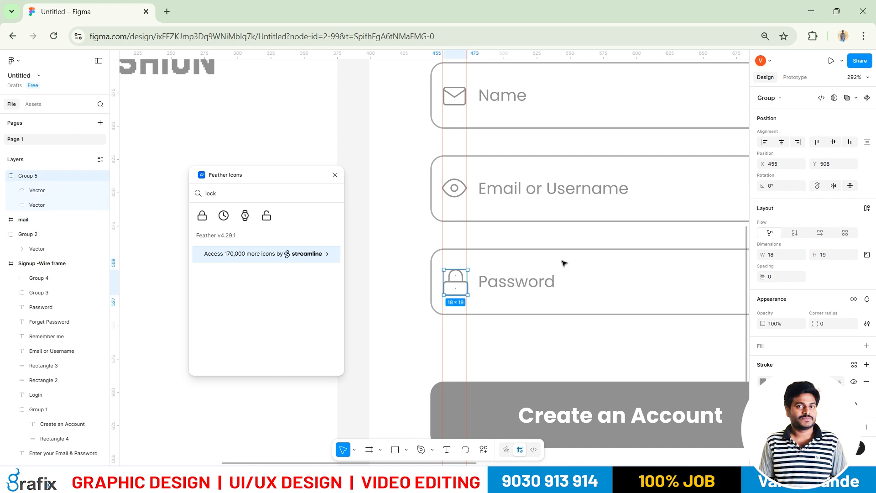
shift+click(574, 255)
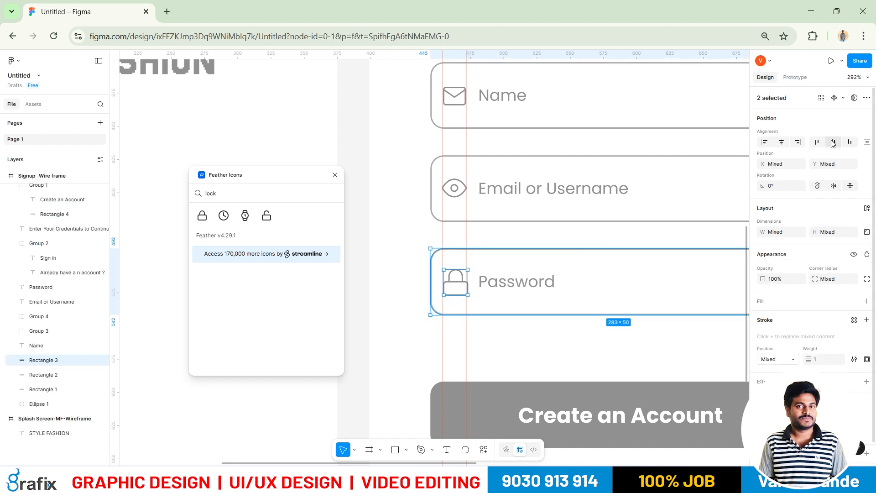
click(782, 142)
key(ctrl+z)
scroll(675, 193, down, 5)
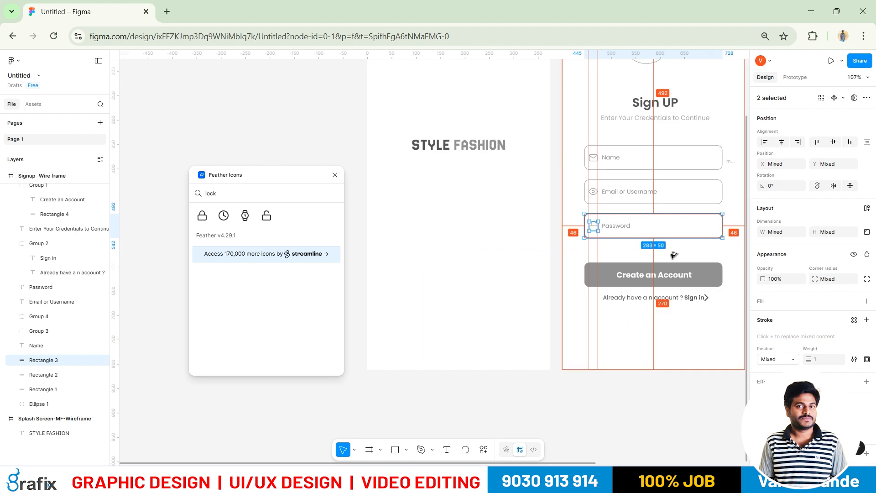
Deselect the lock icon and the Password box and close the Feather Icons plugin window.
click(674, 255)
drag(689, 296, 485, 338)
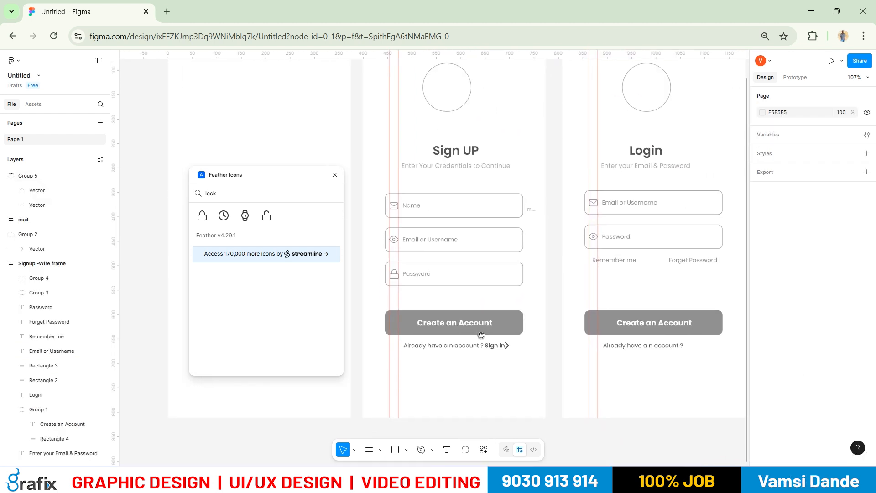
click(335, 175)
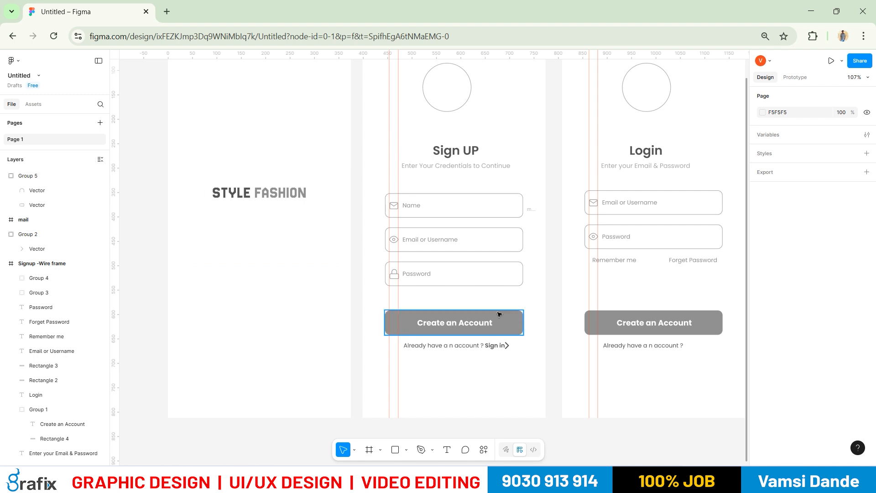
Try grouping the Login wireframe's Create an Account button with the prompt below it and centring the group vertically.
scroll(552, 321, down, 5)
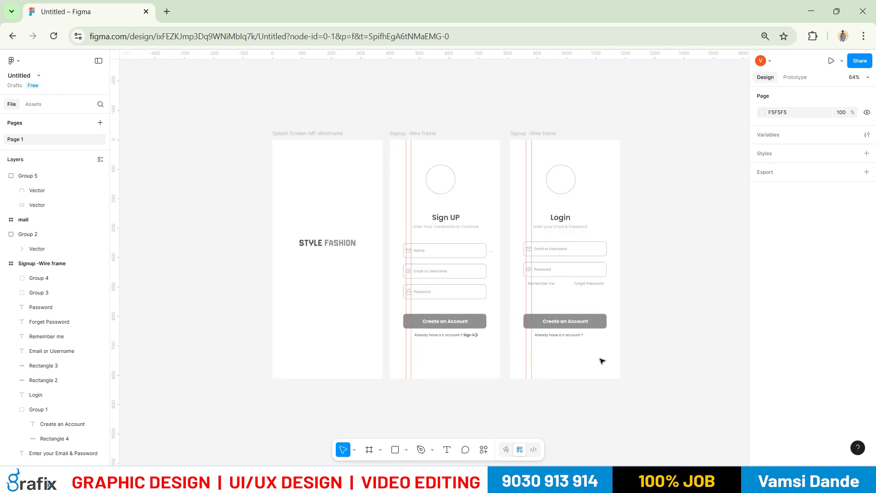
scroll(598, 352, up, 3)
drag(630, 350, 564, 303)
key(ctrl+g)
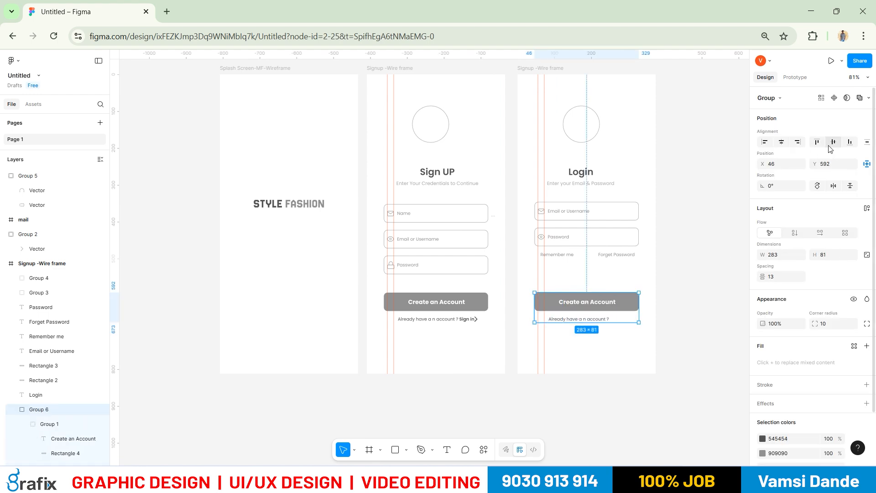
click(834, 142)
key(ctrl+z)
drag(647, 381, 636, 328)
key(ctrl+g)
drag(653, 228, 642, 383)
key(ctrl+shift+g)
key(ctrl+shift+g)
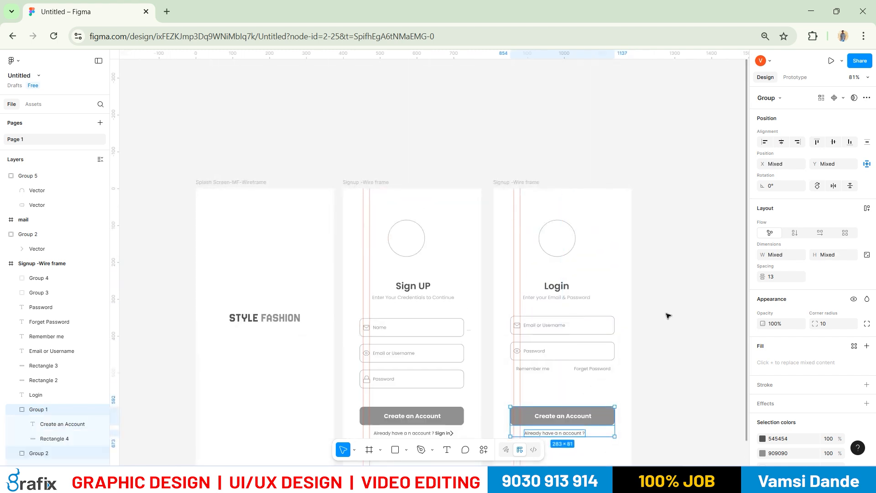
click(667, 314)
Run the Feather Icons plugin, search for "user" and insert the plain single-person user icon.
scroll(655, 360, down, 5)
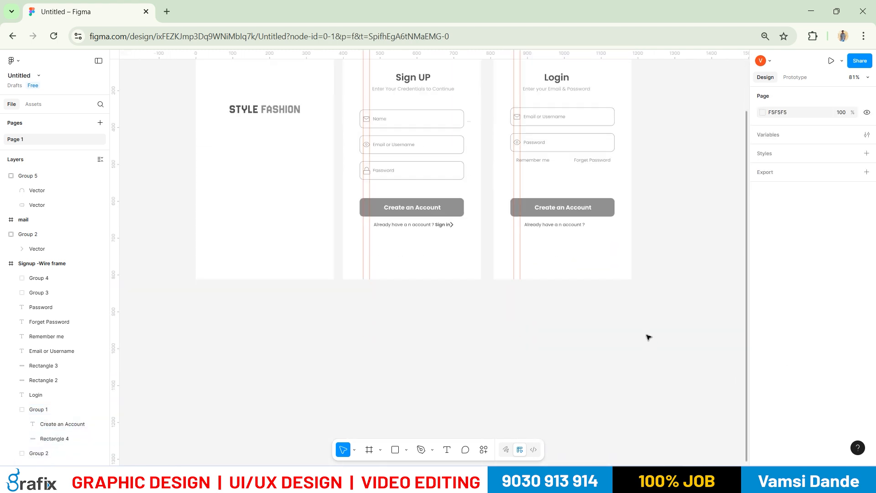
scroll(649, 338, up, 4)
right_click(667, 241)
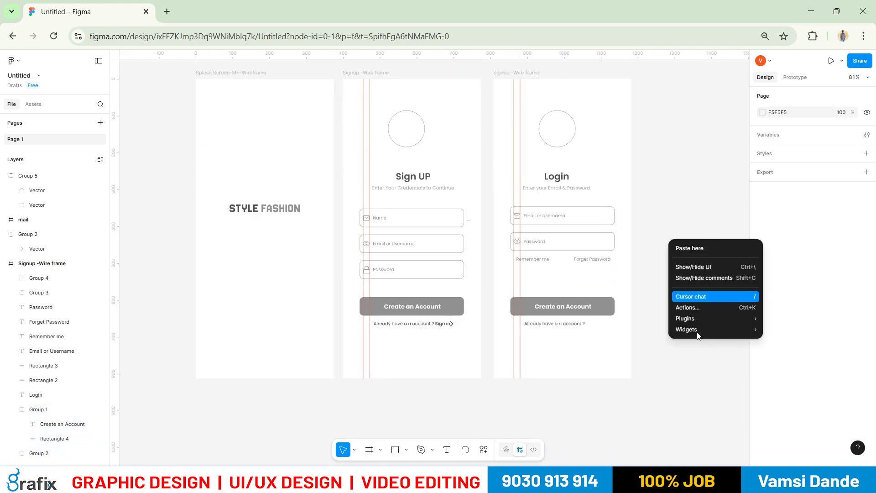
mouse_move(708, 317)
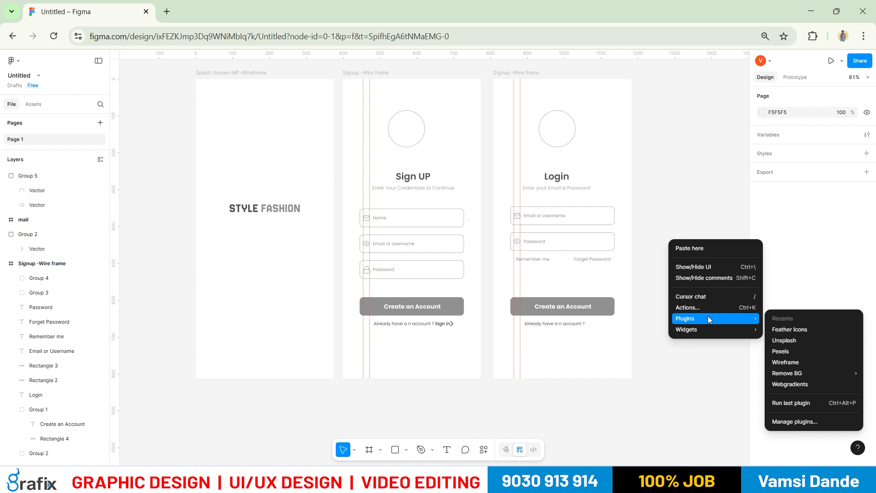
click(800, 330)
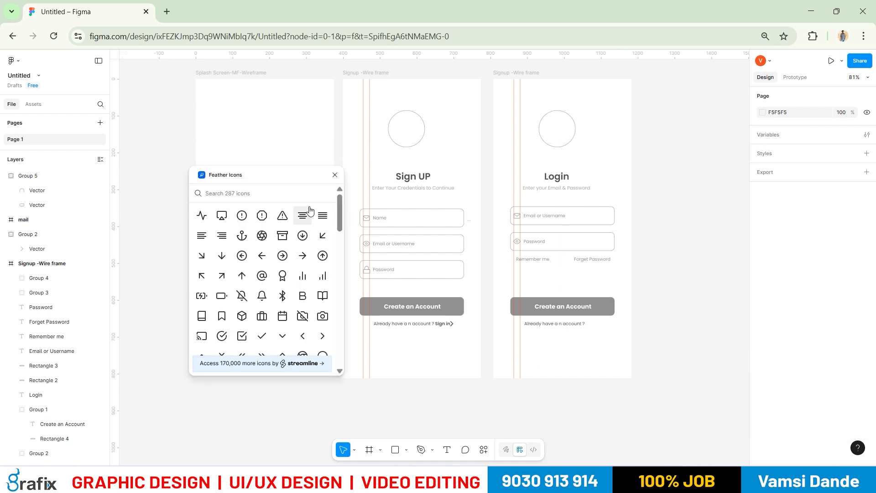
text(user)
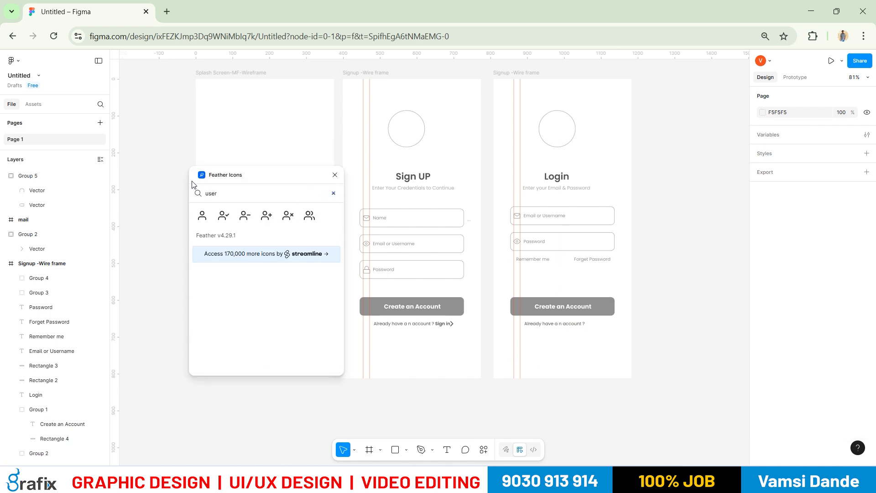
click(203, 216)
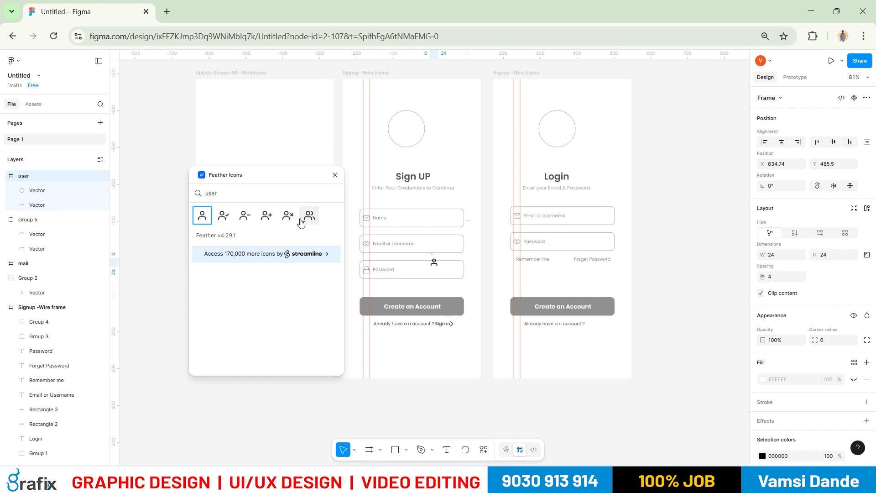
Close the plugin, move the user icon to the centre of the Login wireframe's circle and scale it proportionally to 44 × 44.
click(335, 175)
drag(434, 261, 558, 130)
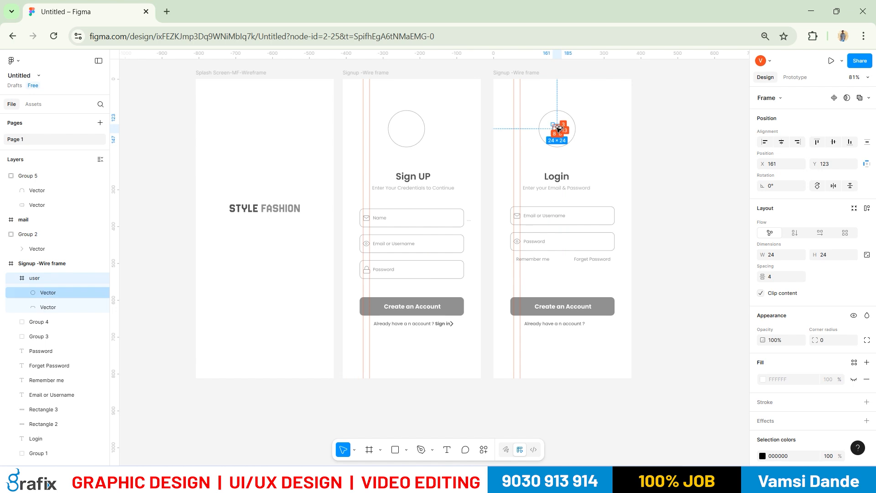
scroll(558, 130, up, 5)
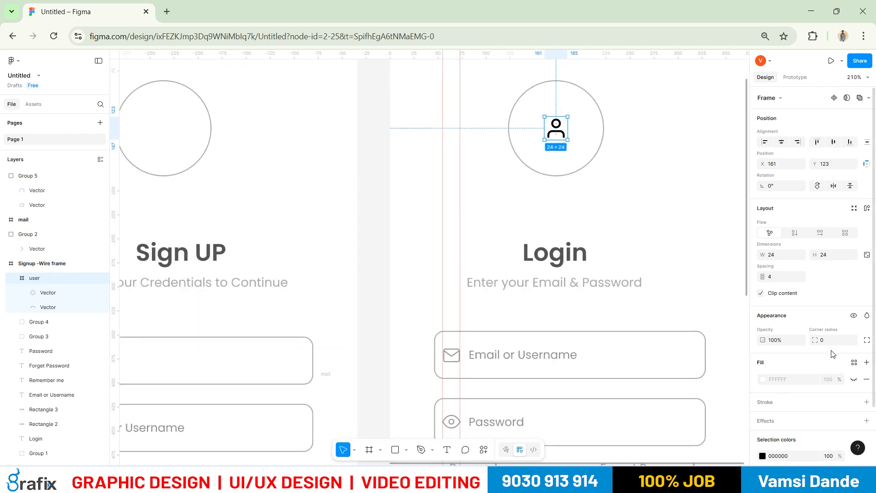
scroll(843, 413, down, 2)
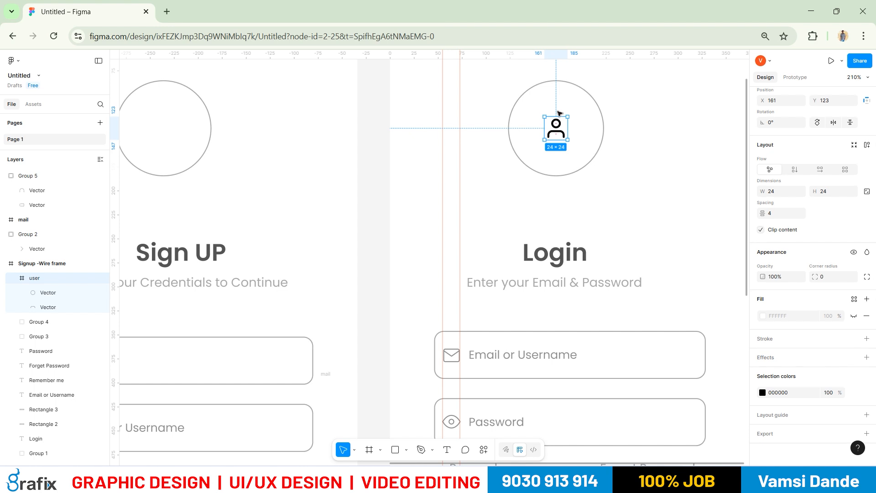
key(k)
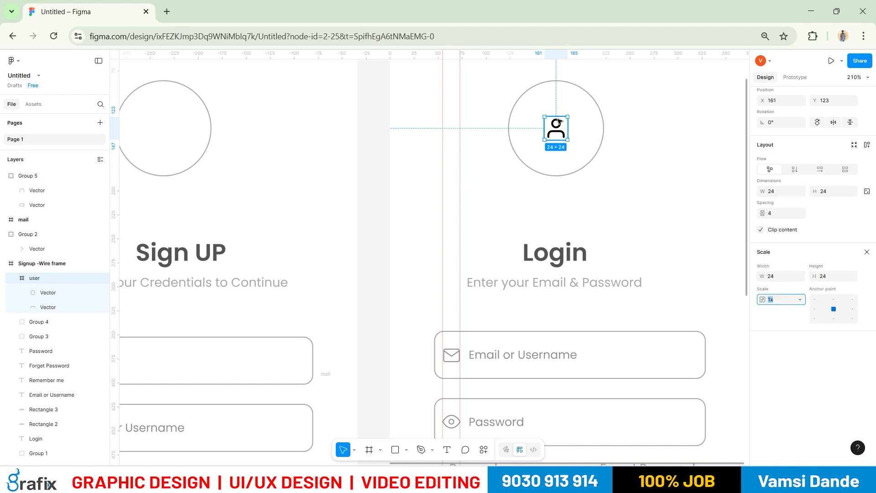
drag(567, 117, 574, 118)
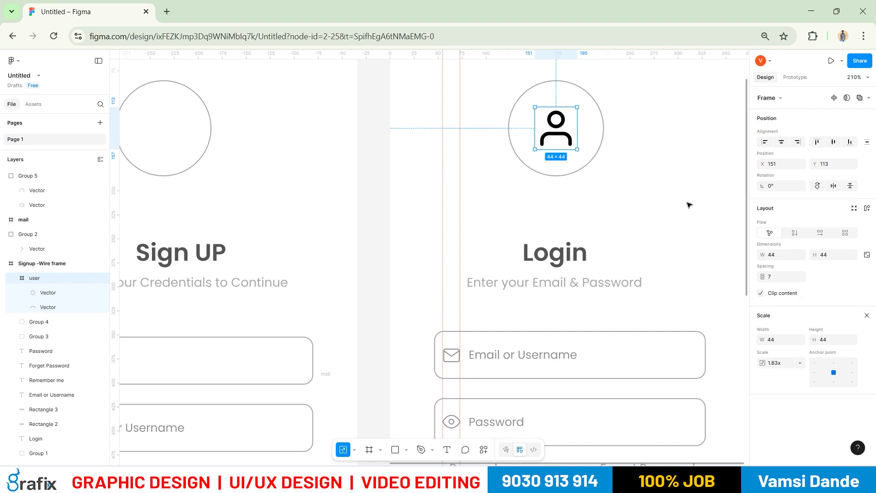
key(v)
click(581, 141)
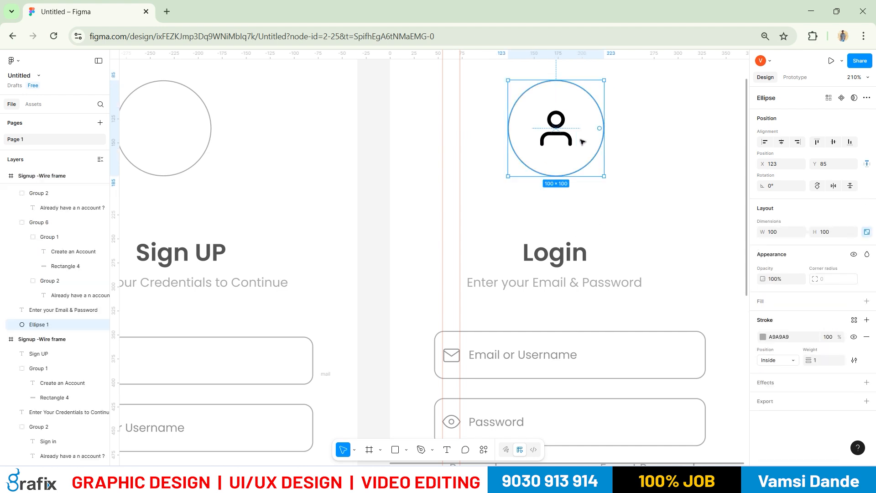
click(569, 138)
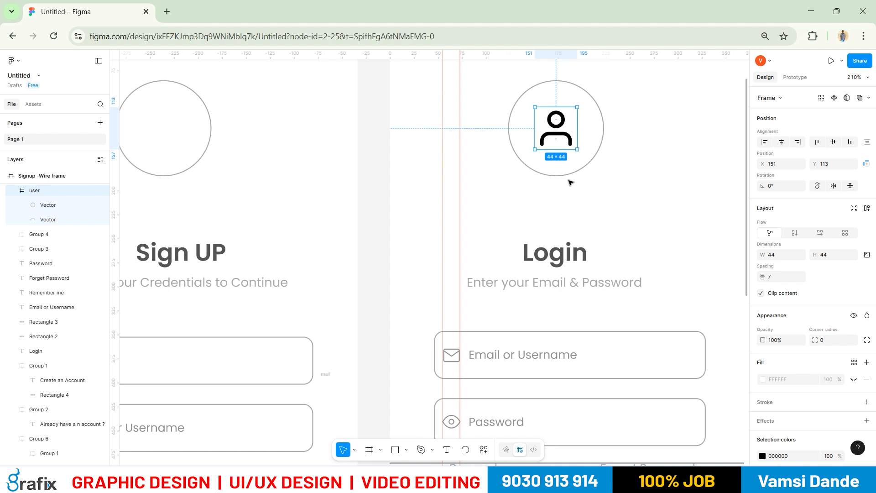
scroll(783, 329, down, 2)
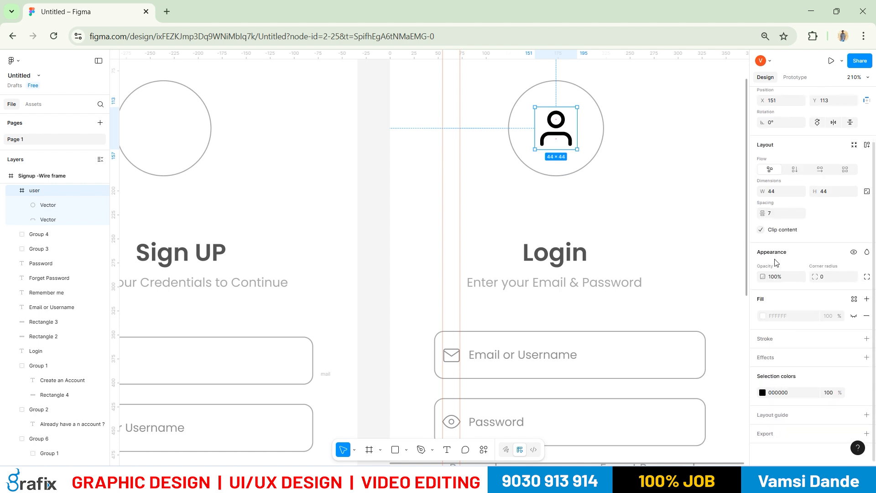
scroll(776, 263, up, 2)
shift+click(604, 117)
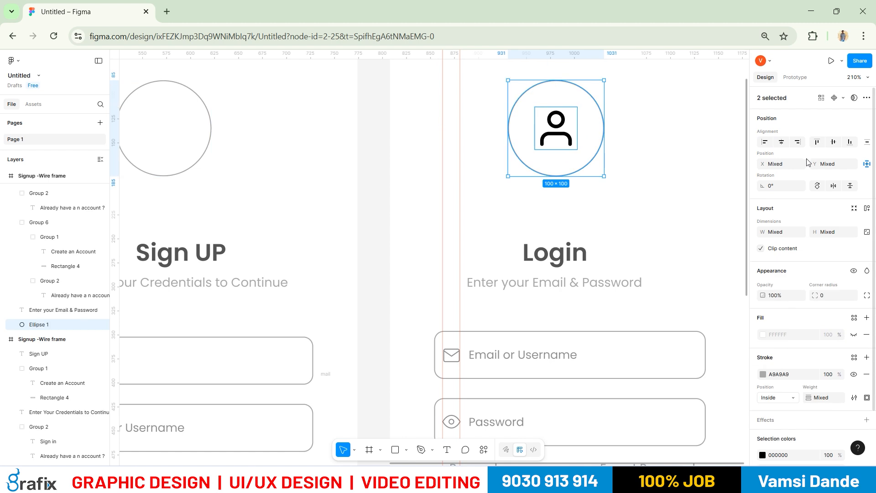
click(598, 174)
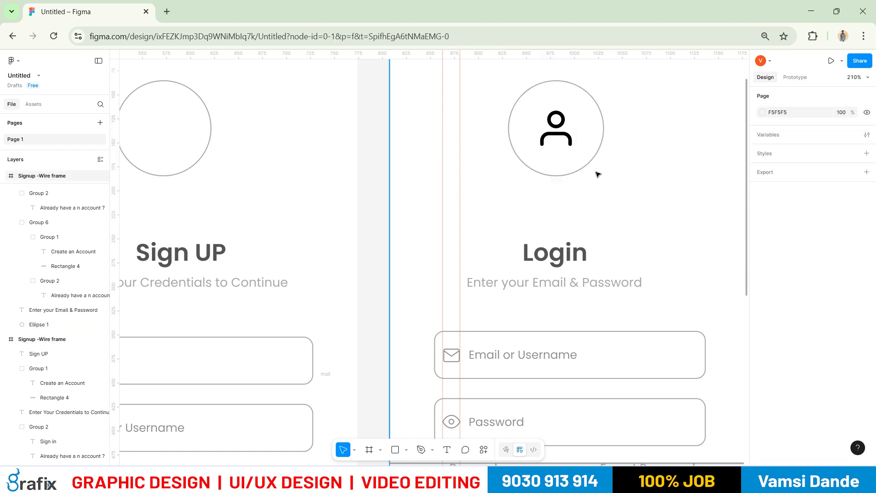
Ungroup the user icon's frame and set the stroke weight of its head and shoulder vectors to 3.
click(565, 135)
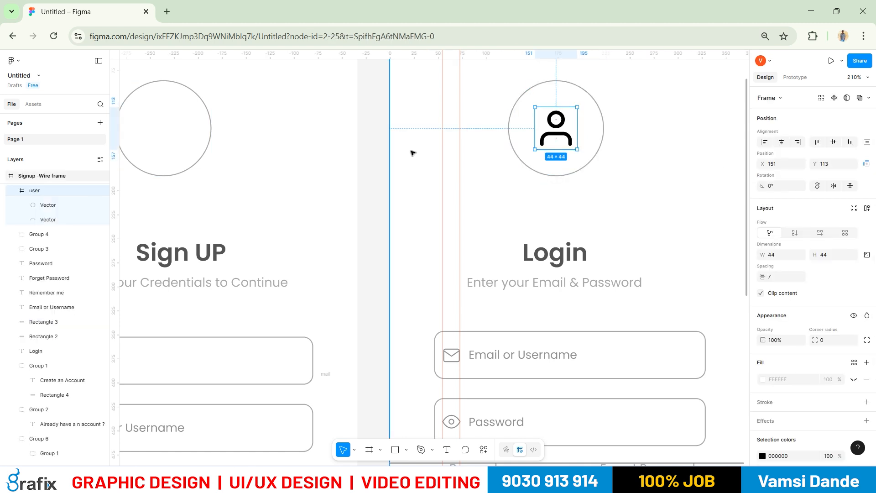
key(ctrl+shift+g)
click(618, 190)
click(566, 130)
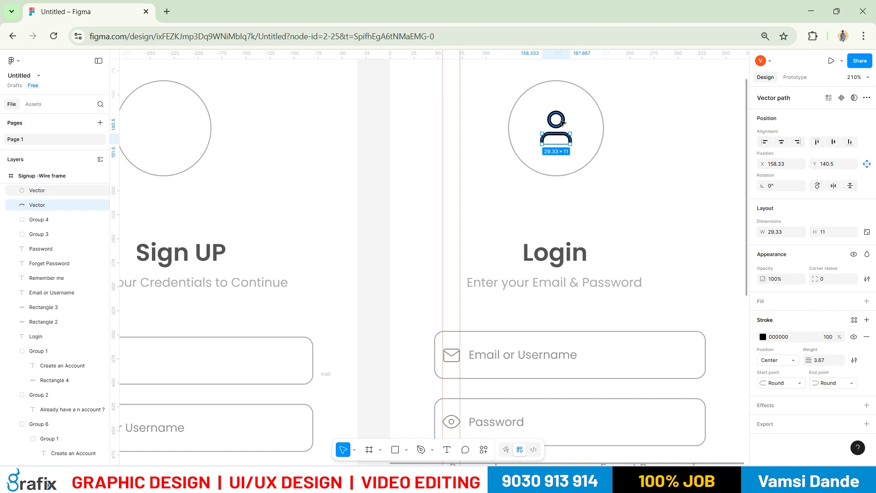
shift+click(566, 125)
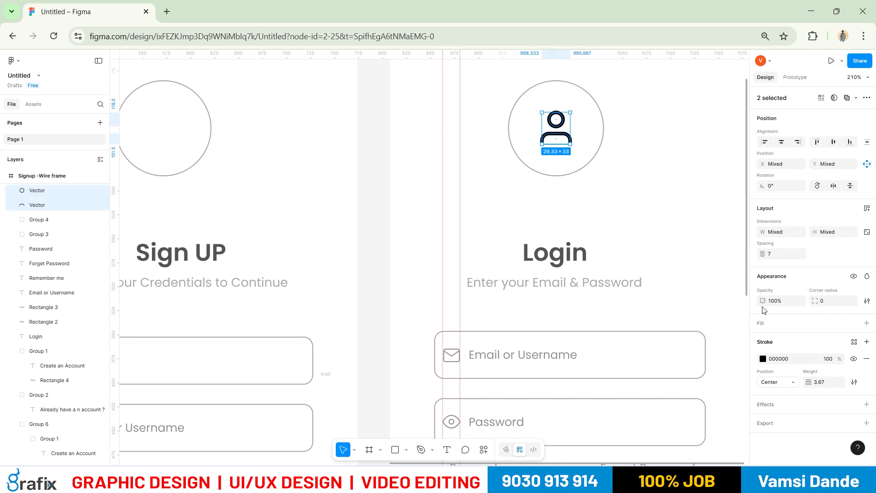
click(826, 382)
text(3)
key(Return)
Group the user icon's two vectors and change the group's stroke colour to the page's grey 909090.
drag(538, 191, 515, 242)
key(ctrl+g)
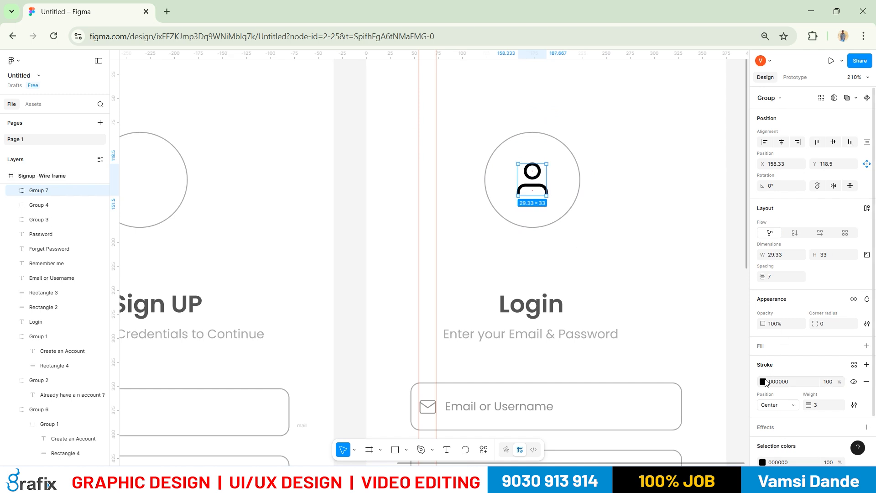
click(763, 382)
click(656, 448)
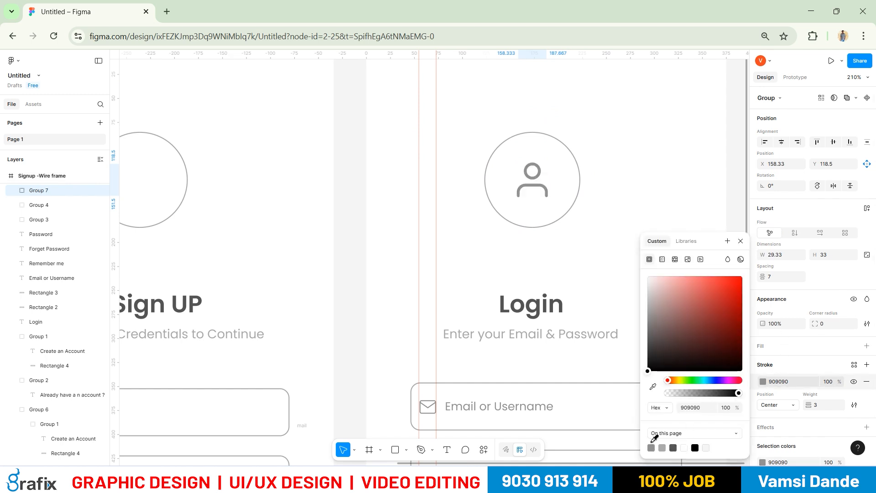
click(612, 197)
Try to place the Login wireframe's user icon in the Sign UP wireframe's empty circle.
key(shift+1)
click(576, 187)
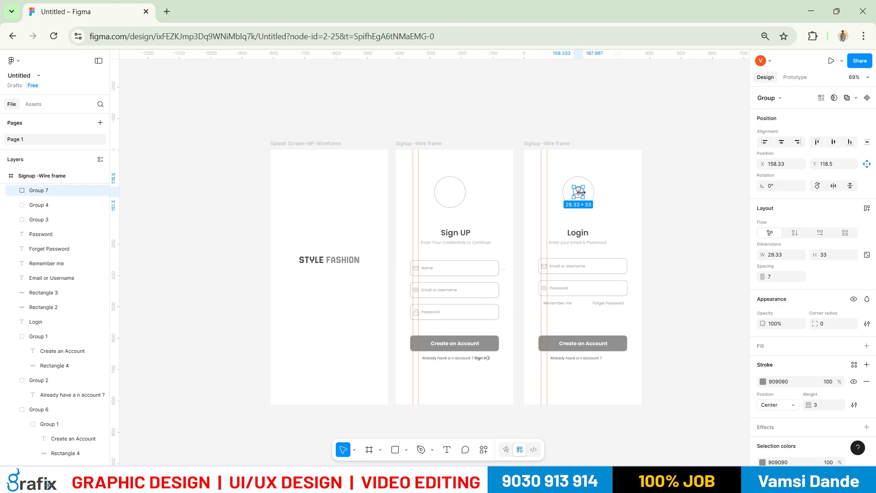
drag(560, 192, 452, 192)
key(ctrl+z)
Place a copy of the Login wireframe's user icon in the middle of the Sign UP wireframe's circle.
scroll(593, 197, up, 5)
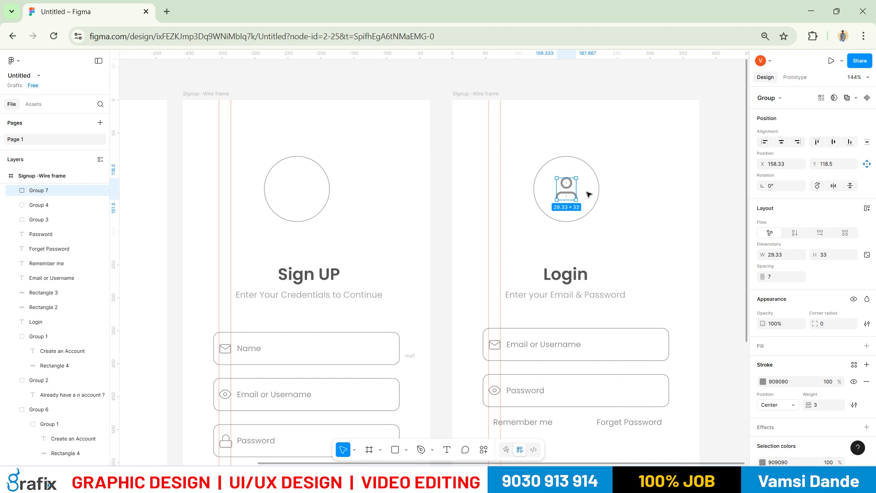
drag(575, 196, 304, 205)
scroll(351, 201, up, 4)
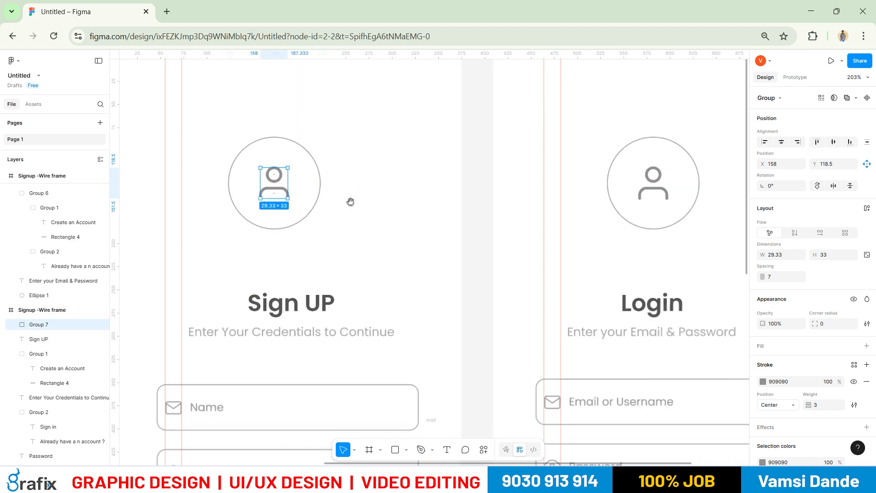
key(Delete)
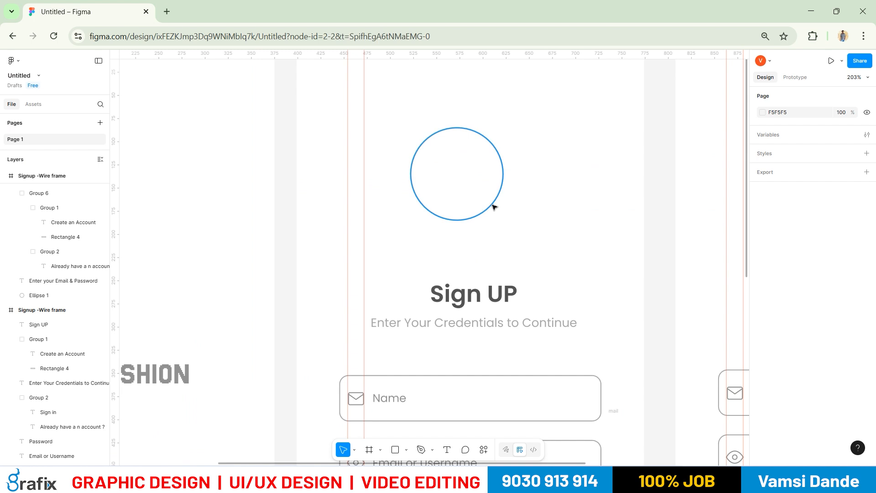
key(ctrl+z)
scroll(495, 205, down, 5)
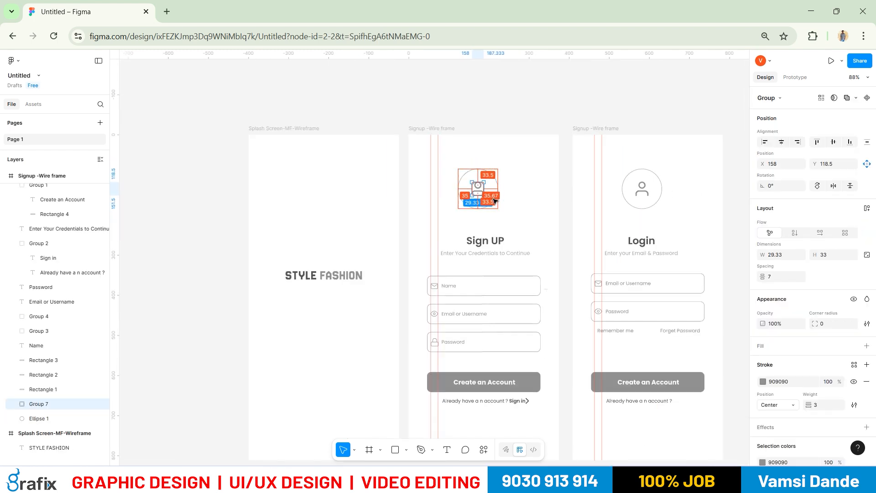
scroll(519, 228, right, 3)
scroll(539, 224, down, 1)
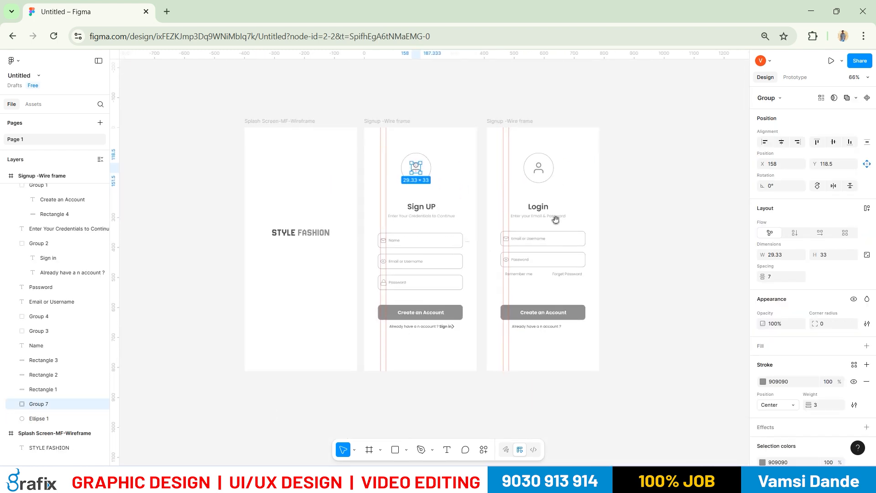
Compare the Sign UP and Login wireframes with the login and signup screens of the Dribbble pet adoption reference.
click(630, 219)
scroll(546, 215, up, 3)
key(alt+Tab)
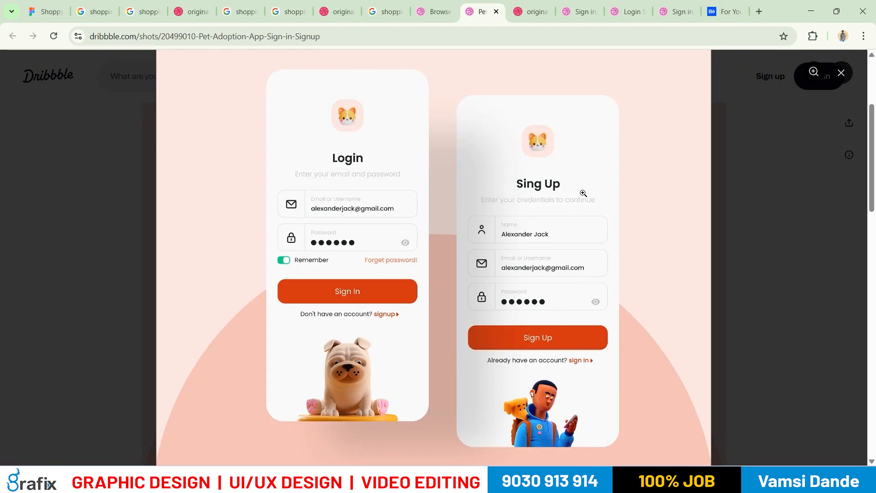
key(alt+Tab)
key(alt+Tab)
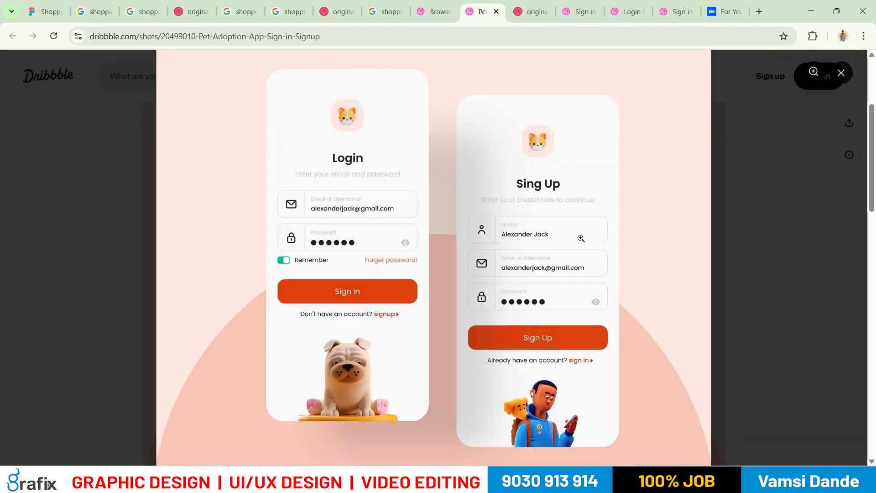
key(alt+Tab)
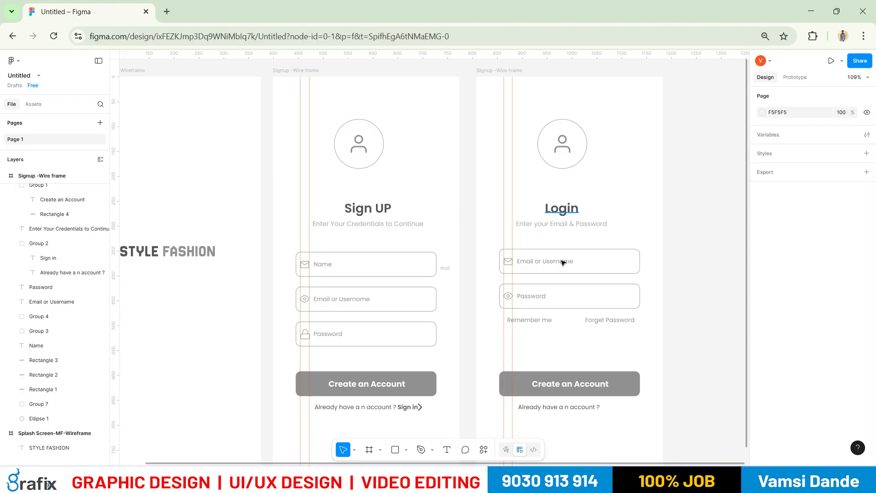
key(alt+Tab)
key(alt+Tab)
Ungroup the Login wireframe's button and caption, and delete the "Already have a n account ?" caption.
click(356, 407)
scroll(464, 393, down, 1)
scroll(463, 393, right, 2)
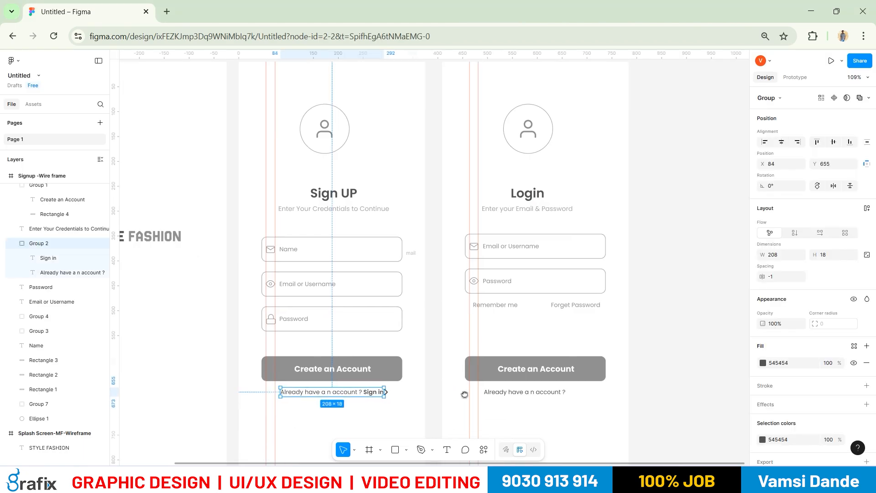
click(539, 391)
key(Escape)
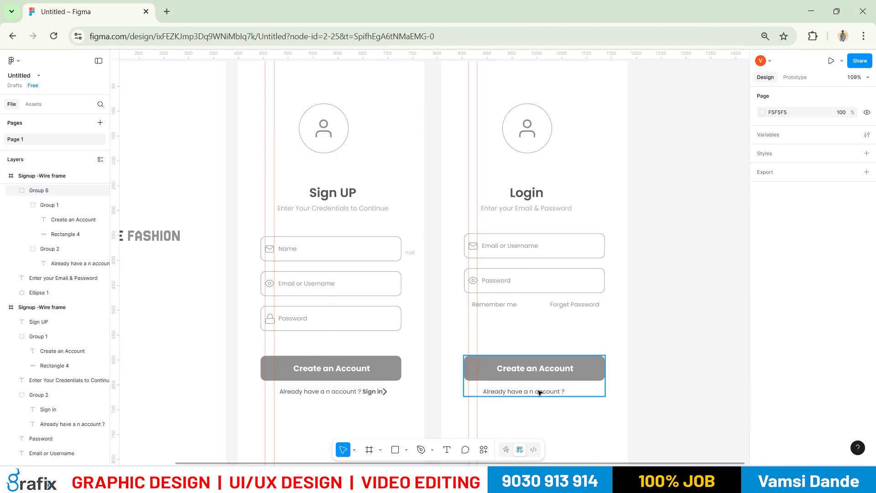
click(539, 393)
key(ctrl+shift+g)
click(556, 407)
click(550, 391)
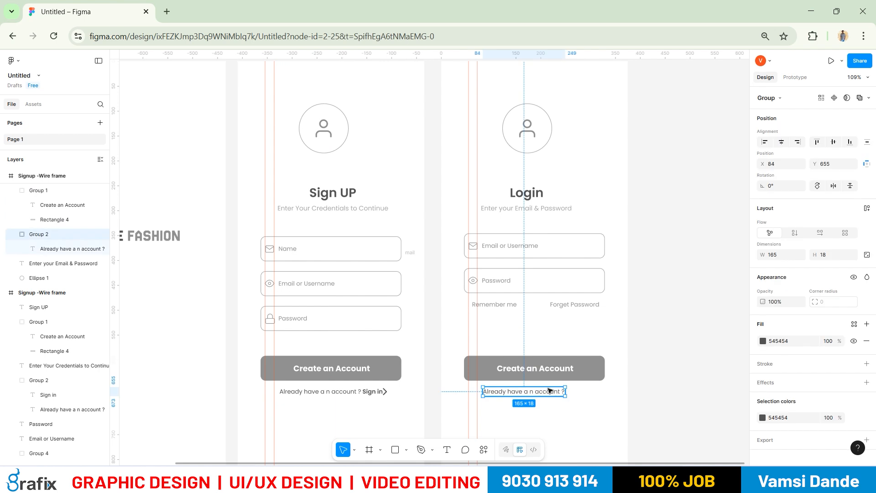
key(Delete)
Place a copy of the Sign UP wireframe's "Already have a n account ? Sign in" caption and arrow below the Login wireframe's button.
drag(512, 399, 497, 397)
click(371, 390)
scroll(371, 389, up, 5)
shift+click(373, 382)
scroll(365, 365, down, 3)
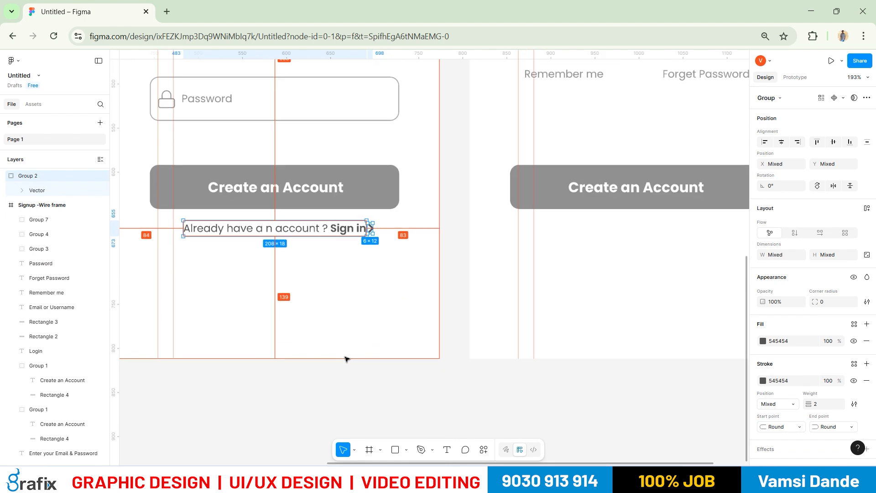
scroll(347, 359, down, 3)
click(655, 232)
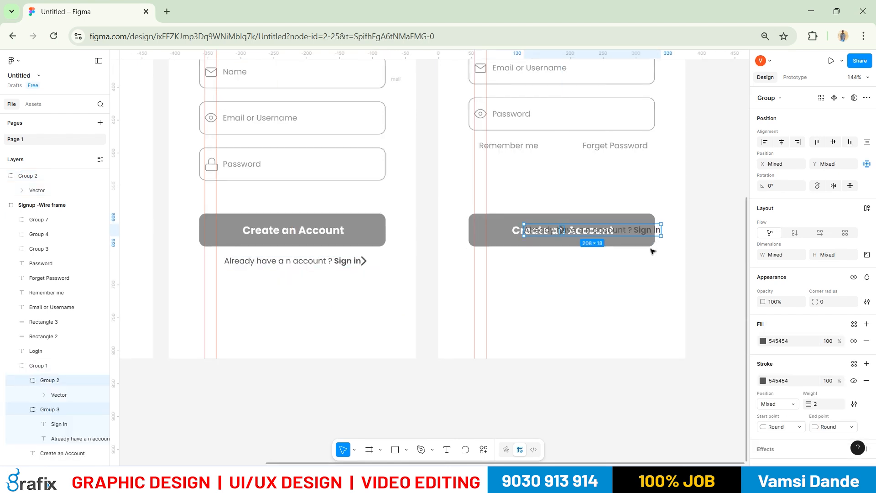
click(609, 283)
key(ctrl+v)
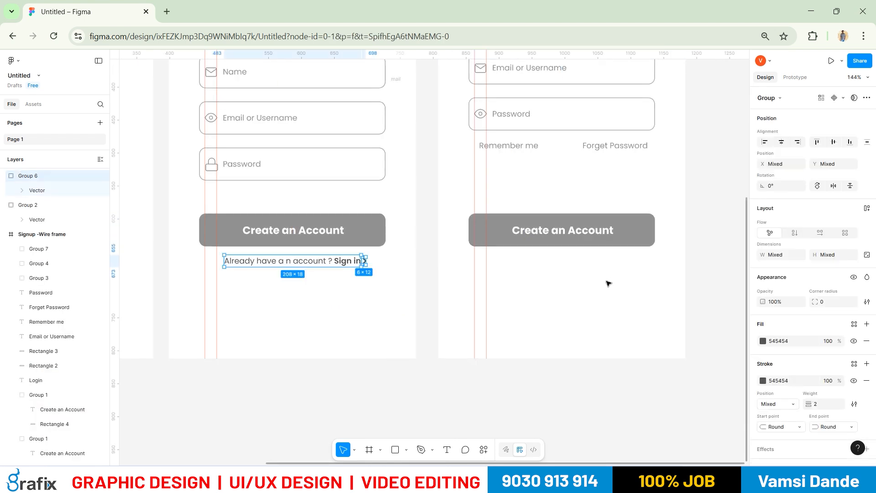
key(ctrl+v)
drag(331, 268, 514, 268)
Change the Login wireframe's button label to "Login".
click(535, 223)
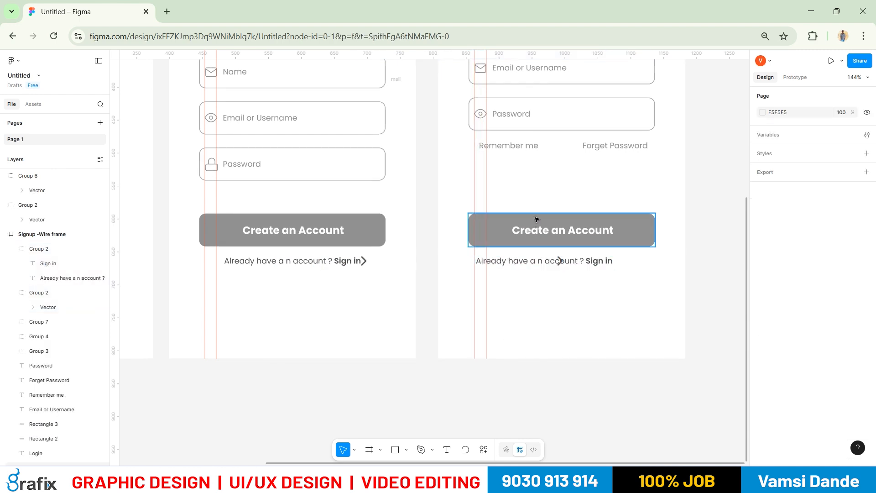
double_click(535, 232)
double_click(535, 232)
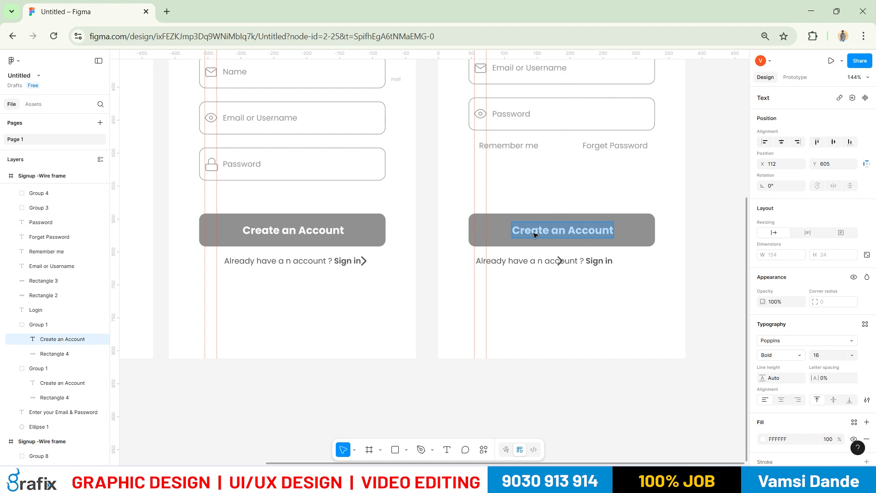
text(థదుగల)
key(ctrl+a)
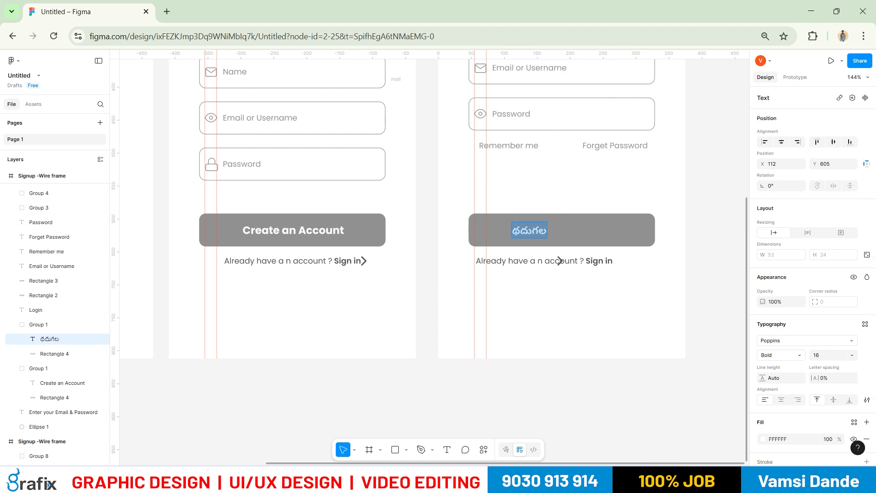
key(super+space)
key(super+space)
text(Login)
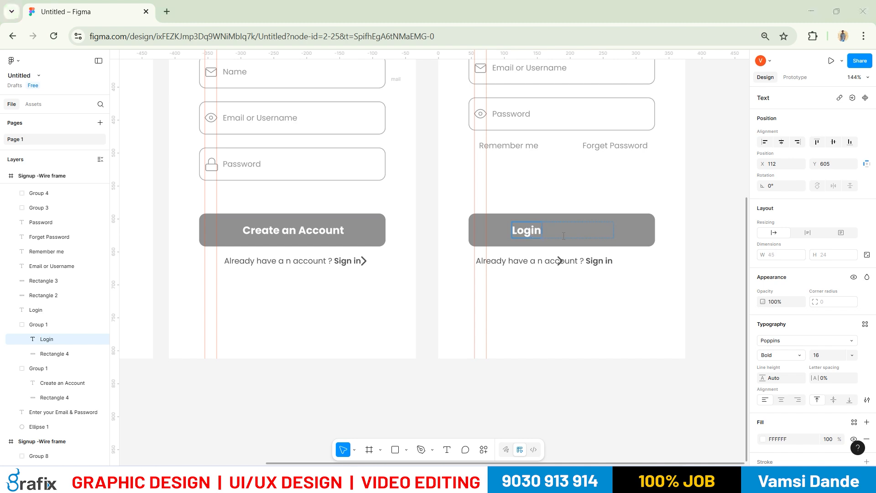
Replace the Login wireframe's button label with "Sign in" and centre it horizontally on the button.
key(alt+Tab)
key(alt+Tab)
double_click(523, 231)
text(F)
key(BackSpace)
text(Soi)
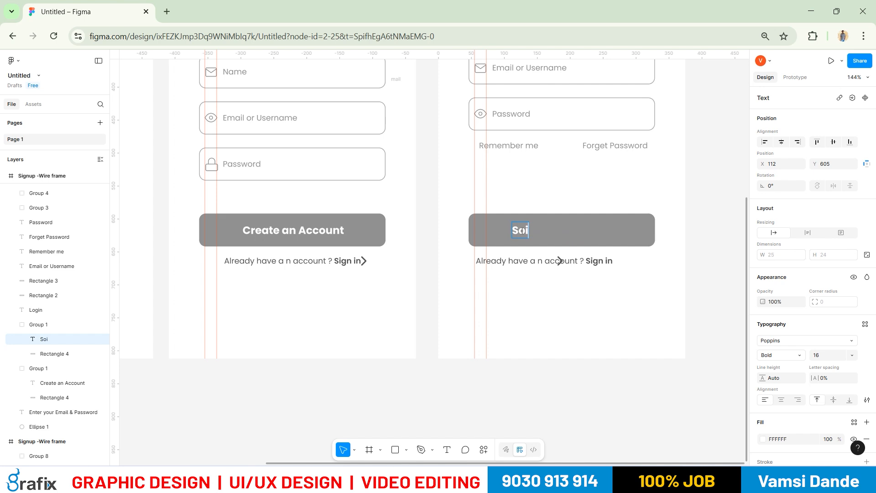
text(ign in)
key(Escape)
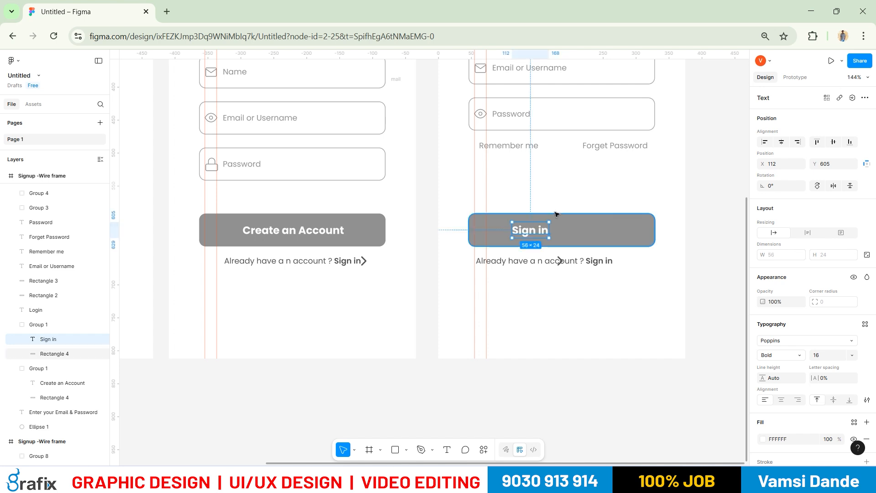
shift+click(558, 217)
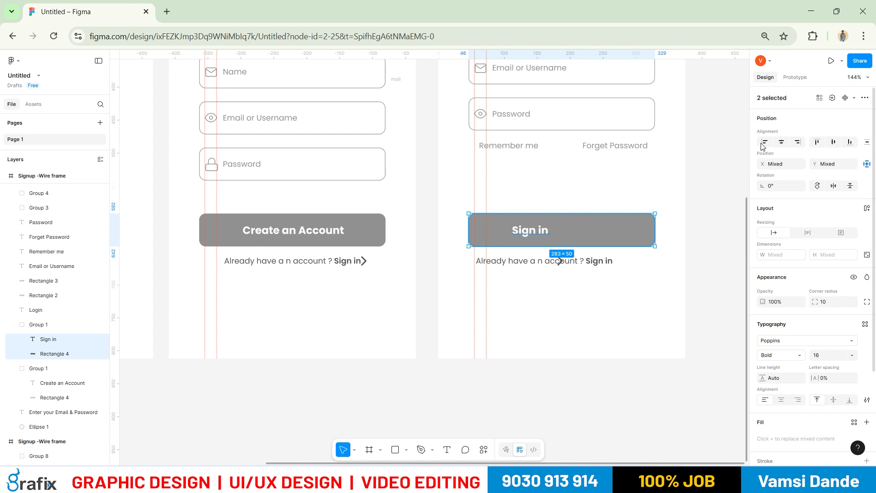
click(587, 341)
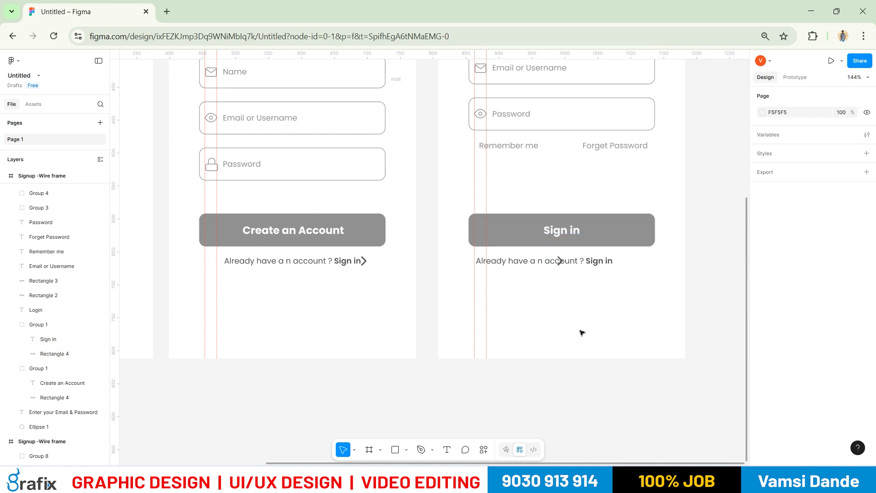
Check the reference's caption wording and change the bold "Sign in" below the Login wireframe's button to "Sign Up".
key(alt+Tab)
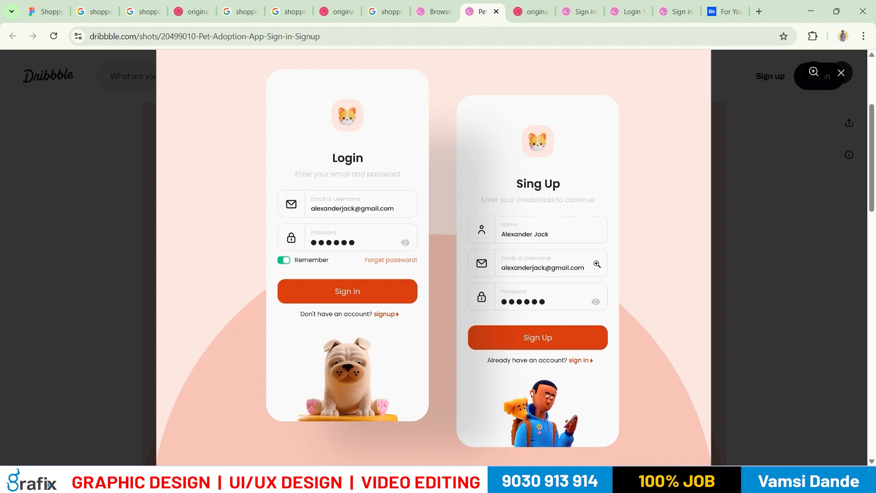
key(alt+Tab)
click(598, 264)
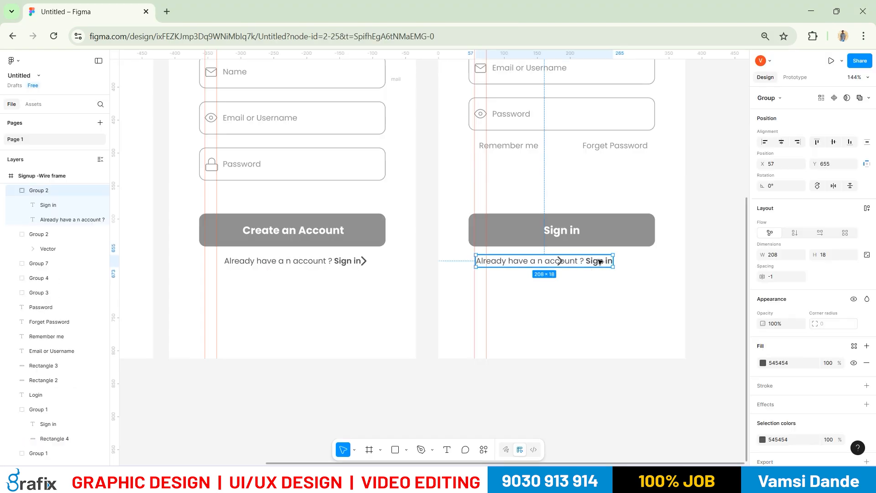
click(608, 267)
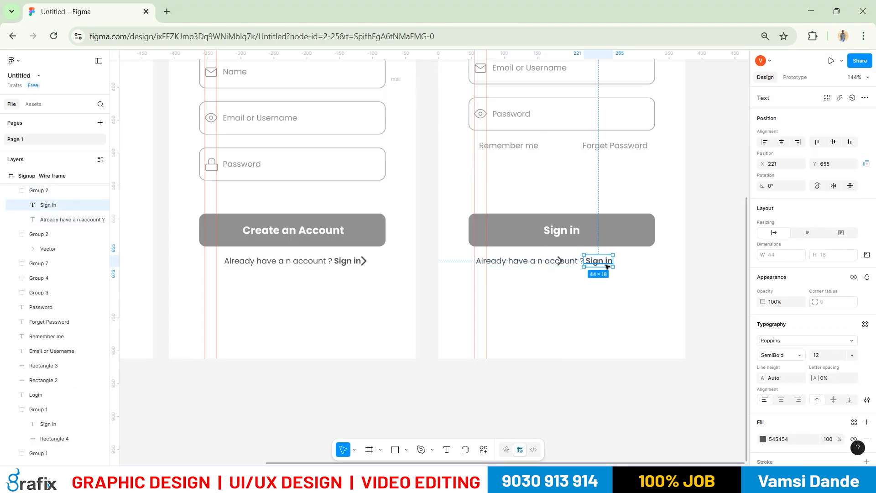
double_click(607, 265)
key(Right)
key(BackSpace)
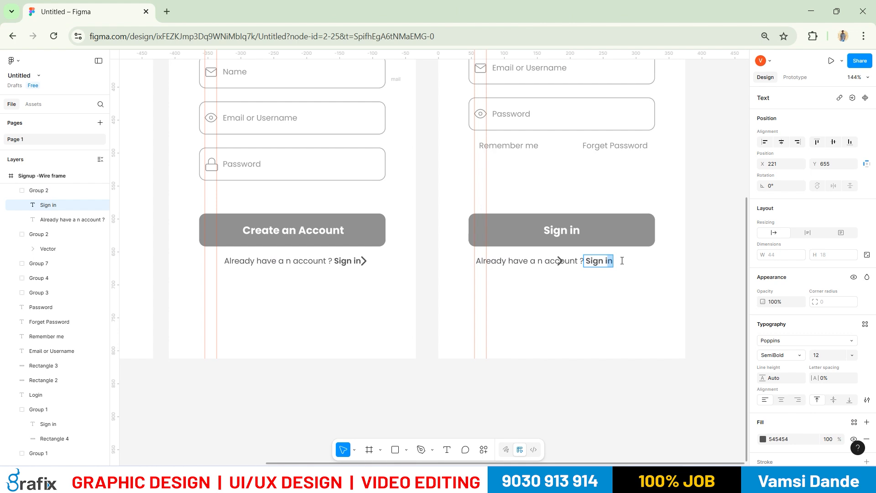
text(Up)
key(Escape)
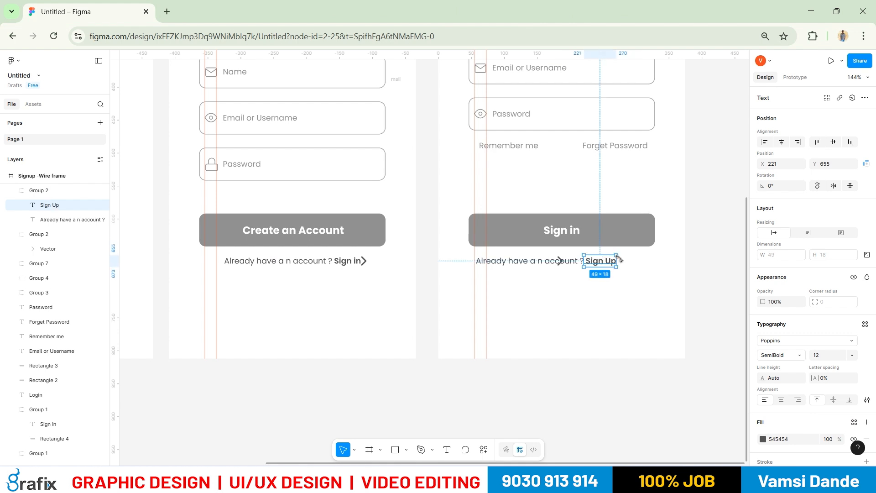
Check the reference's login screen again and review all three wireframes side by side.
scroll(639, 276, down, 1)
click(708, 342)
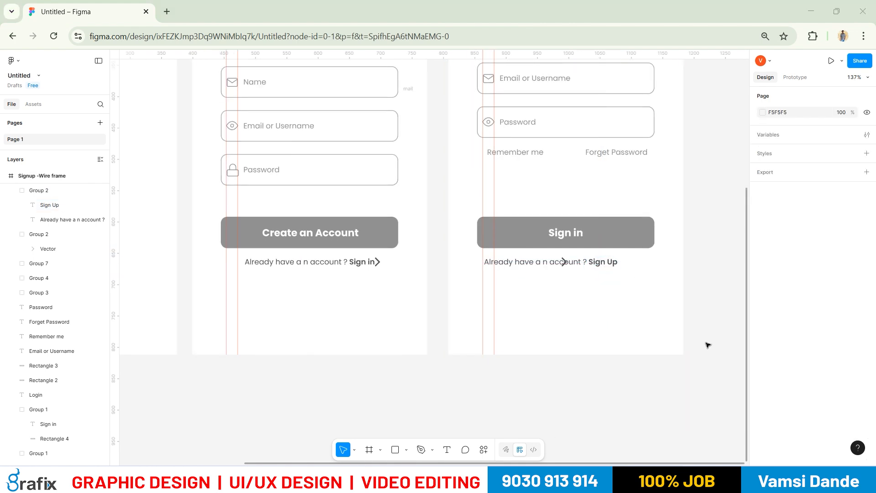
key(alt+Tab)
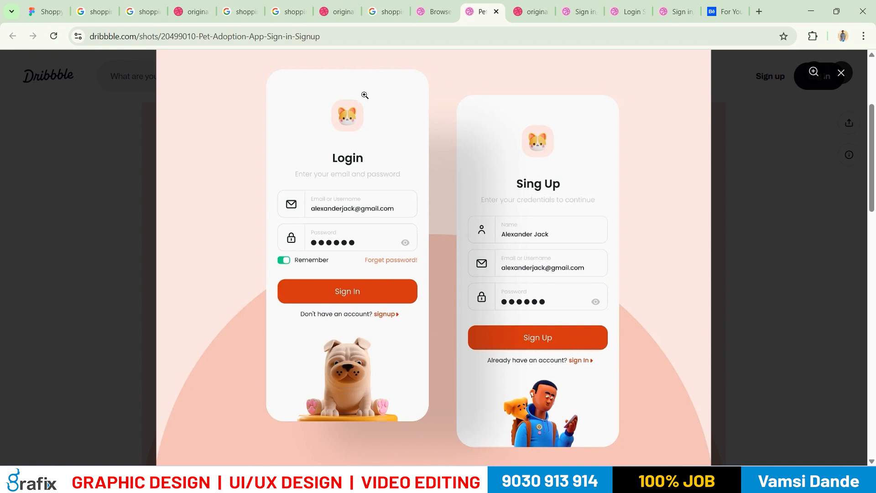
key(alt+Tab)
scroll(555, 240, down, 5)
drag(467, 208, 420, 214)
scroll(312, 176, up, 2)
drag(631, 203, 640, 235)
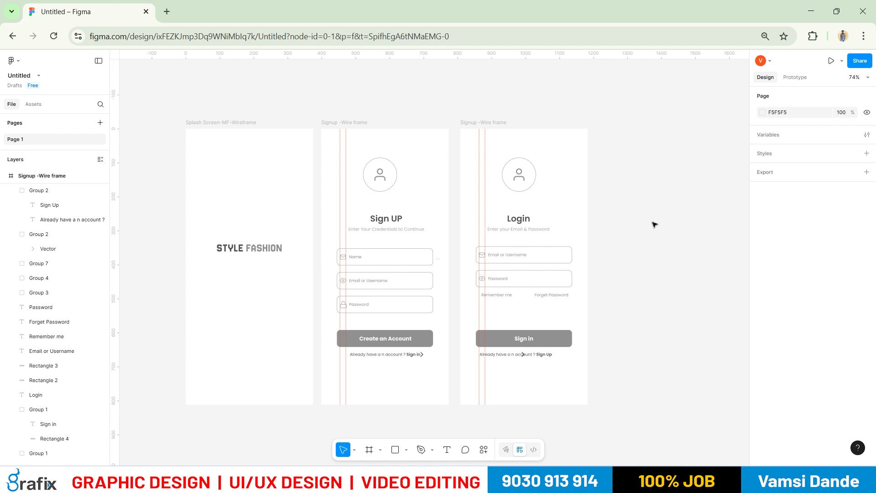
double_click(522, 254)
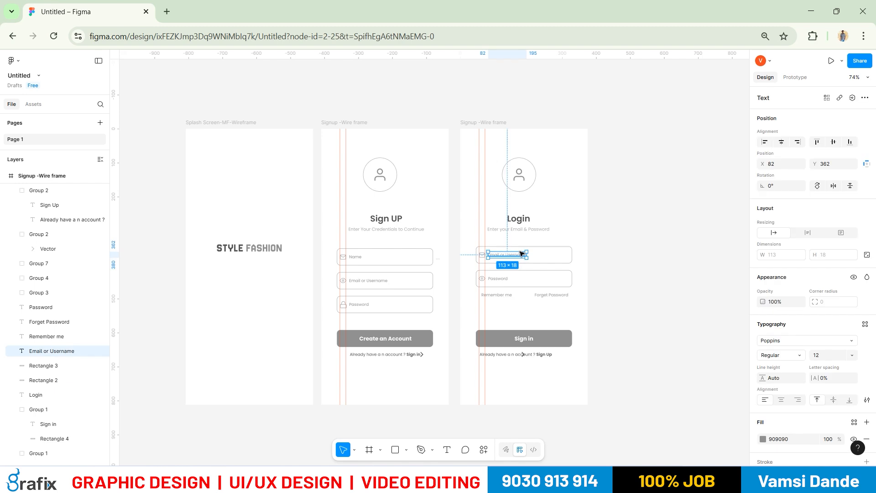
click(507, 255)
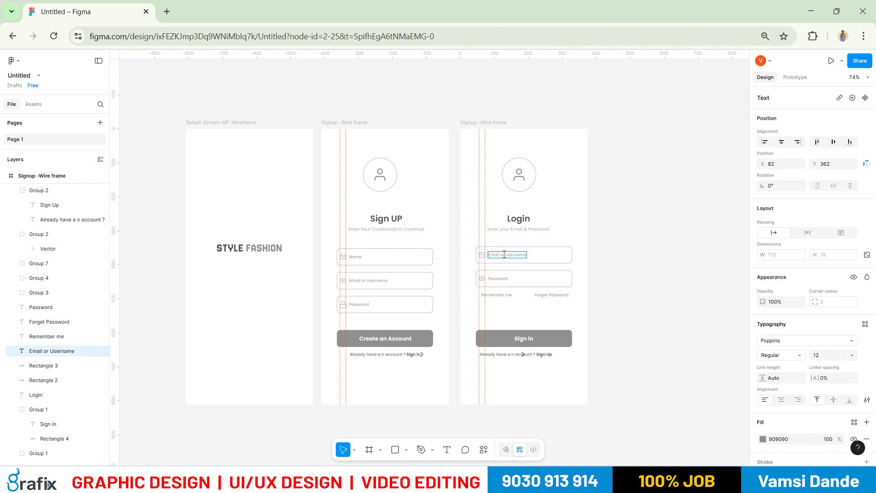
drag(509, 254, 565, 255)
key(BackSpace)
key(ctrl+z)
key(Escape)
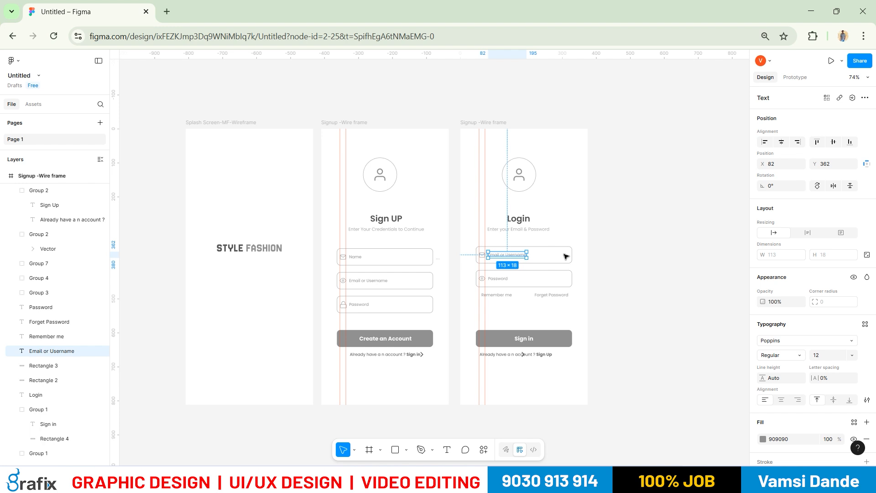
Replace "Username" with "Mobile Number" in the Login wireframe's first input field placeholder.
double_click(508, 255)
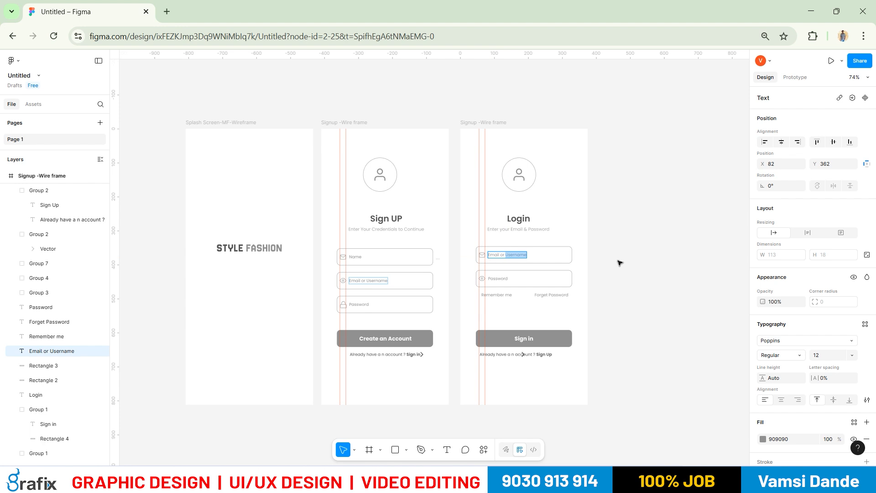
text(Mobile Number)
key(Escape)
click(628, 260)
Inspect the Login wireframe's layout and the font weight of its "Enter your Email & Password" subtitle.
scroll(628, 259, up, 5)
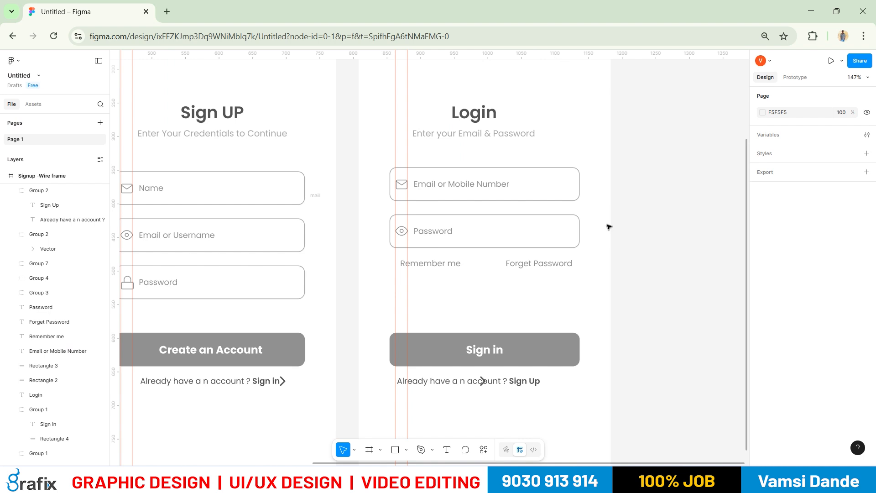
scroll(609, 227, up, 1)
scroll(634, 233, down, 5)
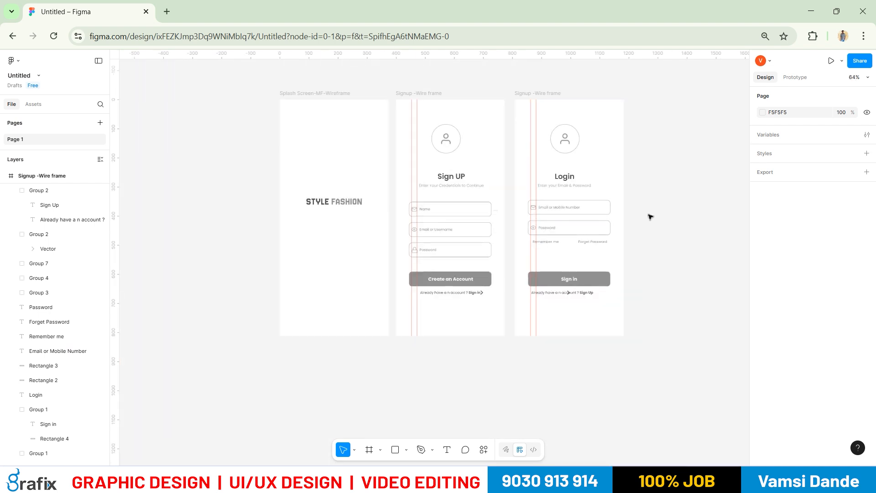
scroll(542, 186, up, 2)
click(572, 187)
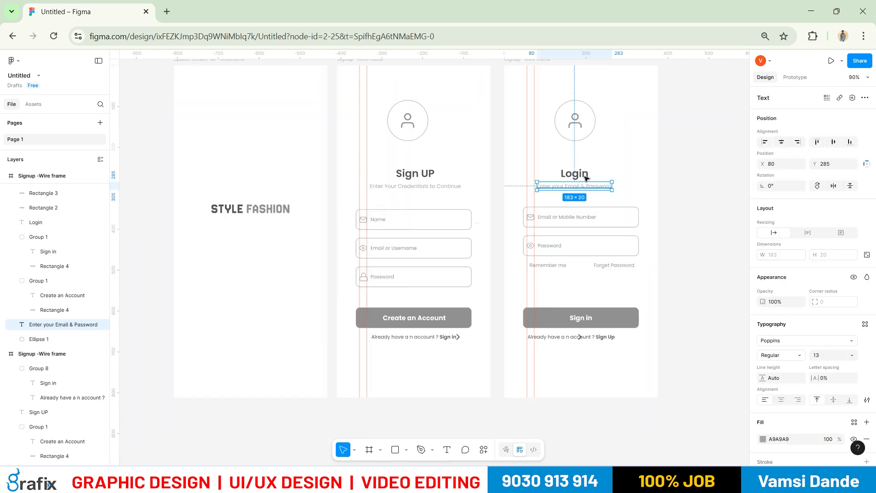
click(786, 358)
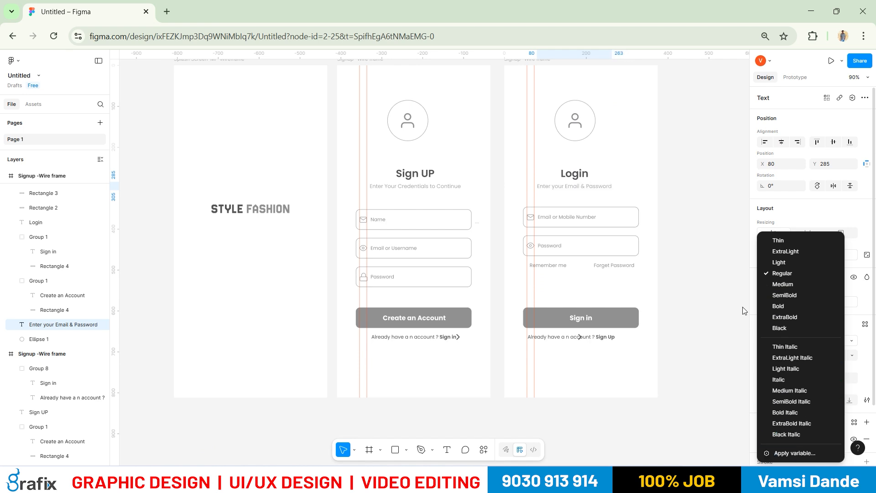
click(692, 269)
scroll(630, 345, up, 1)
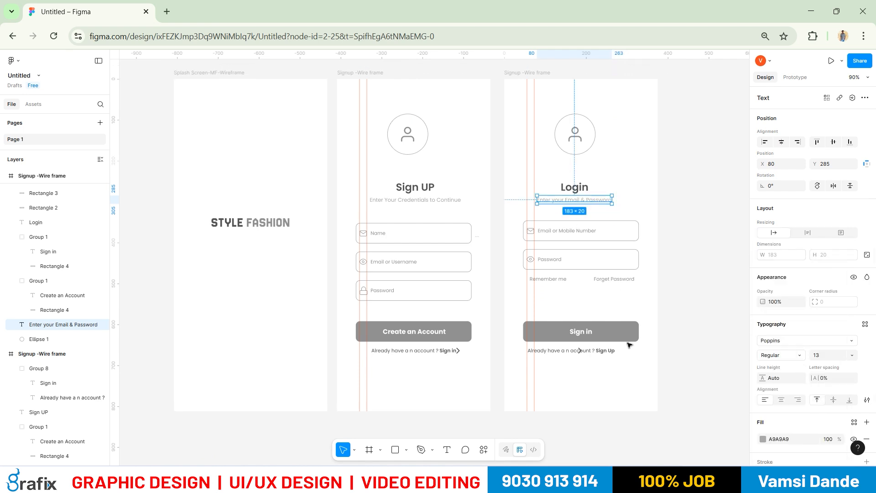
click(701, 275)
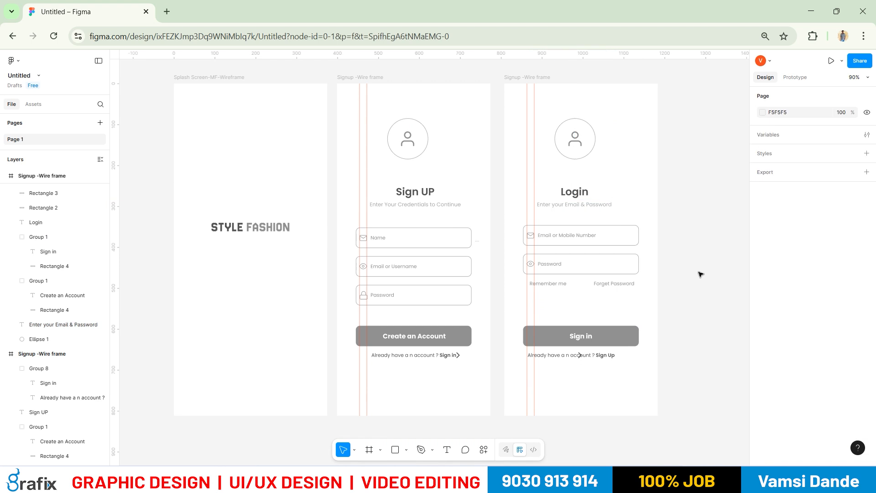
Move the buttons and account captions of both the Sign UP and Login wireframes up by about 20 px.
drag(703, 313, 345, 386)
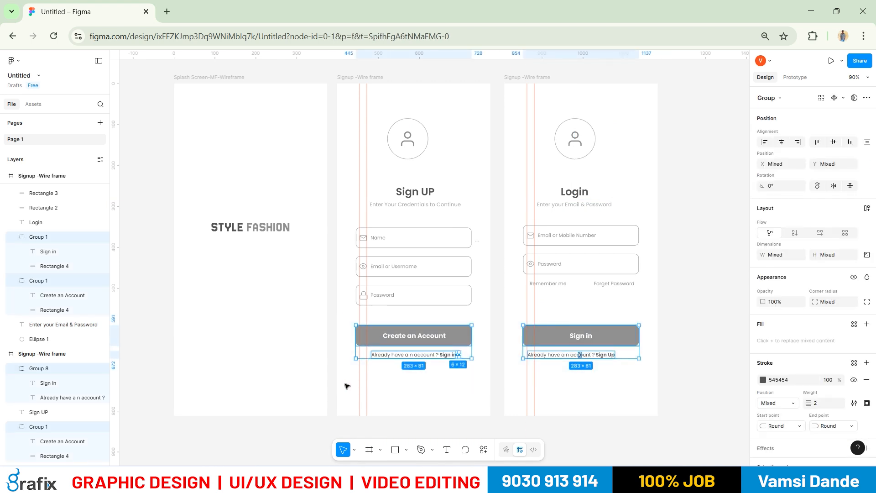
key(shift+Up)
key(shift+Up)
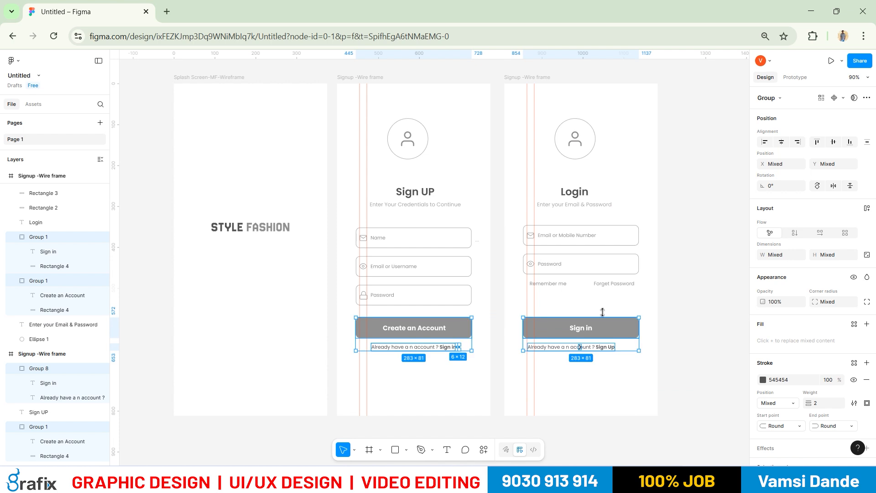
click(635, 313)
Move everything below the avatar circles in the Sign UP and Login wireframes down by about 12 px.
drag(690, 365, 303, 180)
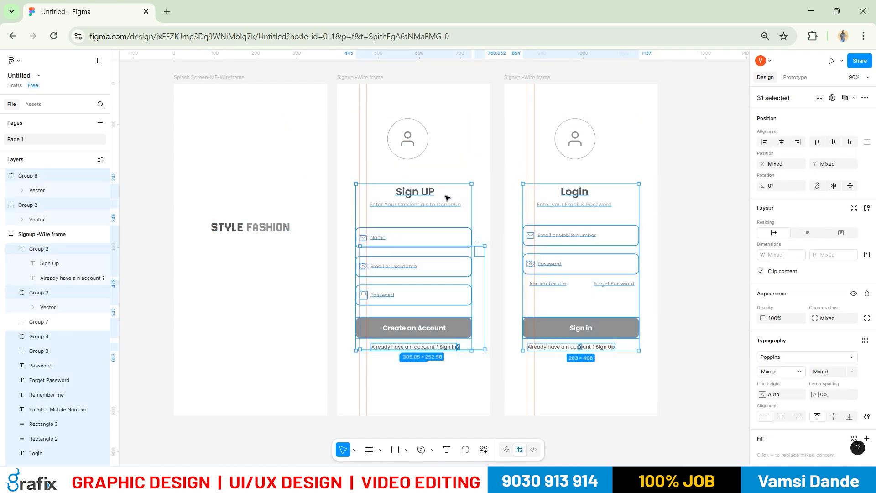
drag(433, 194, 438, 200)
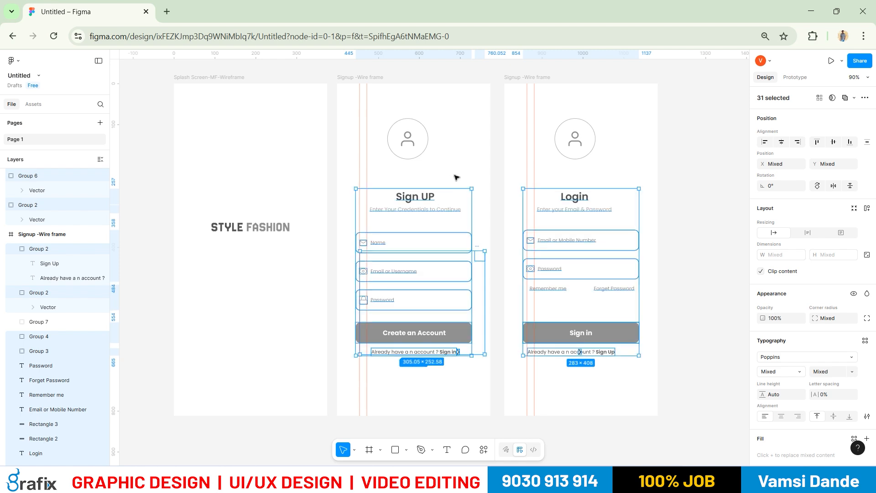
click(457, 177)
Check the avatar circles on both wireframes and compare the layout with the Dribbble reference's login and sign-up screens.
drag(342, 106, 650, 182)
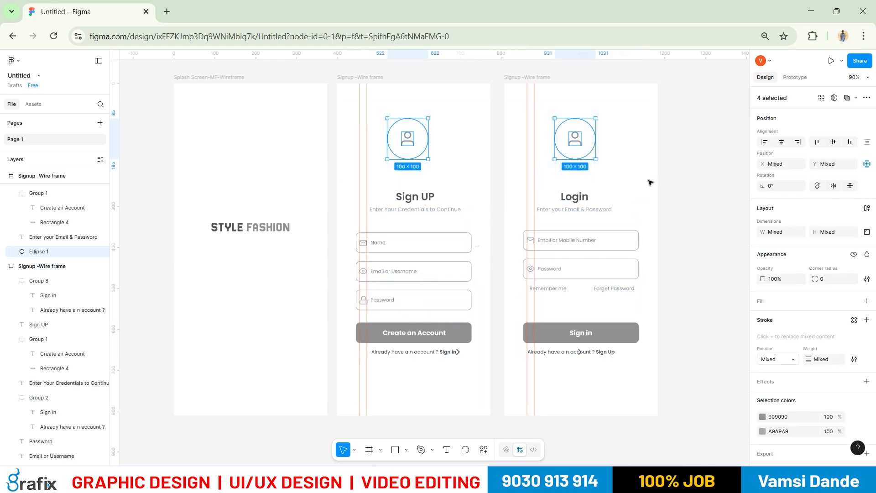
click(652, 183)
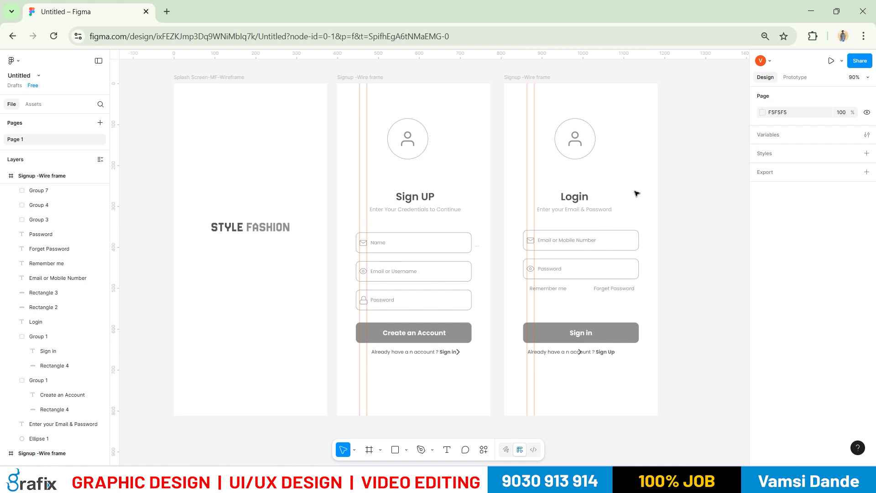
key(alt+Tab)
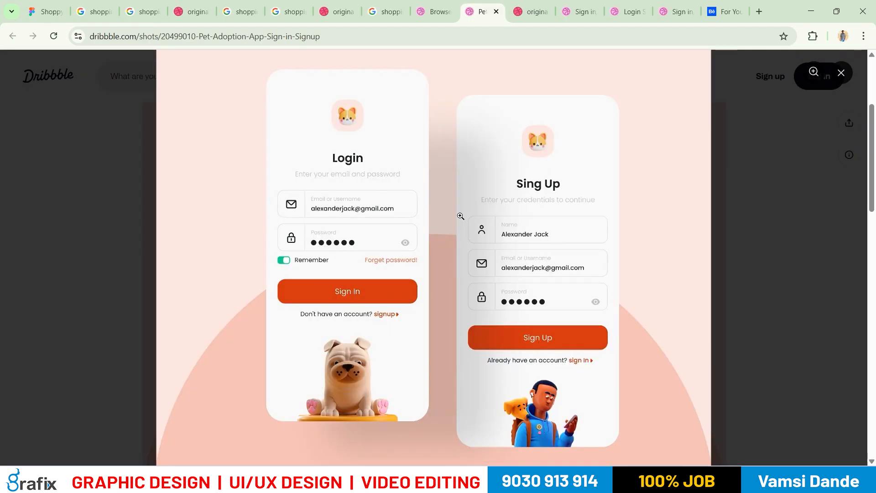
key(alt+Tab)
scroll(485, 272, down, 3)
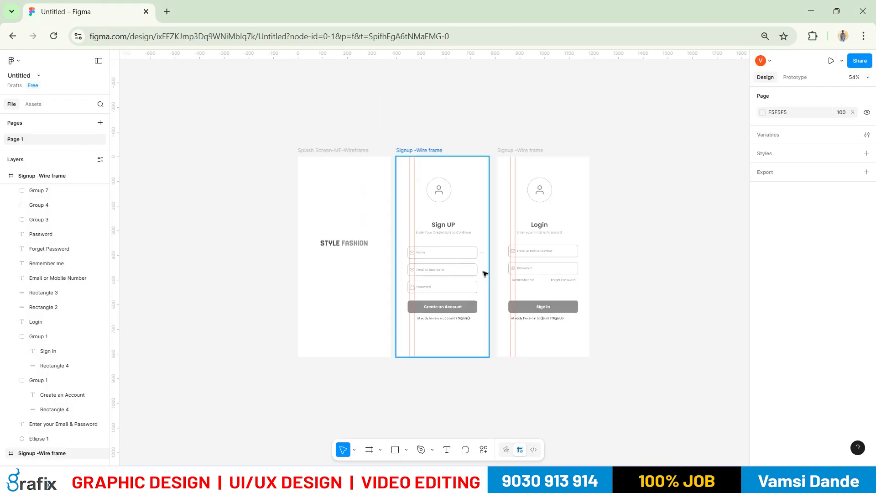
drag(484, 258, 481, 254)
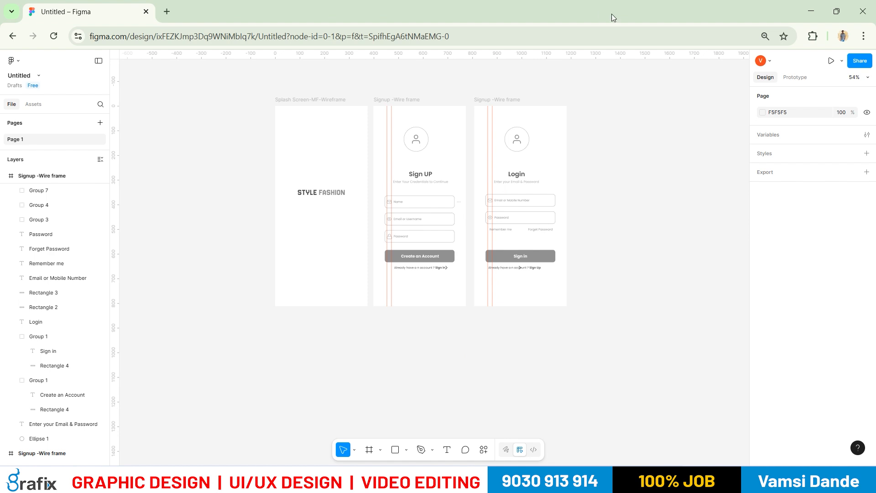
Duplicate the splash, Sign UP and Login wireframes as a second row directly below the originals.
click(331, 100)
shift+click(398, 100)
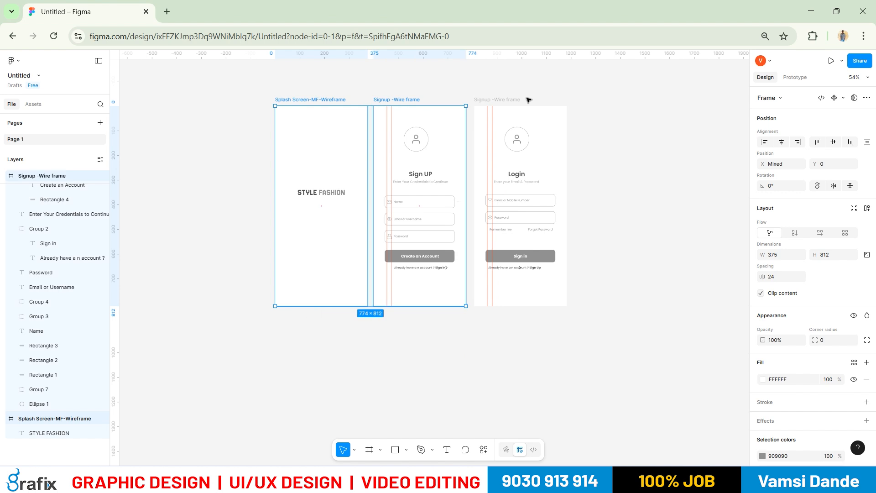
shift+click(483, 180)
scroll(483, 180, down, 1)
drag(335, 85, 344, 303)
click(596, 344)
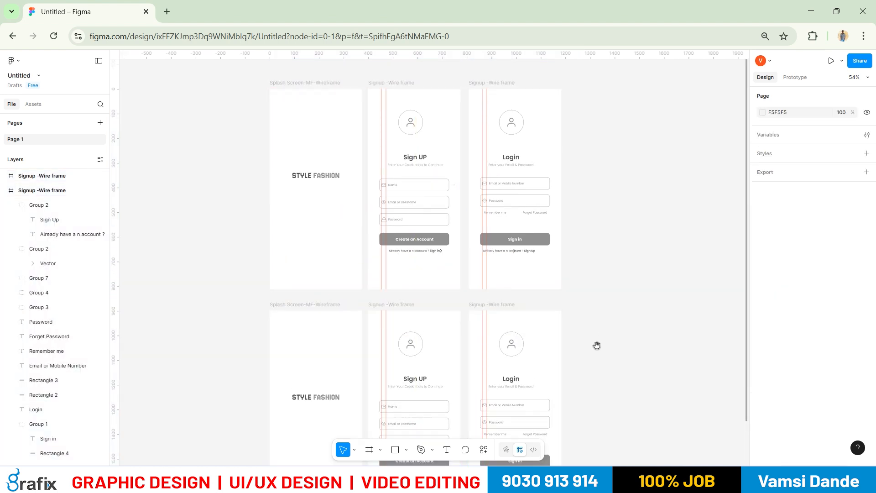
scroll(610, 256, down, 3)
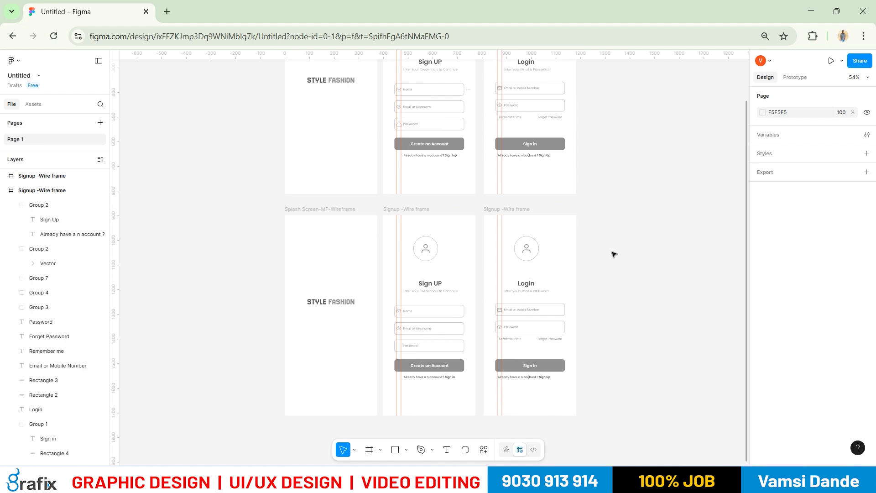
Rename the original Login wireframe's frame as "Login -Wire frame".
scroll(599, 237, up, 5)
click(501, 140)
double_click(501, 139)
double_click(500, 139)
drag(502, 139, 437, 138)
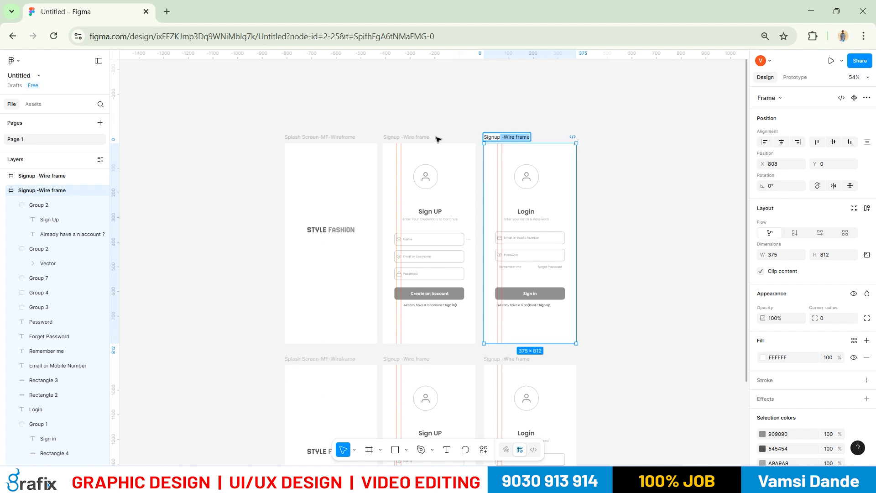
key(Left)
key(Left)
key(Left)
text(Li)
text(gin)
key(Return)
Rename the duplicated Login frame in the second row as "Login-Visual Design".
click(499, 359)
double_click(500, 359)
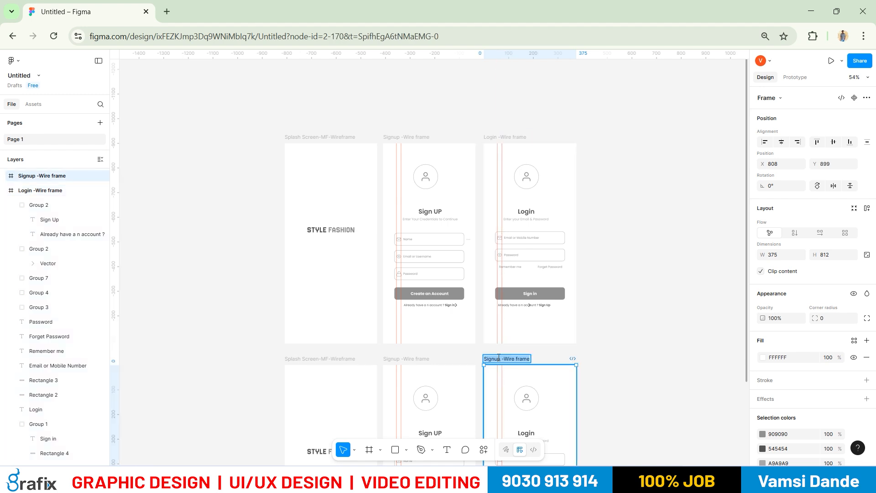
click(500, 360)
drag(500, 360, 433, 356)
key(Left)
key(Left)
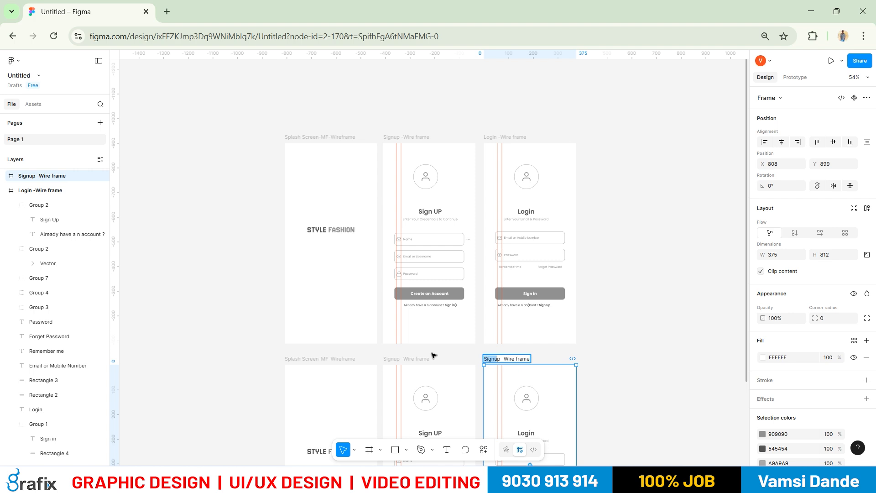
text(Login)
text(0)
key(BackSpace)
key(shift+Right)
key(shift+Right)
text(W)
text(isu)
text(al Design)
key(Return)
Rename the duplicated Sign UP frame in the second row as "Signup -Signup-VD".
double_click(419, 360)
click(408, 359)
drag(404, 359, 552, 361)
text(visu)
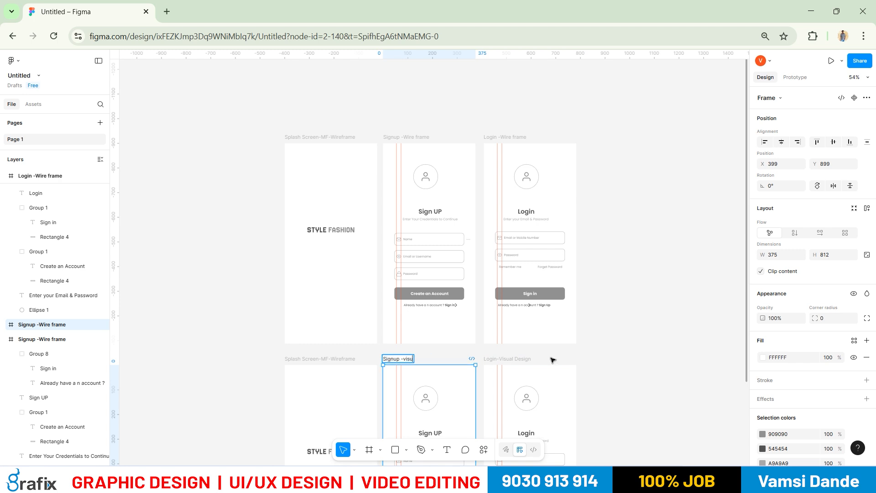
text(al)
key(BackSpace)
key(BackSpace)
key(BackSpace)
key(BackSpace)
key(BackSpace)
key(BackSpace)
text(Signu)
key(Return)
Rename the duplicated splash screen frame in the second row as "Splash Screen-MF-VD".
click(324, 360)
double_click(324, 360)
click(324, 359)
drag(329, 360, 441, 353)
text(-VD)
key(Return)
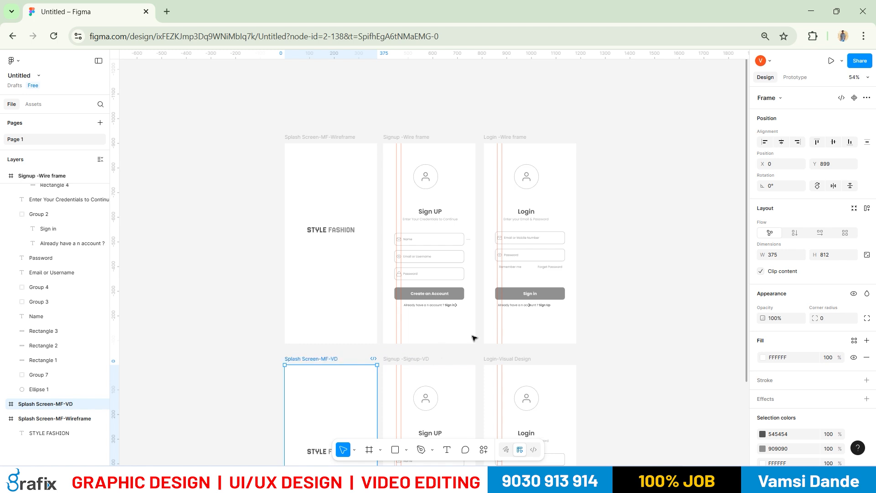
click(708, 394)
Switch to the XD_App sizes.jpg image and review its mobile app icon and text size guide.
scroll(648, 242, down, 5)
scroll(628, 313, up, 3)
scroll(625, 330, down, 5)
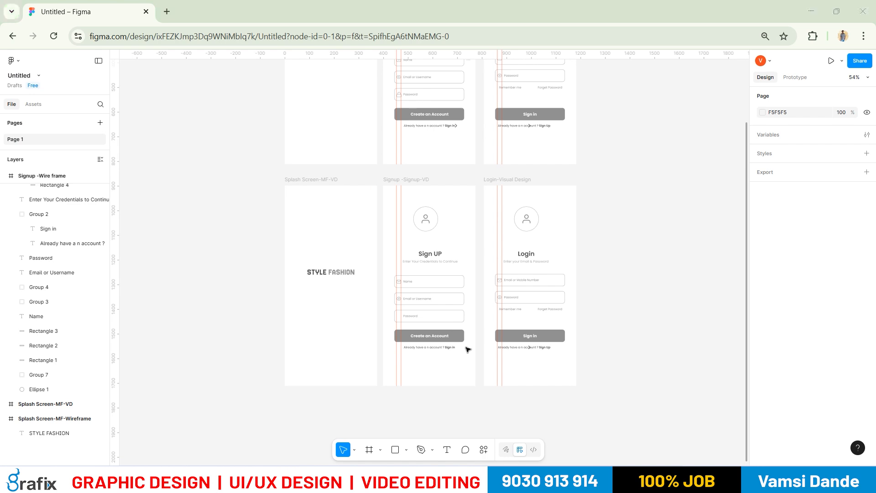
key(alt+Tab)
key(alt+Tab)
key(Tab)
key(alt+Tab)
key(Tab)
key(Tab)
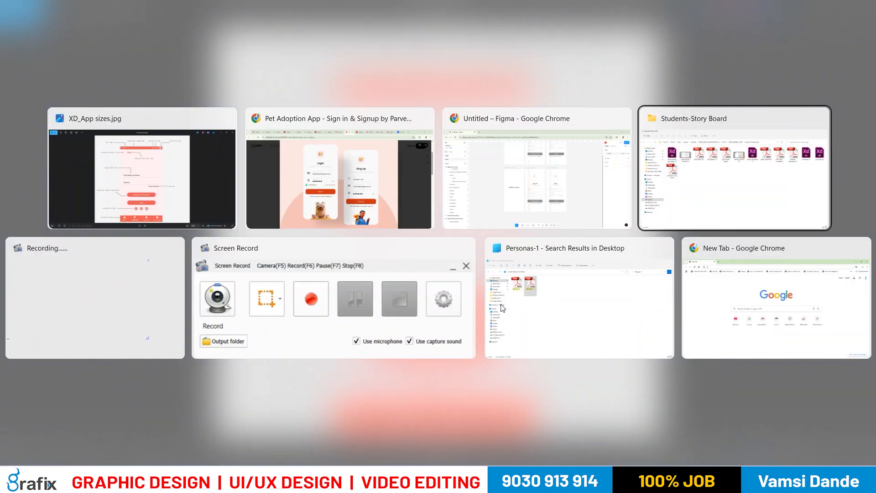
key(alt+Tab)
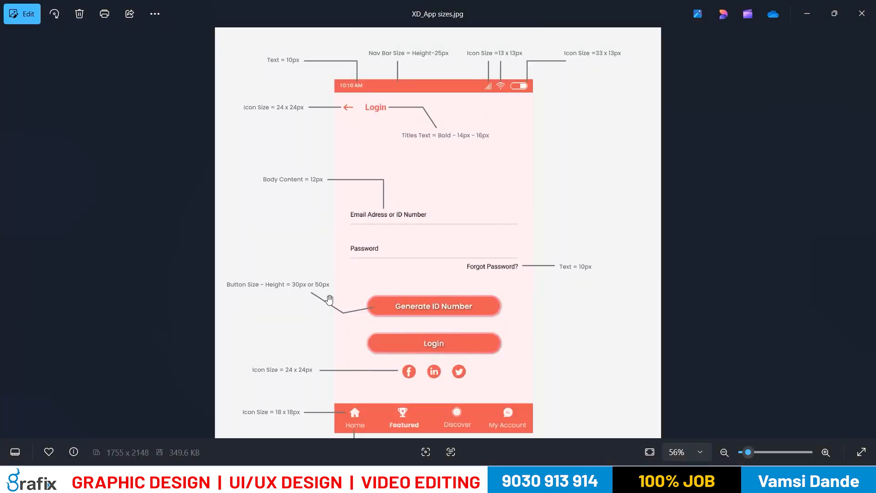
scroll(328, 249, up, 1)
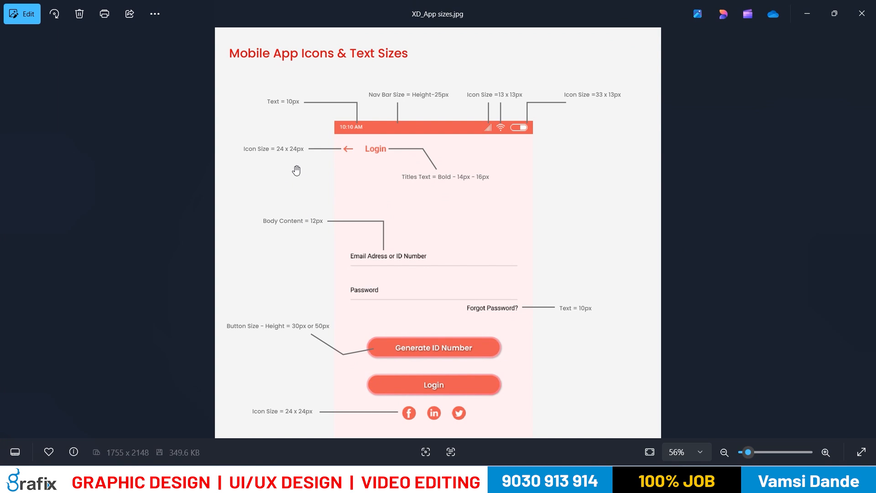
Return to Figma and check the font sizes of the duplicated Sign UP screen's title, subtitle and "Name" placeholder.
key(alt+Tab)
key(Tab)
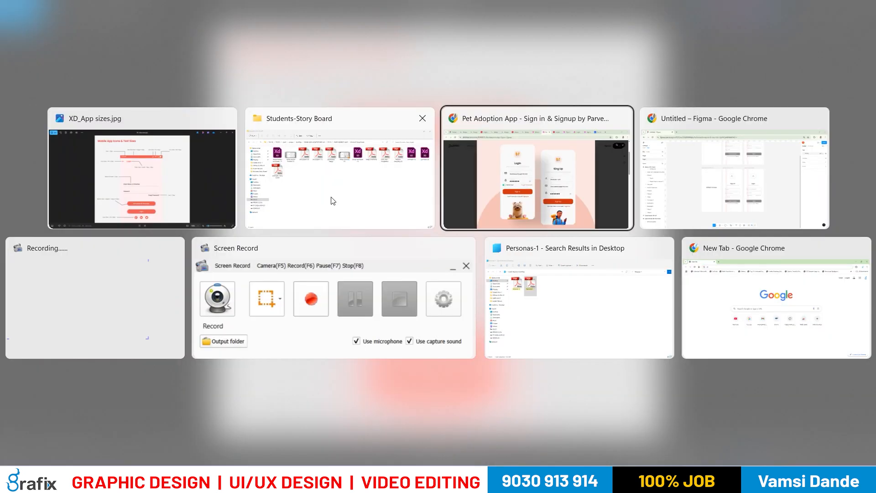
key(Tab)
scroll(430, 256, up, 3)
key(t)
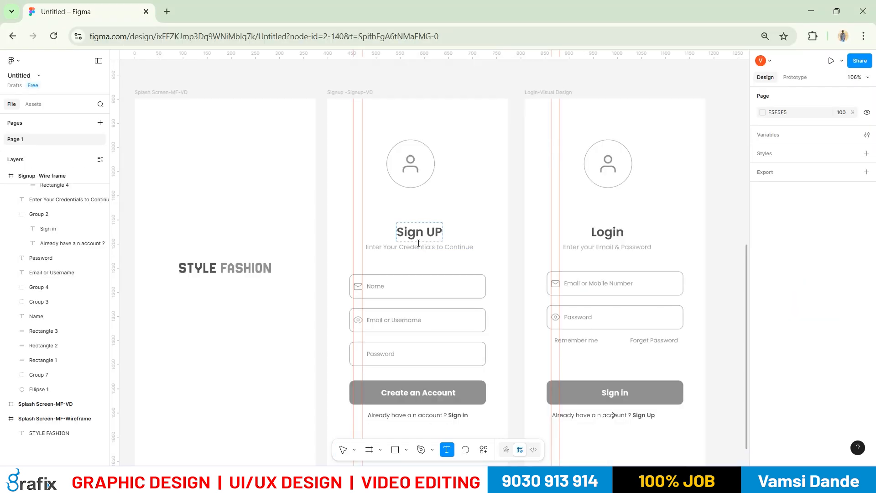
double_click(418, 244)
click(829, 356)
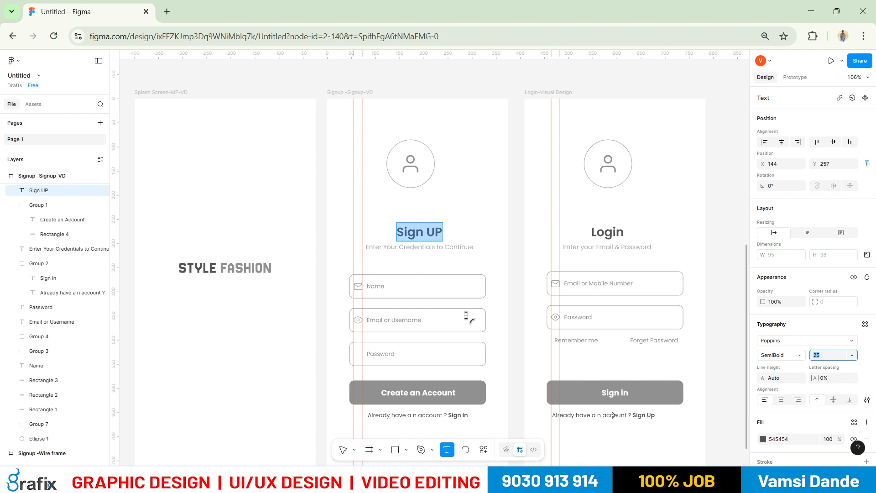
click(433, 258)
double_click(435, 249)
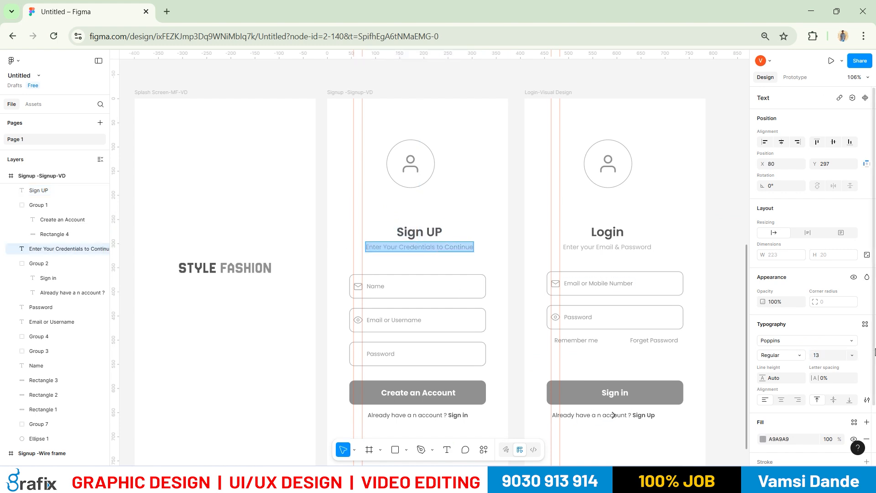
key(Escape)
key(Escape)
double_click(382, 288)
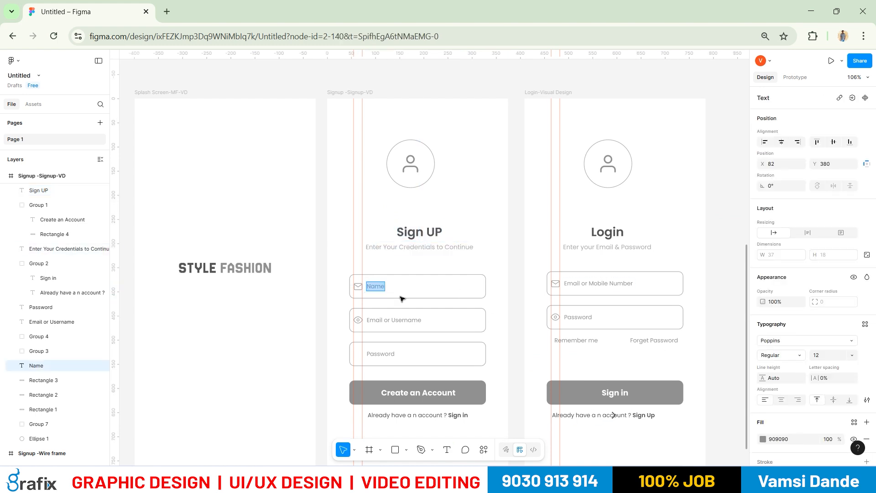
key(Escape)
key(Escape)
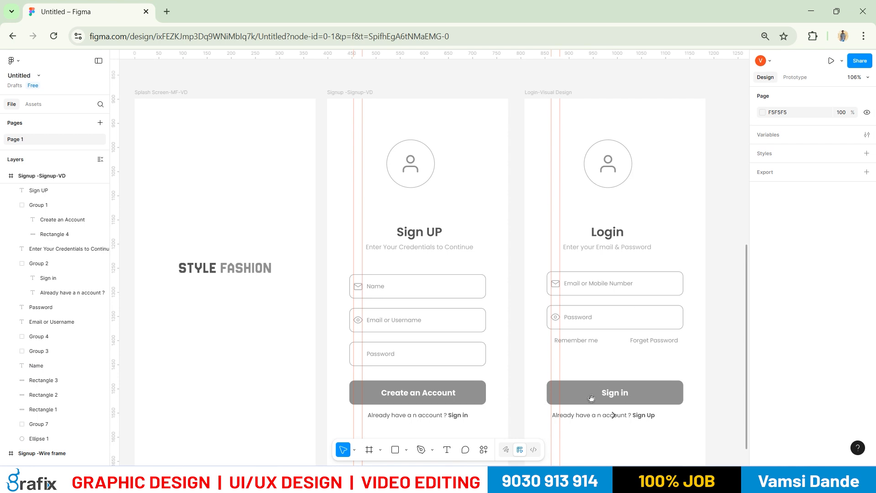
Consult the XD_App sizes.jpg guide again and return to the second row of frames in Figma.
scroll(589, 297, down, 3)
scroll(603, 353, down, 2)
key(alt+Tab)
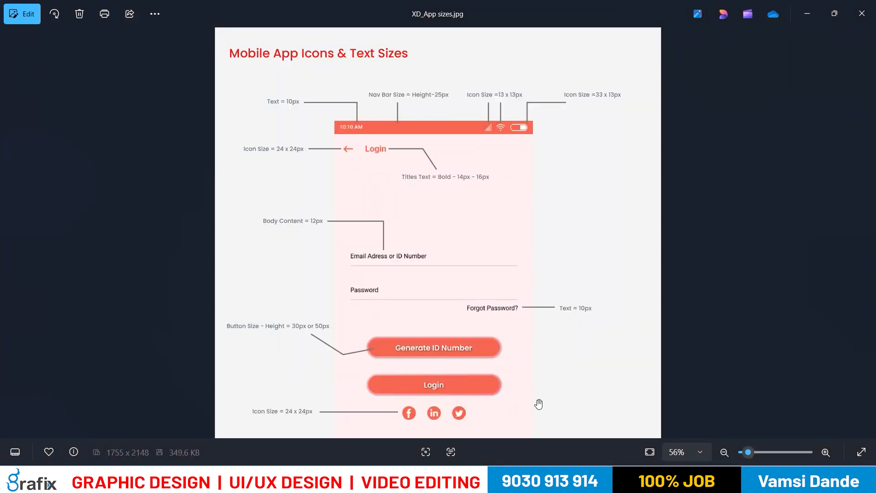
drag(525, 323, 456, 329)
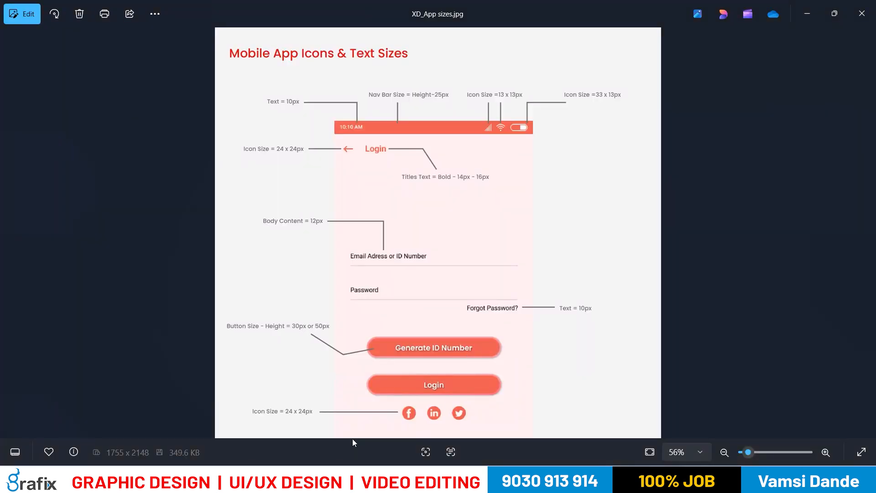
mouse_move(440, 324)
mouse_down()
mouse_move(440, 224)
mouse_move(433, 324)
mouse_up()
key(alt+Tab)
drag(426, 259, 429, 291)
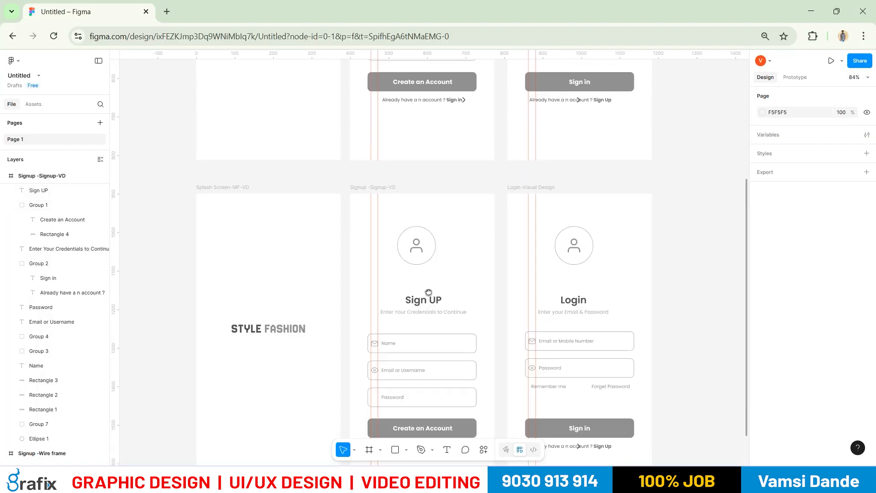
Compare the avatar circle on the duplicated Sign UP screen with the logo on the Dribbble reference's sign-up screen.
click(416, 265)
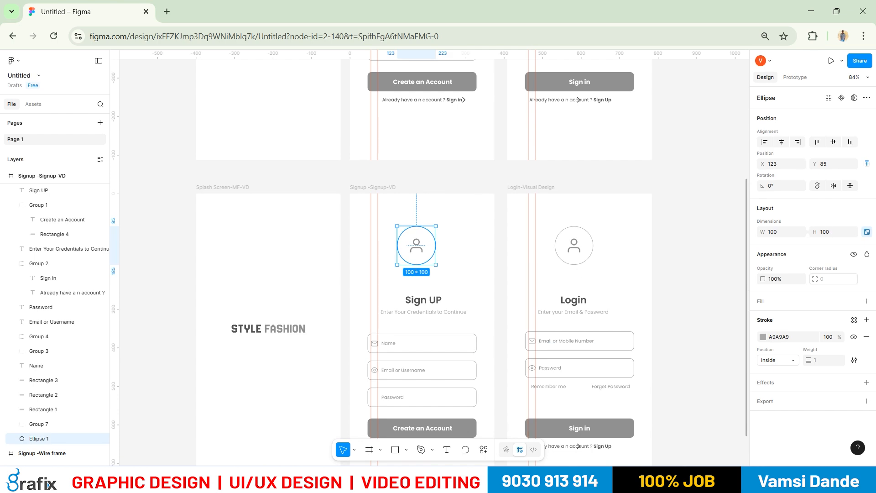
click(514, 481)
click(452, 431)
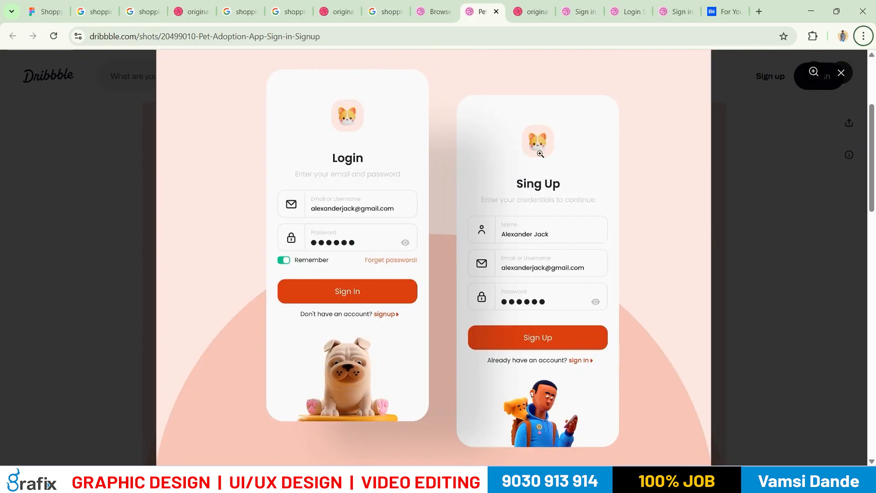
key(alt+Tab)
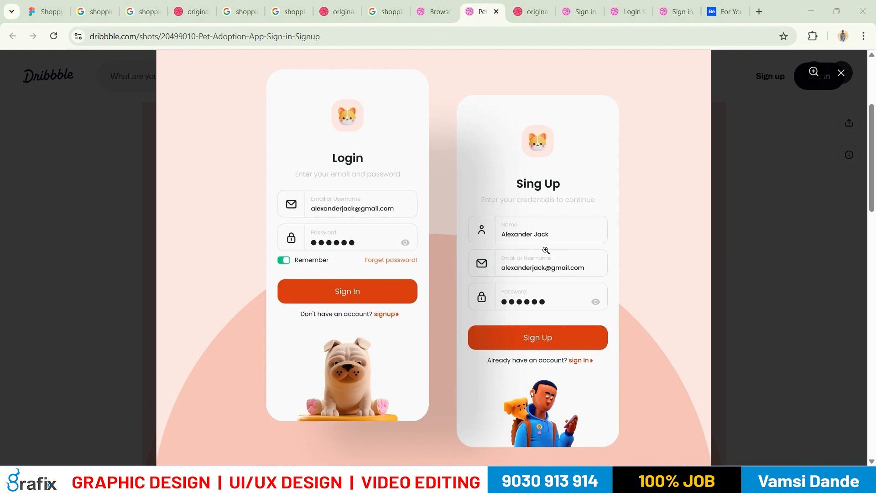
Try deleting the person icon inside the duplicated Sign UP screen's avatar circle and undo the deletion.
click(417, 246)
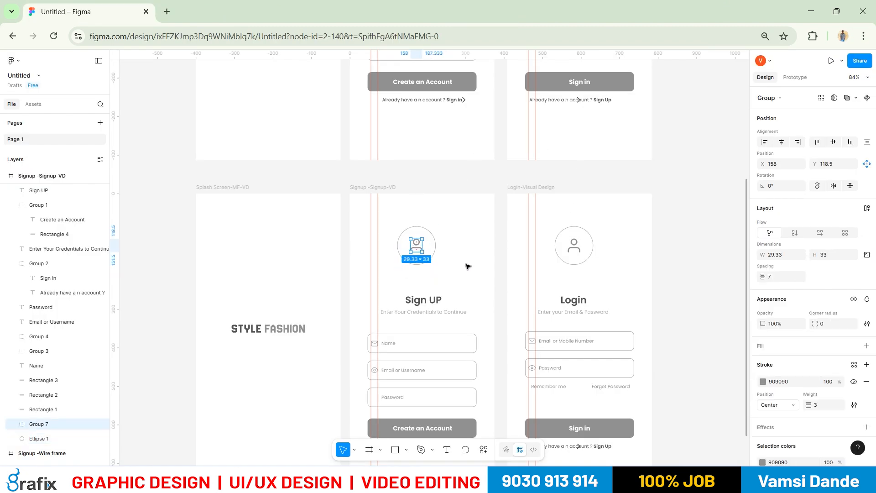
key(Delete)
key(ctrl+z)
Try changing the stroke colour of the avatar circle on the duplicated Sign UP screen, and undo the change.
click(432, 254)
click(434, 253)
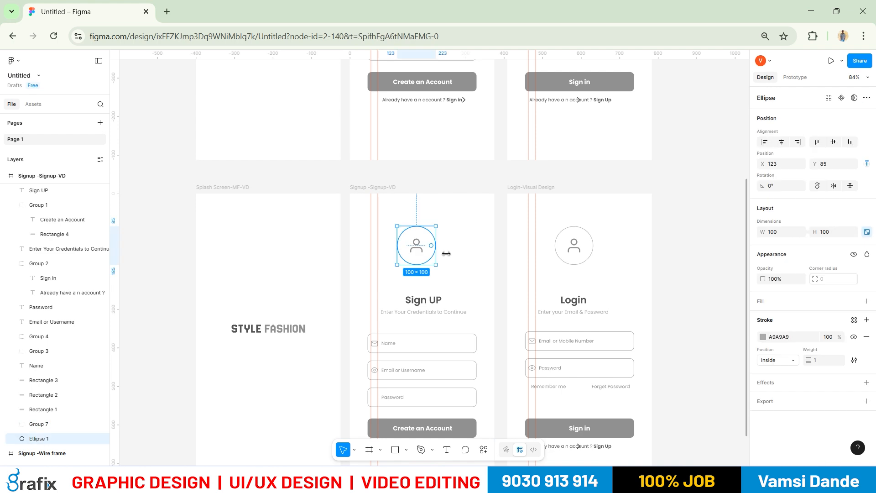
click(763, 337)
mouse_move(714, 334)
mouse_down()
mouse_move(702, 316)
mouse_move(708, 332)
mouse_up()
click(149, 86)
key(ctrl+z)
Copy the coloured STYLE FASHION logo from the Shoppy Website Design file and move the pasted copy onto the duplicated splash screen.
click(181, 163)
key(alt+Tab)
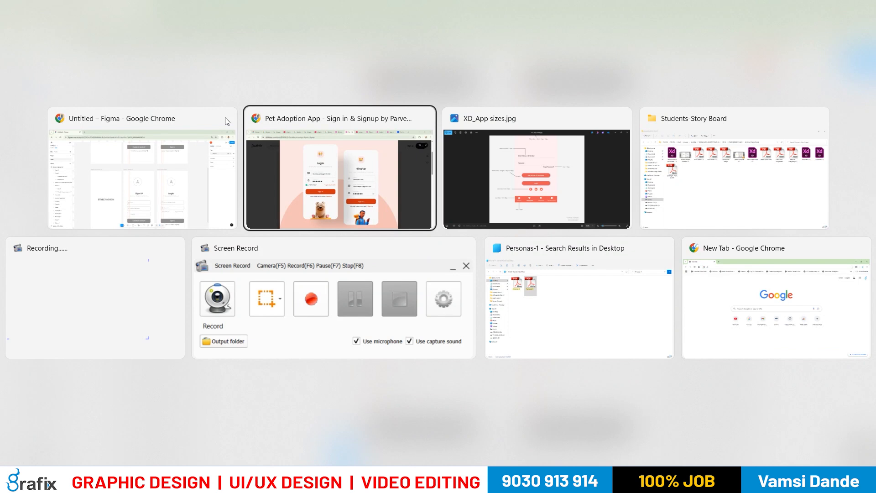
click(46, 11)
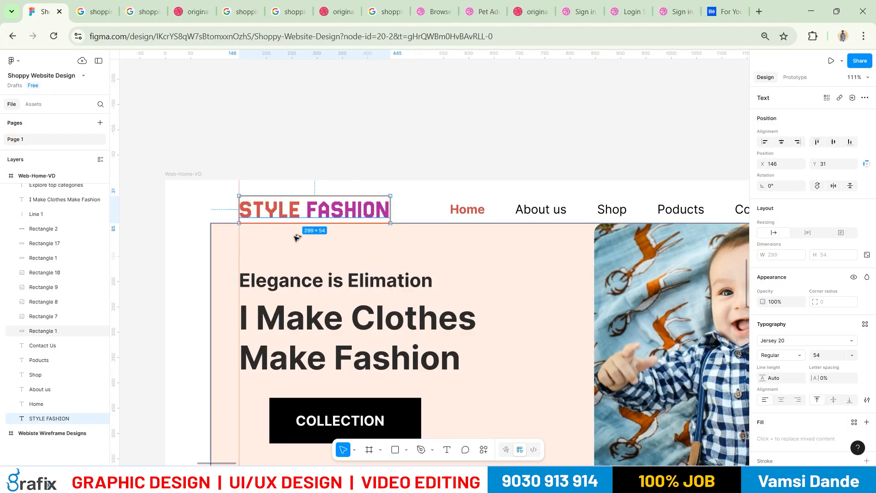
key(alt+Tab)
key(ctrl+v)
drag(309, 273, 345, 216)
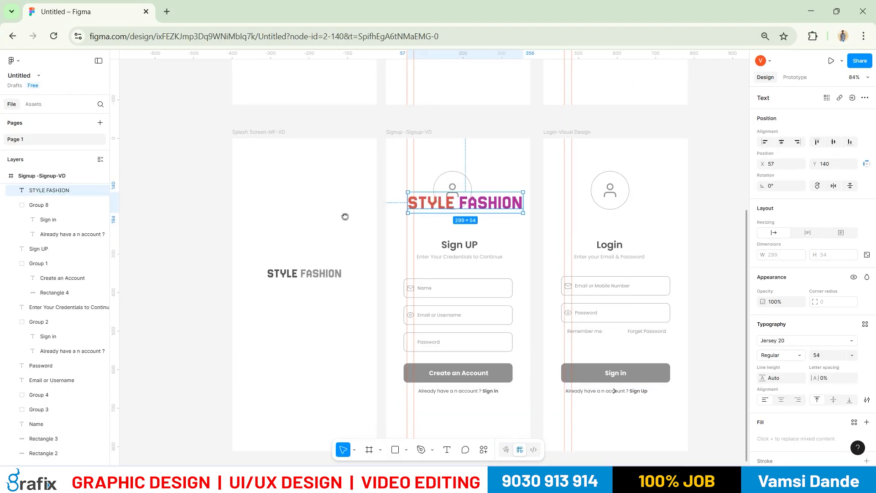
drag(436, 207, 295, 278)
Set the coloured STYLE FASHION logo's font size to 35 and replace the grey splash logo with it at X 91, Y 333.
click(838, 357)
text(35)
key(Return)
key(shift+2)
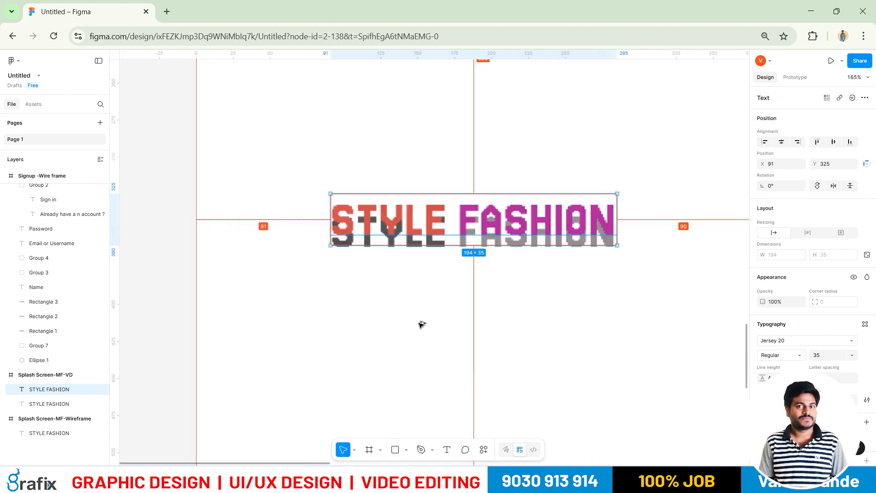
drag(413, 232, 405, 235)
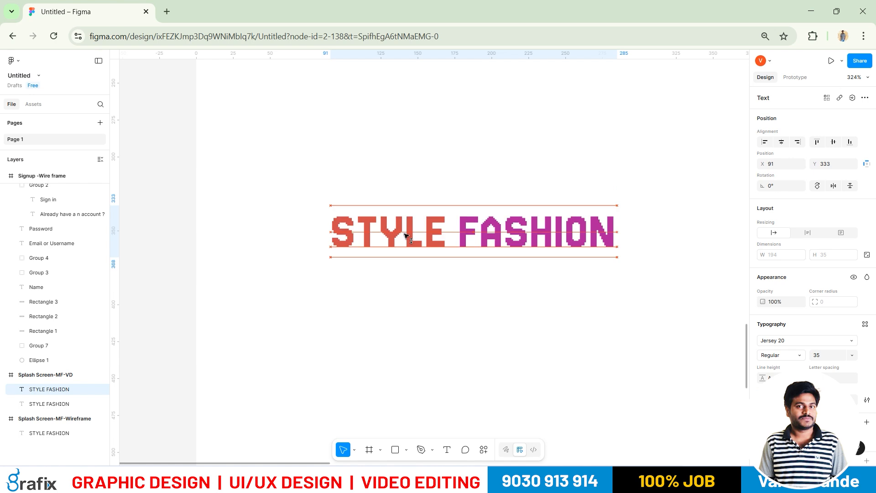
key(Delete)
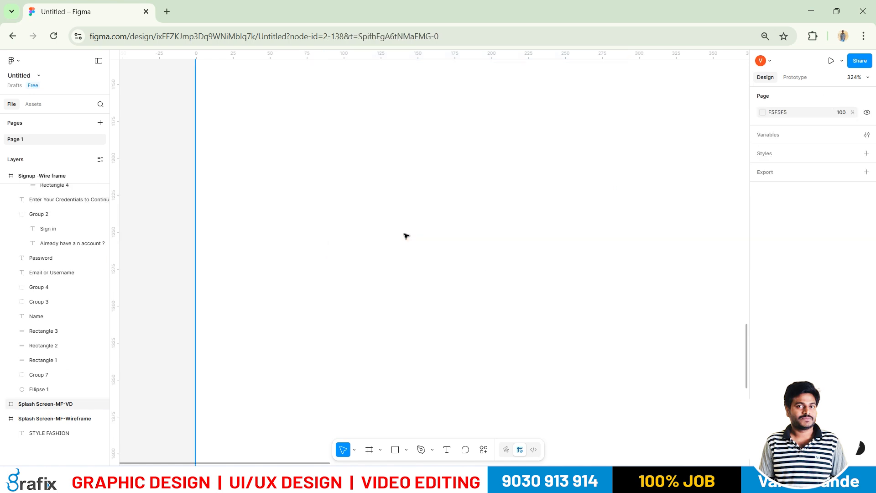
key(ctrl+v)
Recolour the duplicated Sign UP screen's title with the red #CF4A4A sampled from the word STYLE in the splash logo.
scroll(443, 280, down, 5)
scroll(470, 217, right, 6)
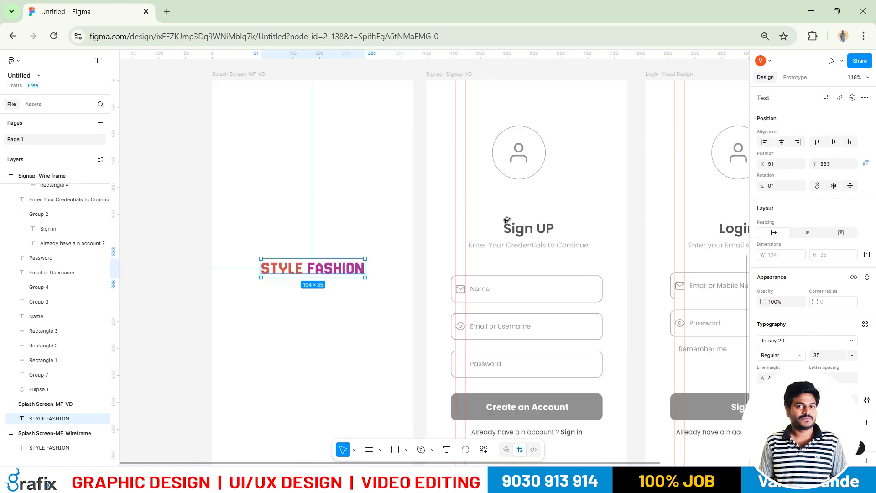
scroll(525, 231, up, 3)
click(526, 233)
key(i)
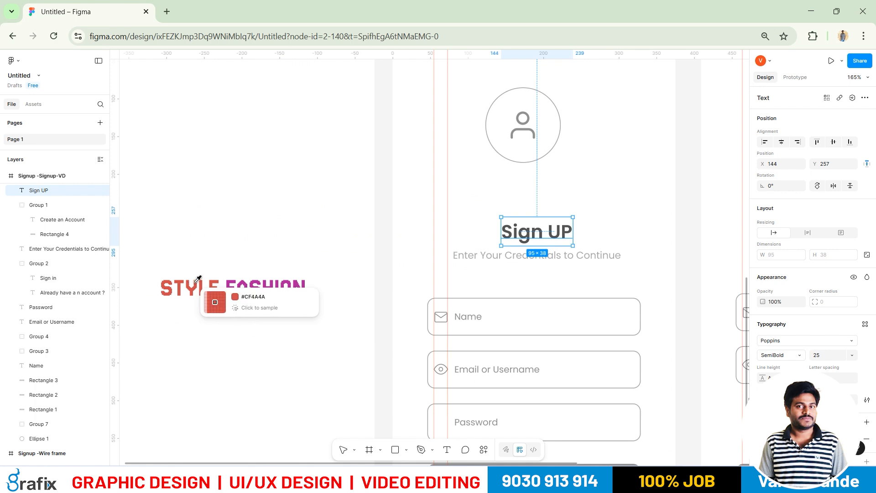
click(215, 285)
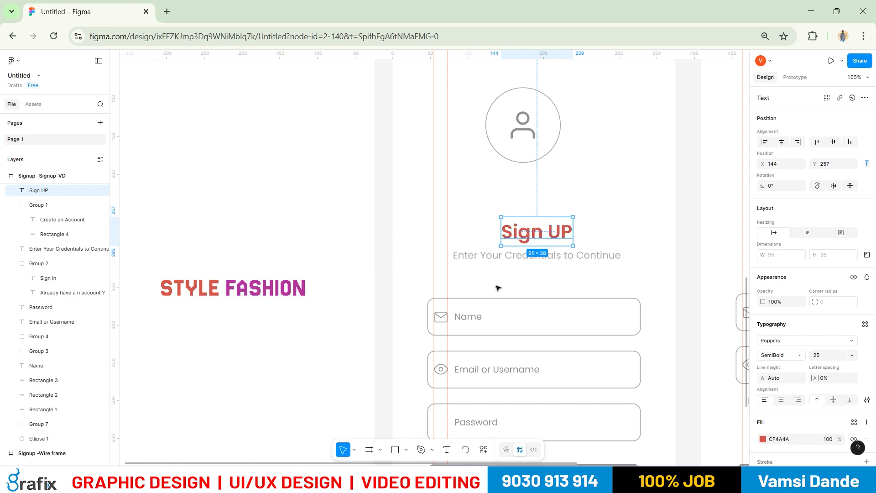
Look at the Remember toggle on the Dribbble reference's login screen and consult the XD_App sizes.jpg guide.
scroll(479, 260, down, 2)
key(alt+Tab)
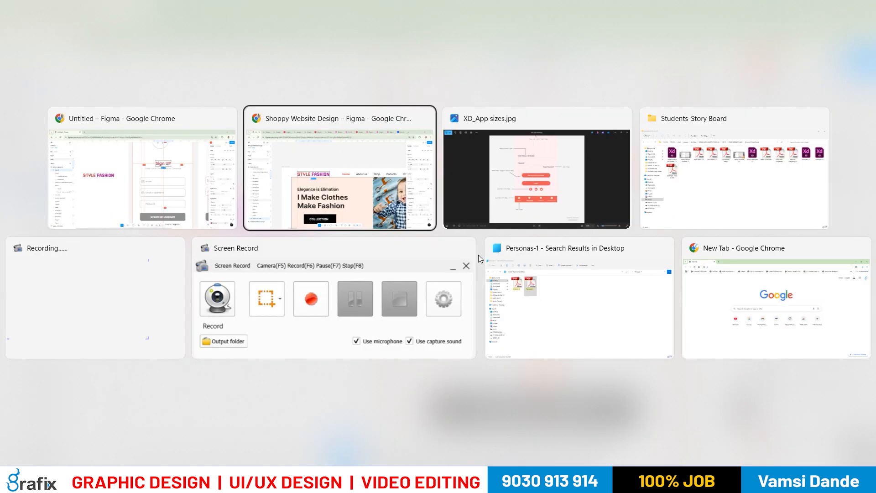
key(alt+Tab)
key(alt+Tab)
key(alt+Tab)
key(alt+Tab)
key(alt+Tab)
key(alt+shift+Tab)
key(alt+shift+Tab)
key(alt+shift+Tab)
key(alt+Tab)
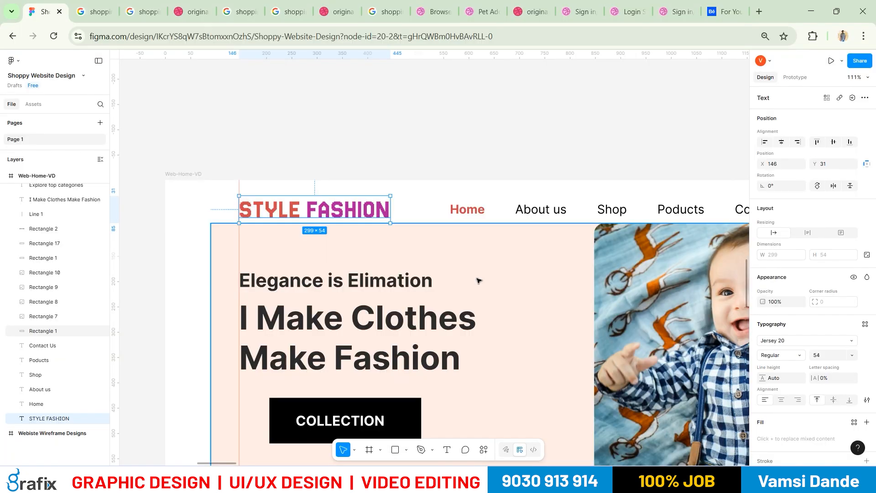
click(723, 12)
click(497, 5)
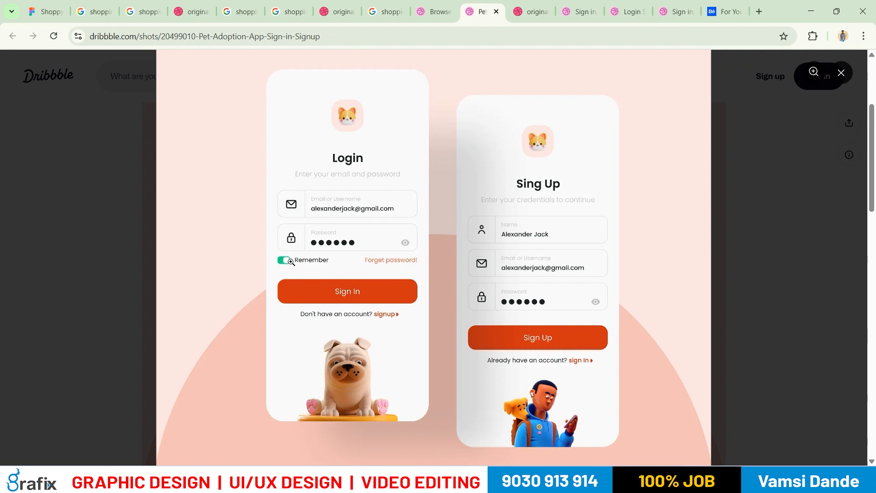
key(alt+Tab)
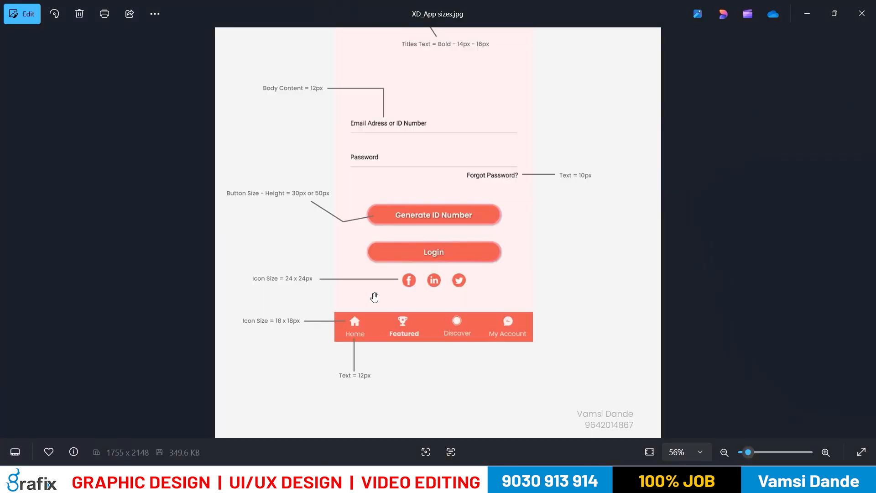
Return to Figma and move the Login visual design's "Remember me" text to line up with the Password placeholder's left edge.
key(alt+Tab)
scroll(293, 289, down, 2)
scroll(293, 290, right, 6)
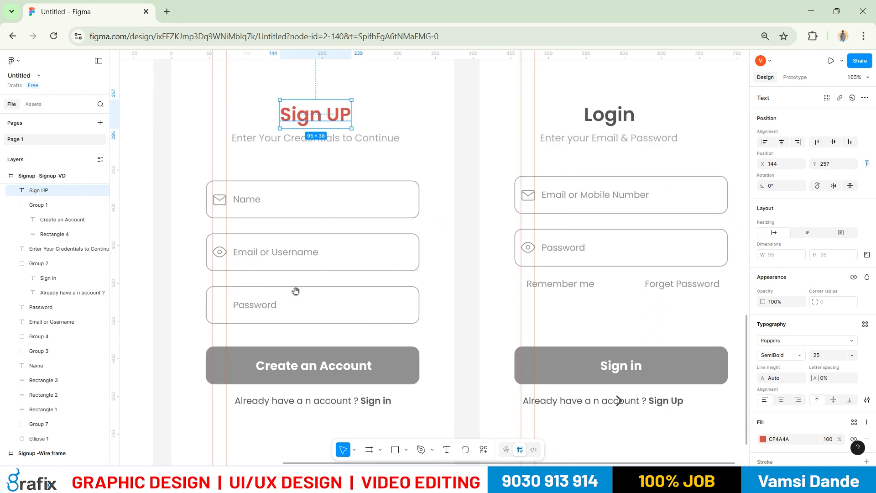
scroll(502, 290, up, 5)
click(519, 283)
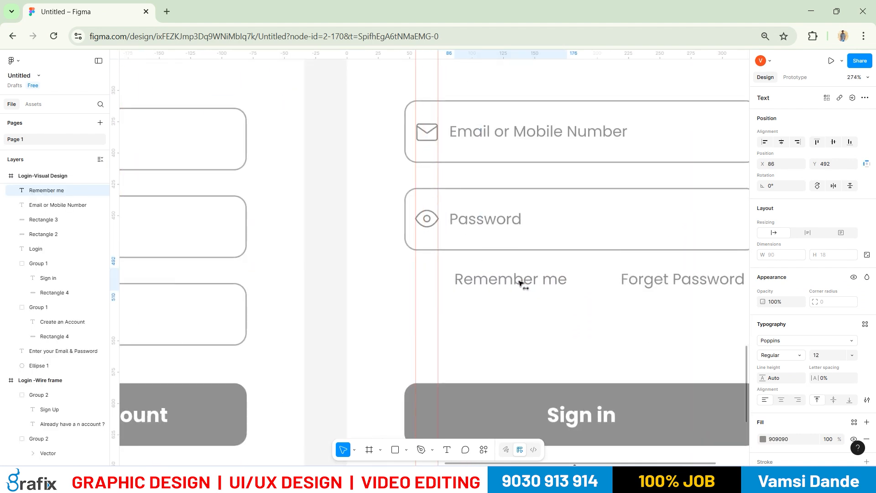
click(527, 343)
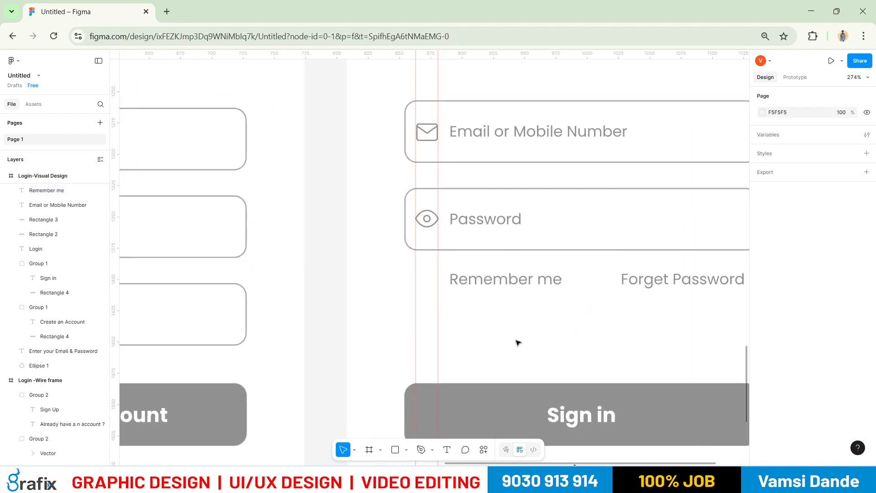
Draw a 20 × 10 rectangle in front of "Remember me" as the toggle body and place it at X 55, Y 496.
click(407, 450)
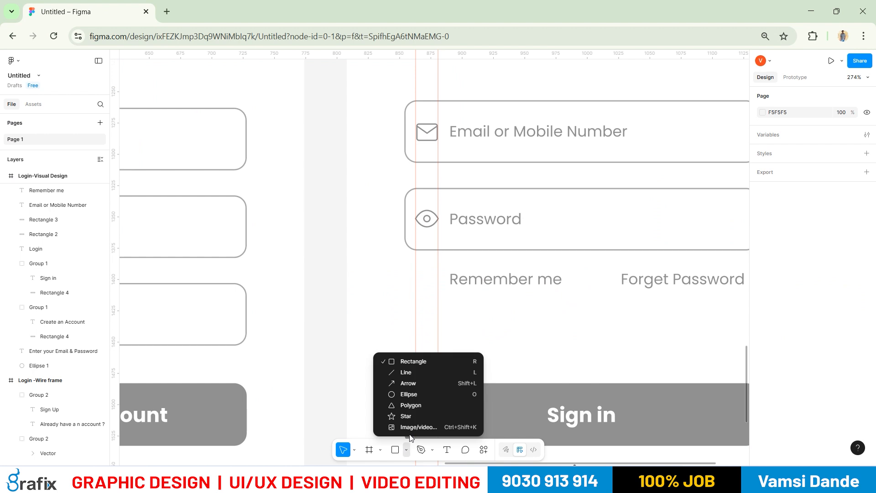
click(404, 364)
drag(415, 271, 441, 282)
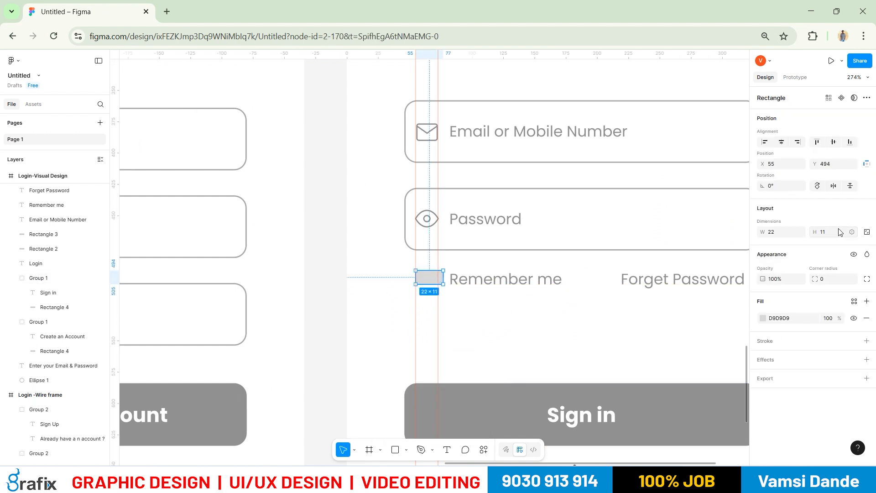
text(20)
key(Return)
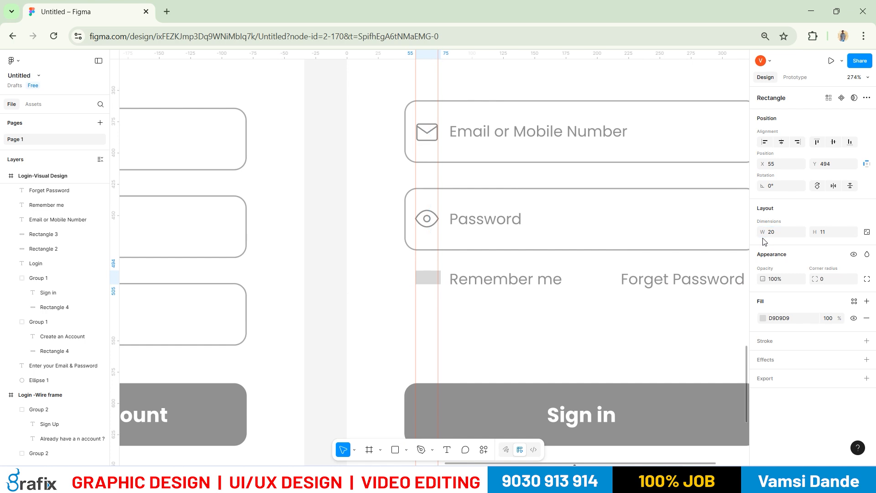
click(834, 235)
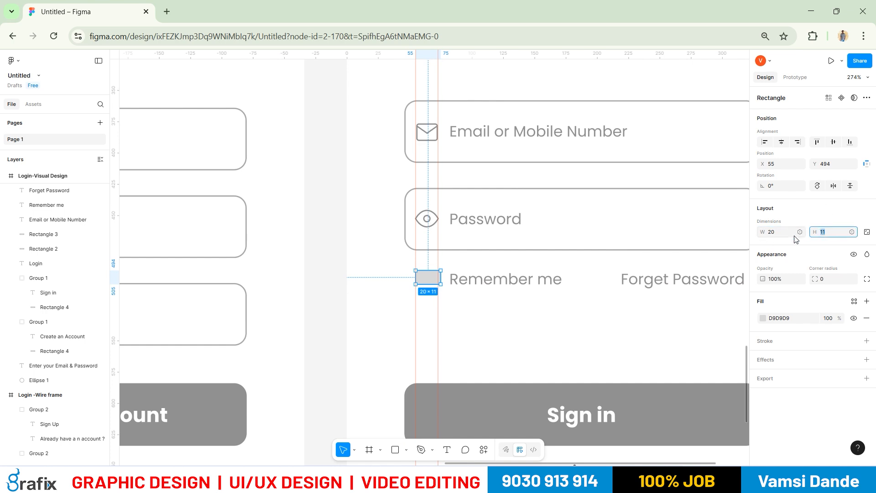
key(Return)
key(Down)
key(Down)
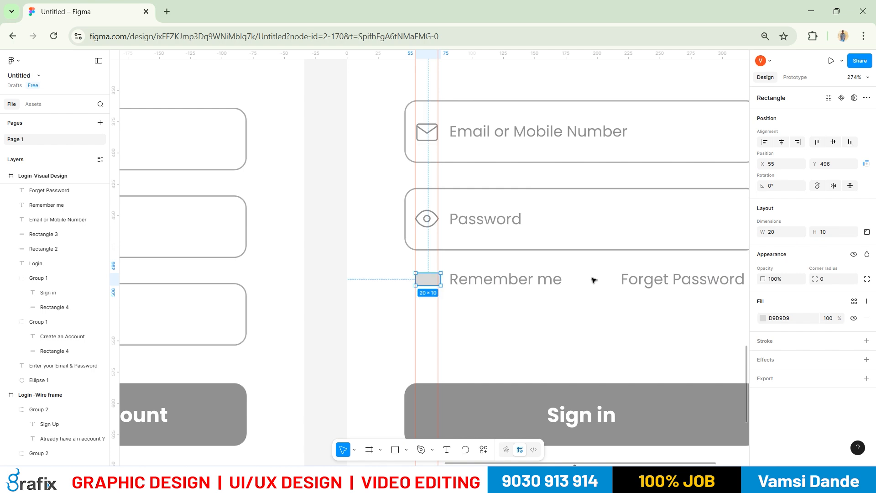
Draw a 7 × 7 square as the toggle knob inside the right half of the rectangle, at X 65, Y 497.
scroll(580, 298, up, 5)
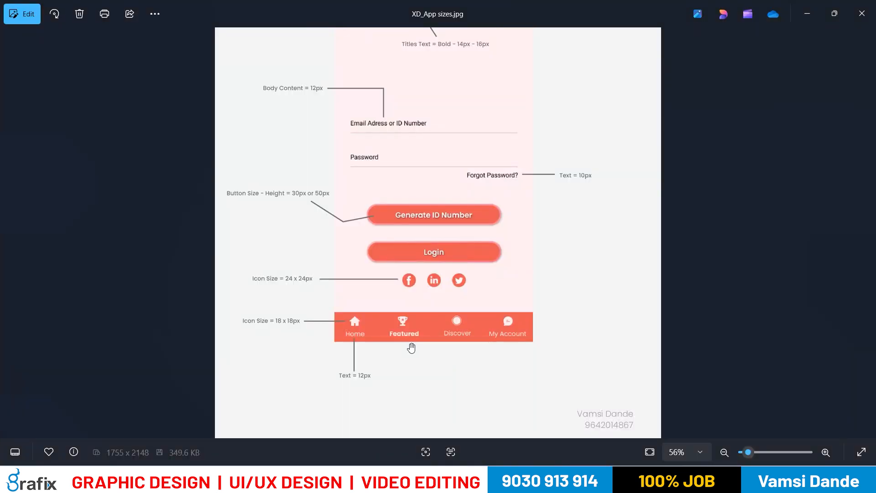
key(alt+Tab)
key(Tab)
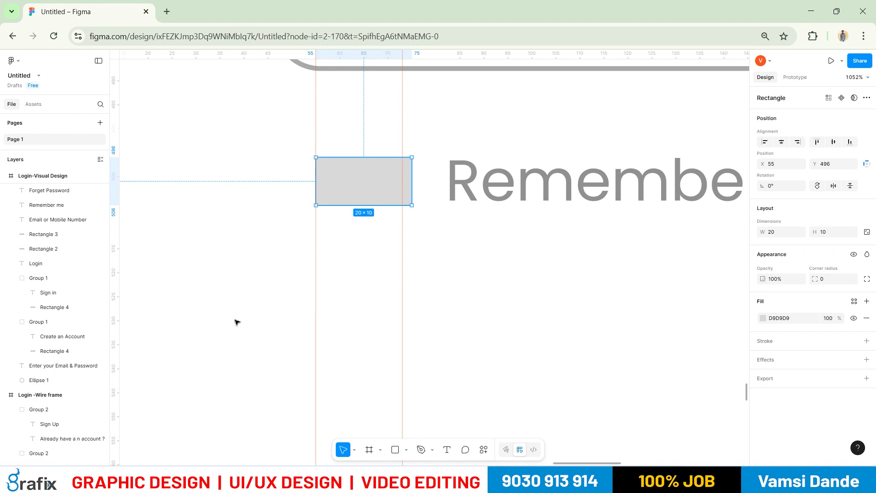
click(396, 450)
scroll(373, 208, up, 5)
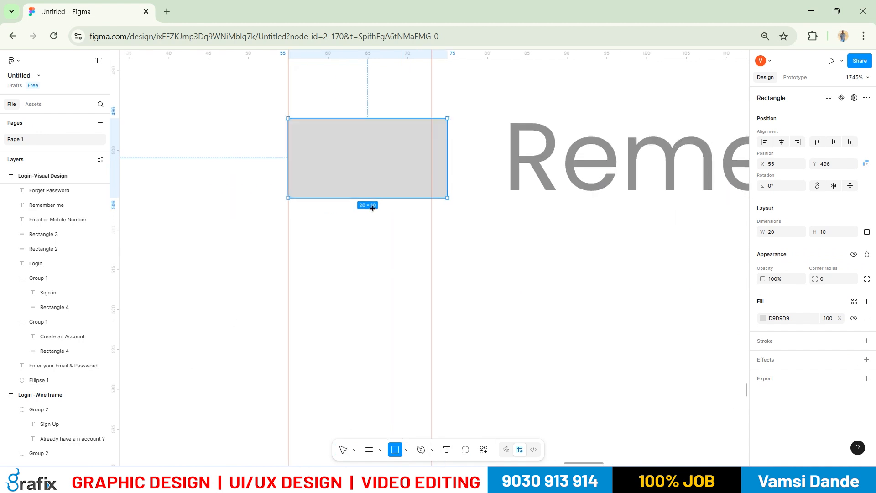
drag(375, 126, 419, 177)
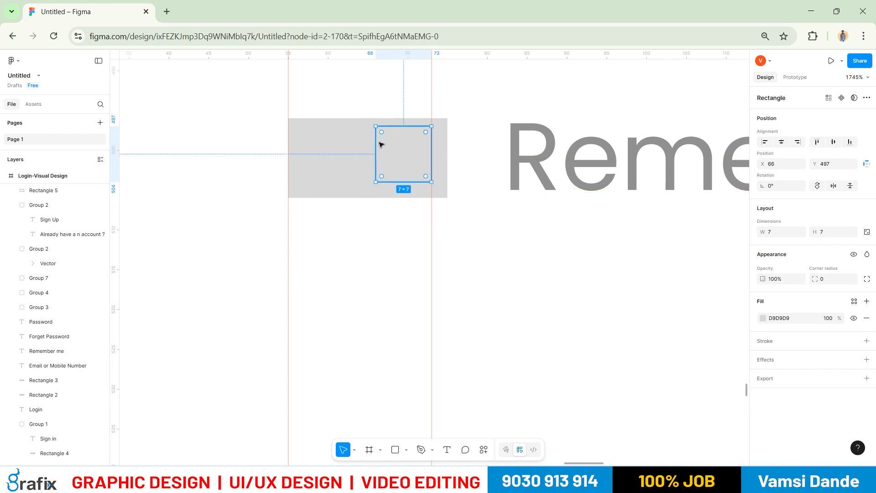
drag(382, 135, 378, 138)
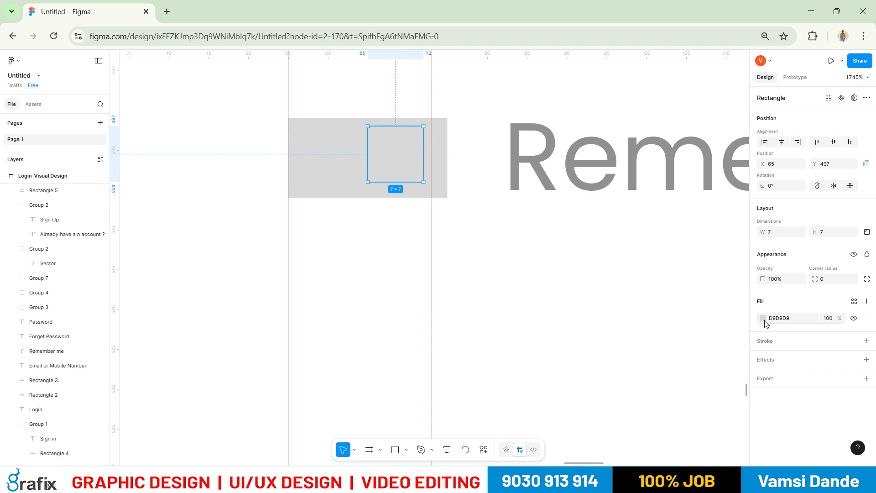
Fill the 20 × 10 toggle rectangle with green 00A444.
click(327, 152)
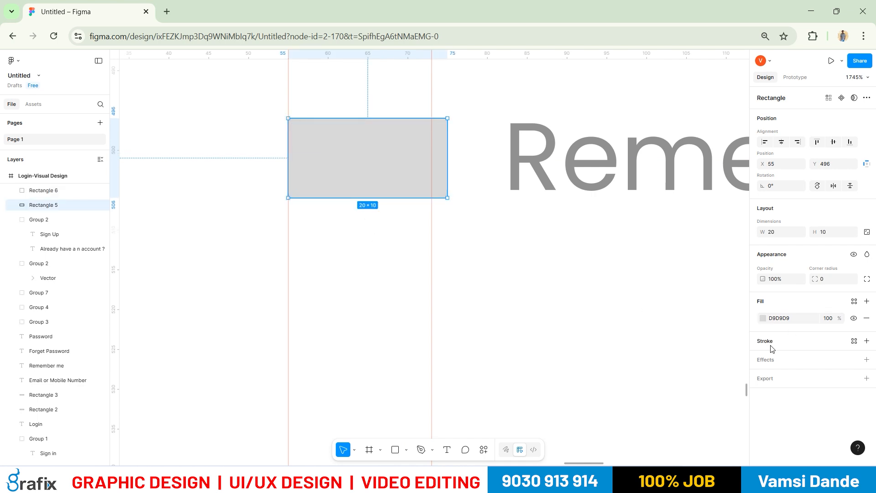
click(763, 319)
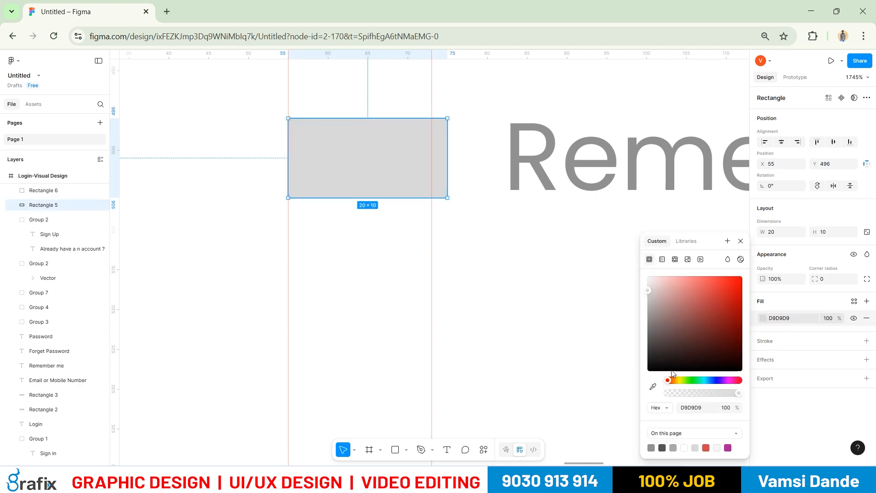
click(699, 381)
drag(690, 367, 743, 316)
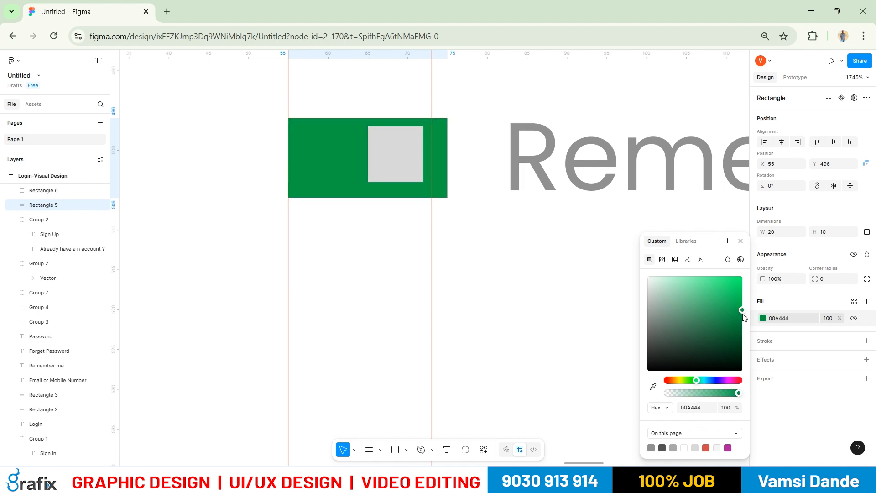
click(587, 347)
Fill the 7 × 7 toggle knob with white FFFFFF.
click(403, 161)
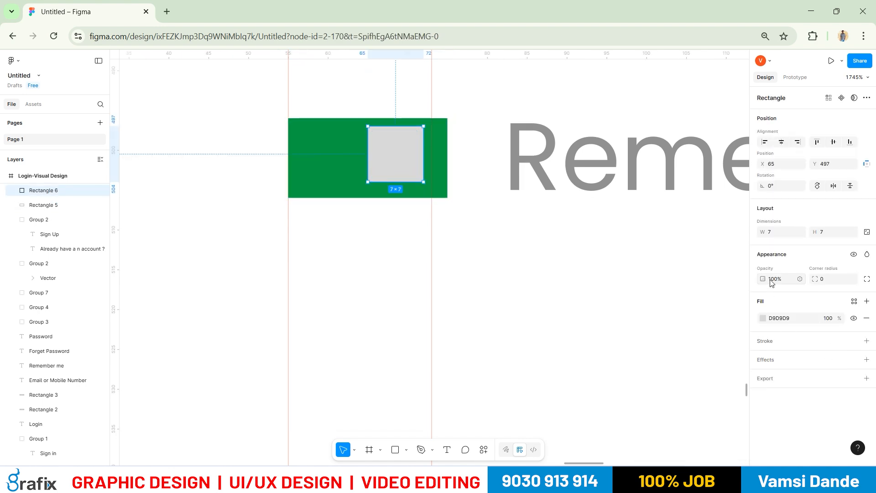
click(763, 322)
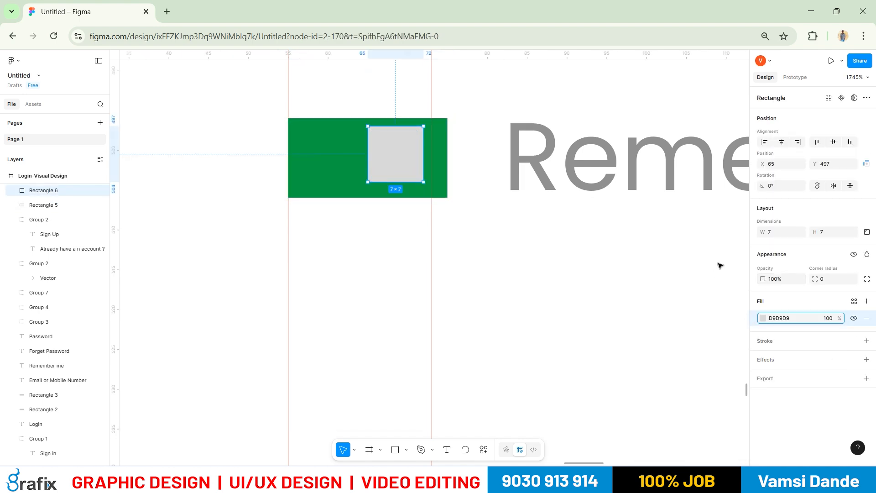
click(760, 318)
drag(702, 301, 333, 169)
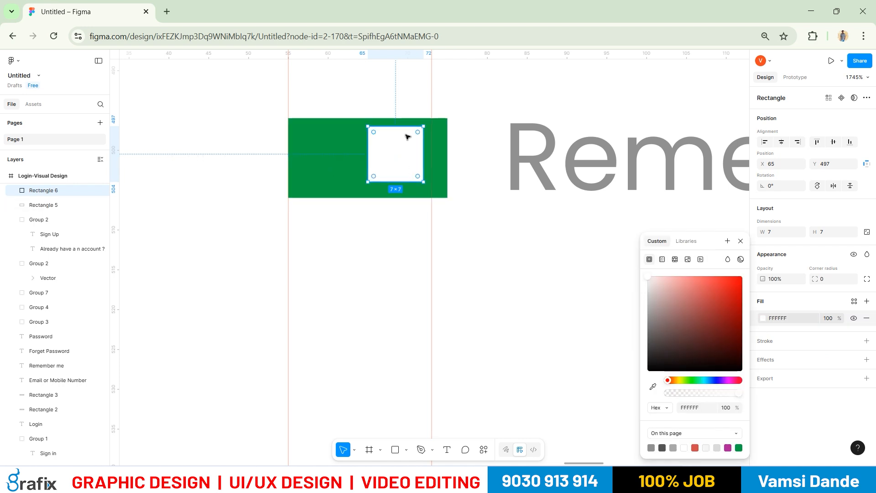
Round the corners of the white toggle knob and give the green toggle rectangle a corner radius of 2.
mouse_move(417, 133)
mouse_down()
mouse_move(356, 172)
mouse_move(432, 126)
mouse_up()
click(439, 152)
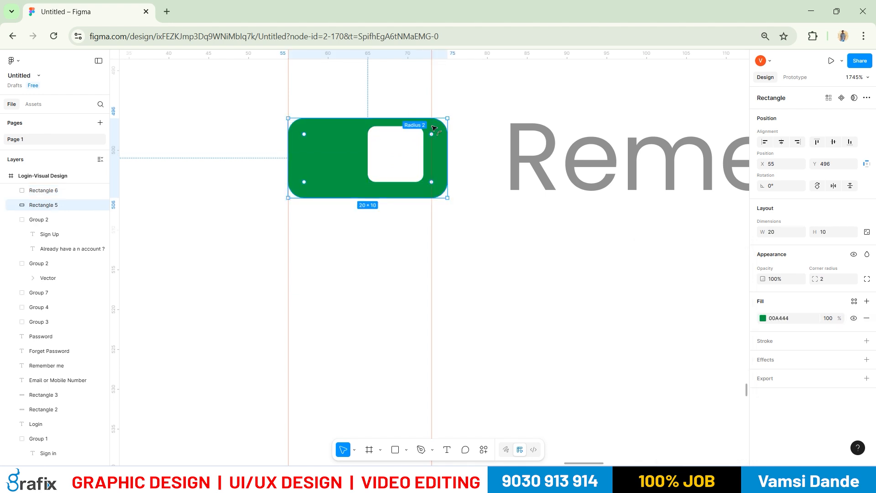
click(477, 283)
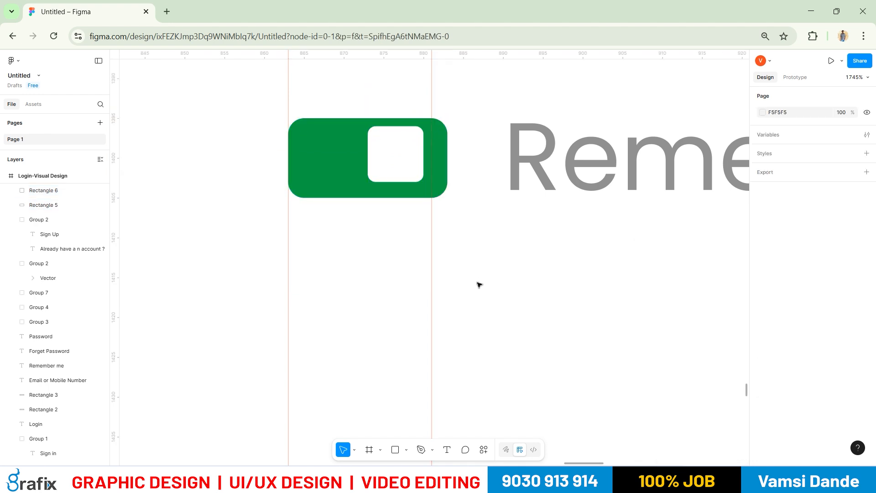
Align the white toggle knob with the green toggle rectangle on their vertical centres.
click(419, 160)
shift+click(352, 172)
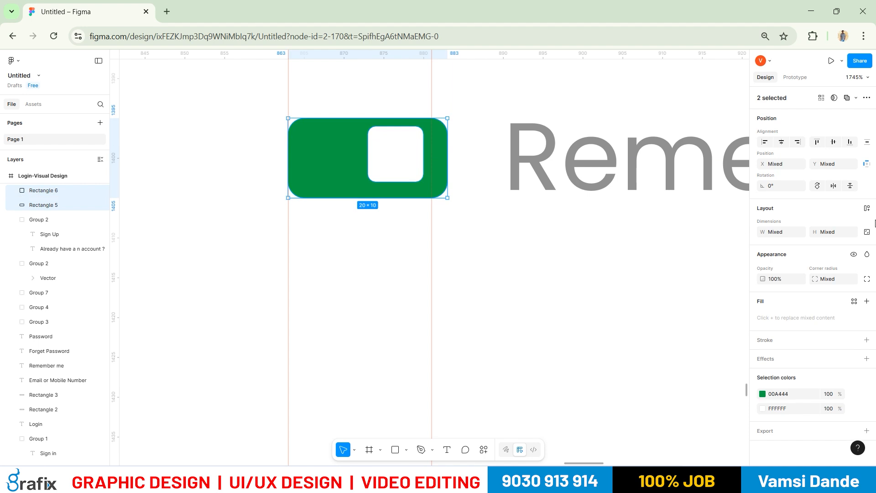
click(781, 141)
key(ctrl+z)
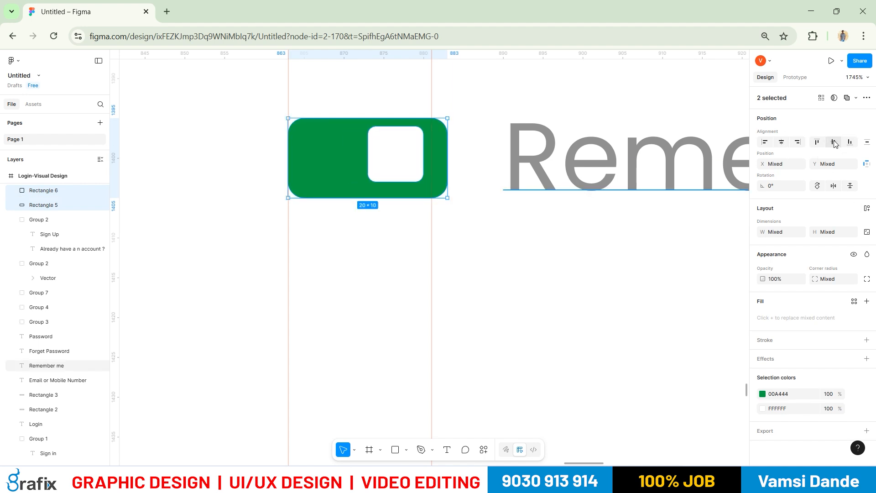
click(834, 141)
Try nudging the white toggle knob up and down by one pixel inside the green rectangle.
click(475, 253)
scroll(414, 176, up, 5)
click(405, 170)
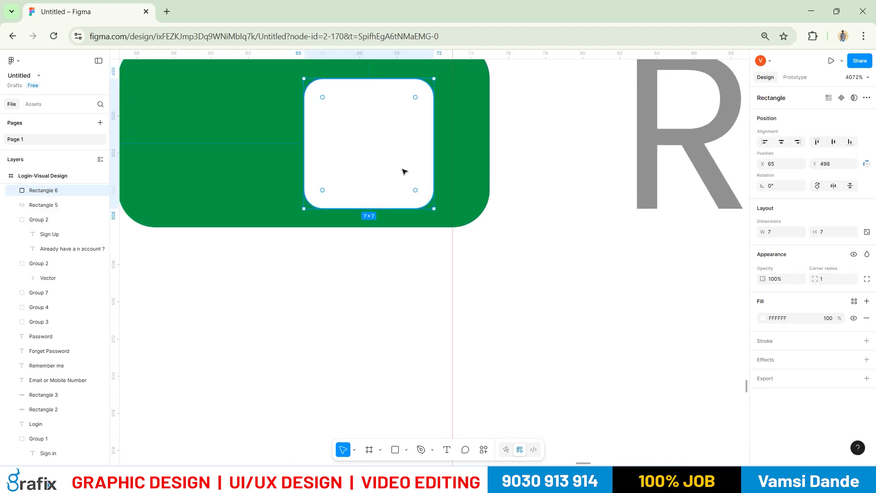
key(Up)
scroll(403, 165, down, 5)
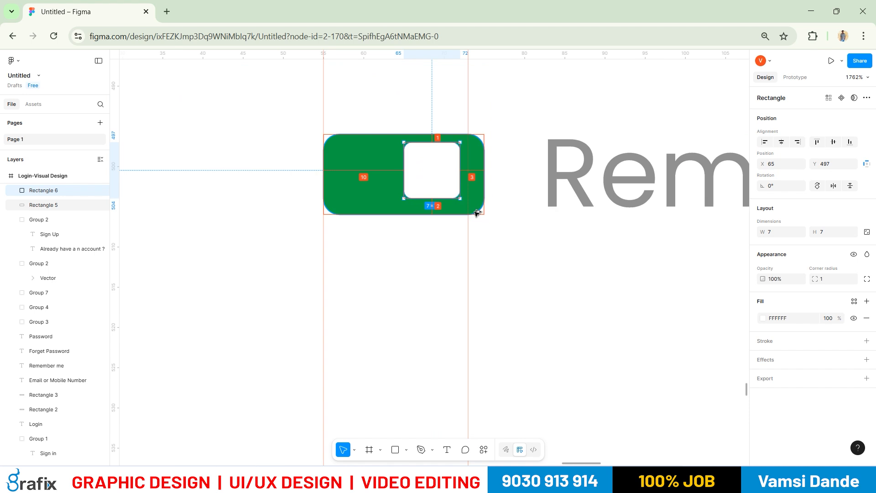
scroll(420, 180, up, 10)
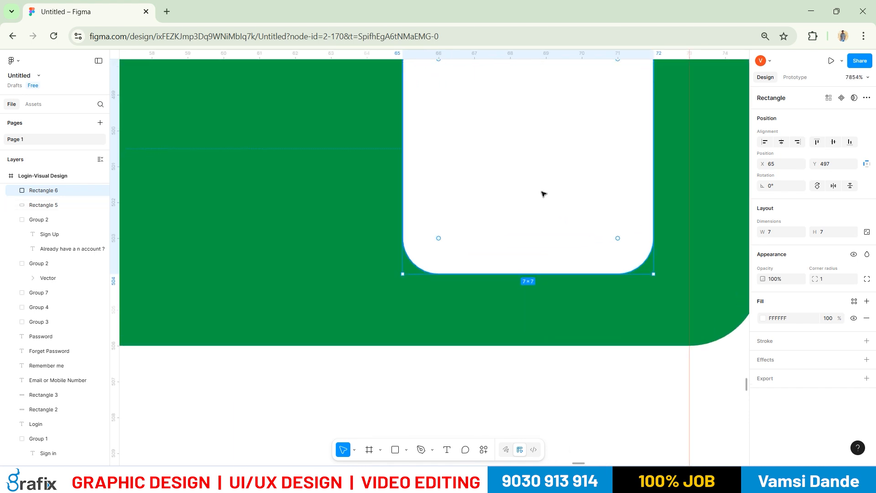
key(Down)
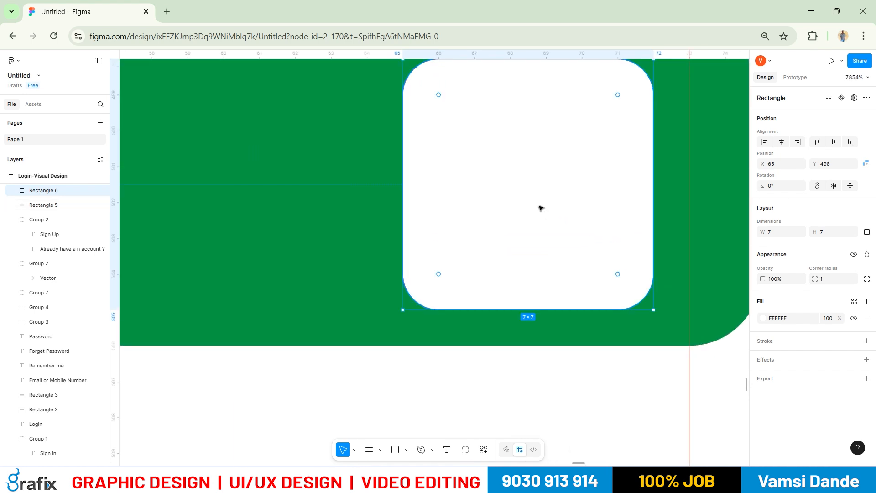
scroll(539, 214, down, 3)
scroll(537, 182, up, 6)
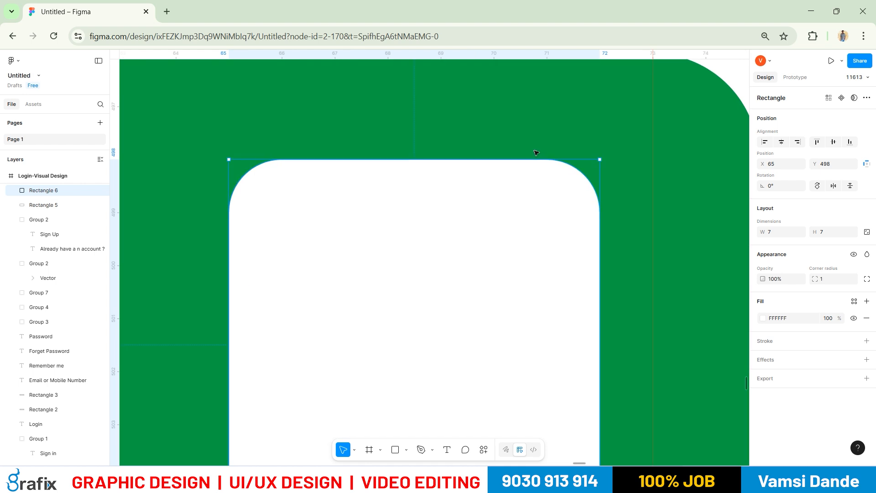
key(Up)
scroll(538, 144, down, 5)
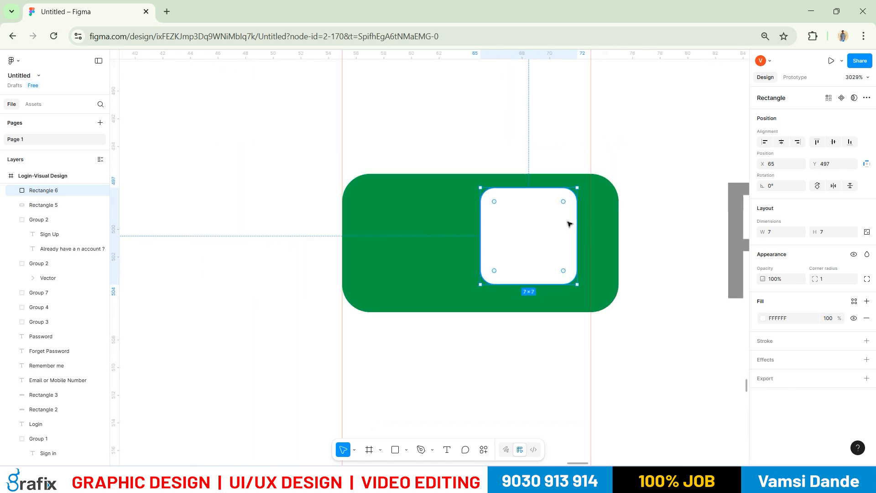
Centre the white knob vertically on the green toggle rectangle, keeping its horizontal position.
scroll(542, 221, down, 4)
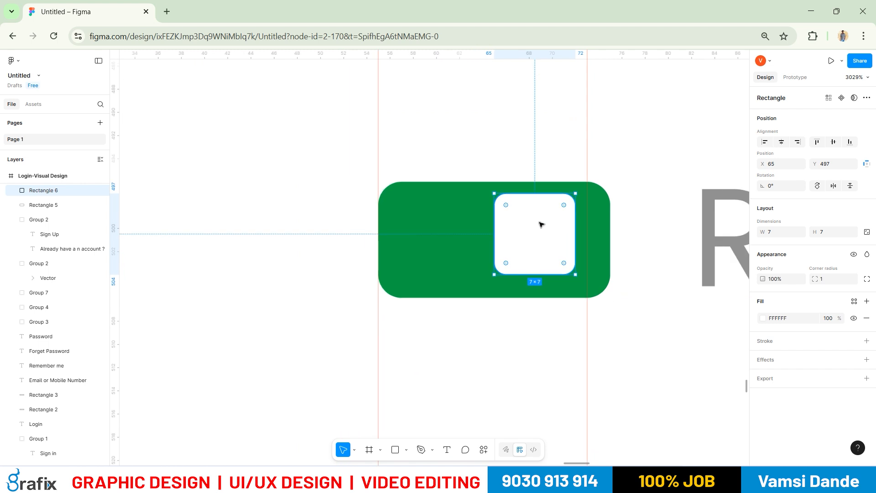
shift+click(466, 258)
click(782, 142)
key(ctrl+z)
click(834, 141)
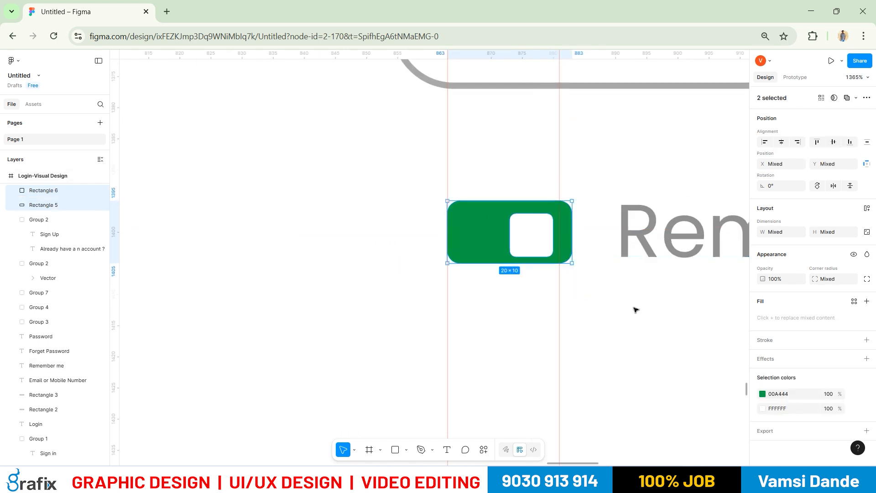
key(Escape)
Extend the green toggle rectangle downward to a height of 11 so the white knob has equal margins above and below.
scroll(532, 233, up, 8)
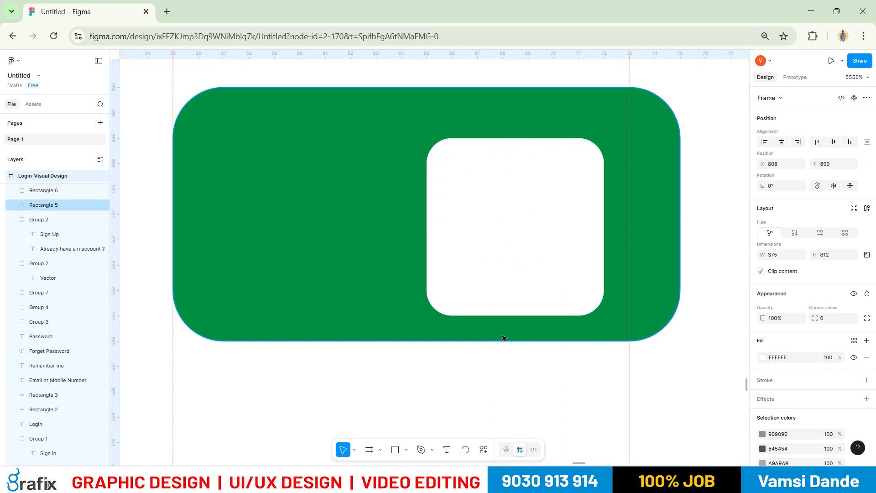
click(504, 338)
scroll(504, 337, down, 4)
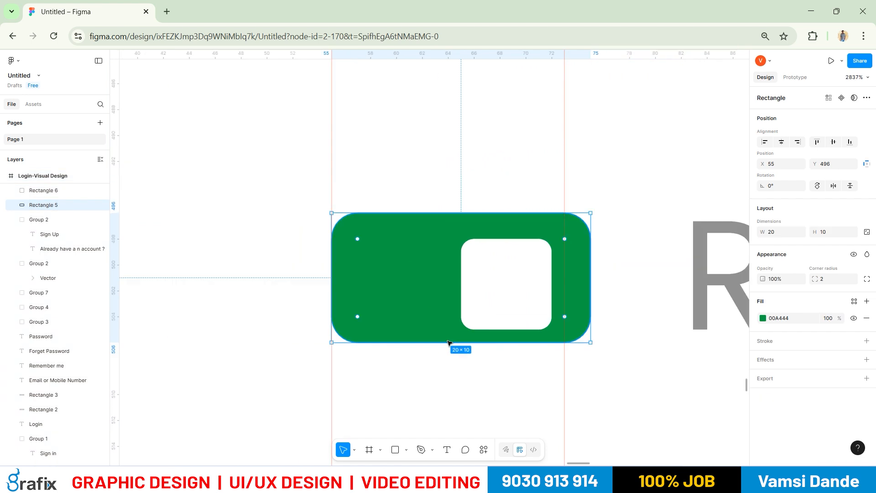
shift+click(511, 311)
scroll(586, 343, down, 8)
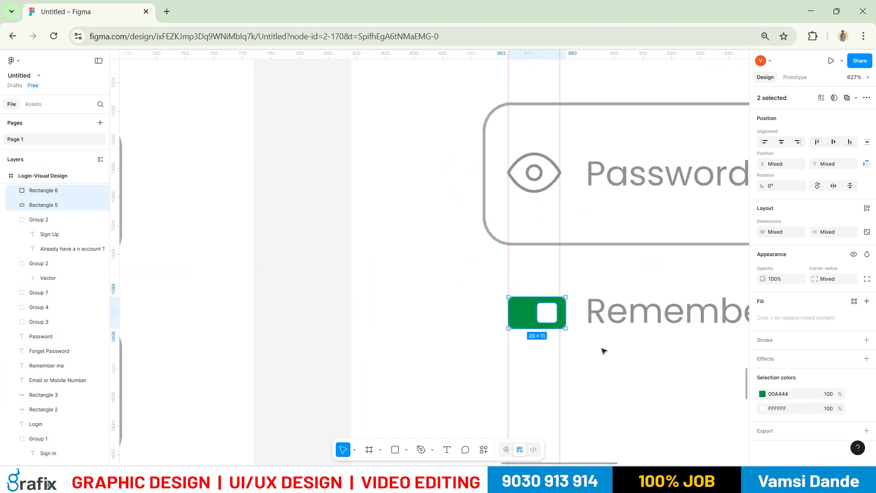
click(604, 351)
Check the size guide and the Dribbble login reference, and change the Sign UP heading's colour to red E20A0A.
scroll(487, 243, down, 5)
key(alt+Tab)
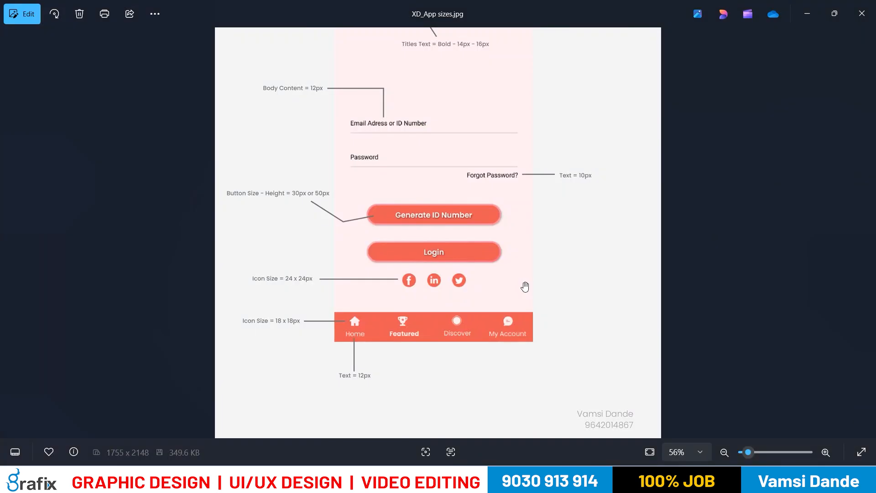
key(alt+Tab)
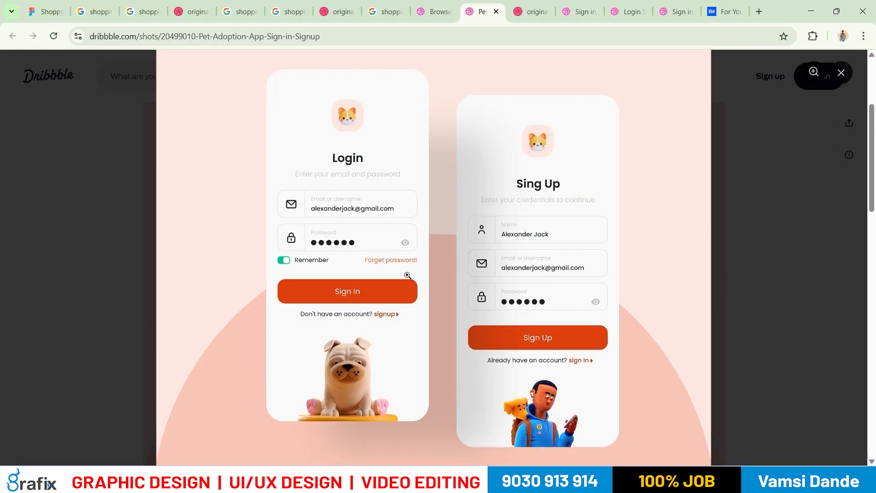
key(alt+Tab)
scroll(466, 307, down, 3)
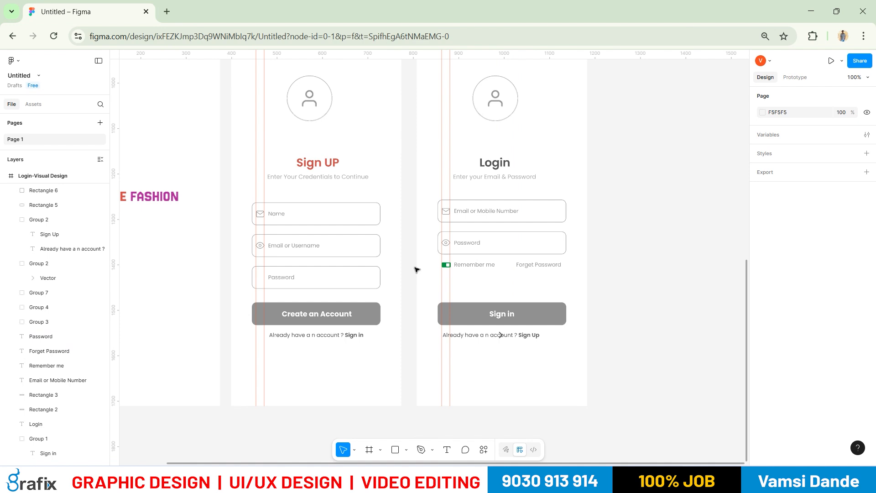
click(561, 267)
scroll(341, 238, up, 4)
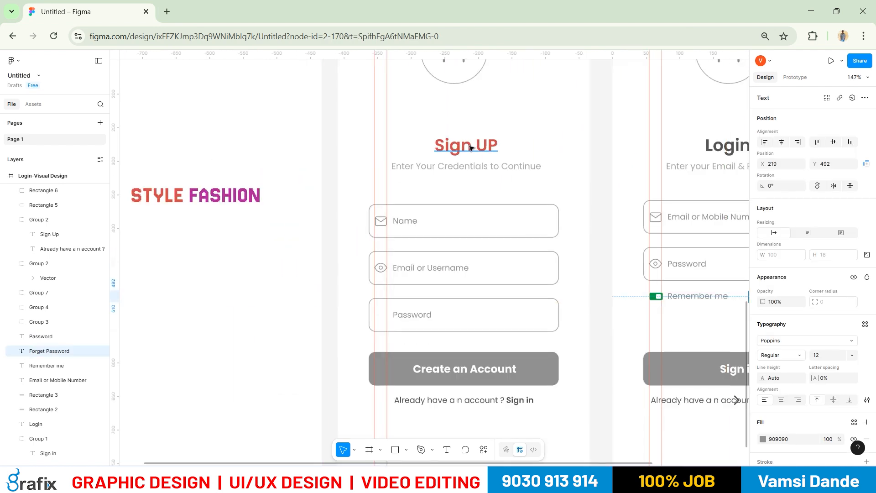
click(472, 147)
click(763, 439)
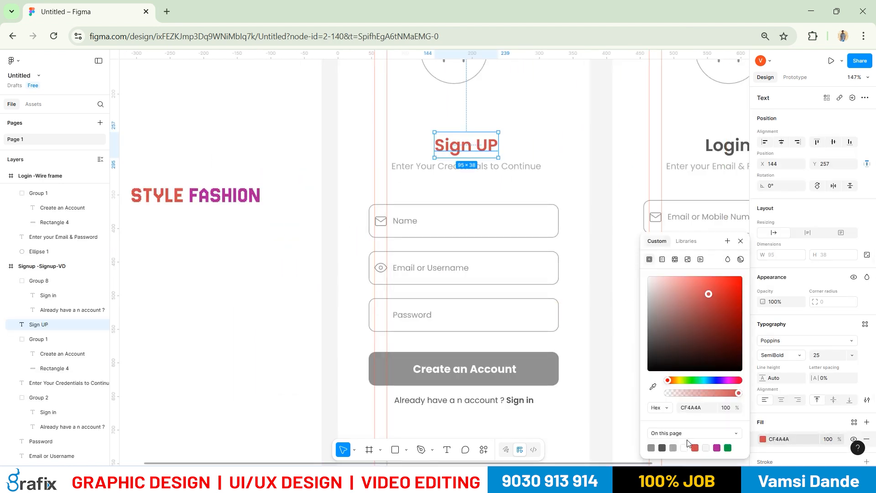
drag(714, 291, 738, 290)
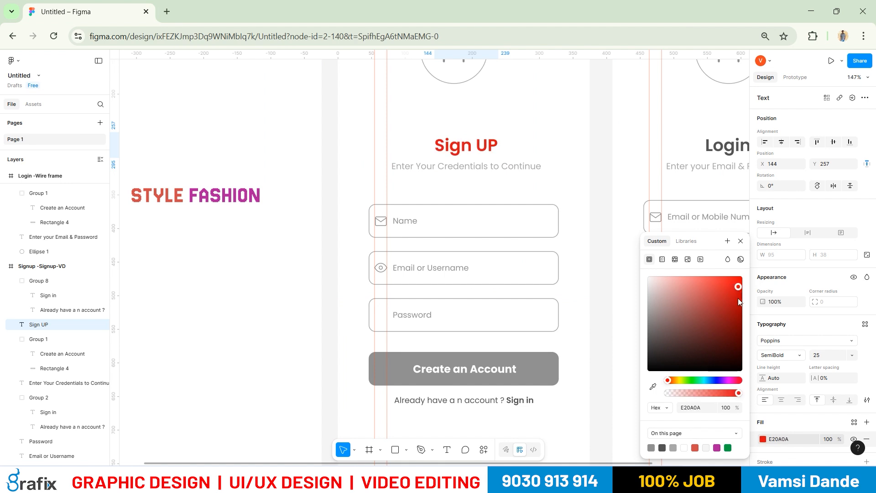
click(612, 323)
Recolour the Sign in link below the Create an Account button to the same red as the Sign UP heading.
drag(566, 366, 525, 298)
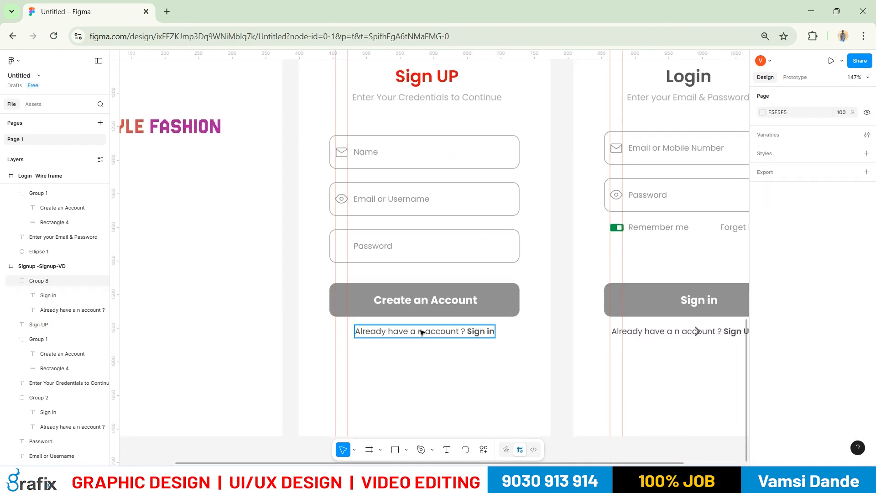
click(481, 333)
click(481, 333)
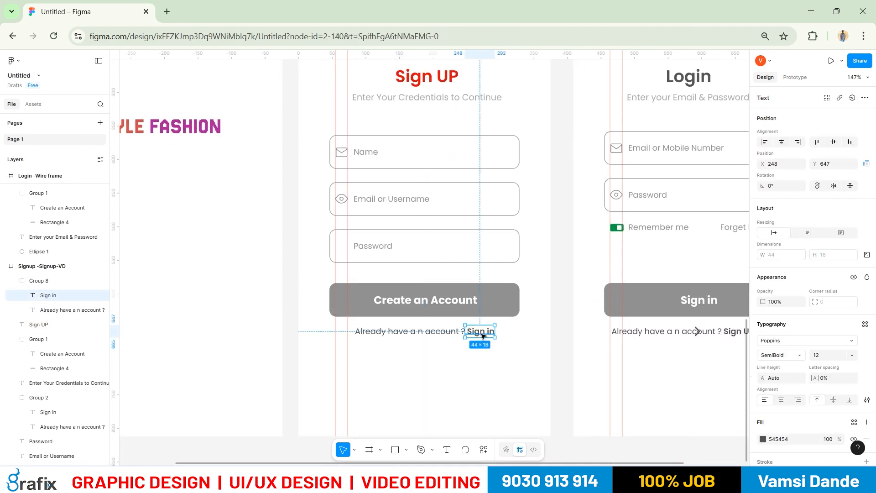
click(763, 440)
click(706, 448)
click(492, 382)
Change the Create an Account button's grey background to red E20A0A.
scroll(554, 372, right, 5)
click(317, 290)
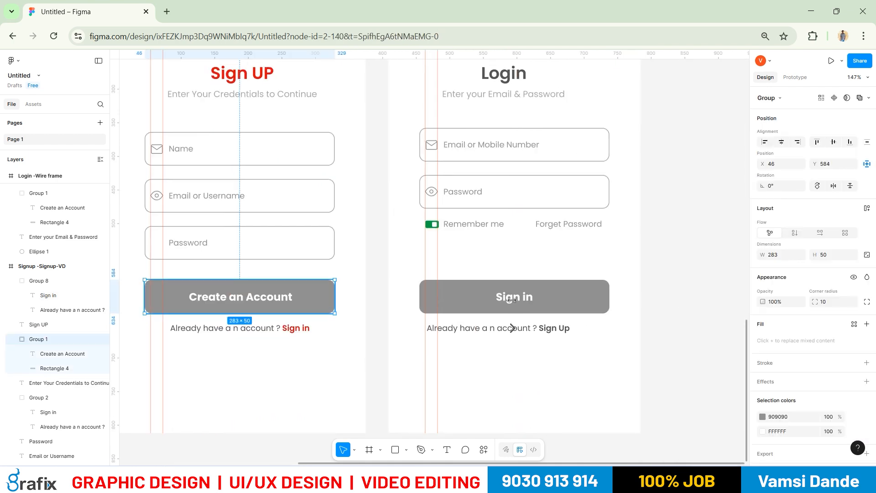
scroll(774, 417, down, 1)
click(763, 397)
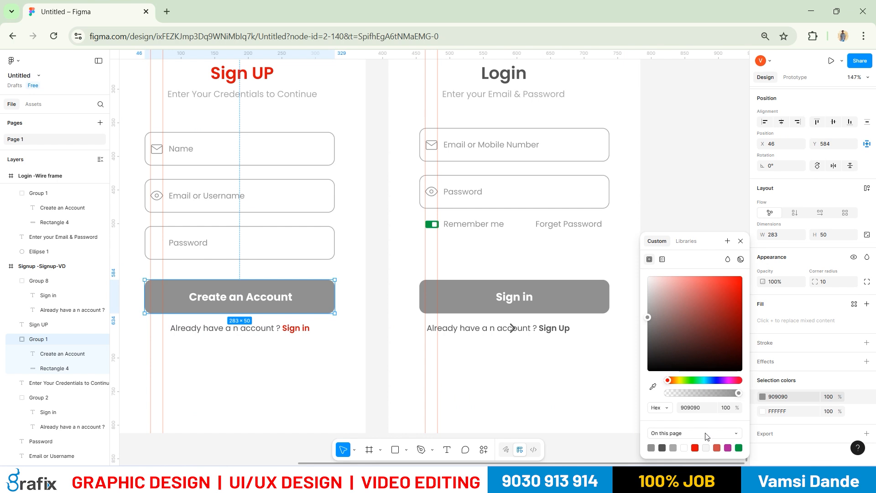
click(696, 448)
click(457, 370)
Change the grey background of the Login frame's Sign in button to red E20A0A.
click(598, 304)
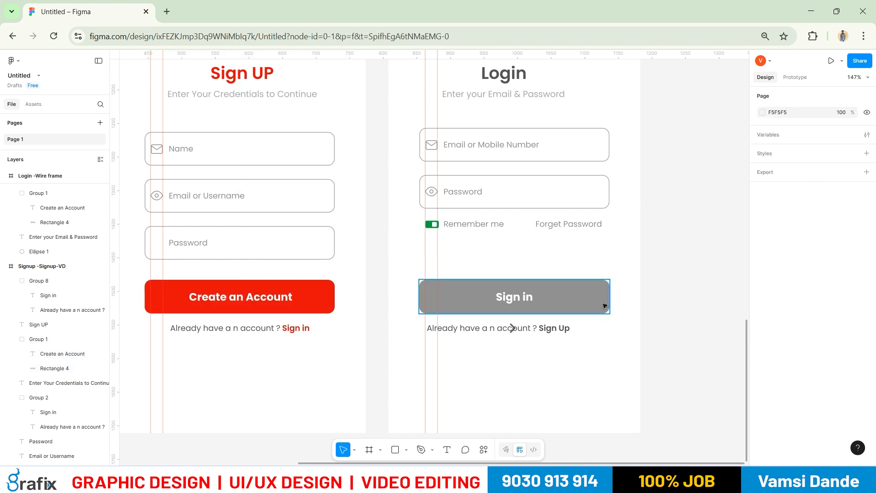
scroll(791, 340, down, 1)
click(762, 396)
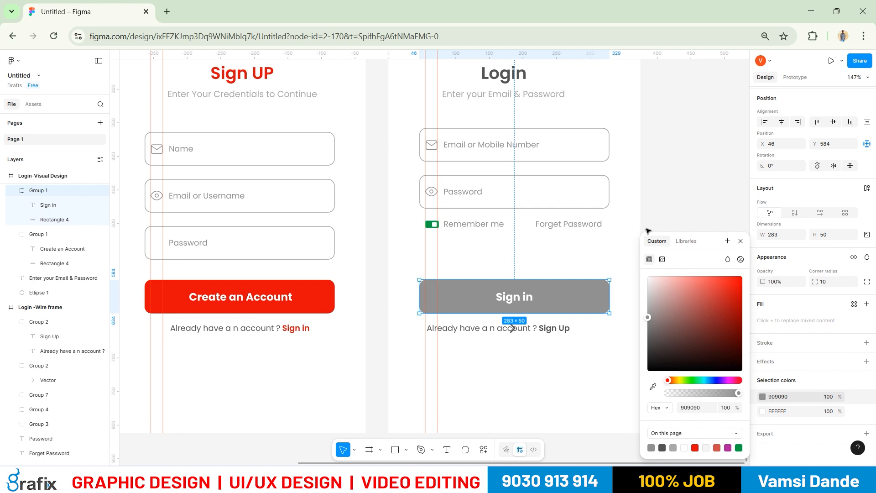
click(695, 447)
click(630, 393)
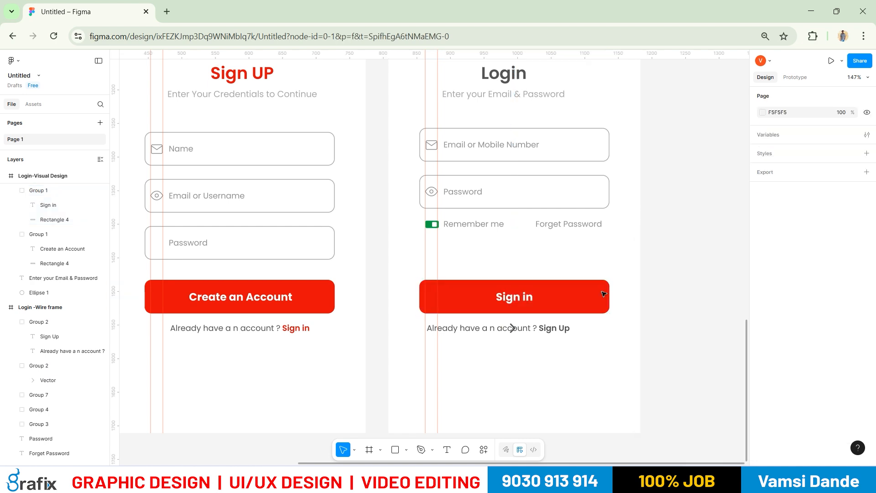
Recolour the Sign Up link below the Login frame's Sign in button to red E20A0A.
click(566, 333)
double_click(566, 332)
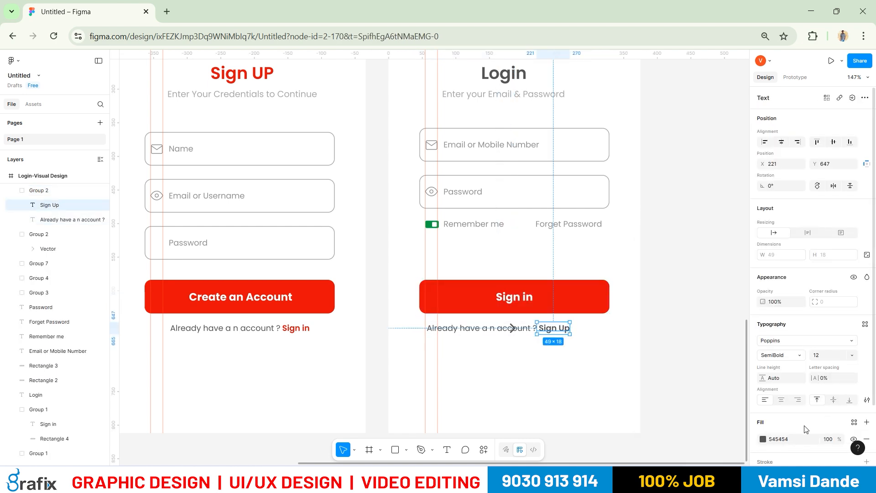
click(763, 440)
click(695, 447)
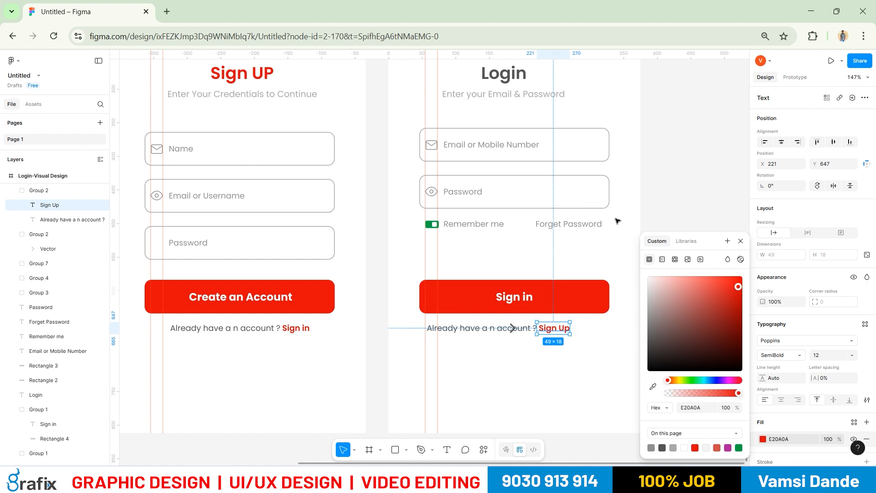
click(630, 392)
Change the background of both the Create an Account and Sign in buttons to the softer red CF4A4A.
click(513, 302)
shift+click(329, 299)
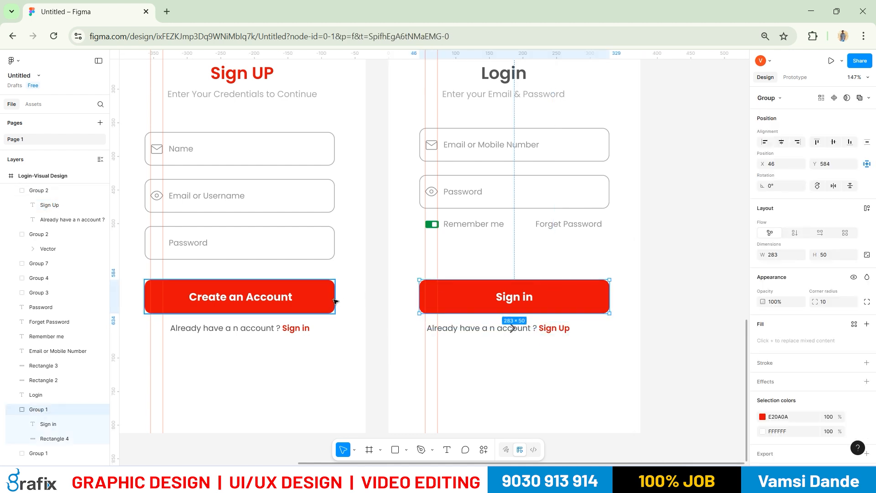
click(764, 417)
click(718, 448)
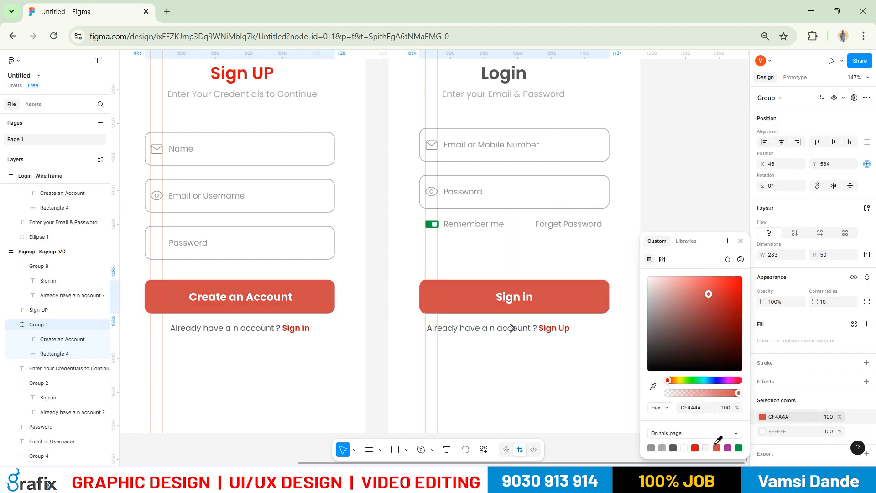
click(685, 182)
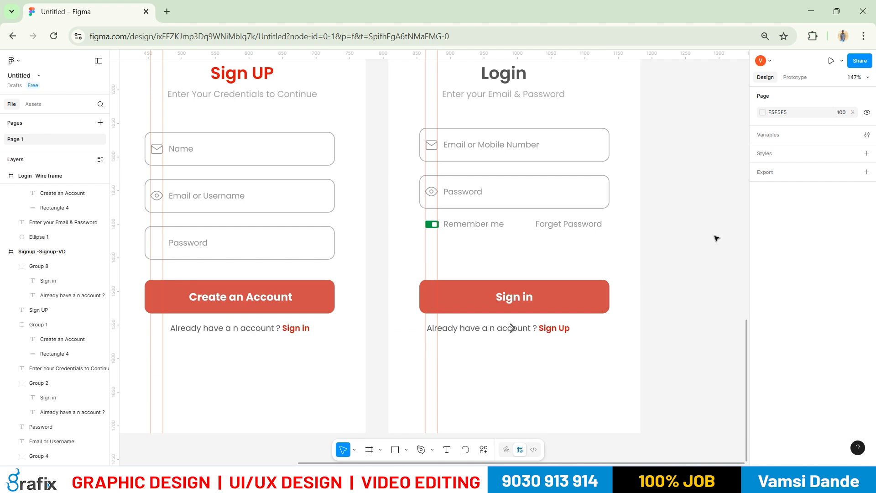
Set the Sign UP heading's colour to the softer red CF4A4A from the page colours.
scroll(704, 272, left, 3)
scroll(705, 272, up, 2)
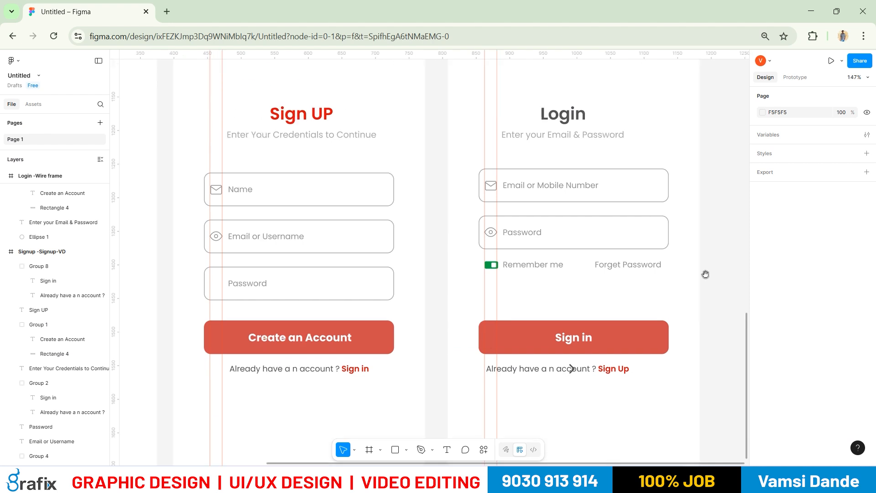
click(547, 93)
shift+click(318, 100)
scroll(766, 401, down, 3)
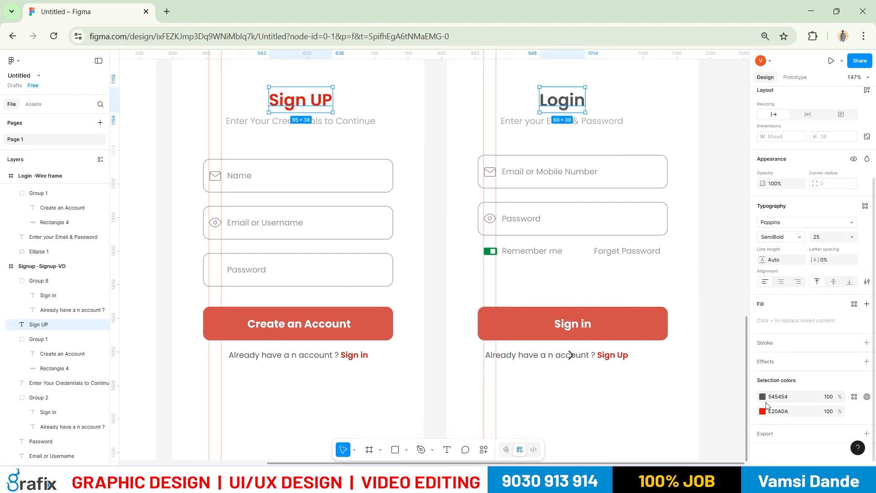
click(763, 412)
click(706, 447)
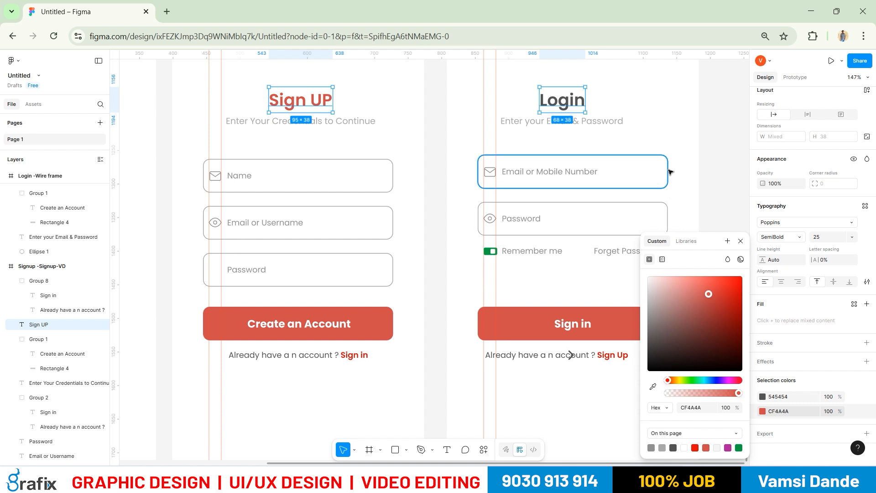
click(593, 176)
Set the Login heading's colour in the Login-Visual Design frame to the softer red CF4A4A from the page colours.
click(563, 99)
scroll(839, 355, down, 2)
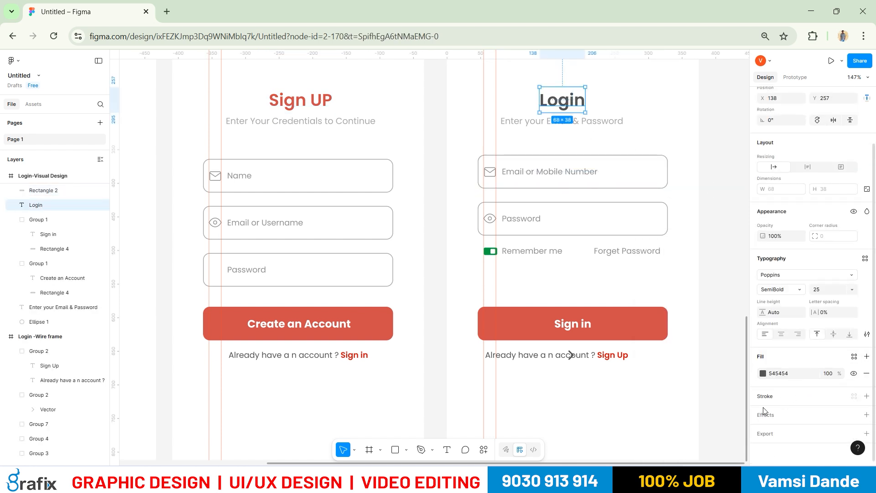
click(763, 373)
click(707, 446)
click(683, 228)
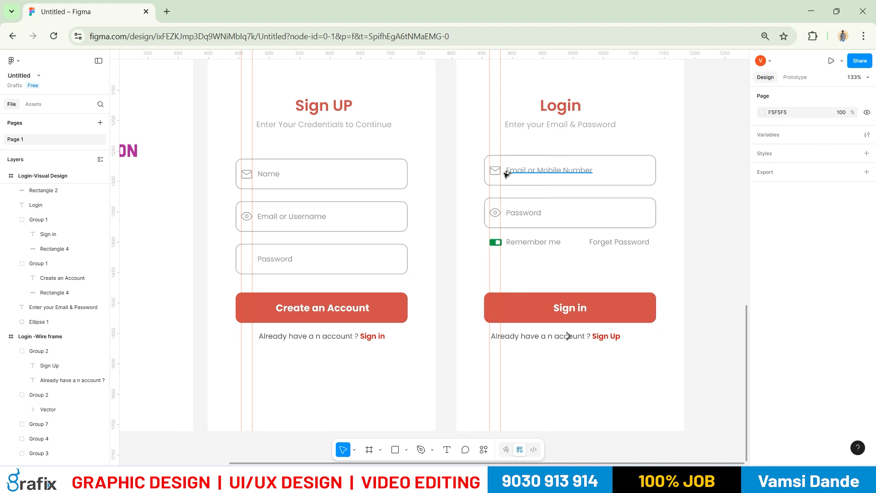
Inspect the fill of the toggle beside Remember me in the Login-Visual Design frame.
scroll(507, 171, up, 3)
scroll(466, 221, down, 2)
scroll(457, 231, up, 5)
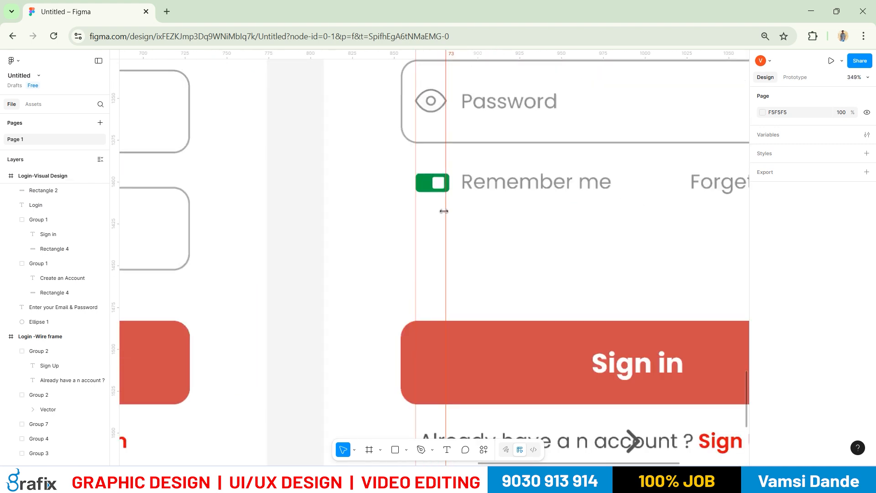
click(431, 178)
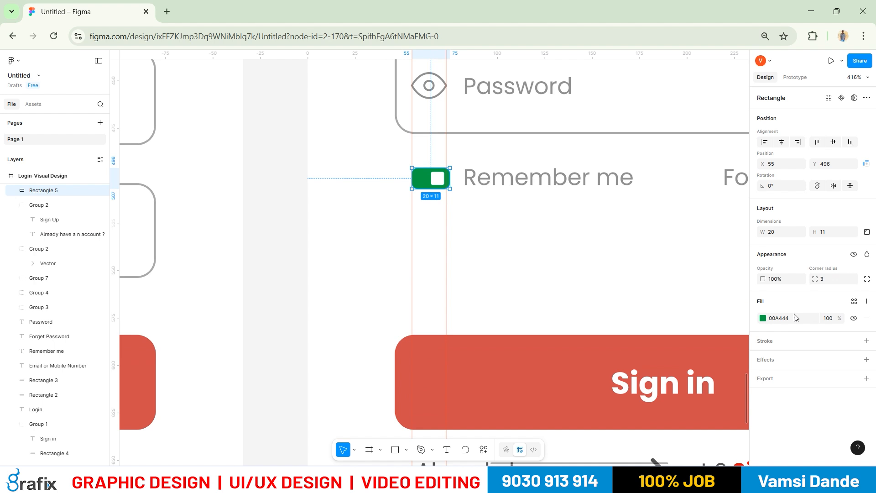
click(590, 274)
scroll(538, 229, down, 5)
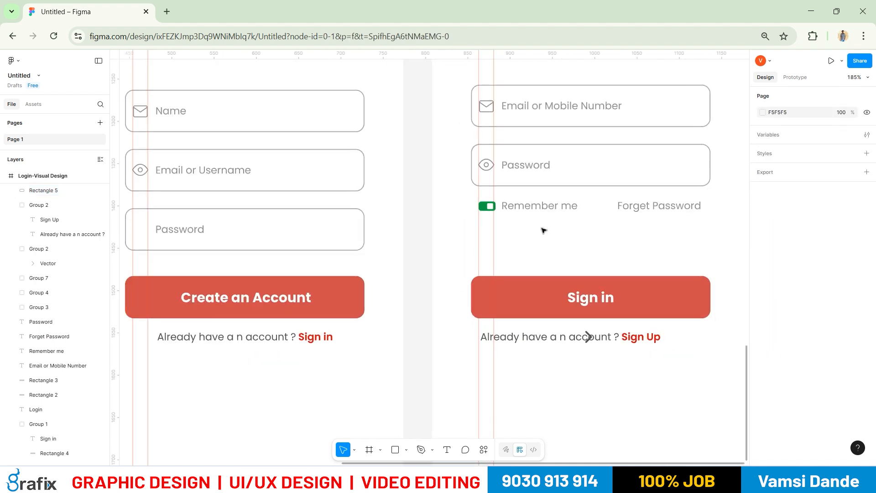
Recolour the Forget Password text in the Login-Visual Design frame to red E20A0A.
drag(566, 237, 594, 242)
scroll(634, 238, down, 2)
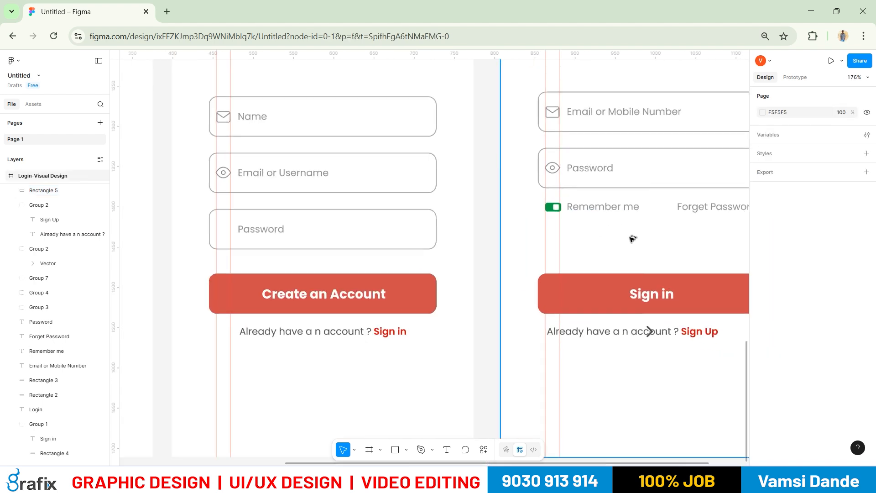
click(688, 212)
click(764, 439)
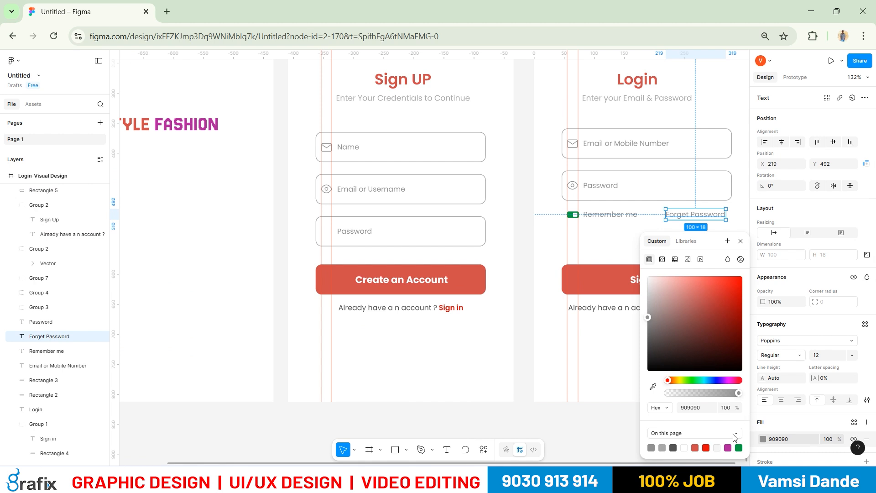
click(705, 447)
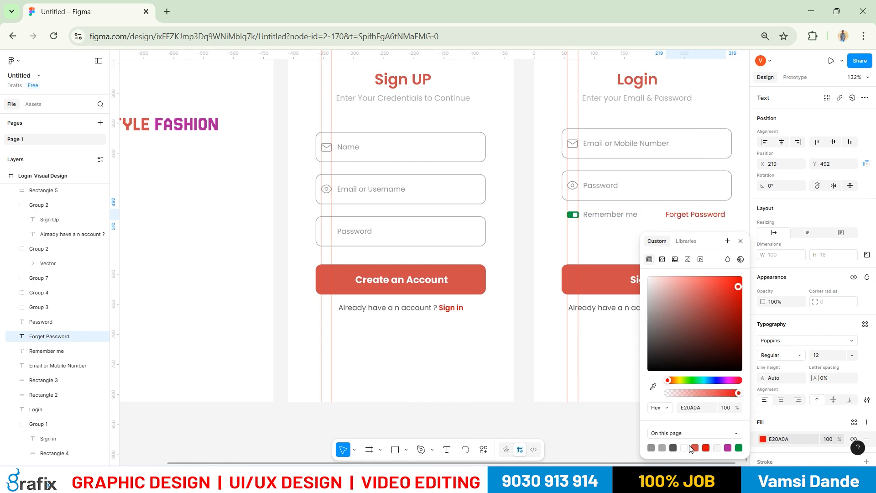
click(524, 299)
scroll(524, 300, down, 5)
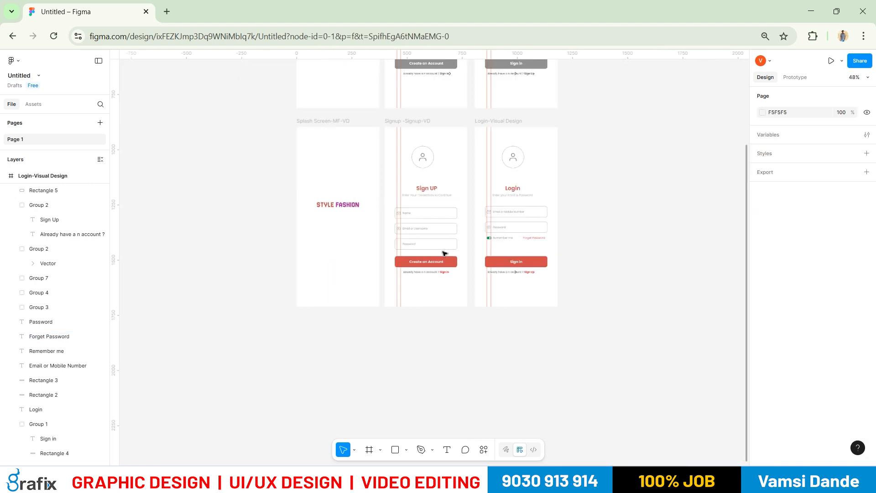
Try the softer red CF4A4A as the stroke of the user icons in the Signup and Login visual design frames.
scroll(548, 172, up, 6)
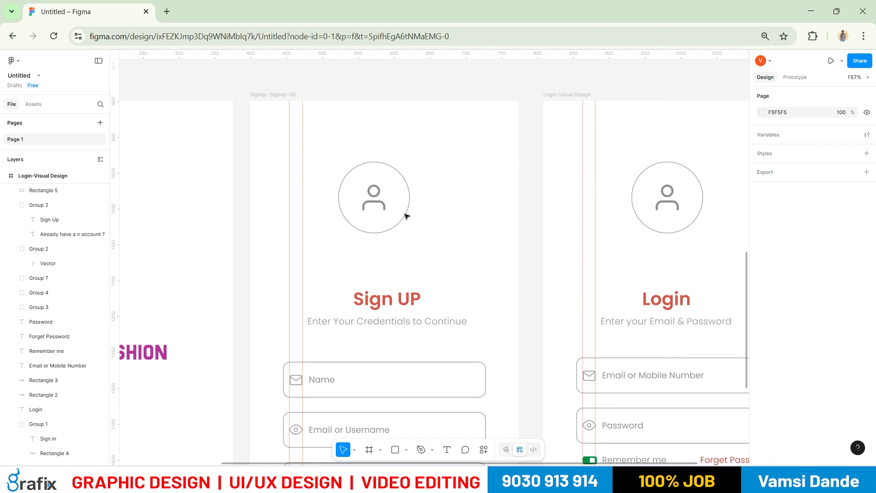
click(404, 214)
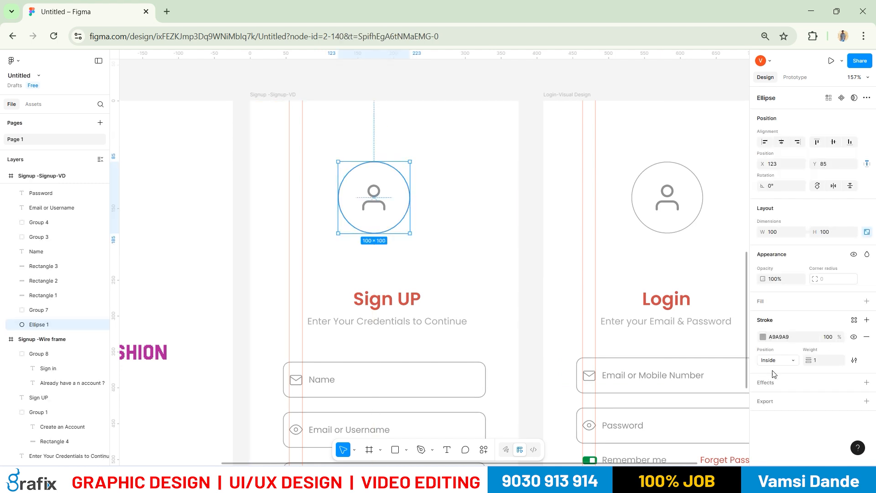
click(683, 213)
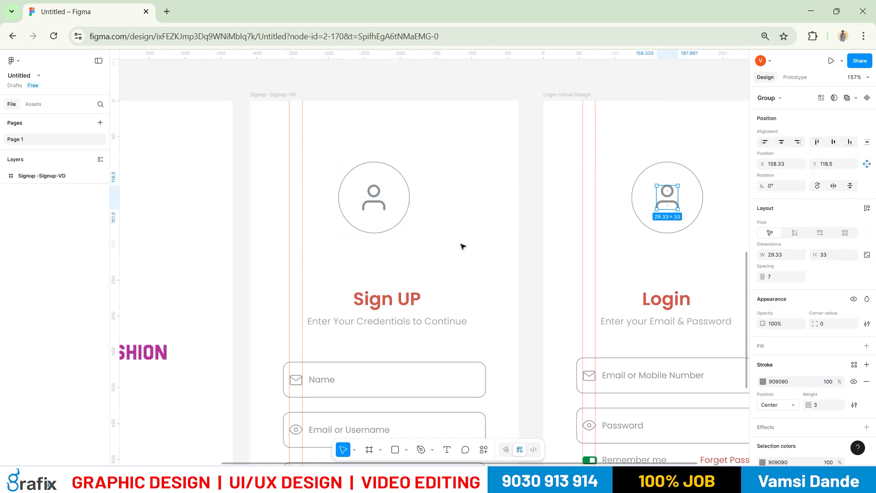
shift+click(374, 201)
scroll(839, 422, down, 2)
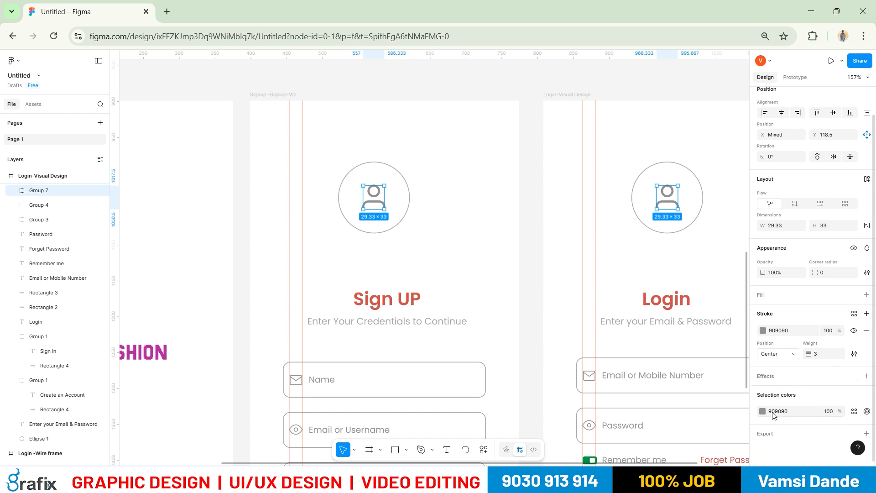
click(764, 331)
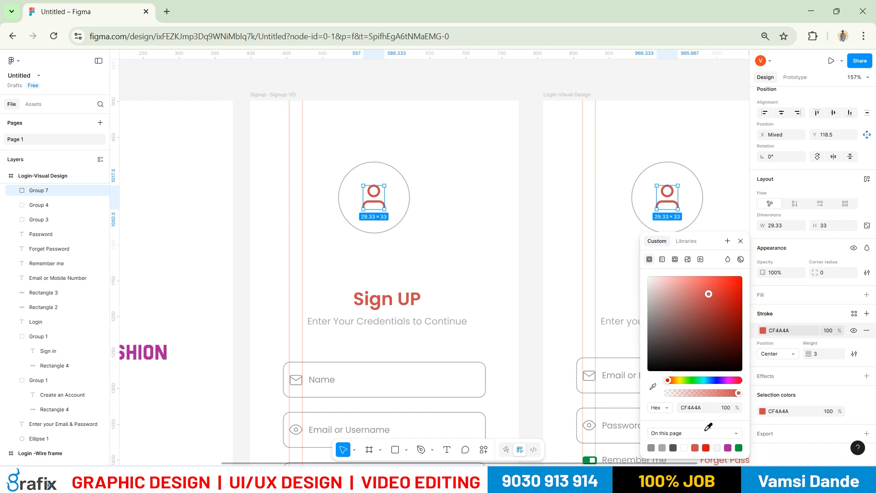
click(687, 176)
Add a softer red CF4A4A fill to the avatar circles in both the Signup and Login visual design frames.
click(687, 176)
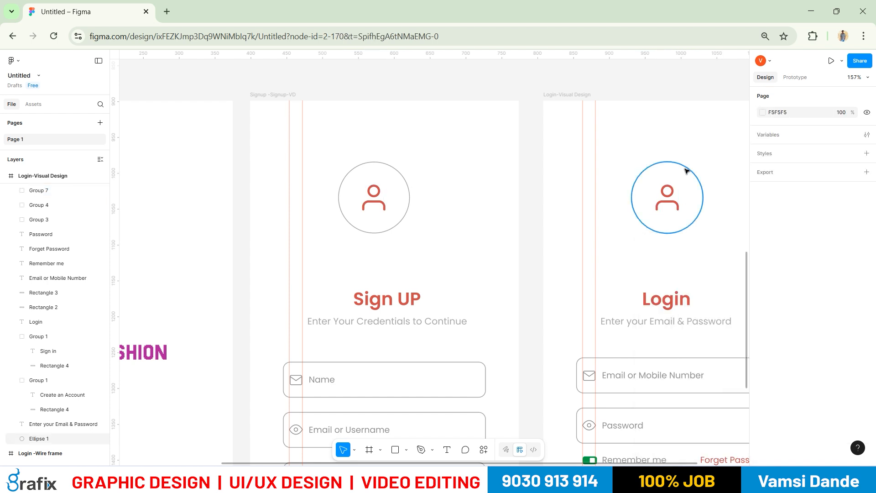
shift+click(391, 224)
click(763, 337)
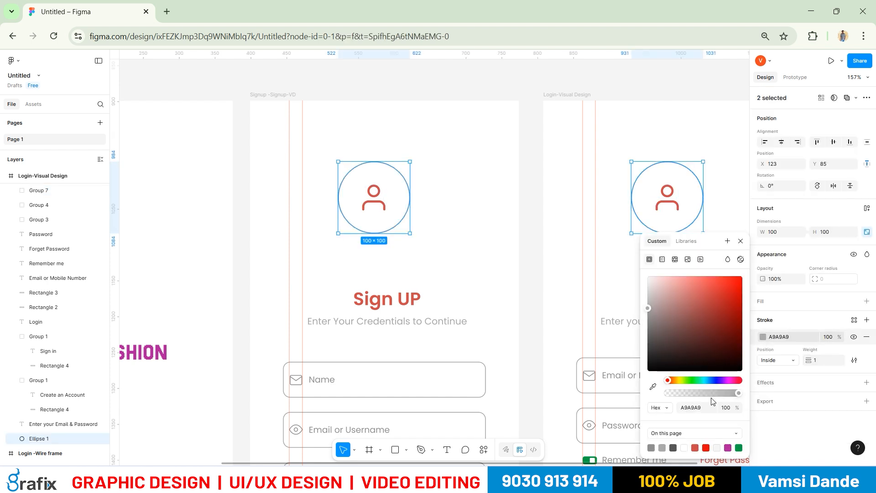
click(867, 301)
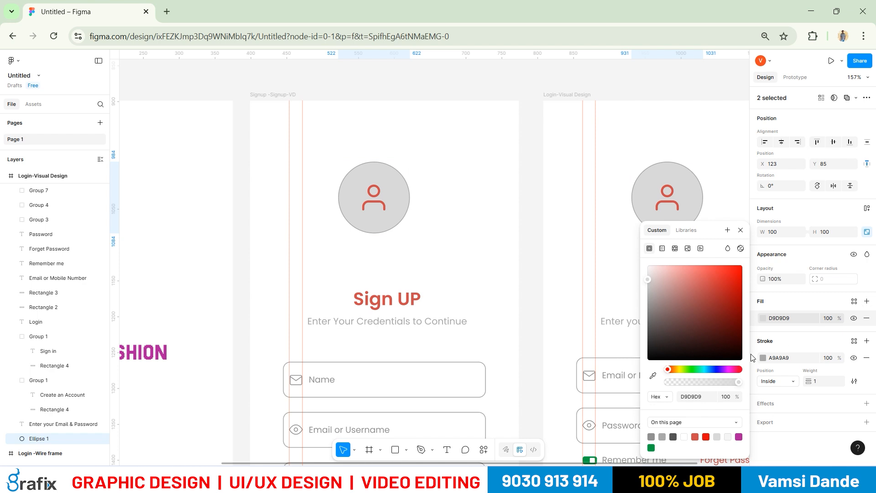
click(695, 437)
click(472, 252)
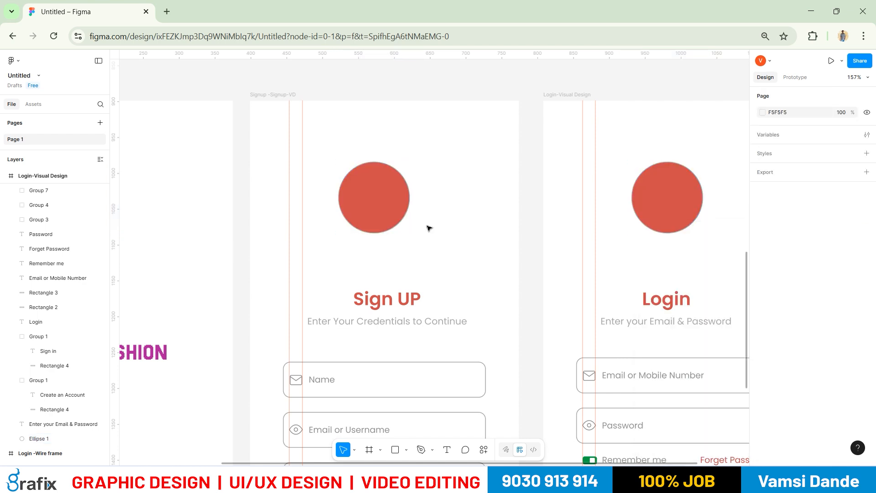
Change the user icons inside both red avatar circles to white.
click(374, 199)
shift+click(666, 197)
scroll(800, 385, down, 1)
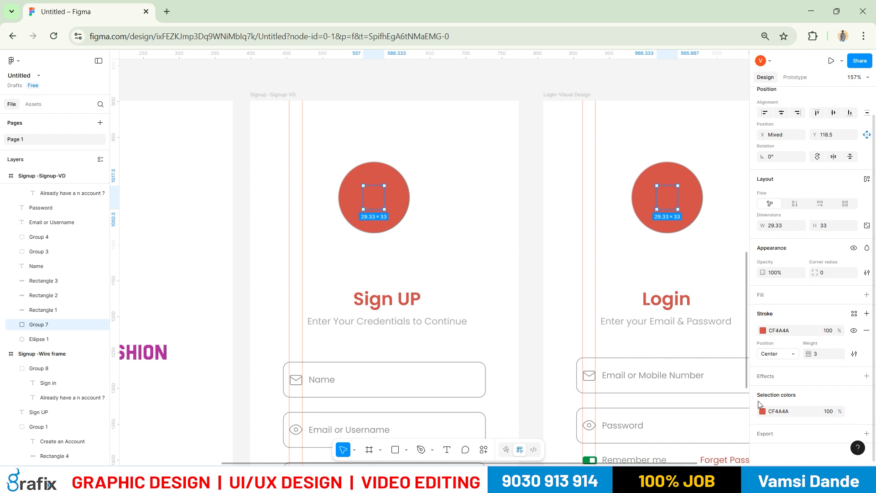
click(761, 410)
drag(688, 343, 511, 147)
click(511, 149)
Review the coloured splash, Sign UP and Login frames against the grey wireframe row above them.
scroll(501, 192, down, 5)
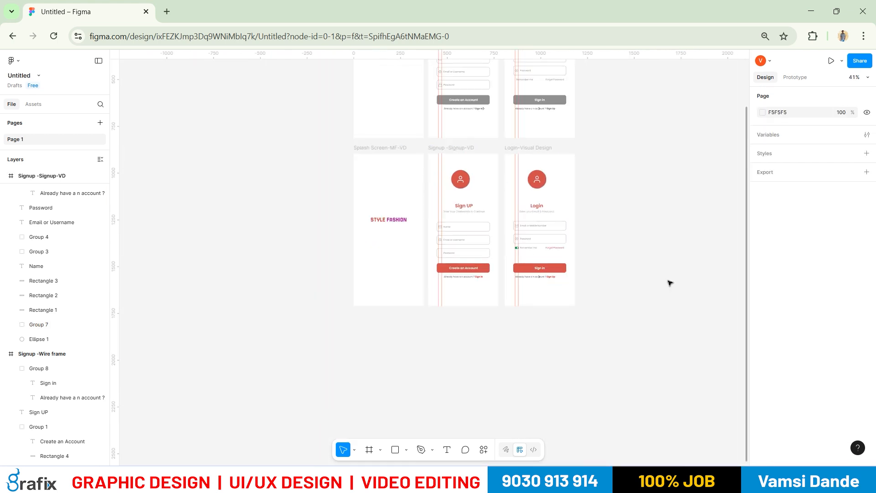
scroll(513, 180, up, 4)
scroll(517, 176, up, 2)
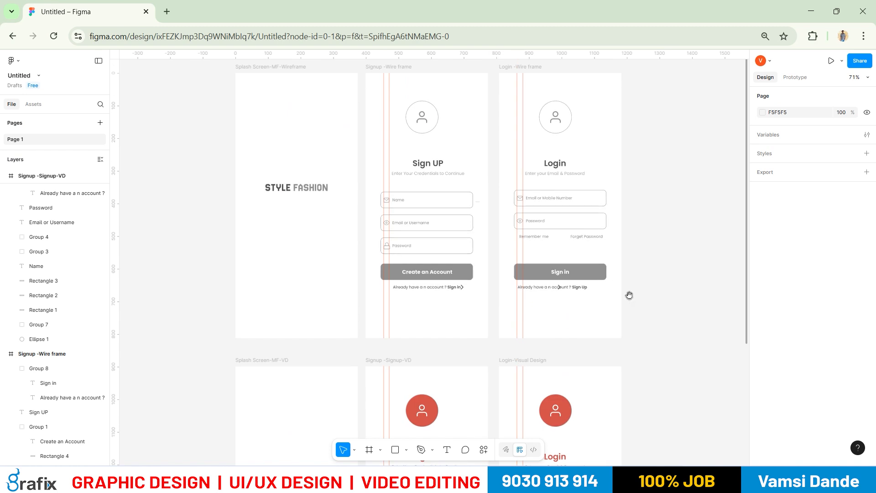
scroll(653, 239, down, 1)
scroll(640, 244, down, 2)
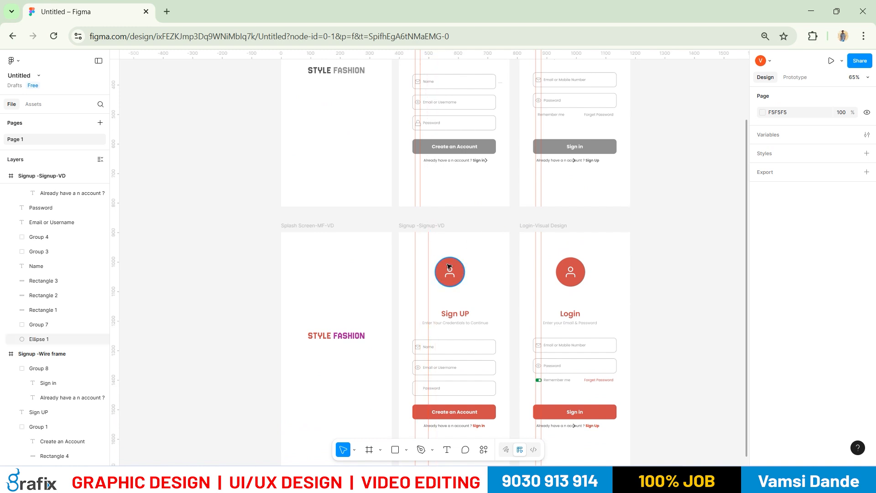
scroll(447, 263, down, 5)
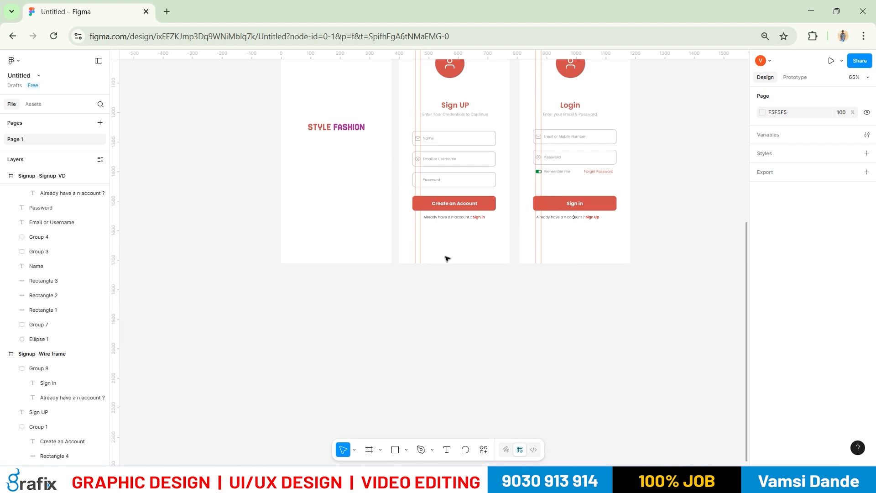
scroll(446, 258, up, 5)
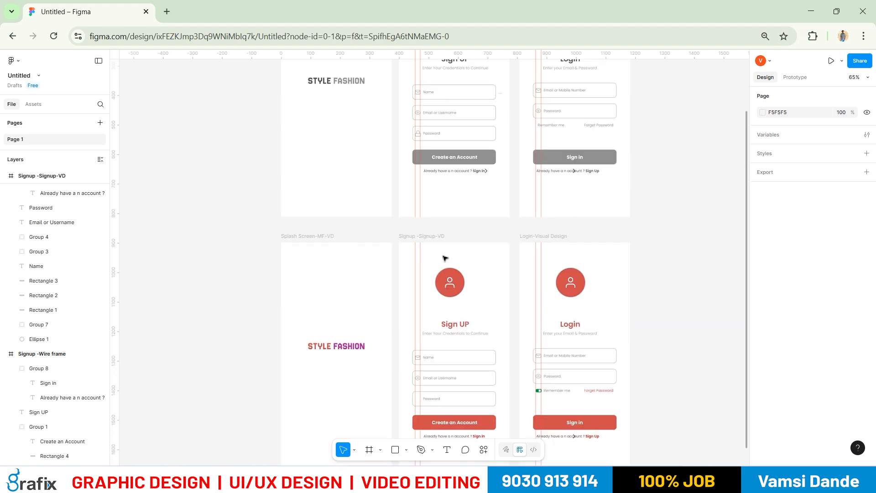
scroll(445, 259, up, 1)
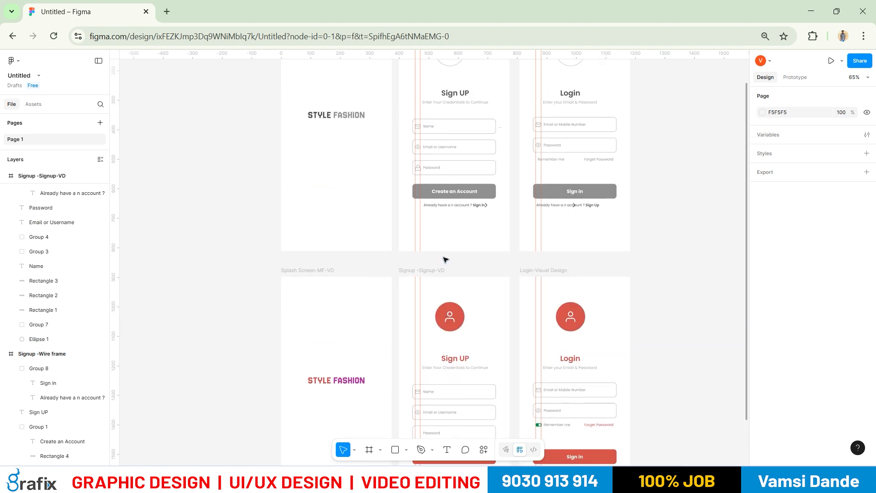
scroll(405, 227, up, 2)
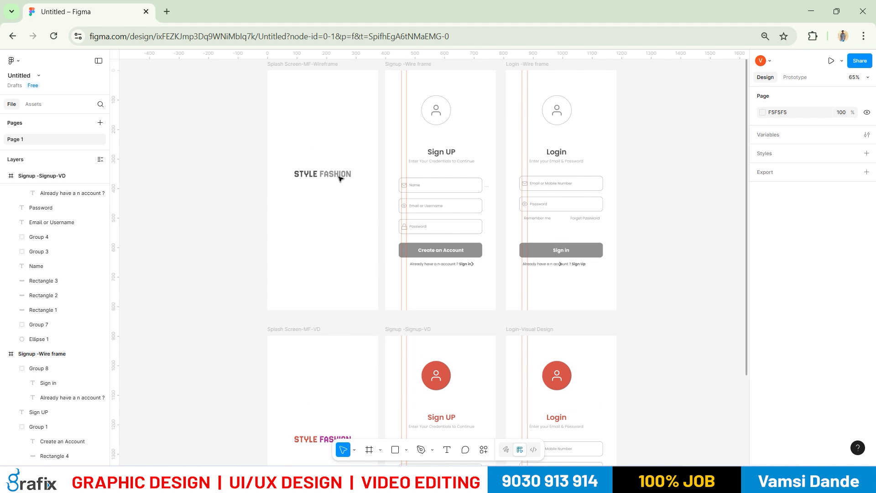
Compare the wireframes' Style Fashion logo, Sign UP heading and Login heading with their coloured versions.
click(341, 177)
click(440, 152)
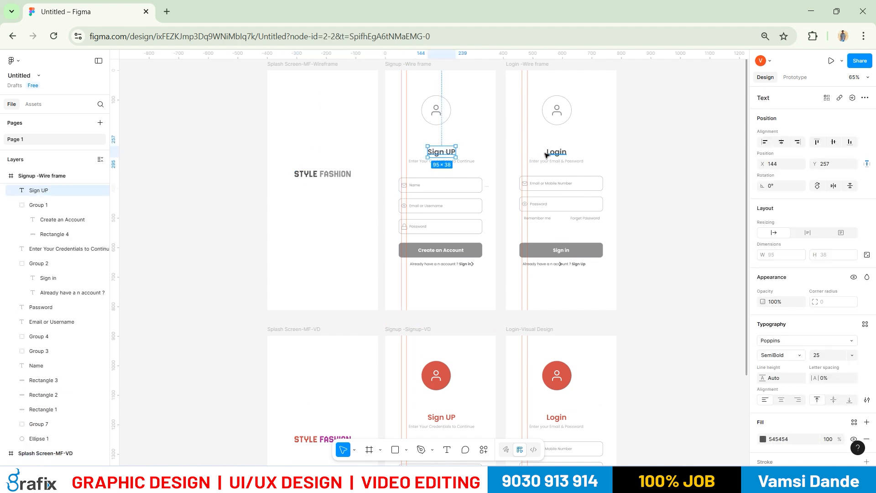
click(553, 153)
scroll(521, 274, down, 2)
scroll(507, 303, down, 2)
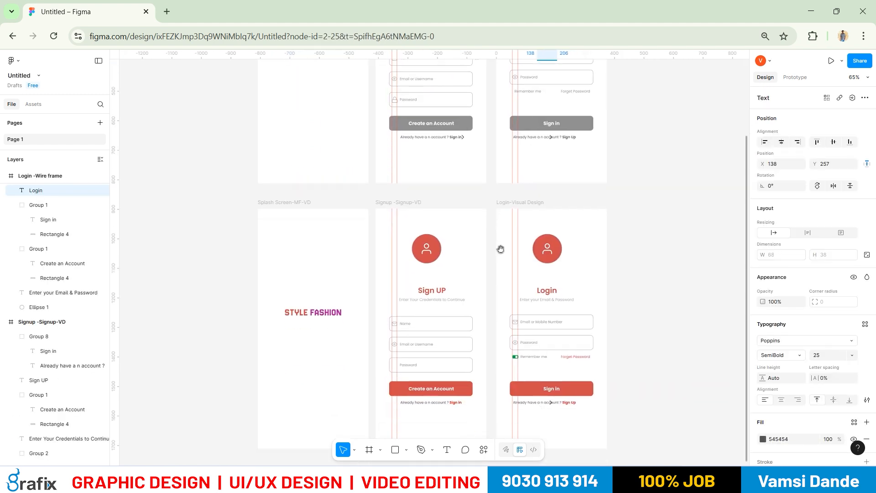
scroll(581, 253, up, 2)
drag(627, 244, 573, 259)
scroll(604, 247, down, 1)
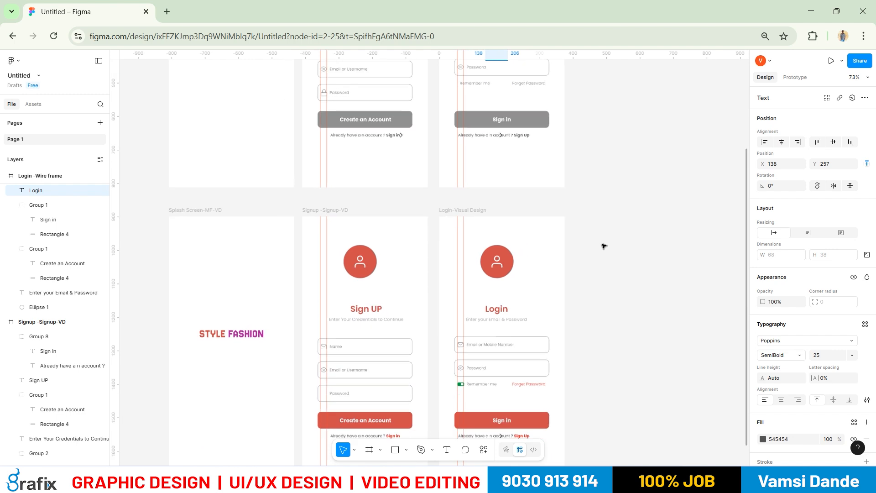
scroll(621, 251, up, 2)
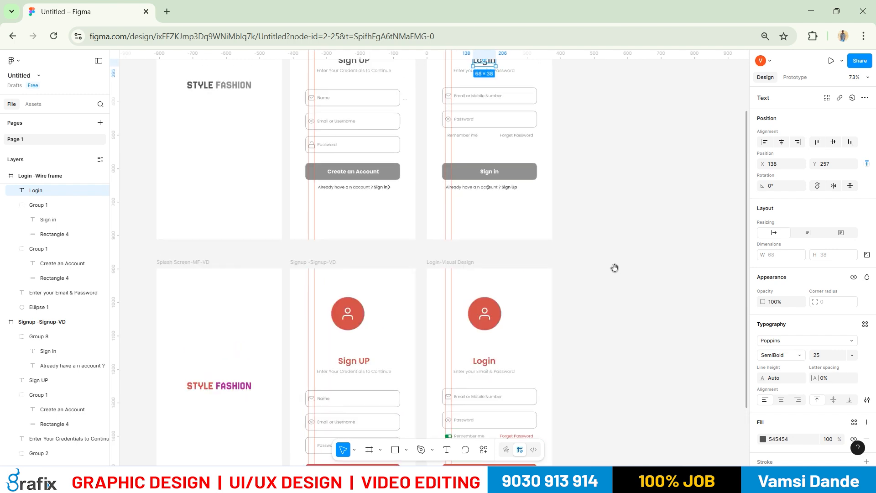
drag(614, 246, 603, 349)
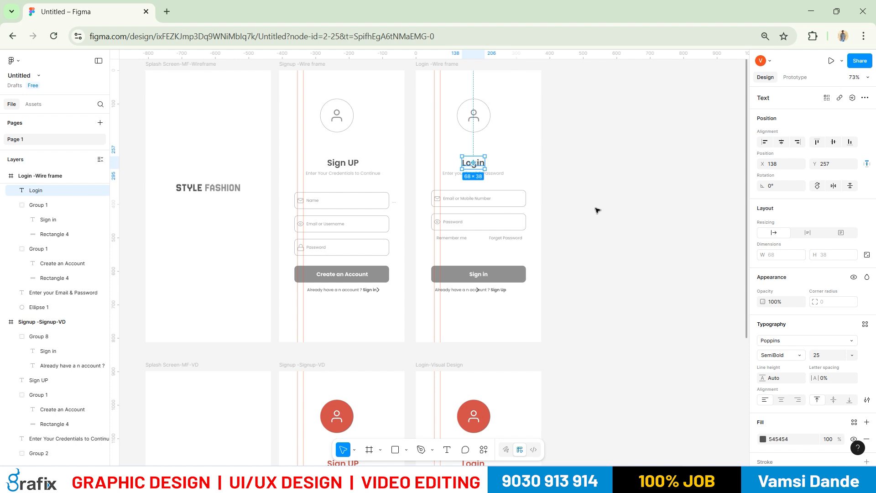
Switch to the Shoppy Website Design file and examine its Web-Home-VD page and the neighbouring website visual designs.
key(alt+Tab)
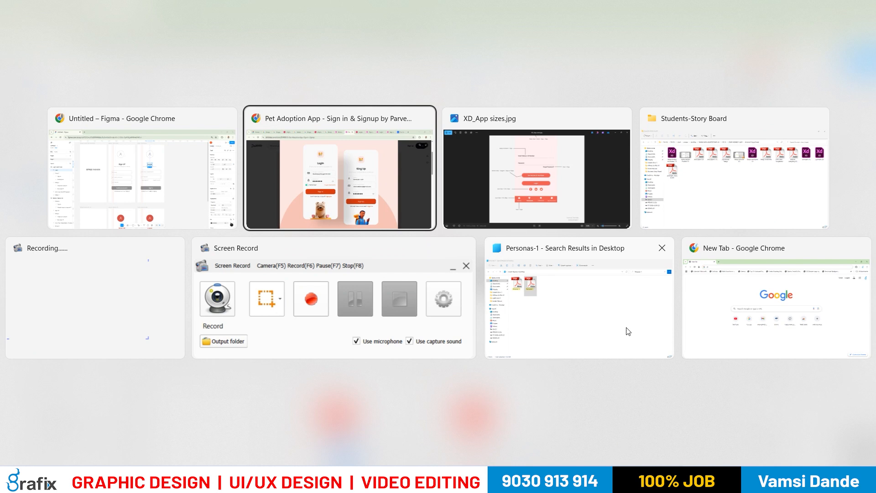
click(52, 8)
scroll(372, 259, down, 3)
scroll(334, 236, down, 4)
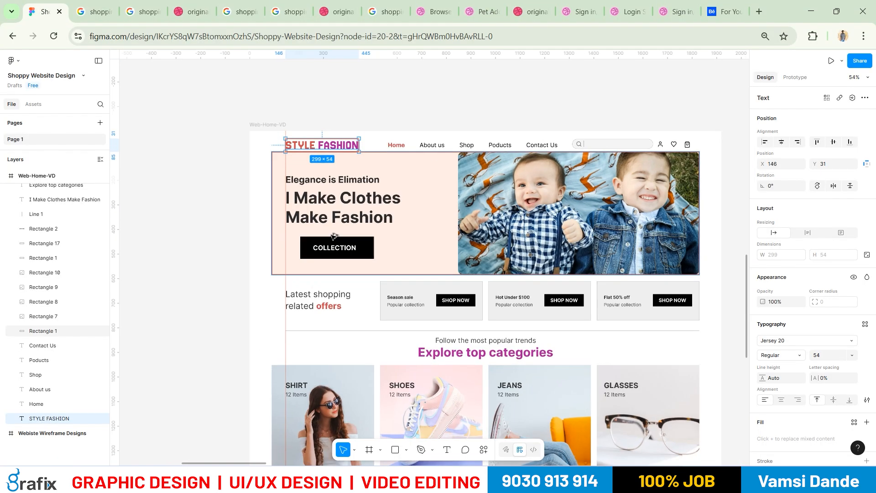
scroll(335, 236, down, 3)
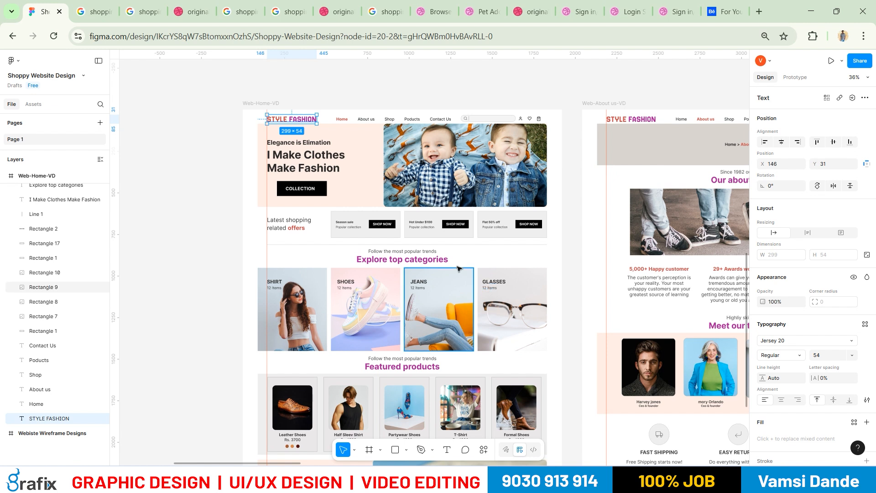
drag(412, 280, 373, 192)
scroll(373, 205, down, 5)
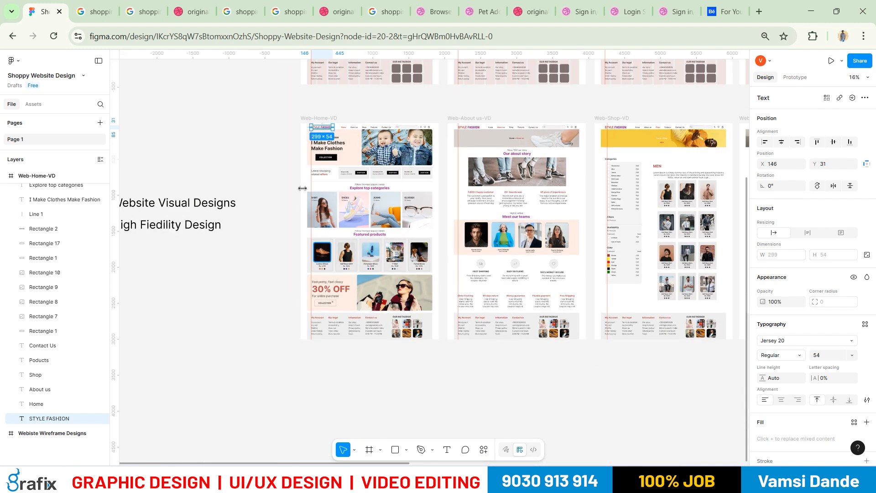
Examine the Home, About us and Shop website visual designs in the Shoppy file, including their banners, team section and product grid.
scroll(372, 204, up, 3)
drag(395, 181, 383, 235)
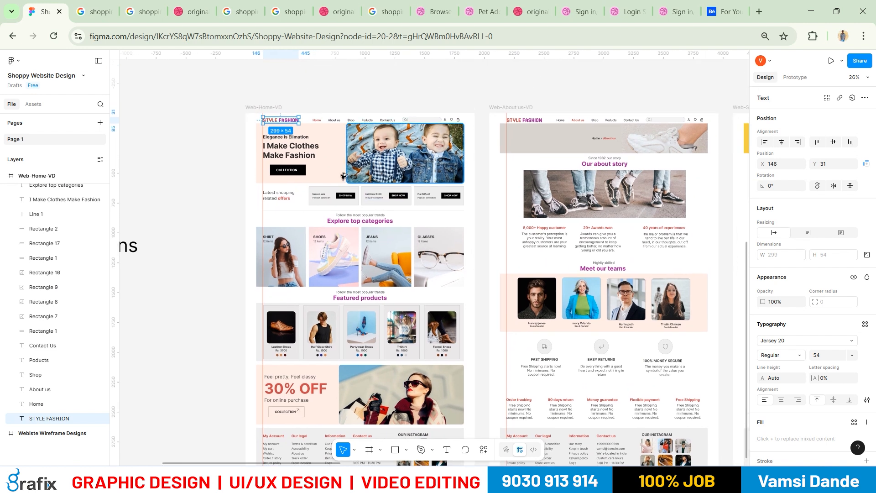
scroll(342, 176, up, 3)
drag(447, 308, 395, 323)
drag(472, 264, 430, 270)
drag(547, 353, 423, 287)
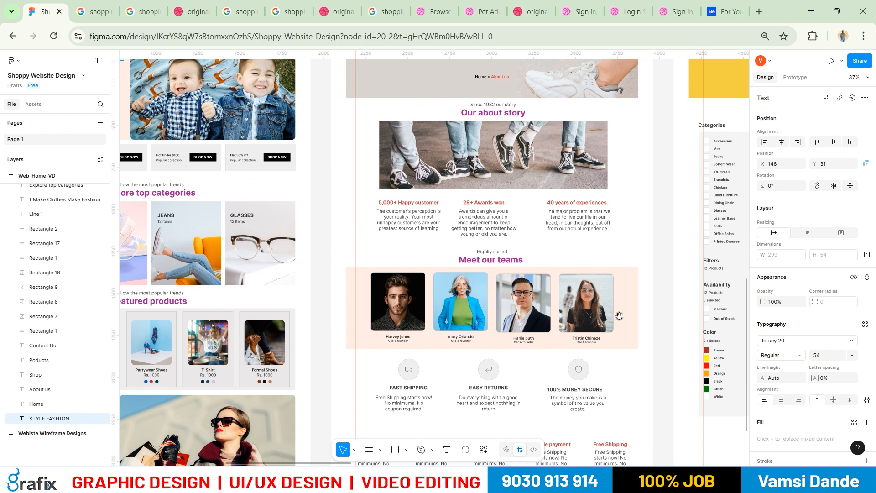
drag(630, 260, 415, 254)
drag(527, 315, 355, 347)
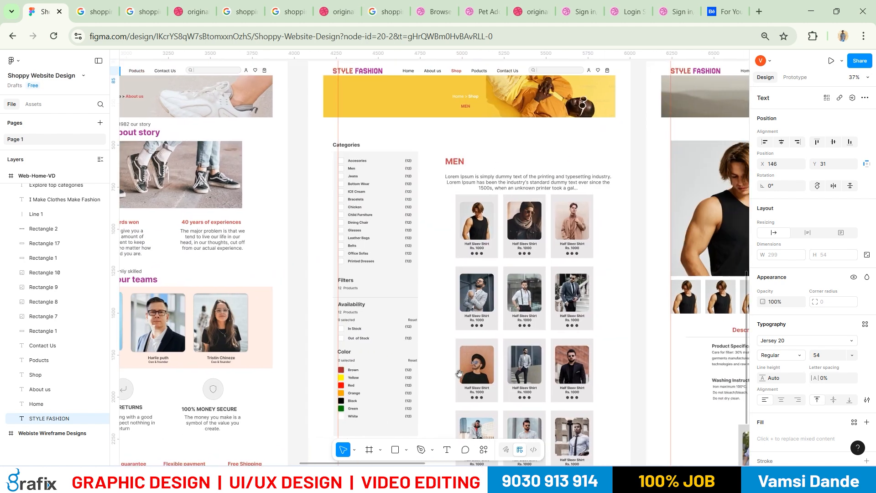
drag(365, 118, 341, 151)
drag(589, 283, 473, 275)
drag(708, 302, 603, 300)
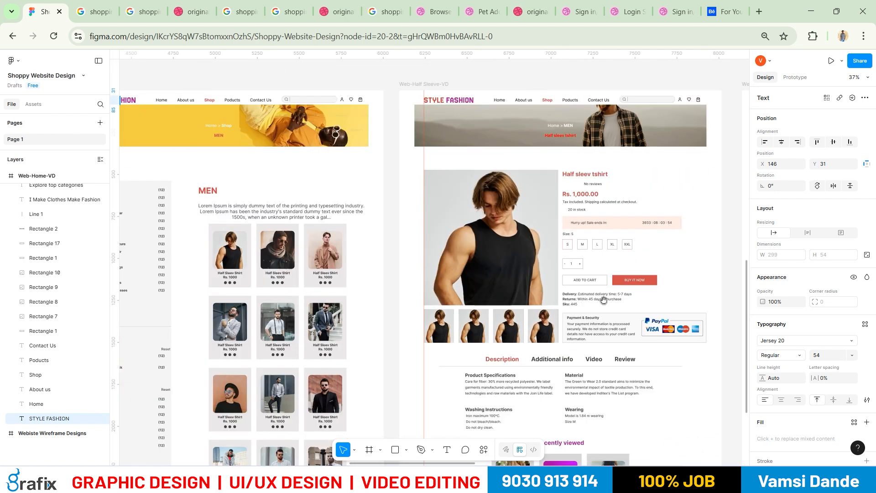
Examine the Half Sleeve product page and Jeans shop page designs, and go back across the website screens toward Home.
drag(724, 325, 585, 333)
drag(694, 335, 483, 338)
drag(545, 349, 405, 339)
drag(475, 289, 527, 295)
drag(540, 241, 547, 304)
drag(472, 253, 700, 239)
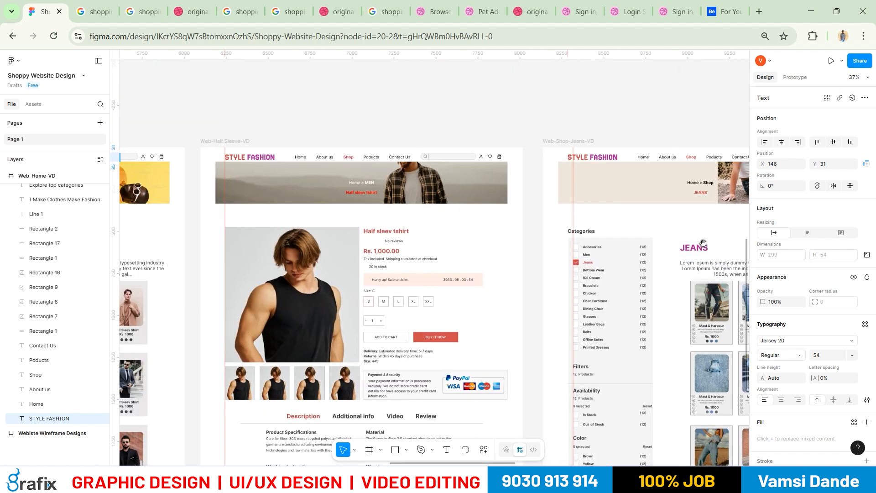
drag(384, 259, 724, 259)
drag(367, 276, 717, 272)
drag(315, 246, 593, 252)
drag(371, 295, 632, 255)
drag(555, 316, 280, 257)
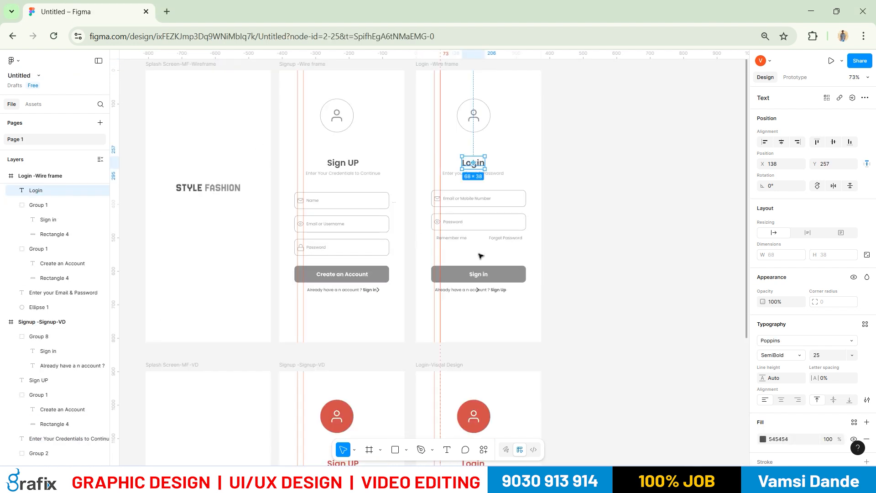
Switch back to the Untitled mobile file and review the wireframe row and the red Sign UP and Login designs.
scroll(602, 229, down, 1)
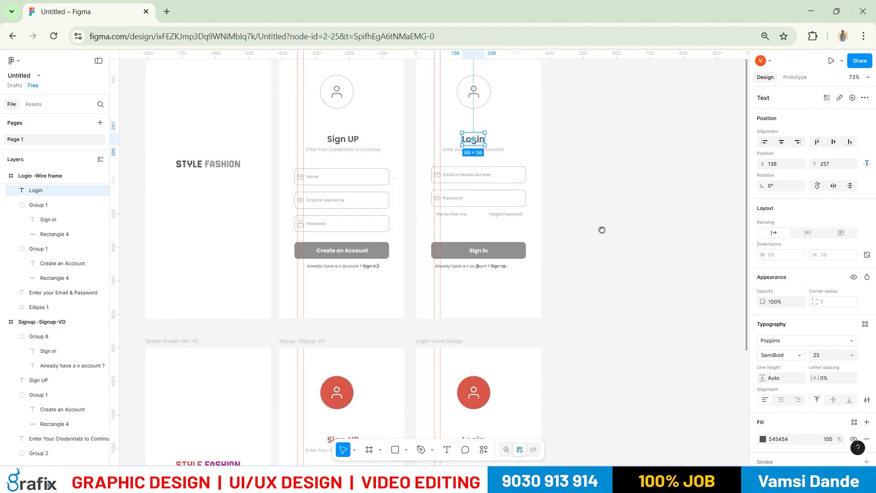
drag(602, 229, 602, 228)
click(608, 229)
scroll(608, 249, down, 1)
drag(606, 299, 598, 252)
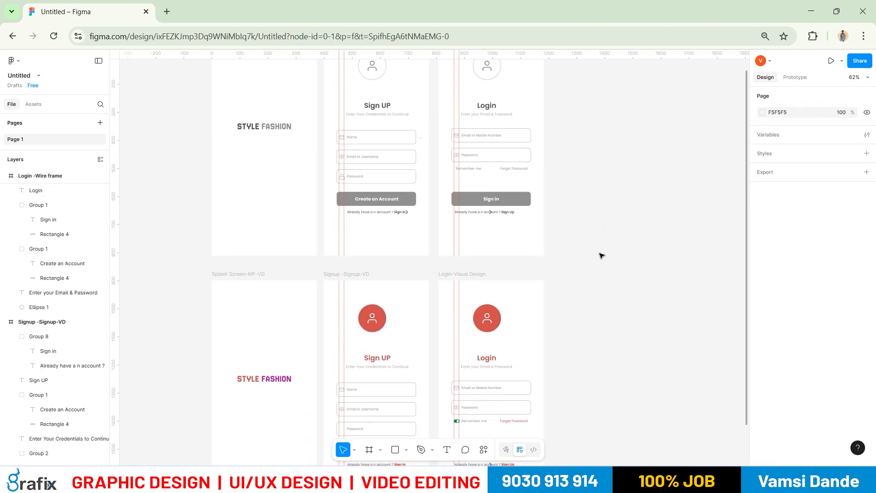
scroll(616, 275, down, 3)
scroll(507, 260, up, 4)
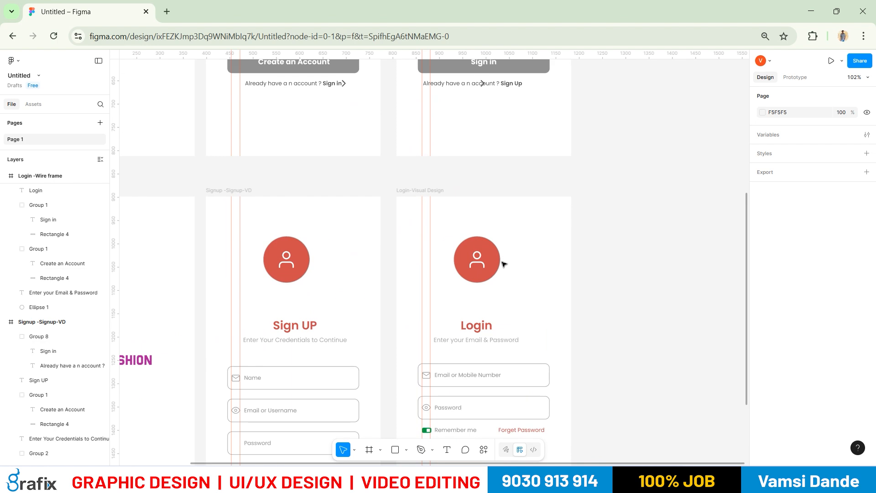
Try a linear gradient fill on the Login avatar circle, with its end stop set to teal 2DABB4.
click(501, 263)
click(763, 318)
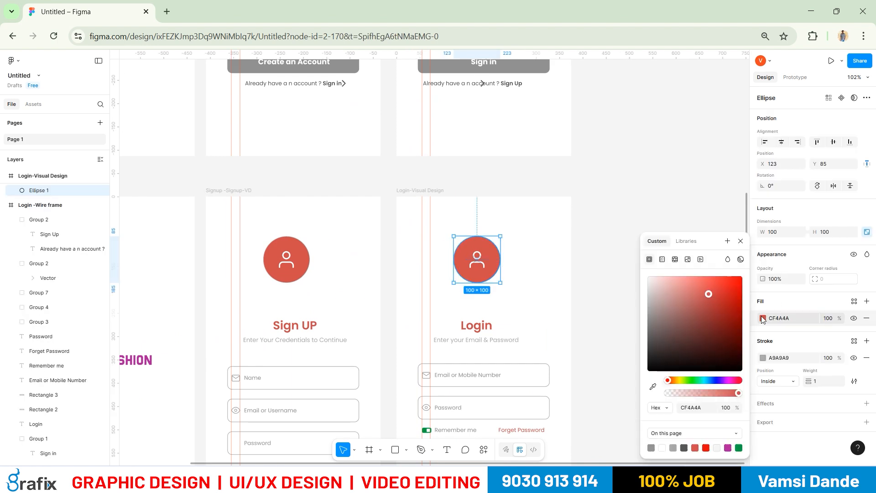
click(663, 260)
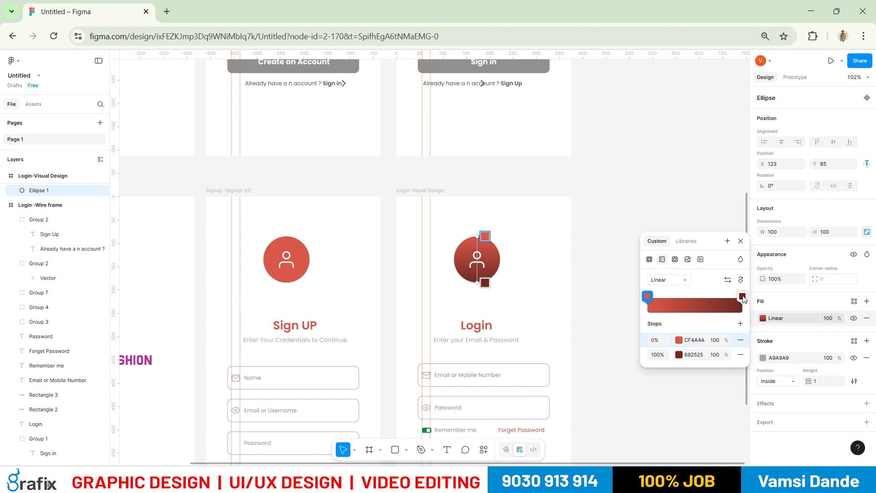
click(680, 355)
drag(599, 320, 610, 297)
drag(580, 368, 596, 368)
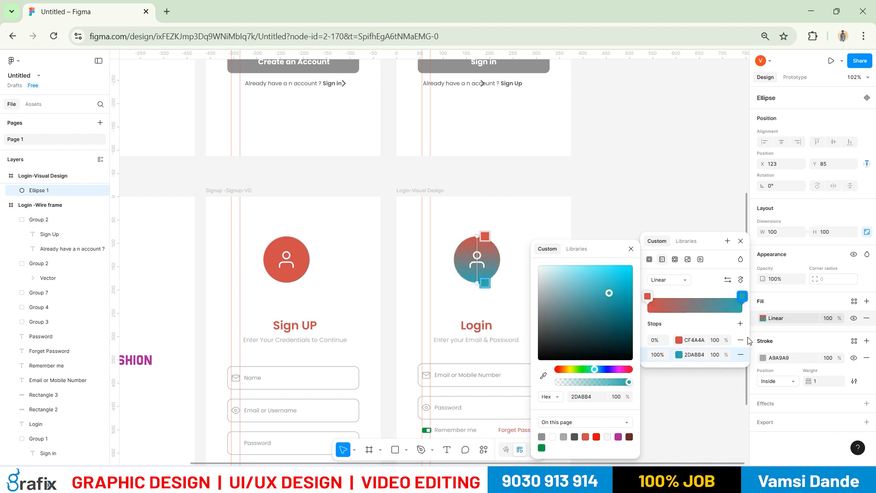
Try a darker red, C31B1B, for the gradient's first stop and an orange-brown tone for its end stop.
click(648, 297)
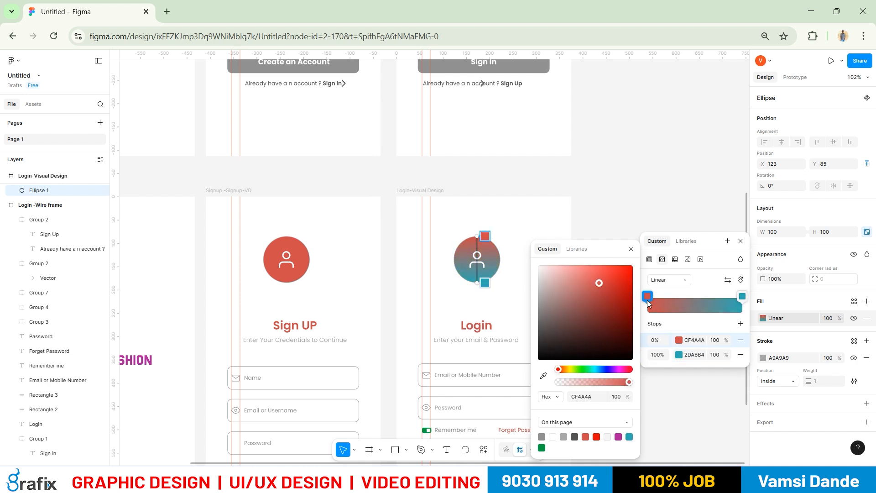
click(590, 368)
drag(600, 284, 620, 291)
drag(593, 367, 557, 369)
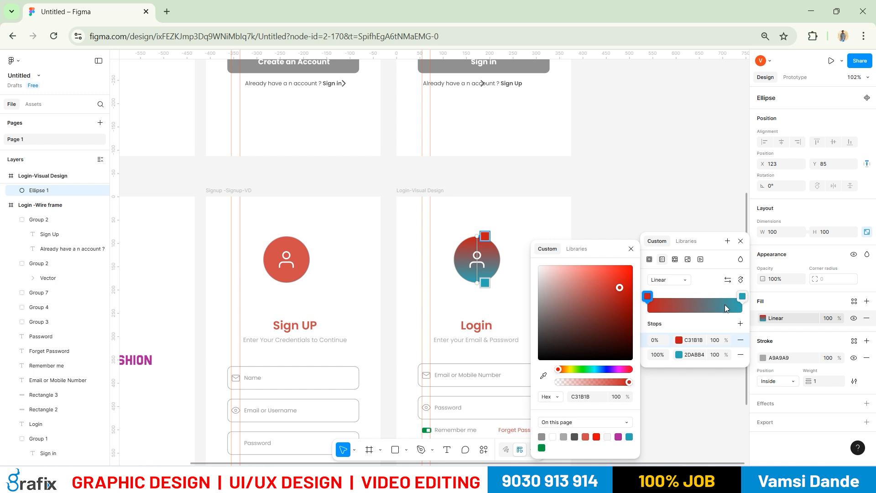
click(743, 297)
drag(617, 370, 563, 372)
click(603, 166)
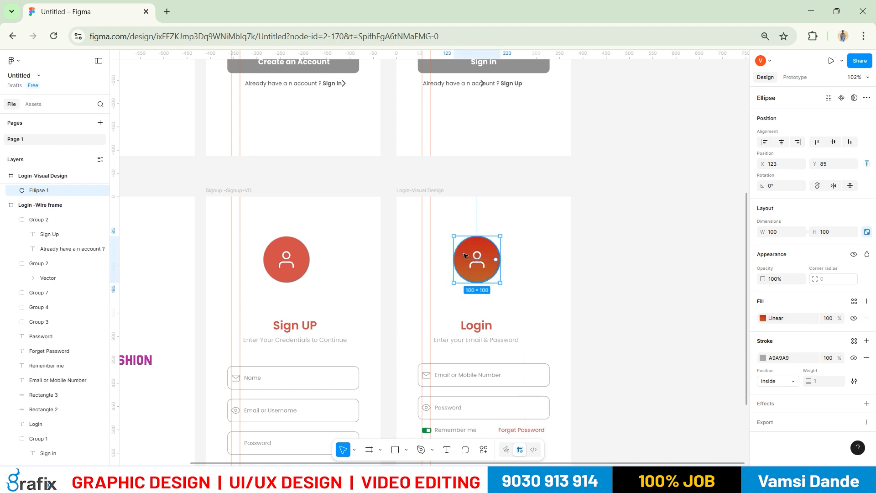
Return the Login avatar circle to the solid red CF4A4A sampled from the Sign UP circle.
key(i)
click(285, 252)
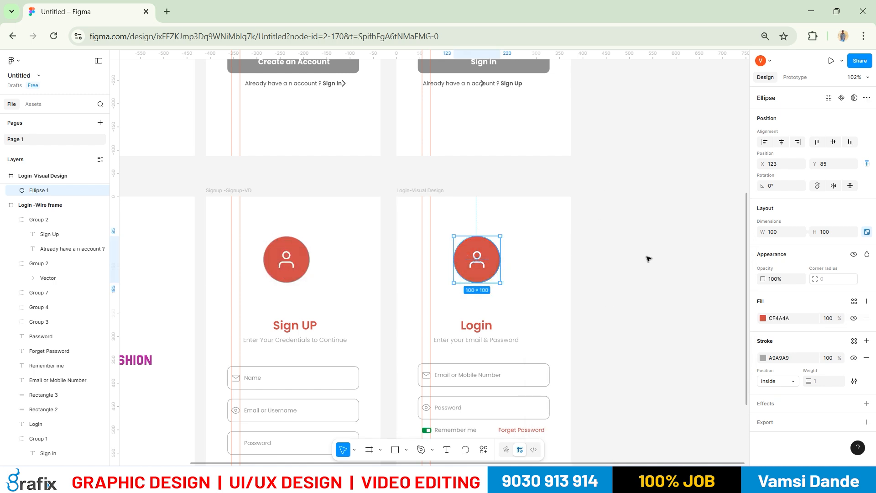
click(644, 242)
Centre the coloured Style Fashion logo in its splash frame and set its font size to 40.
scroll(588, 270, down, 4)
drag(631, 319, 616, 259)
scroll(563, 261, up, 2)
scroll(602, 283, up, 2)
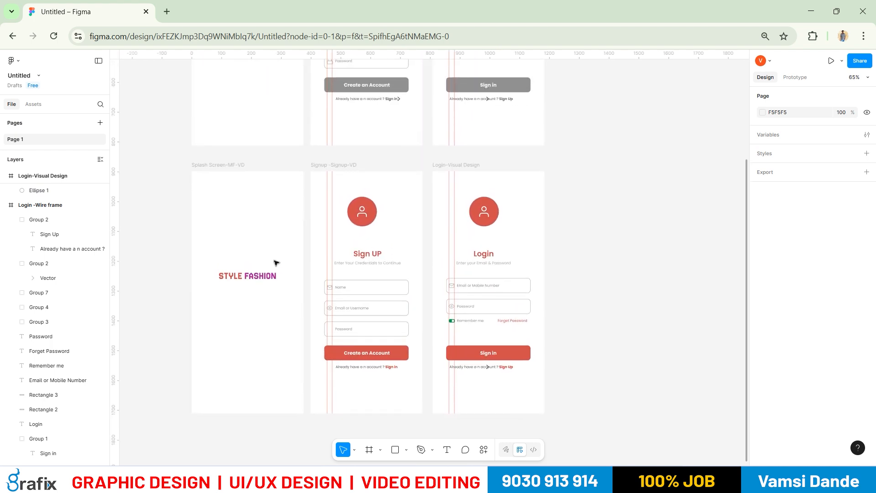
click(268, 276)
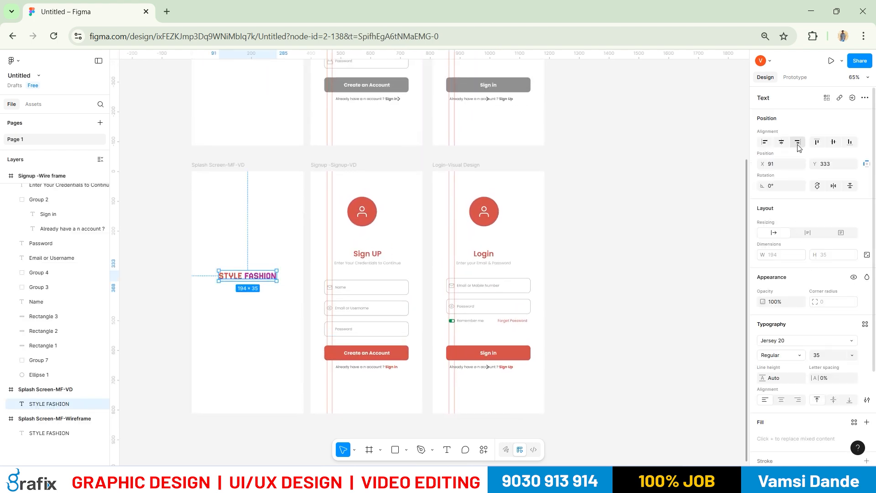
click(833, 142)
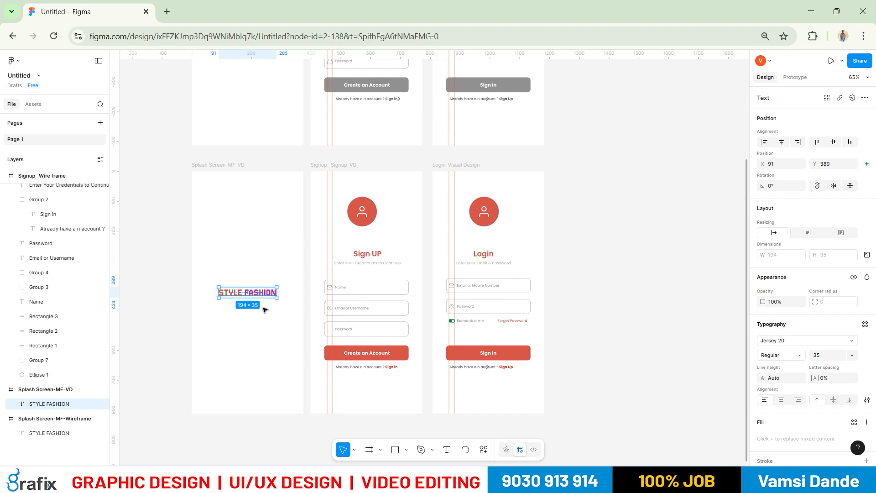
click(820, 356)
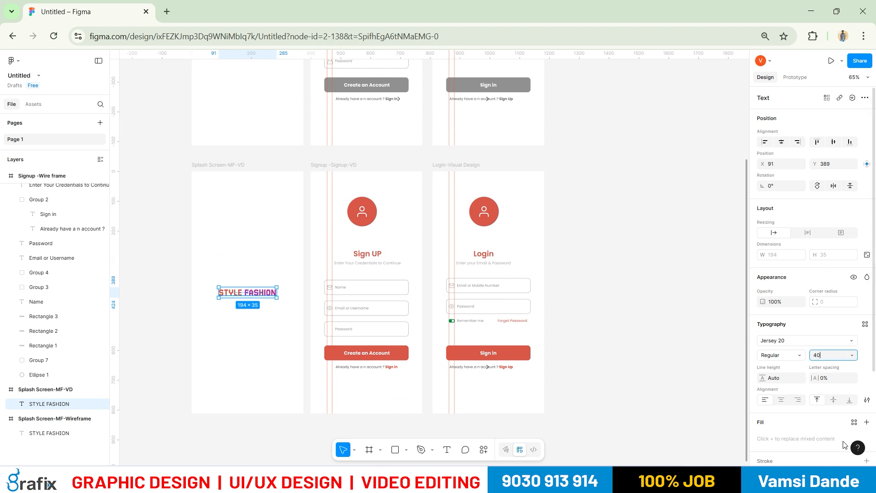
key(Return)
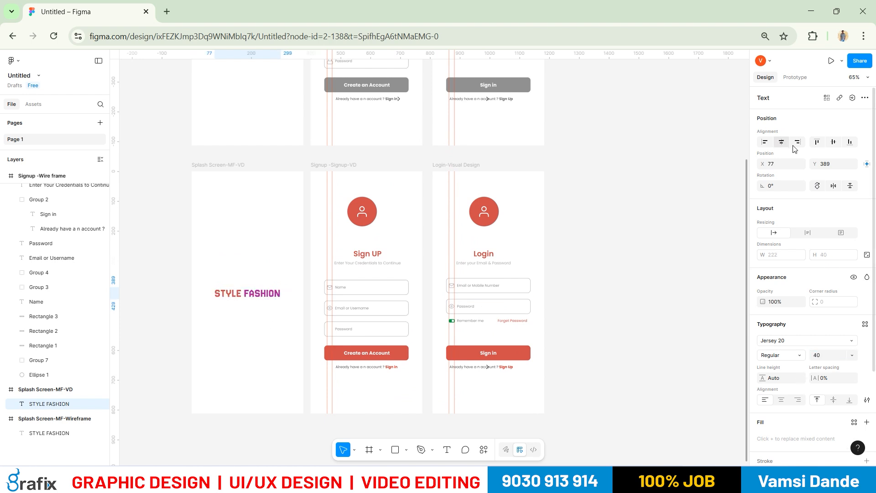
click(266, 196)
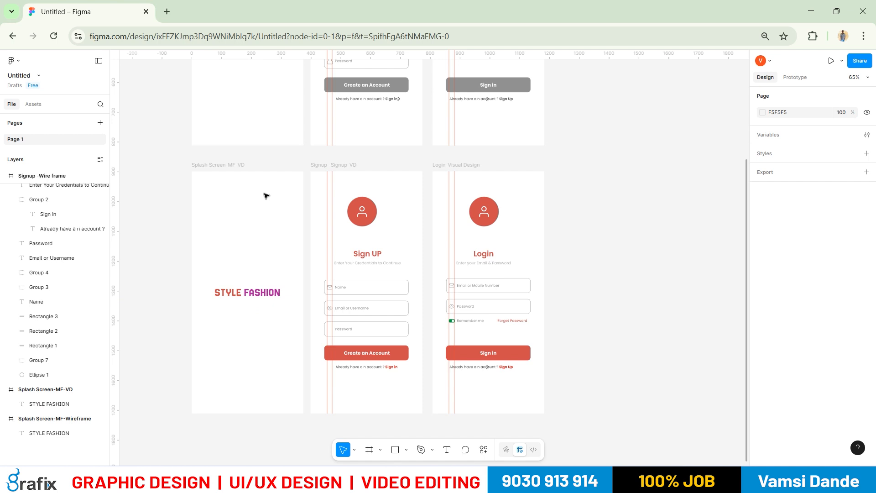
Preview the coloured splash frame as a prototype and step through the red Sign UP and Login screens.
click(249, 165)
click(831, 61)
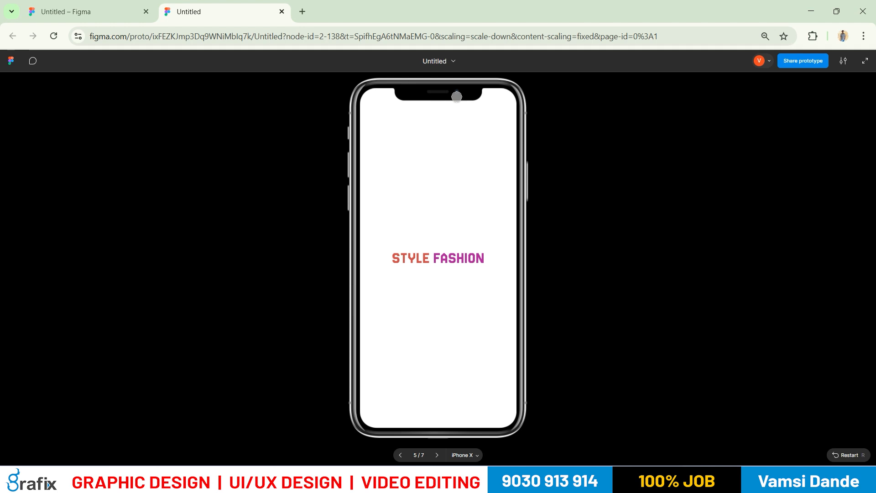
click(433, 456)
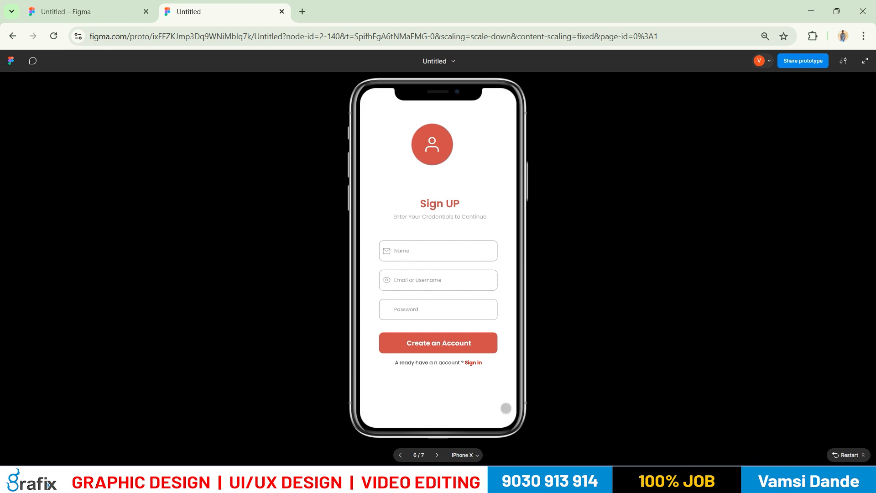
click(437, 456)
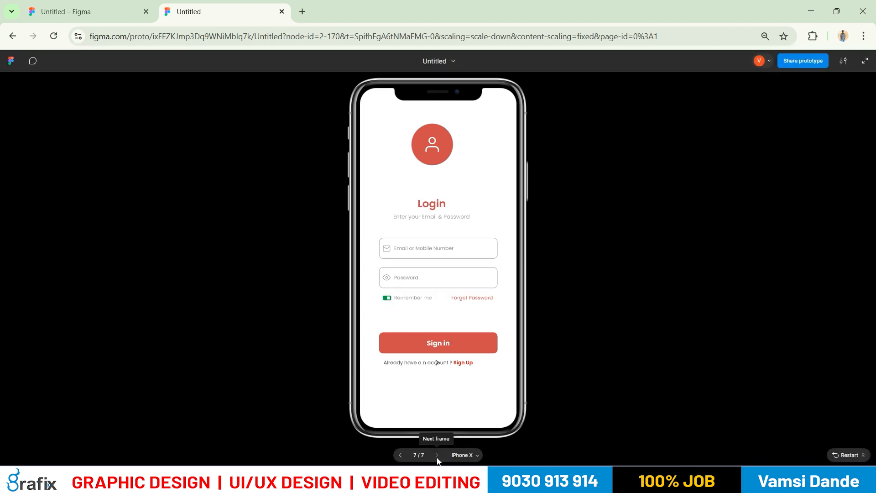
Step the prototype preview back to the grey Style Fashion splash wireframe at the first frame.
click(400, 455)
click(400, 456)
click(400, 455)
click(400, 455)
click(400, 455)
click(400, 455)
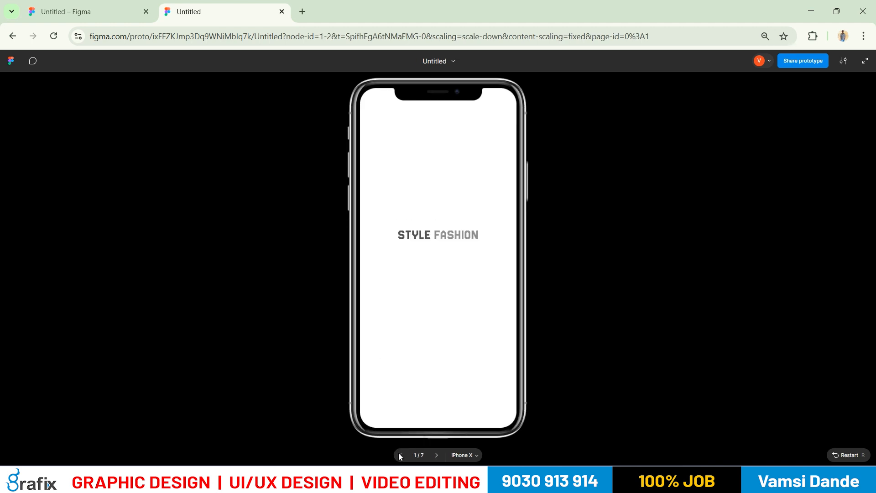
Step the preview forward from the grey wireframes to the red Login screen, and close the preview.
click(436, 455)
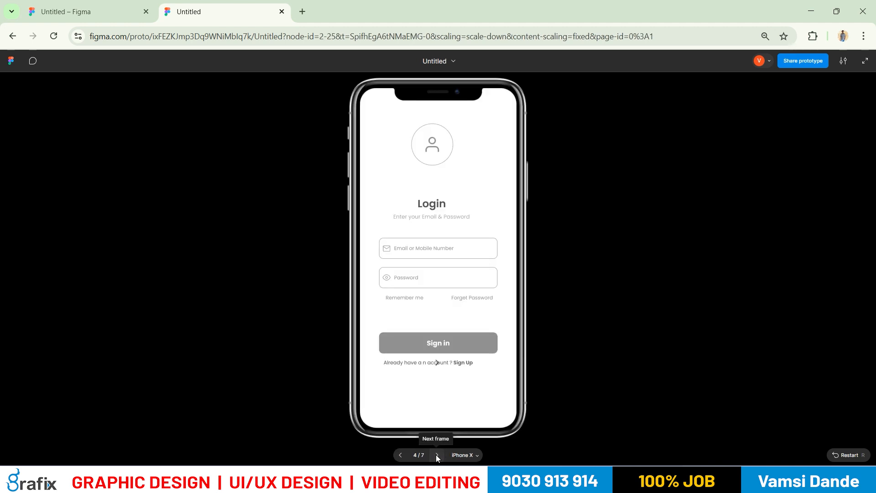
click(404, 456)
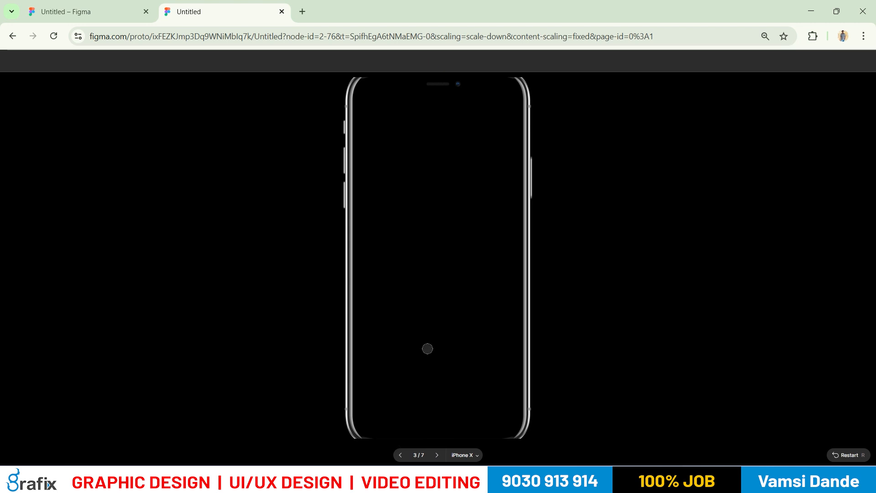
click(437, 455)
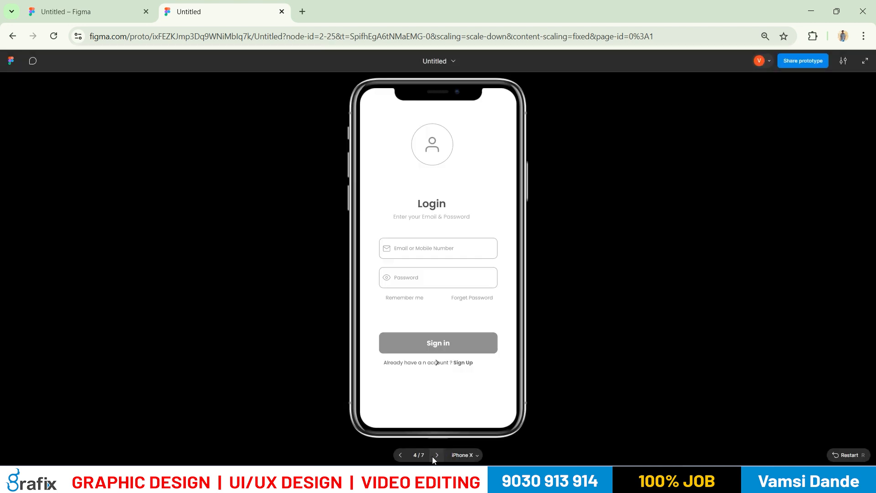
click(432, 456)
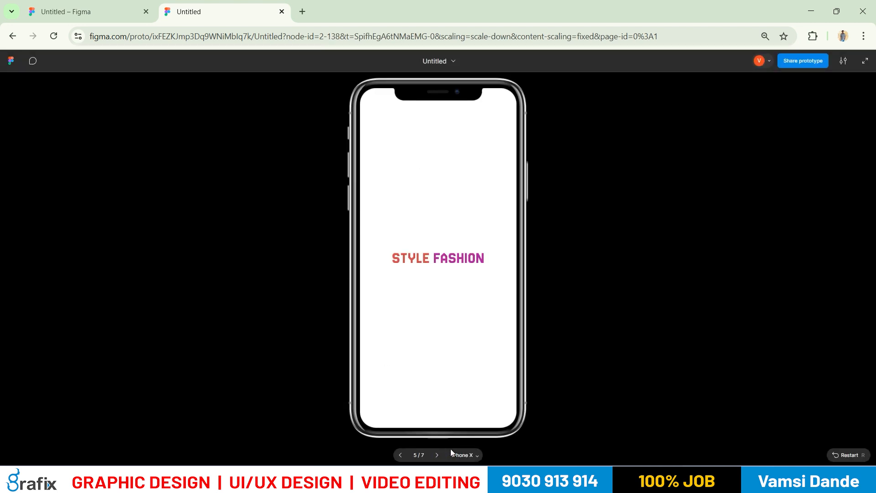
click(437, 456)
click(437, 456)
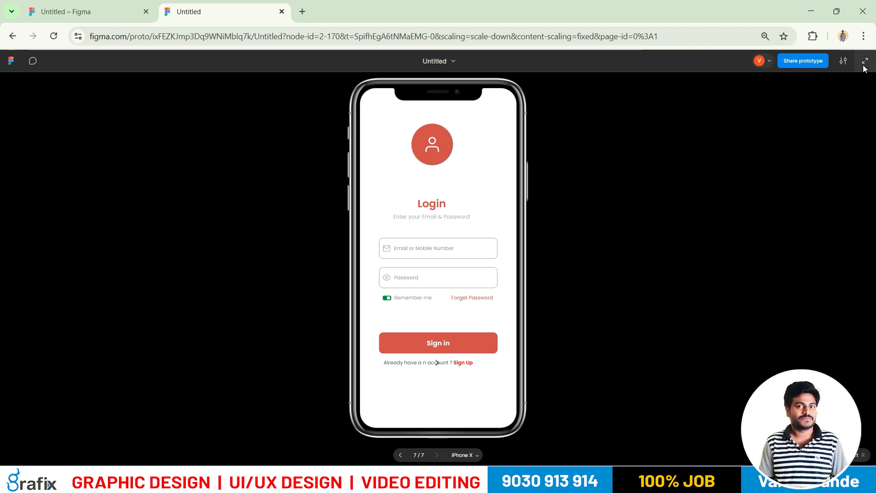
key(ctrl+w)
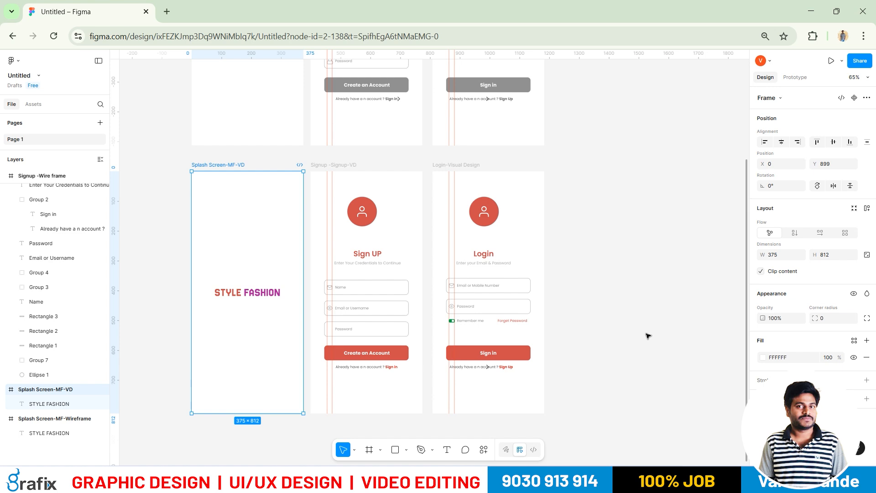
Compare the grey splash, Sign UP and Login wireframes with the coloured visual designs in the row below.
scroll(649, 336, up, 5)
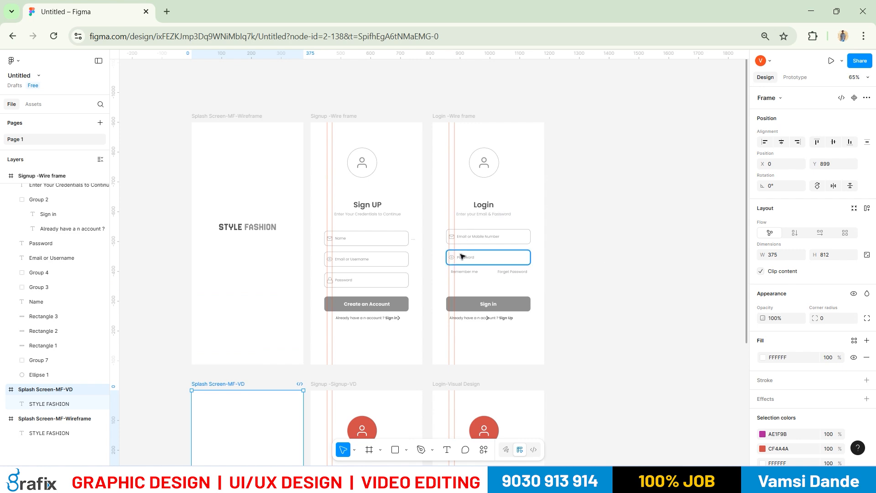
scroll(454, 254, down, 2)
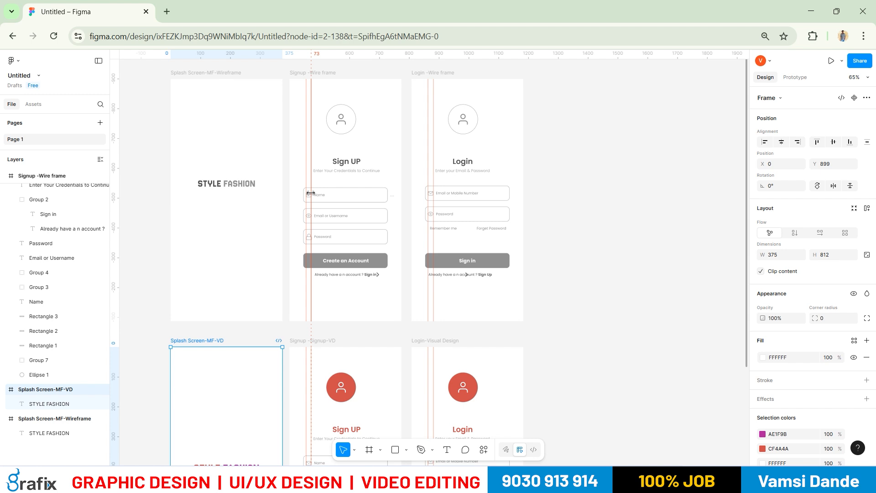
scroll(368, 175, down, 1)
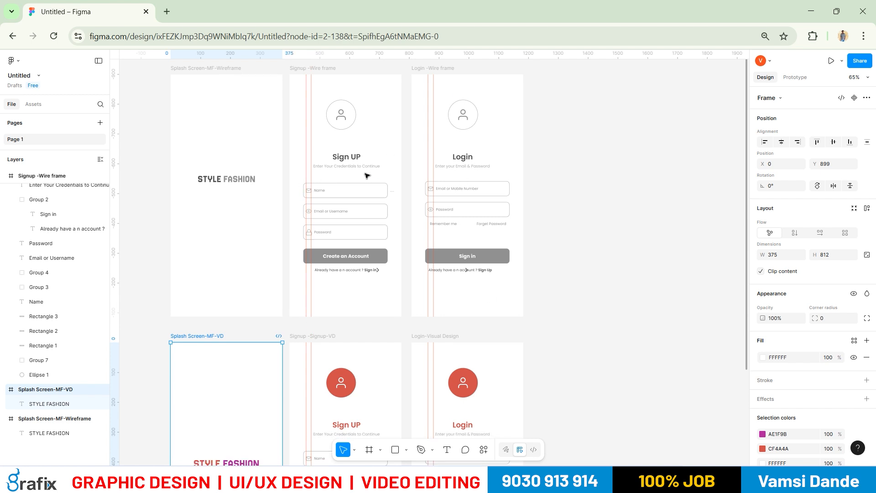
scroll(368, 176, down, 5)
scroll(475, 315, up, 1)
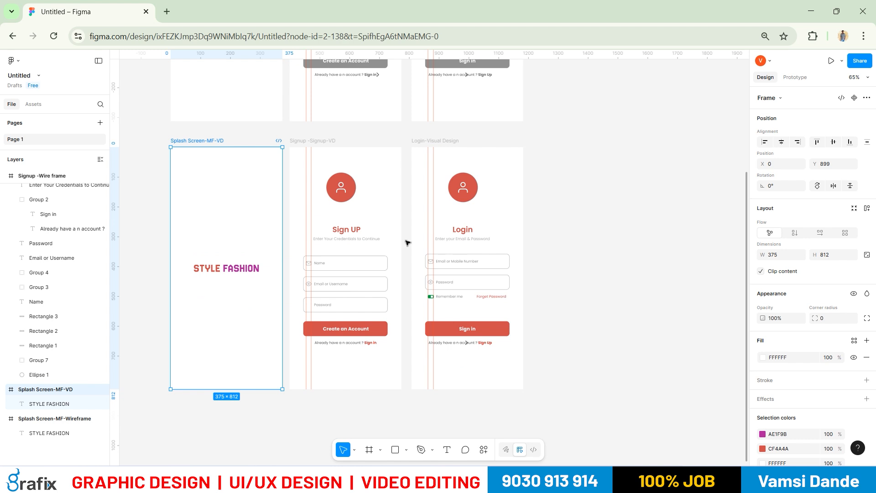
scroll(407, 242, up, 8)
scroll(494, 313, right, 3)
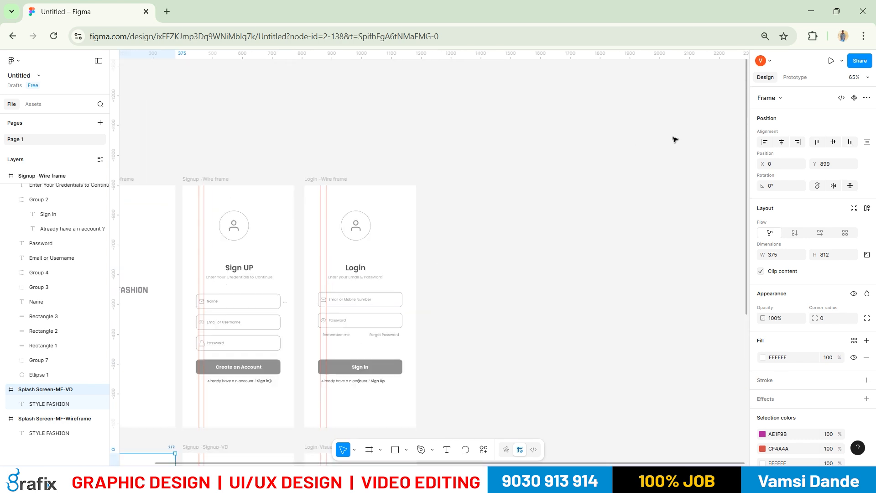
scroll(667, 176, down, 4)
click(664, 188)
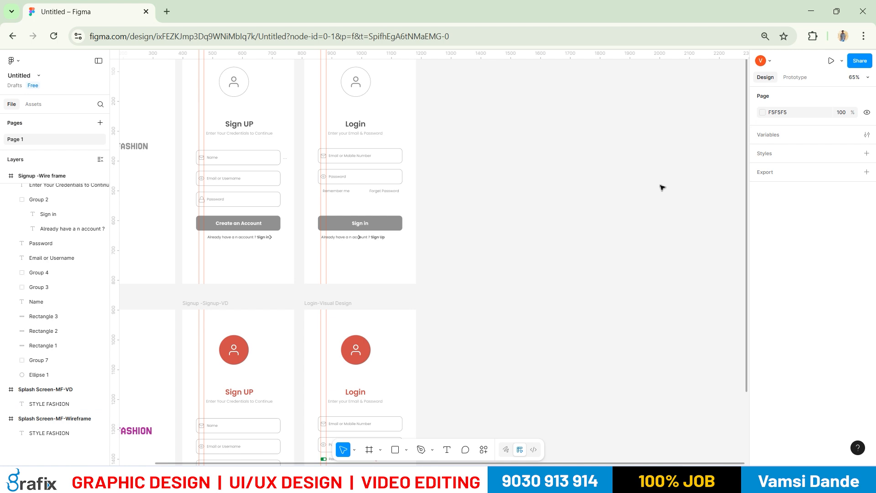
scroll(620, 274, down, 1)
drag(363, 209, 487, 244)
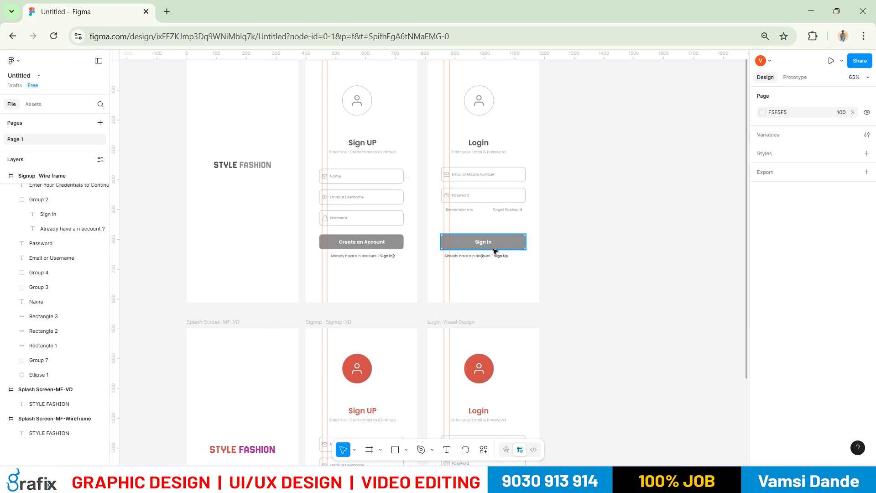